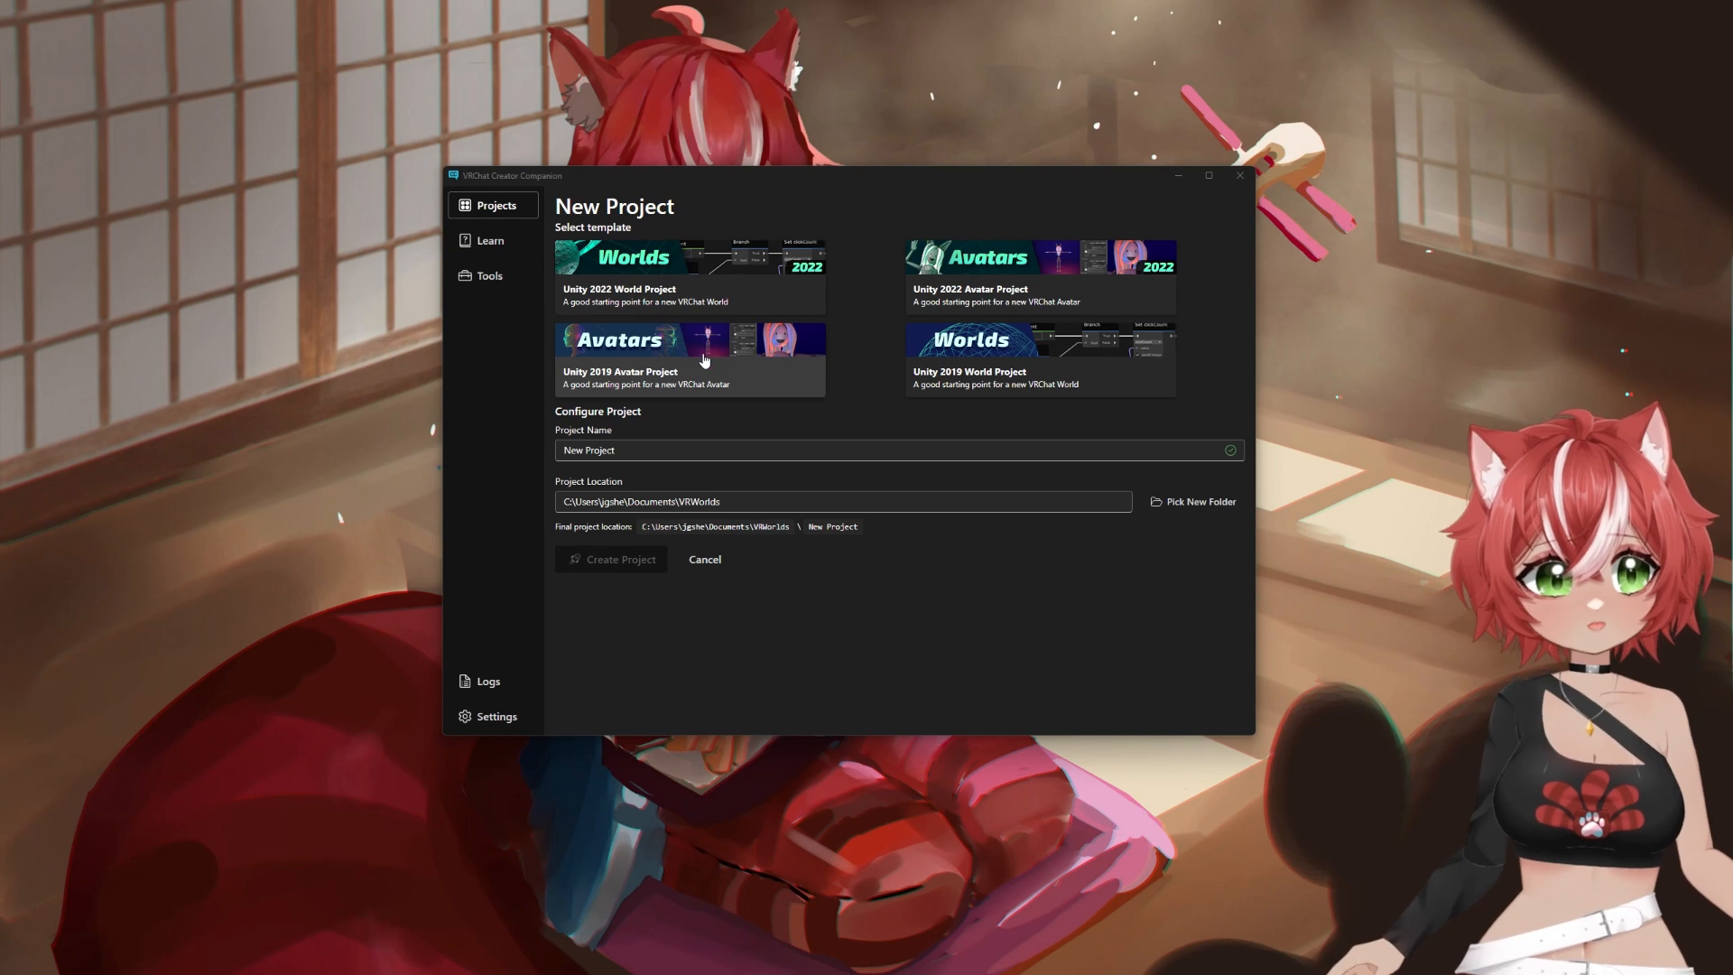
Step: Create a project named Example from the Unity 2022 Avatar Project template
{"action": "left_click", "coordinate": [1017, 278]}
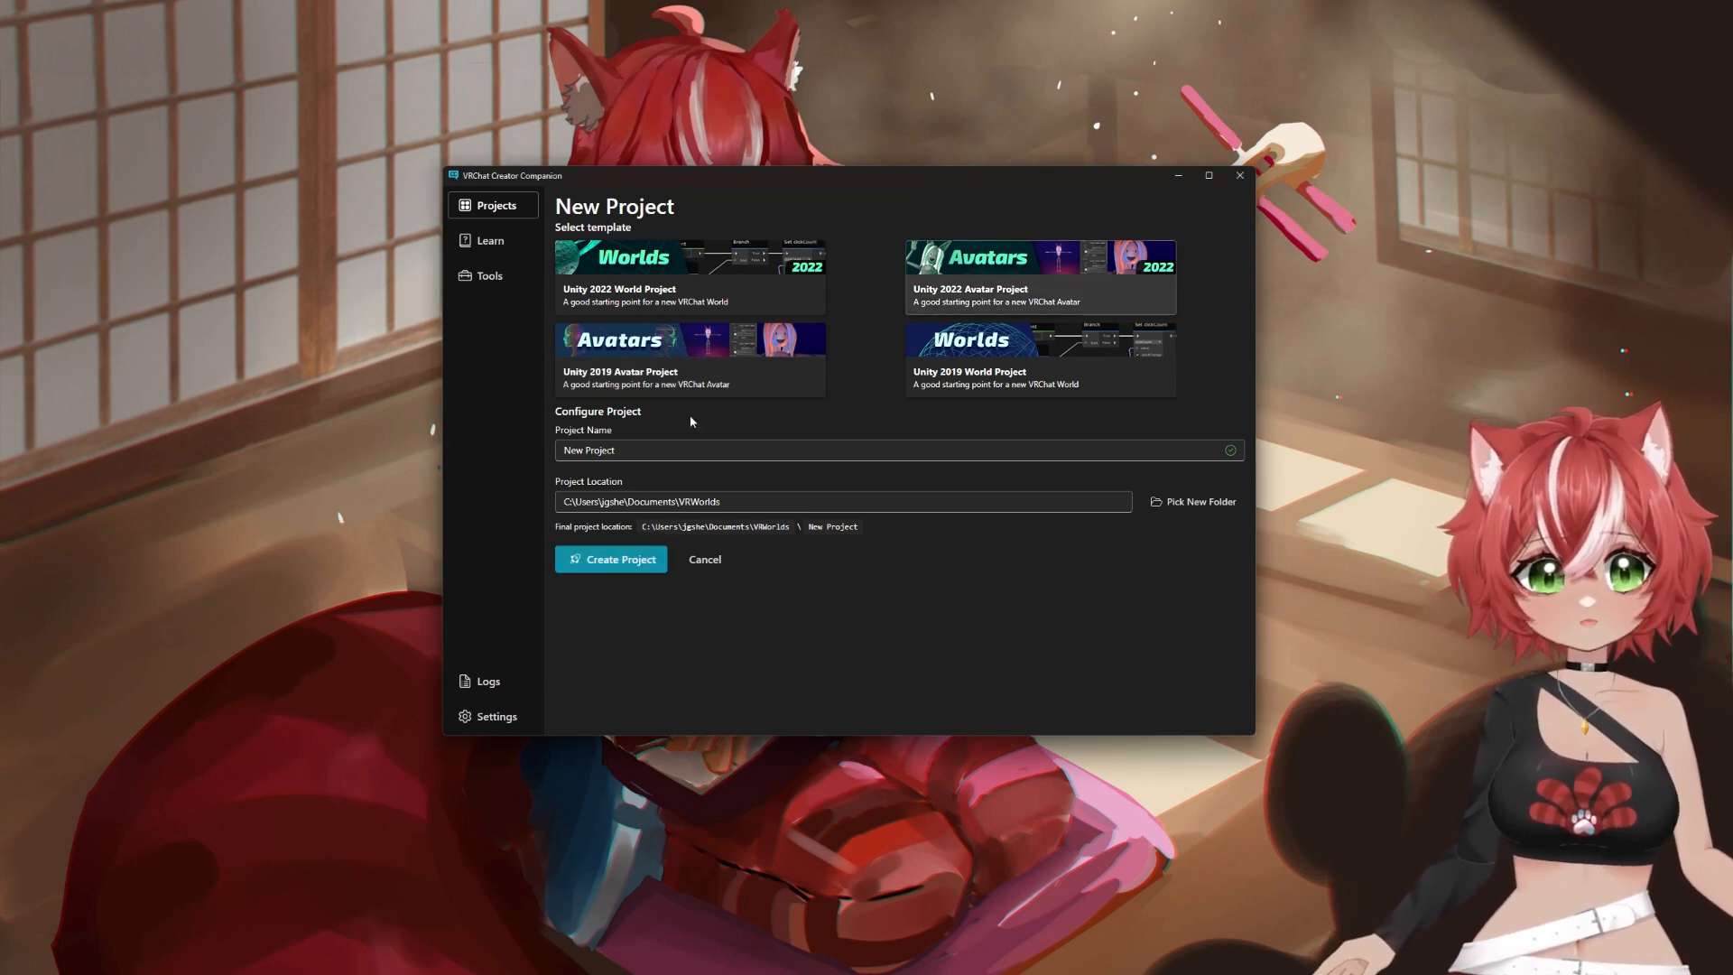
{"action": "left_click_drag", "start_coordinate": [621, 452], "coordinate": [522, 446]}
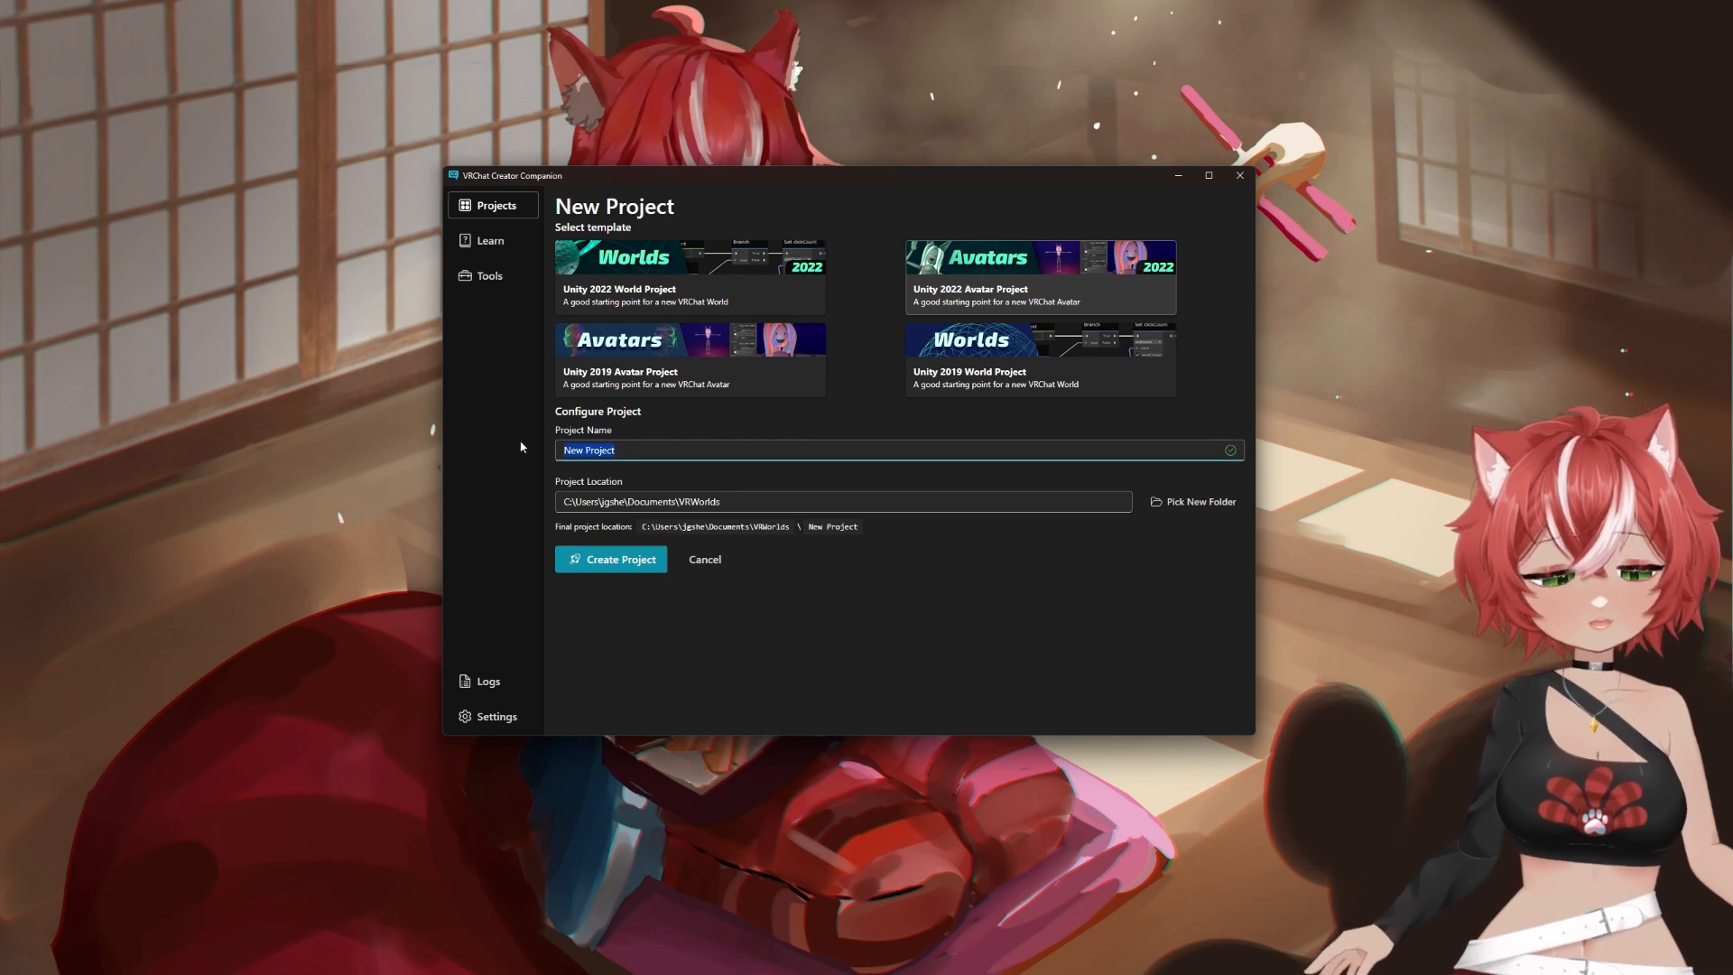
{"action": "type", "text": "Example"}
{"action": "left_click", "coordinate": [588, 556]}
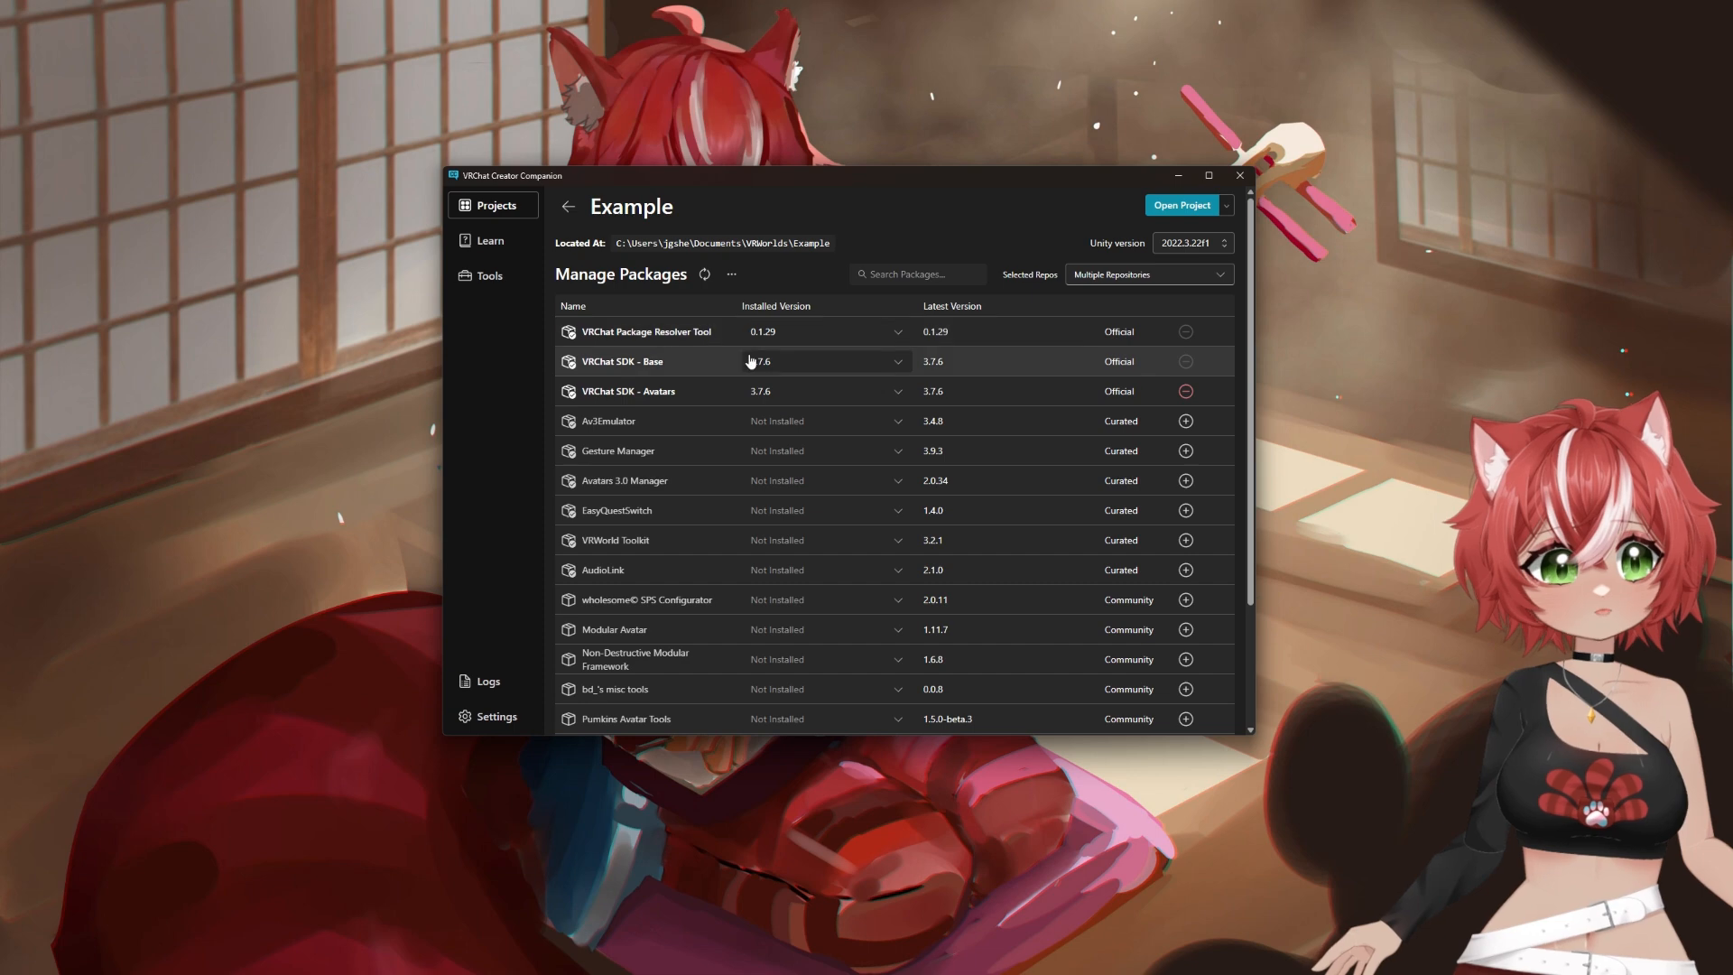
Step: Examine the packages available for the Example project and the repositories installed in the package settings
{"action": "scroll", "coordinate": [965, 383], "scroll_direction": "down", "scroll_amount": 3}
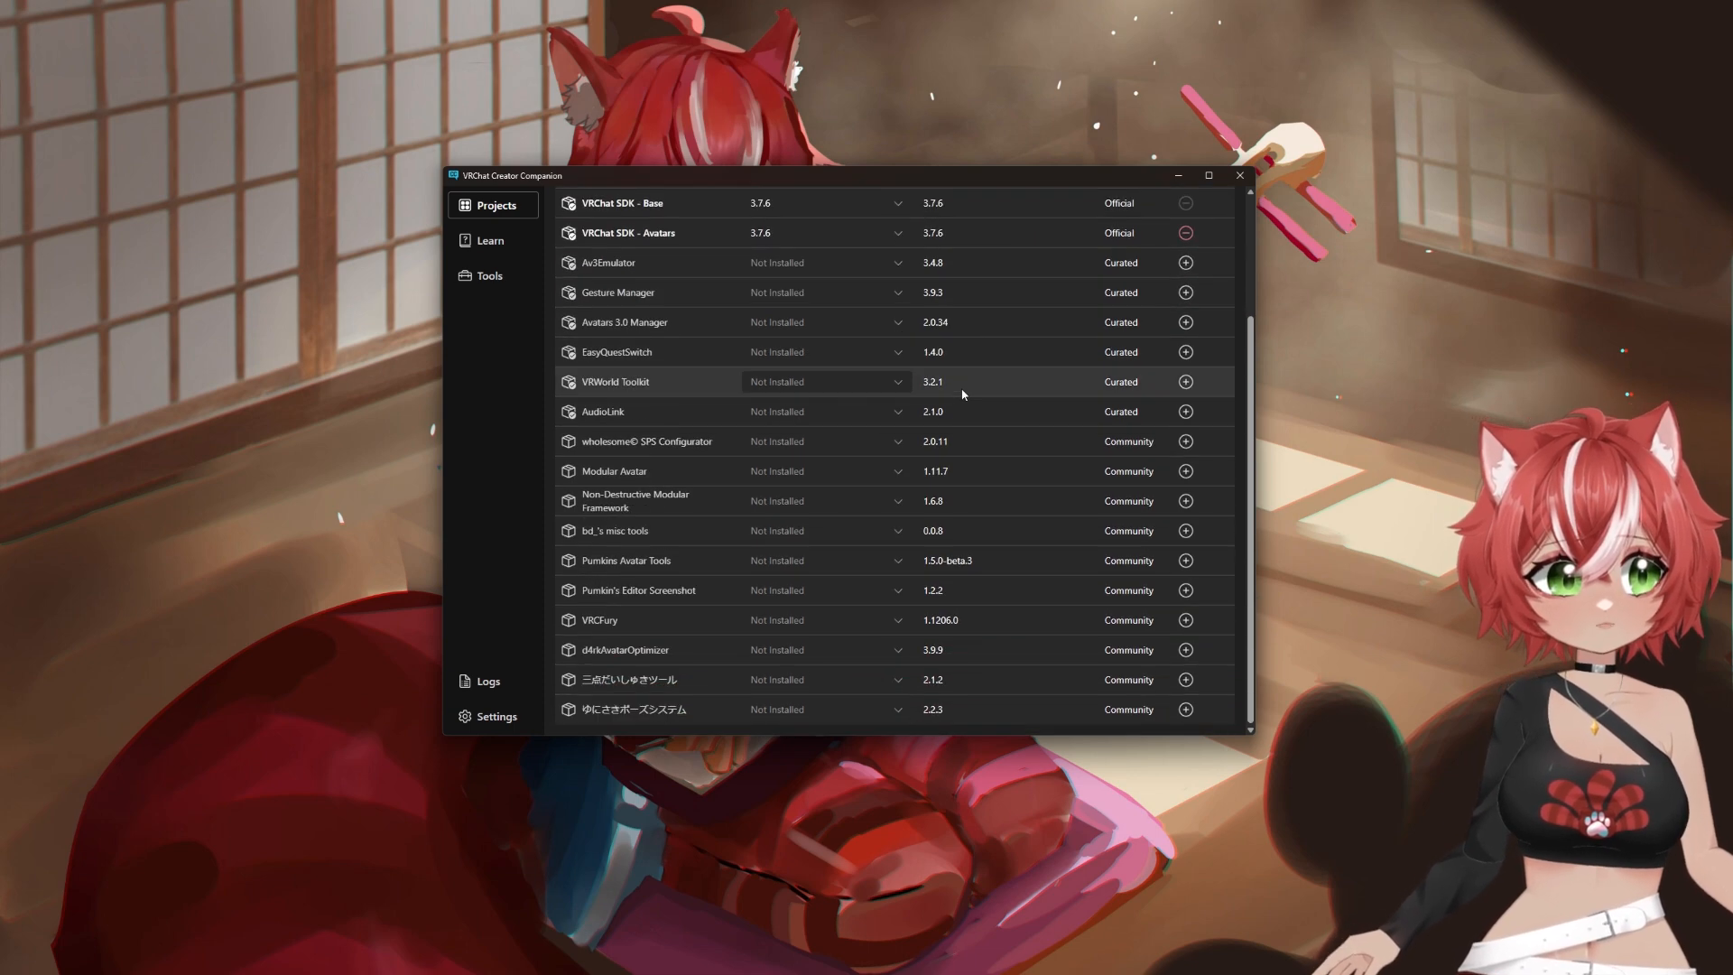
{"action": "scroll", "coordinate": [975, 441], "scroll_direction": "up", "scroll_amount": 3}
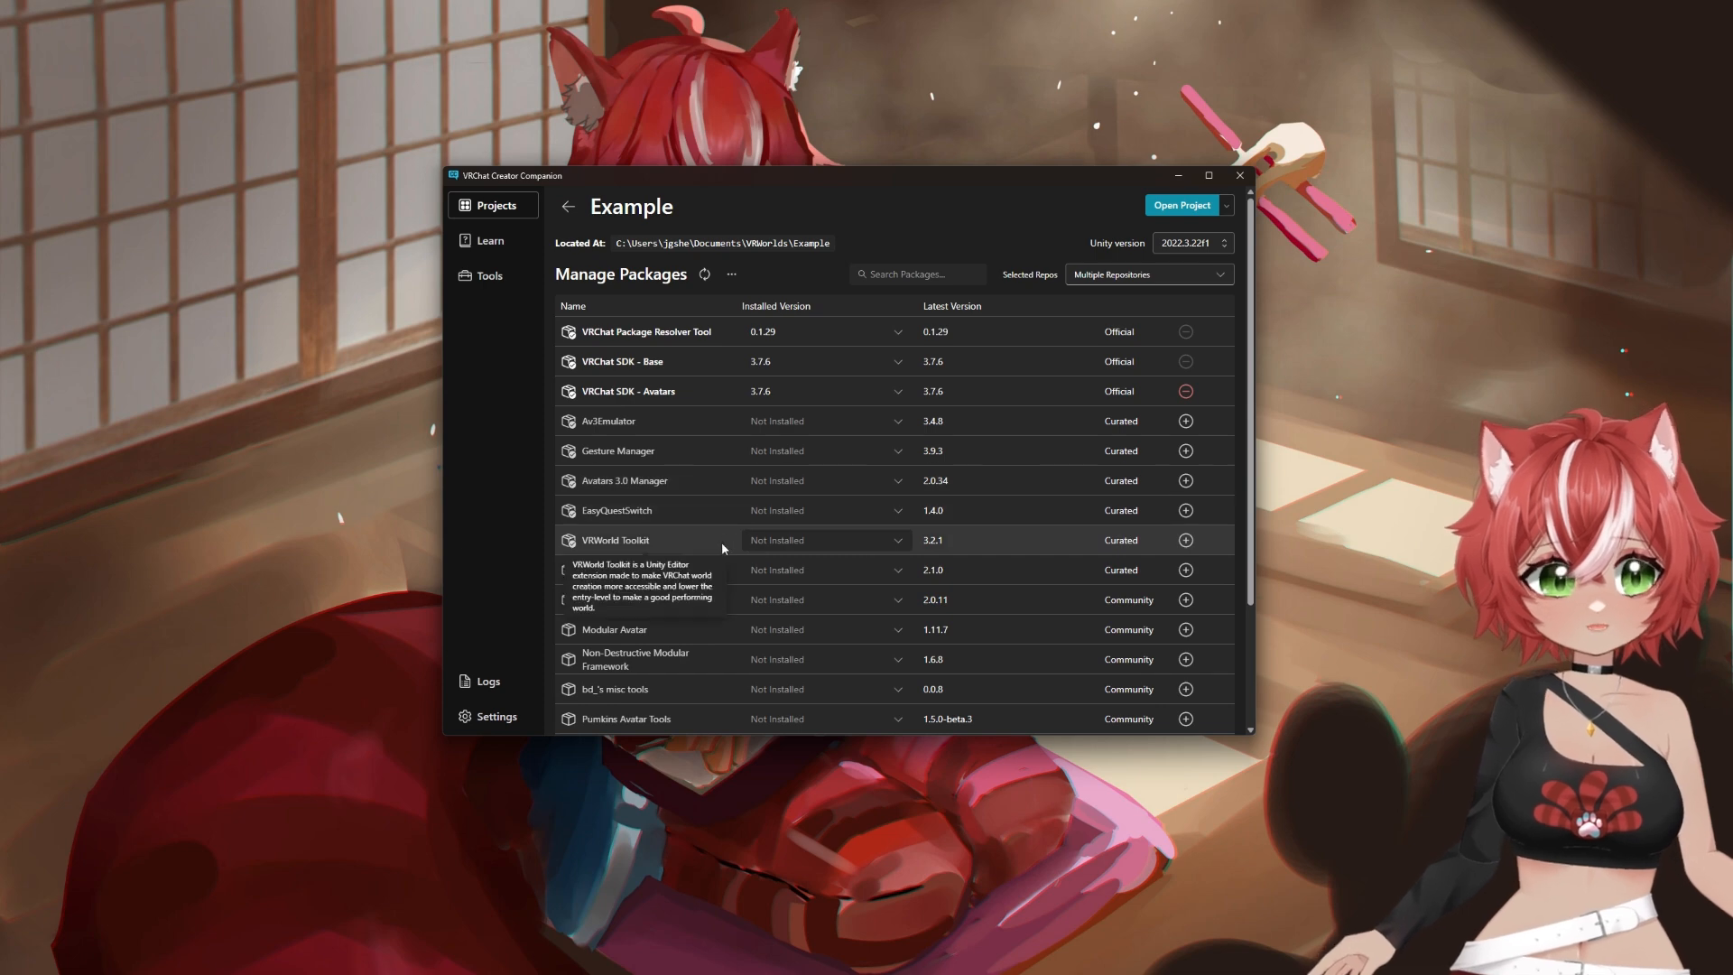
{"action": "scroll", "coordinate": [695, 629], "scroll_direction": "down", "scroll_amount": 3}
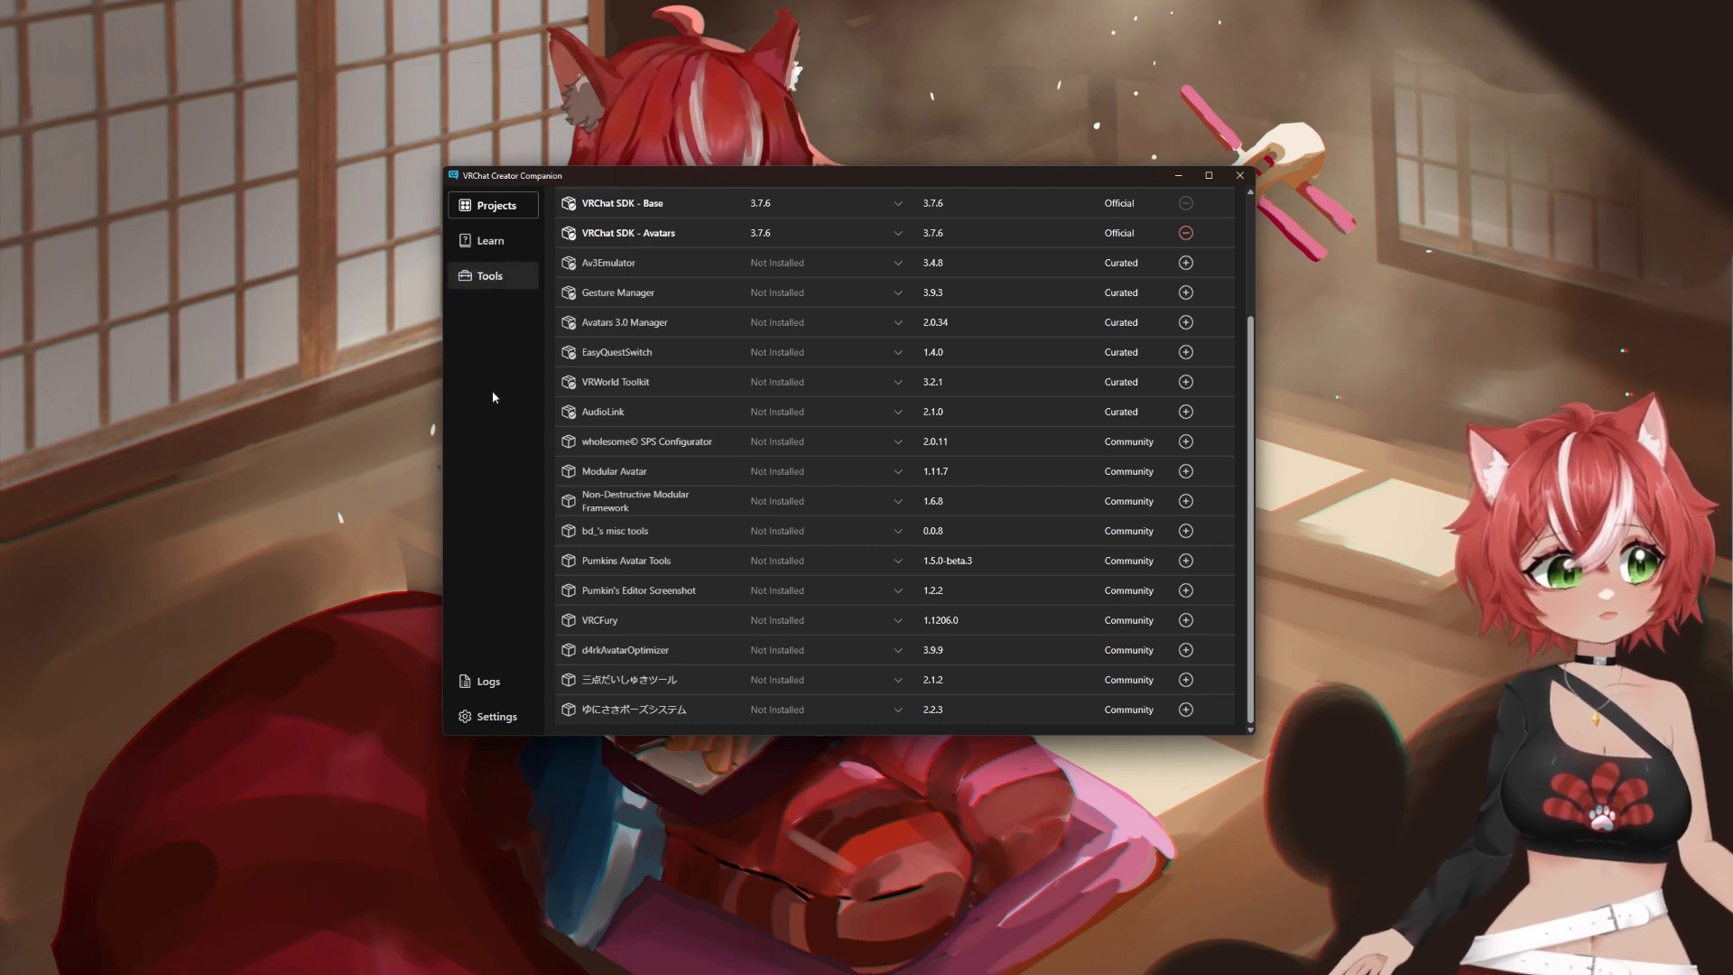
{"action": "left_click", "coordinate": [495, 715]}
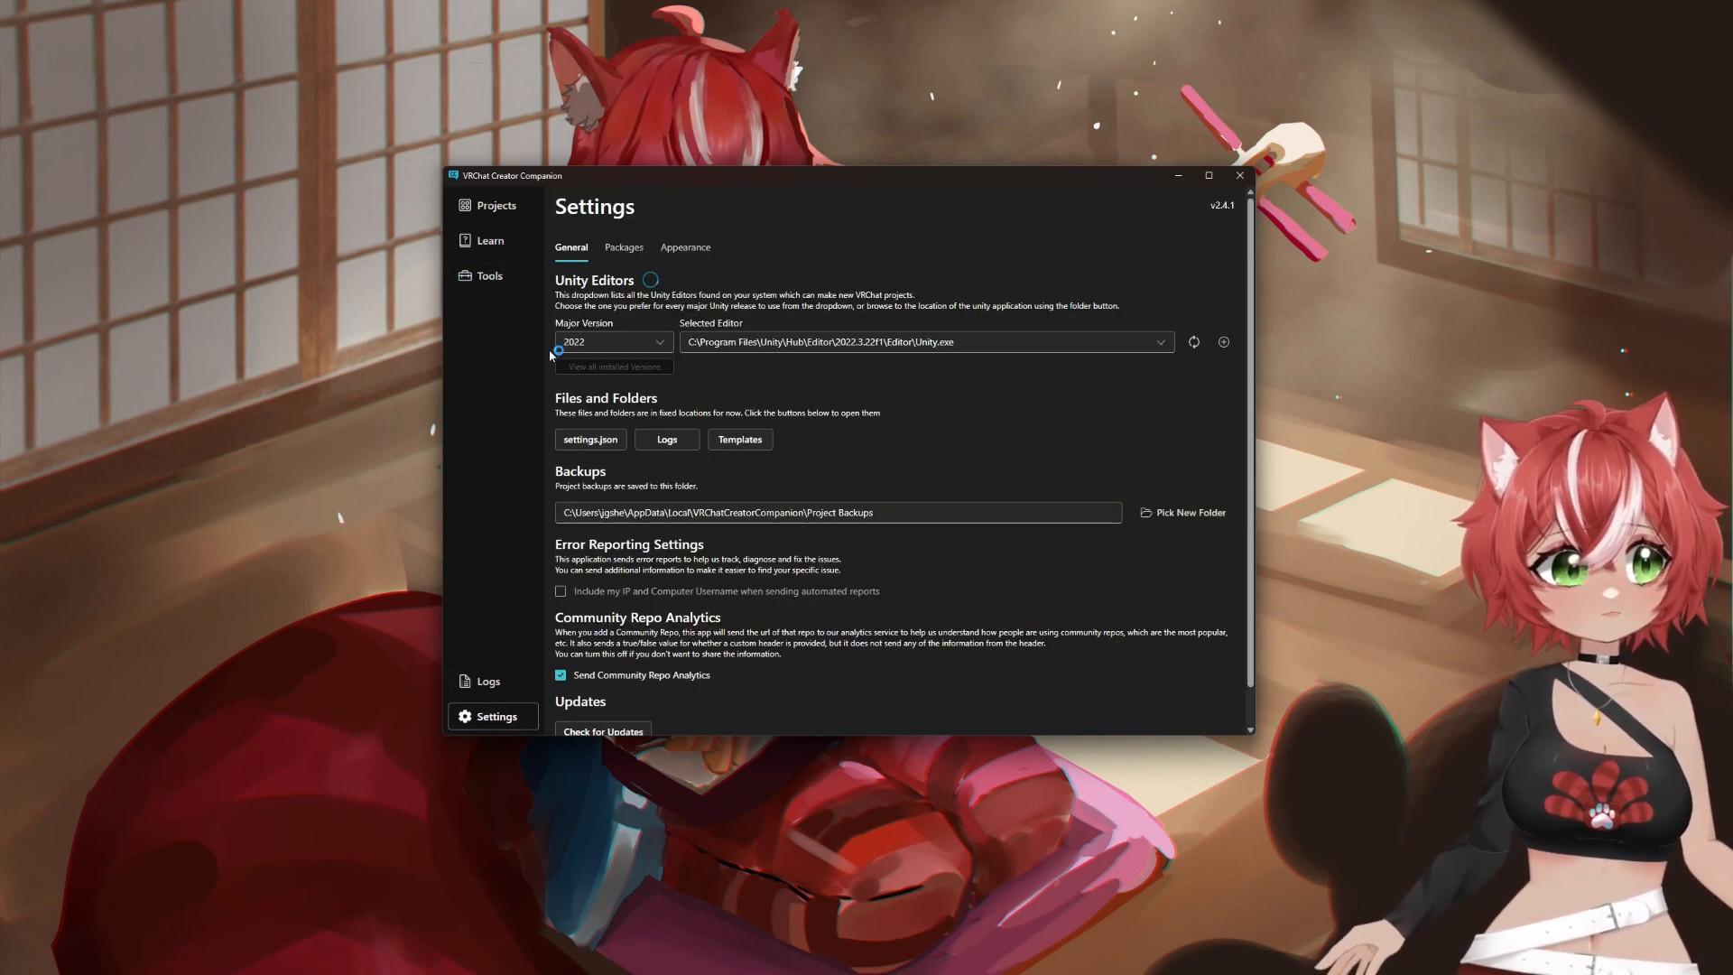
{"action": "left_click", "coordinate": [622, 249]}
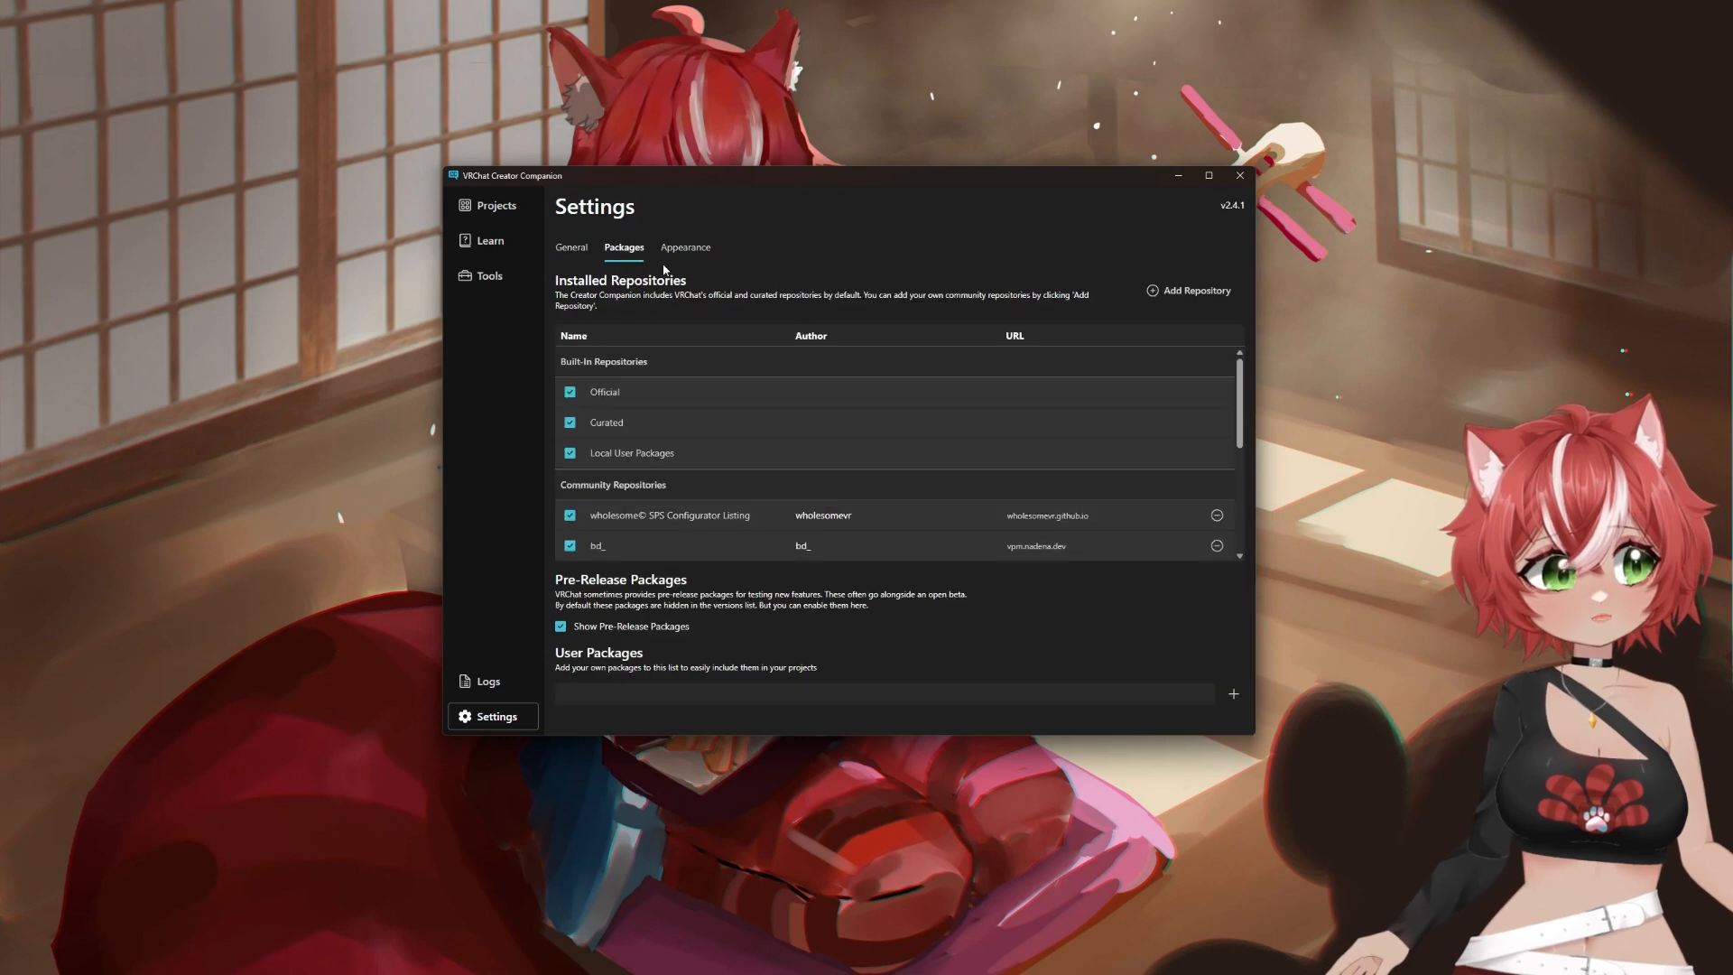
{"action": "scroll", "coordinate": [756, 468], "scroll_direction": "down", "scroll_amount": 5}
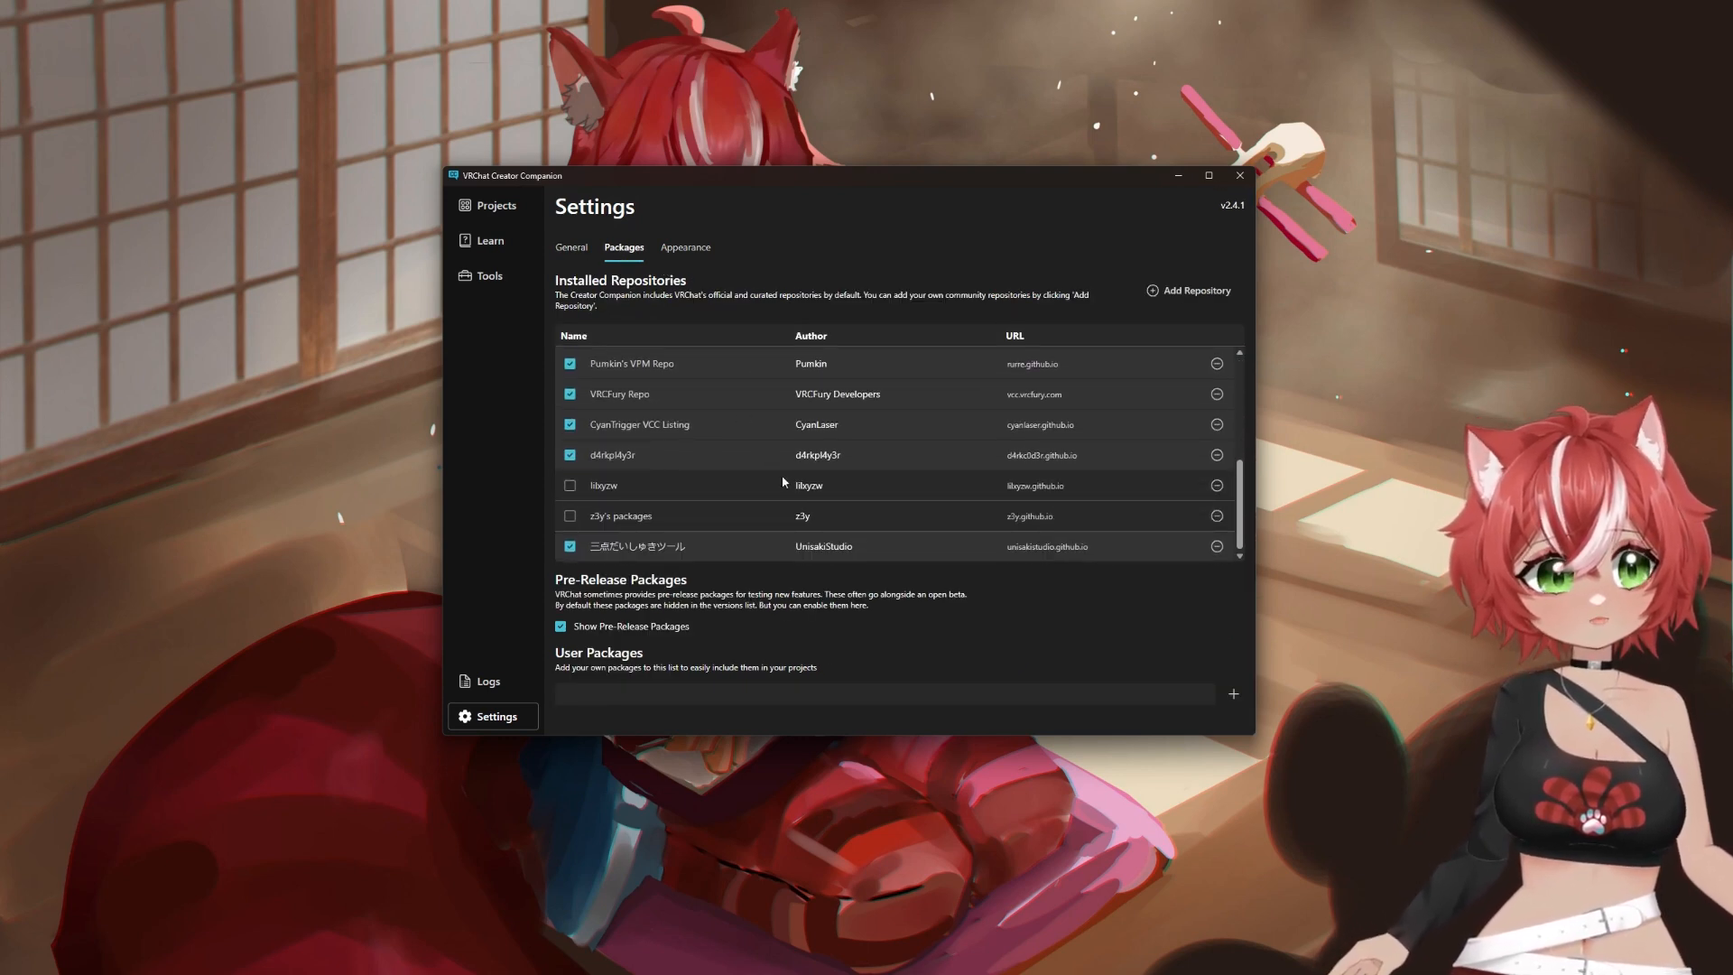
{"action": "scroll", "coordinate": [750, 469], "scroll_direction": "up", "scroll_amount": 1}
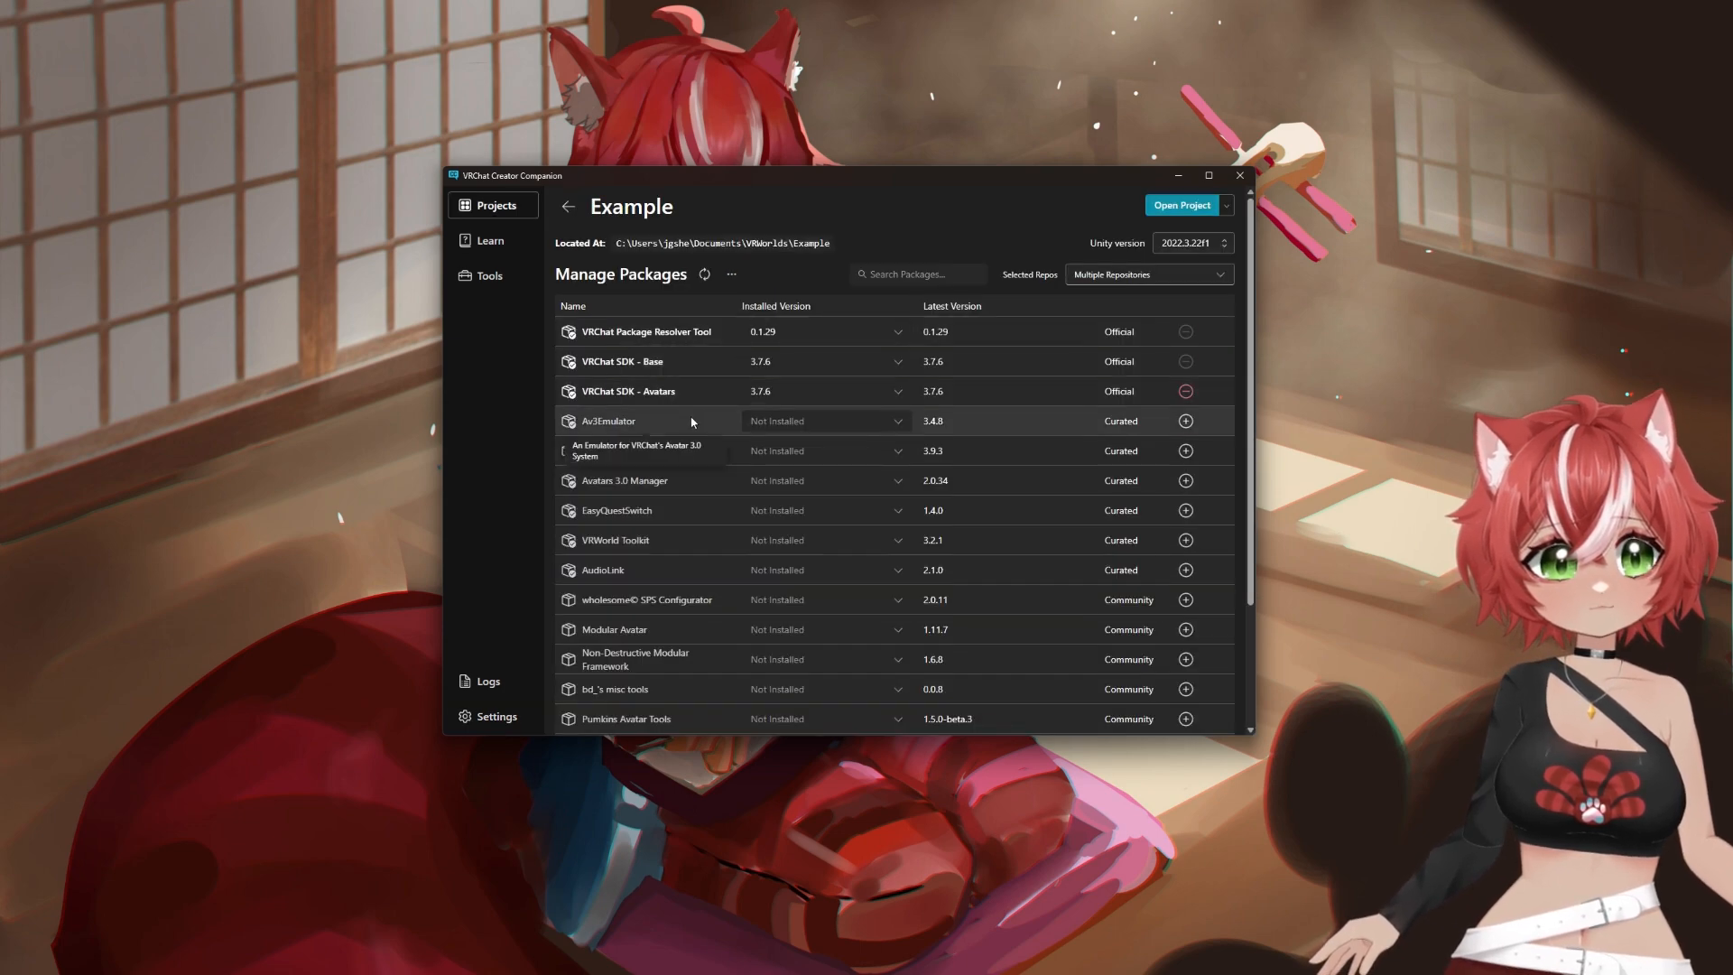
Step: Add the Modular Avatar package to the Example project
{"action": "scroll", "coordinate": [852, 370], "scroll_direction": "down", "scroll_amount": 3}
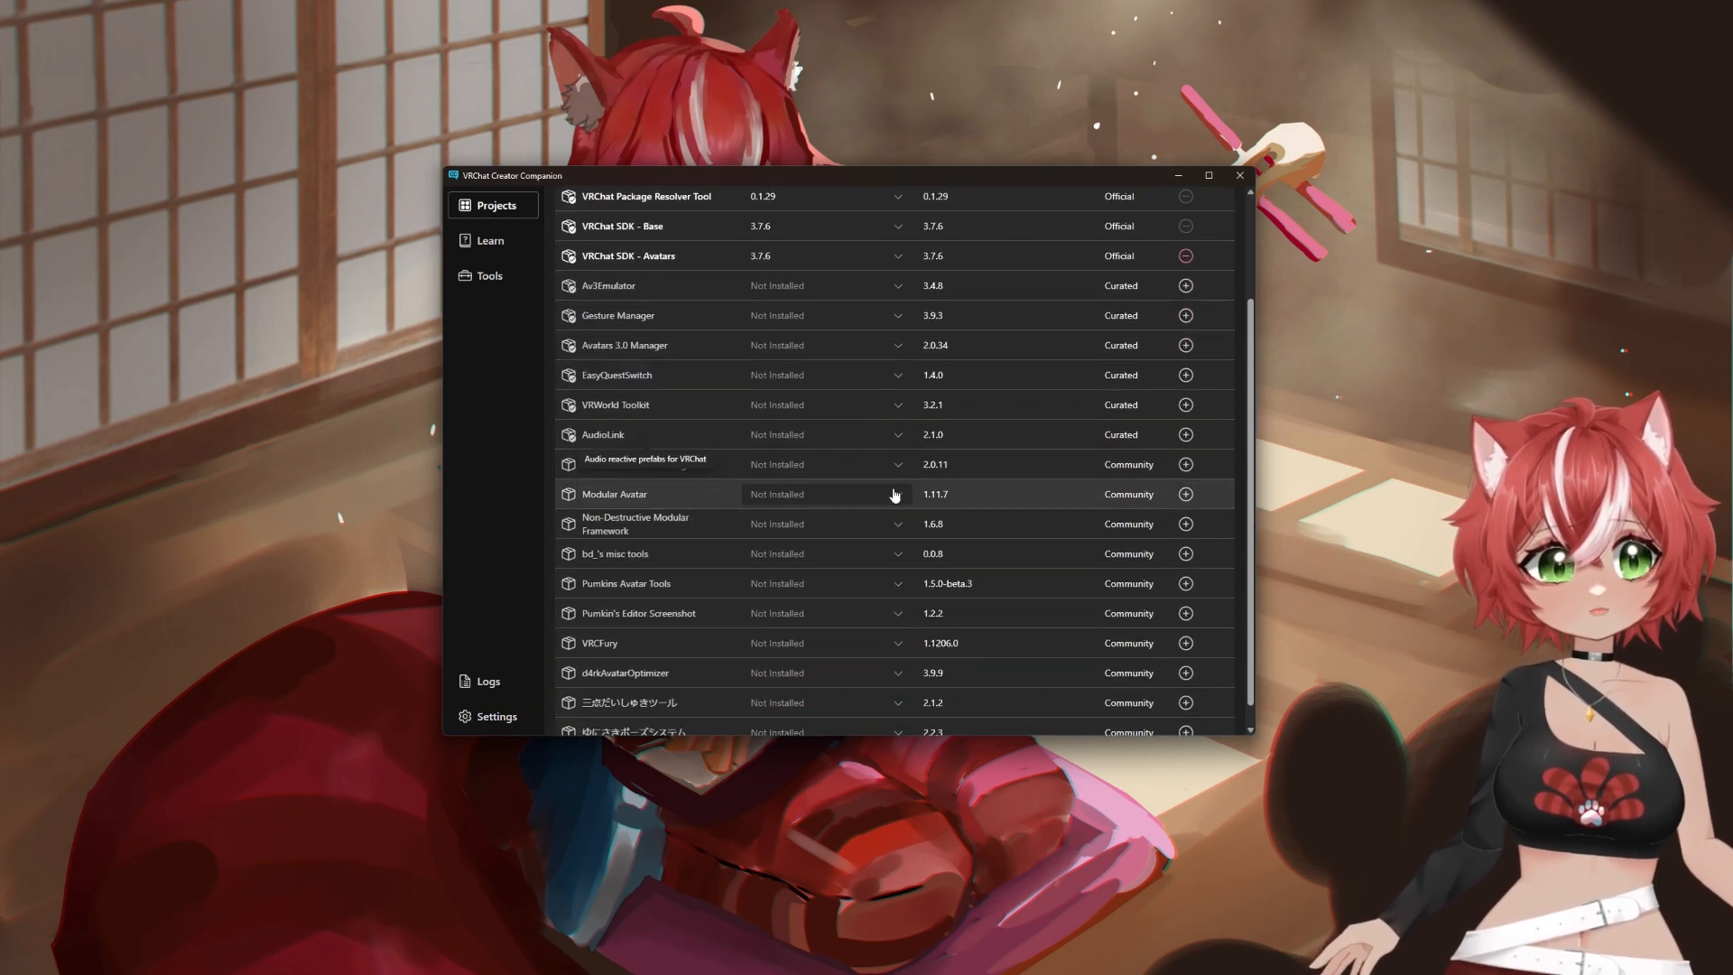
{"action": "scroll", "coordinate": [960, 511], "scroll_direction": "down", "scroll_amount": 1}
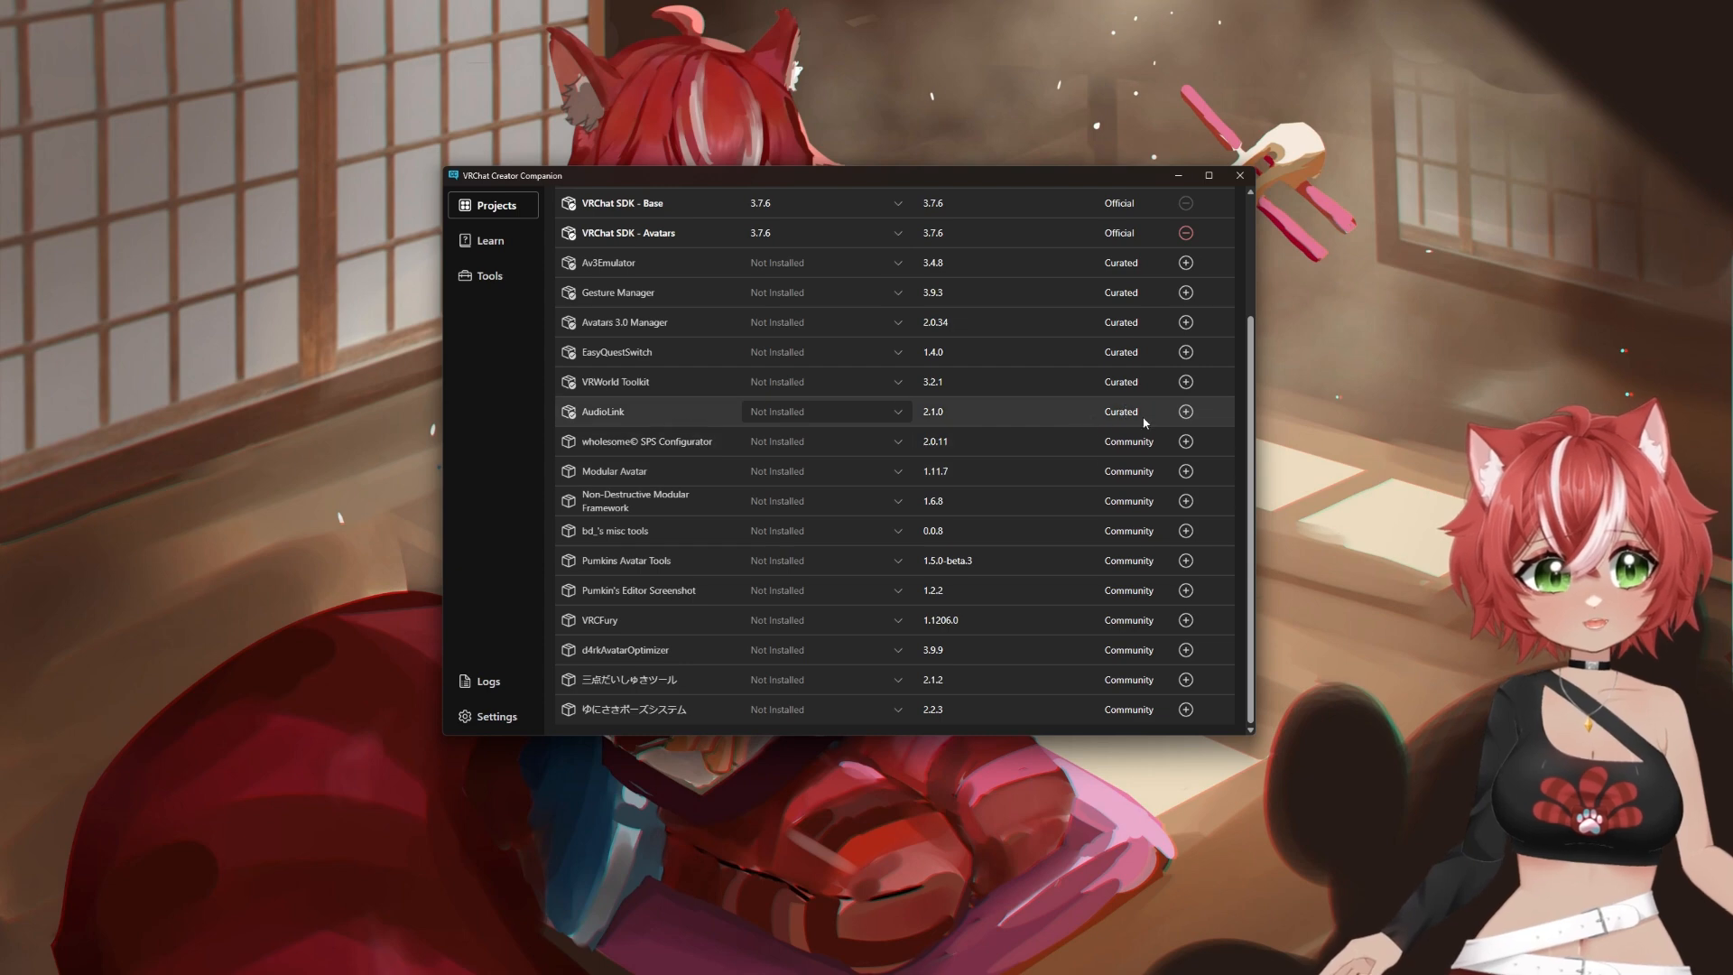
{"action": "left_click", "coordinate": [1187, 473]}
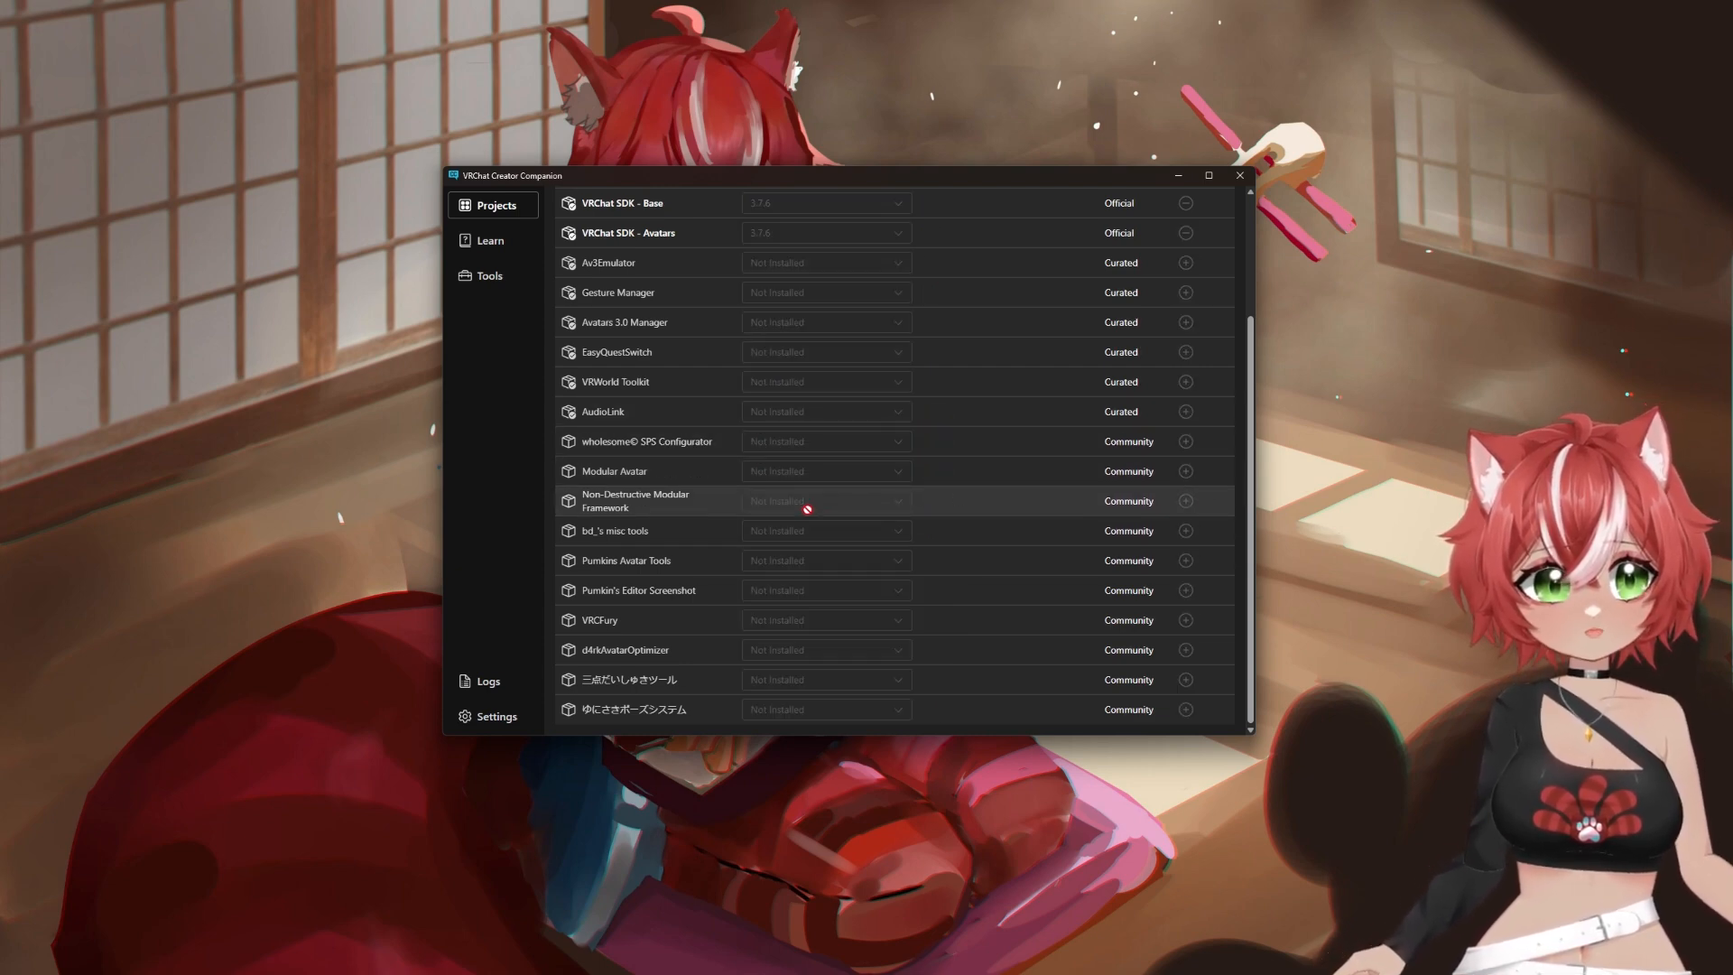
{"action": "mouse_move", "coordinate": [688, 511]}
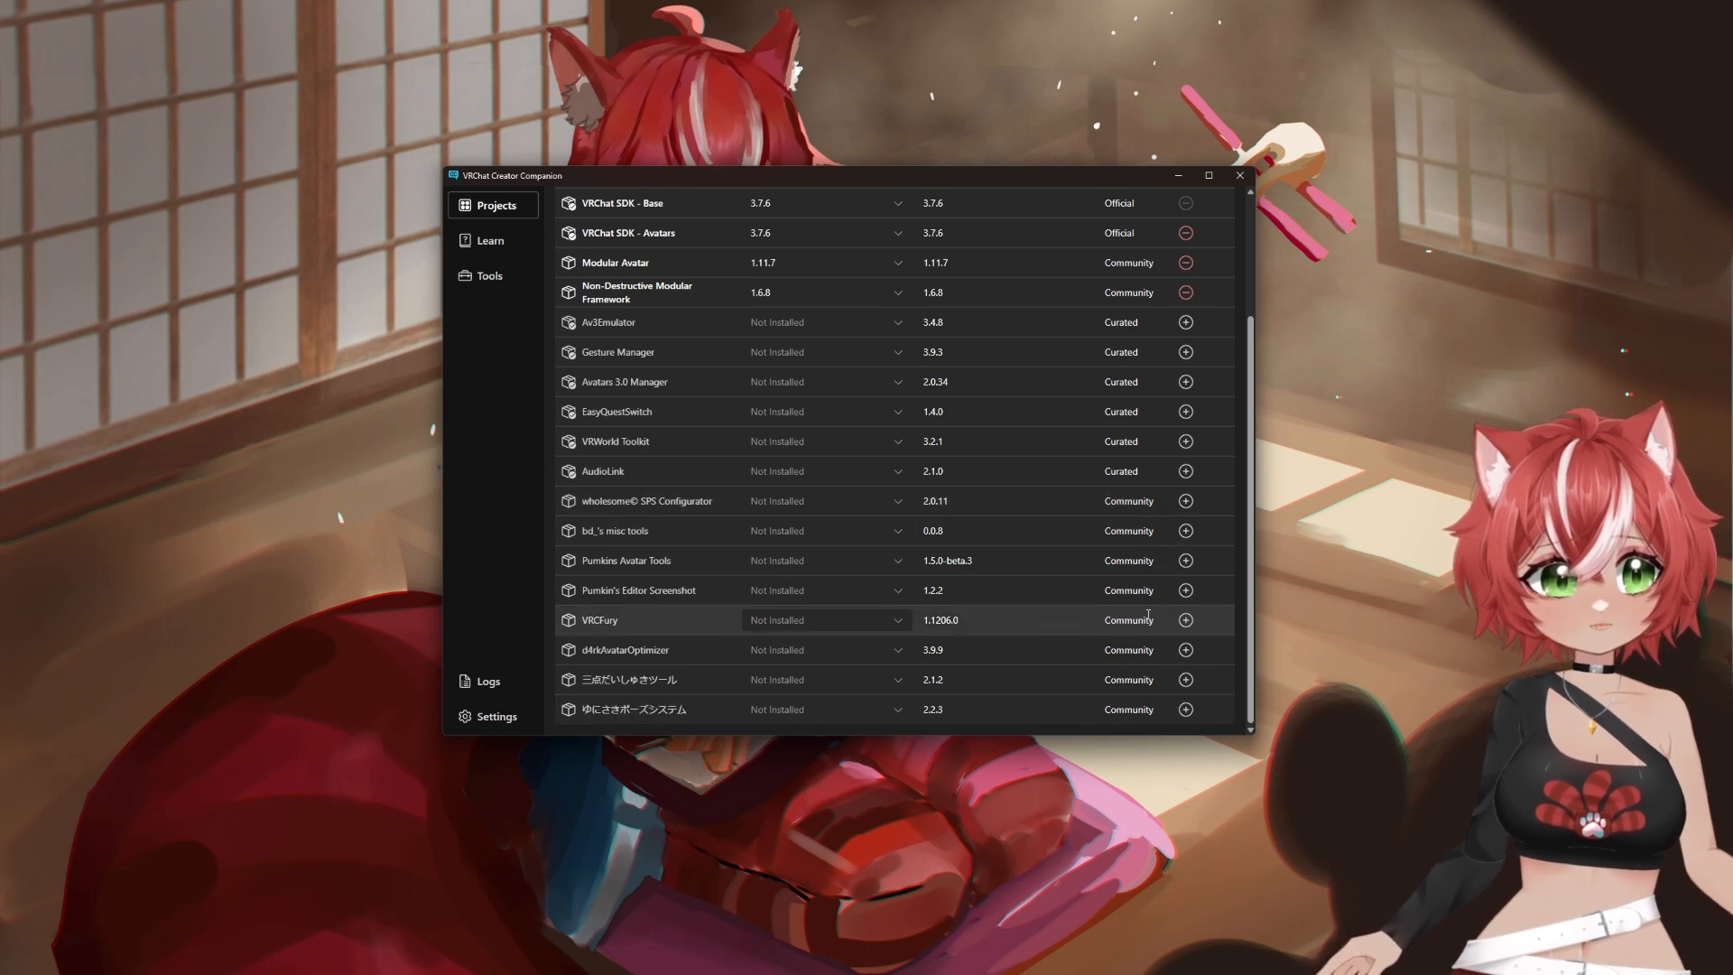
Step: Add the VRCFury, d4rkAvatarOptimizer and Gesture Manager packages to the Example project
{"action": "left_click", "coordinate": [1186, 620]}
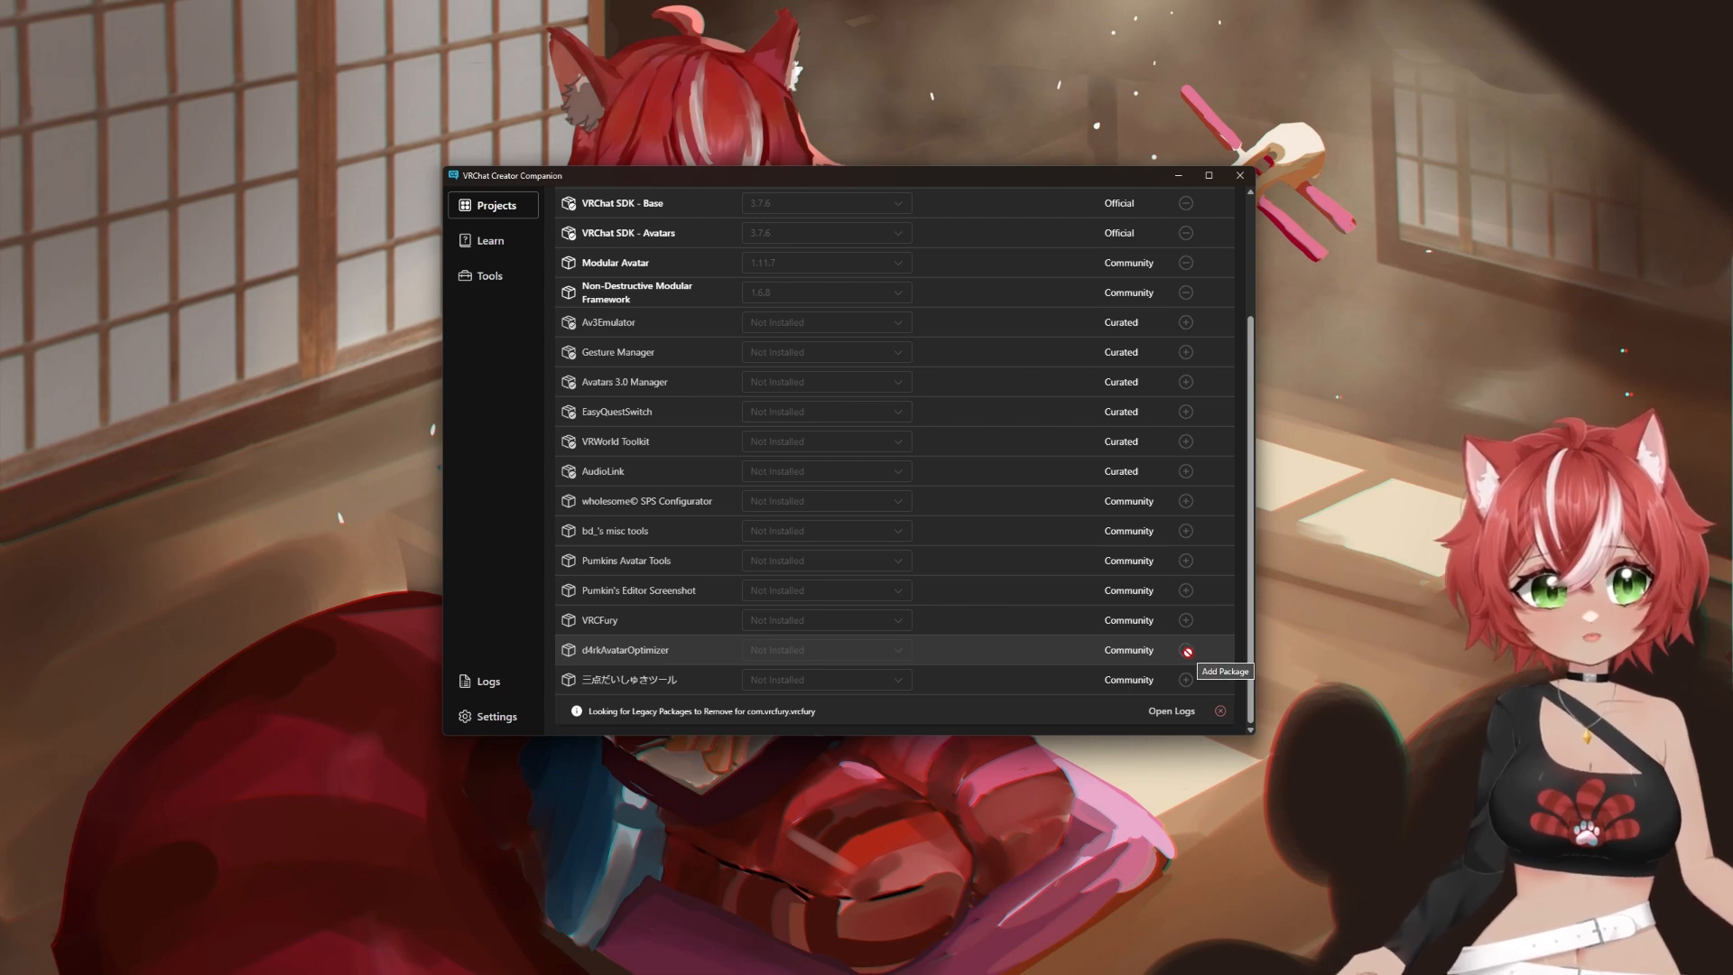
{"action": "left_click", "coordinate": [1187, 650]}
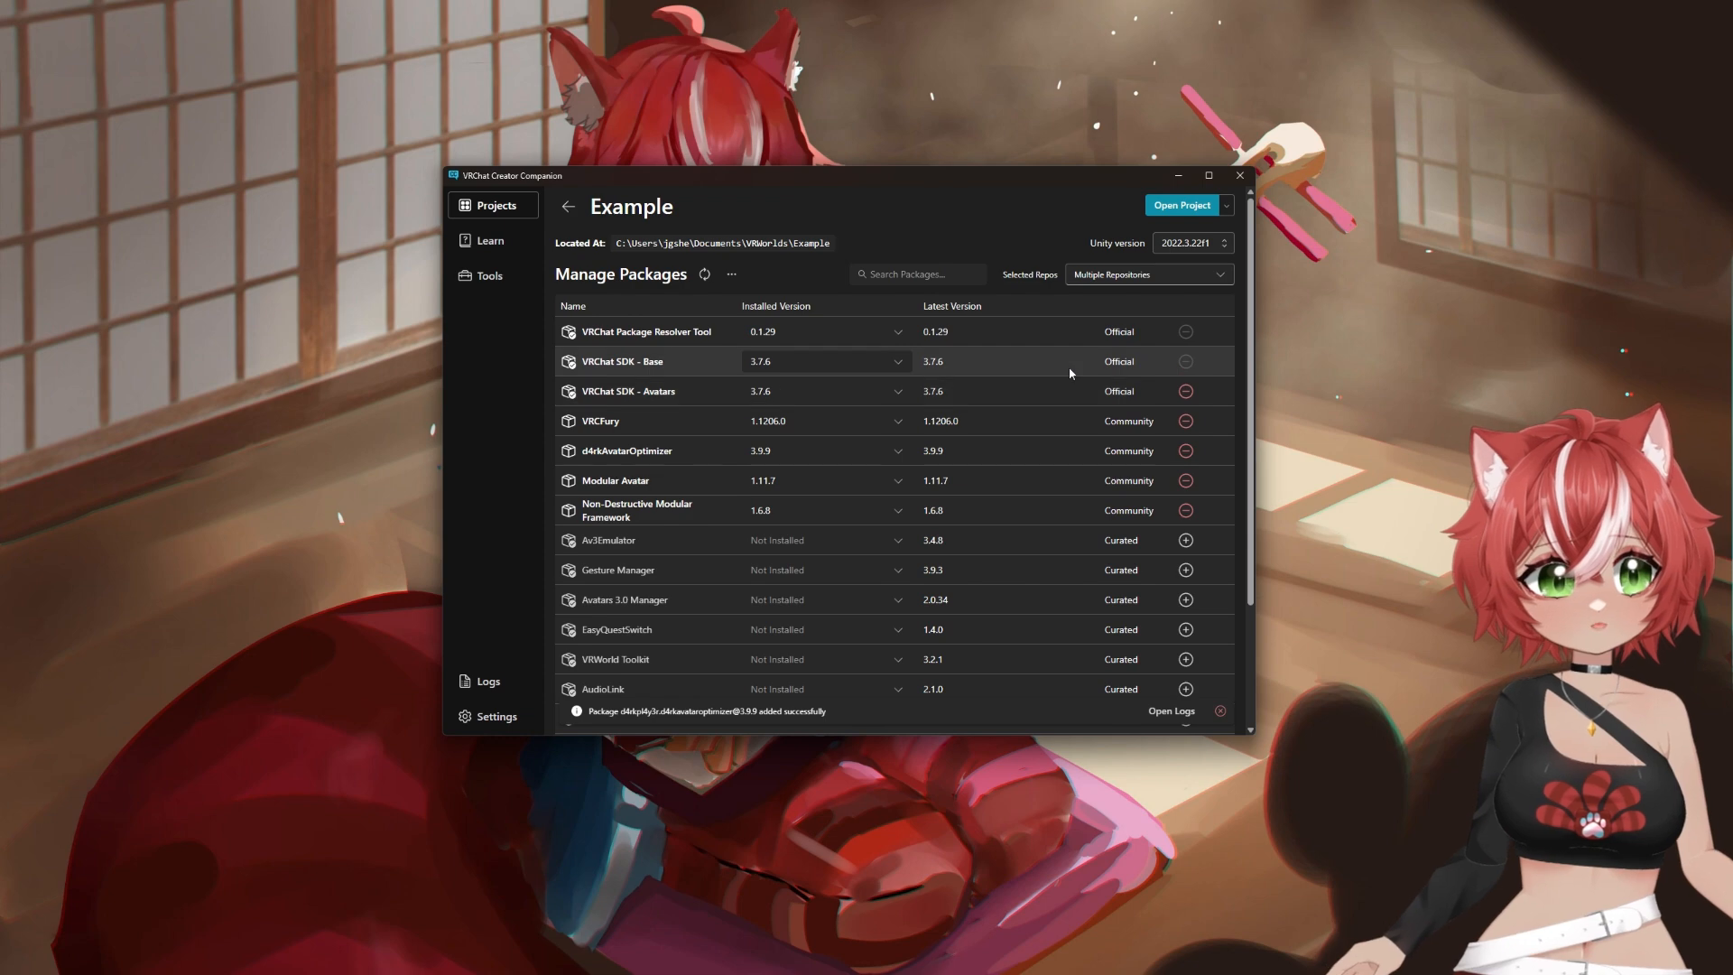
{"action": "left_click", "coordinate": [1186, 570]}
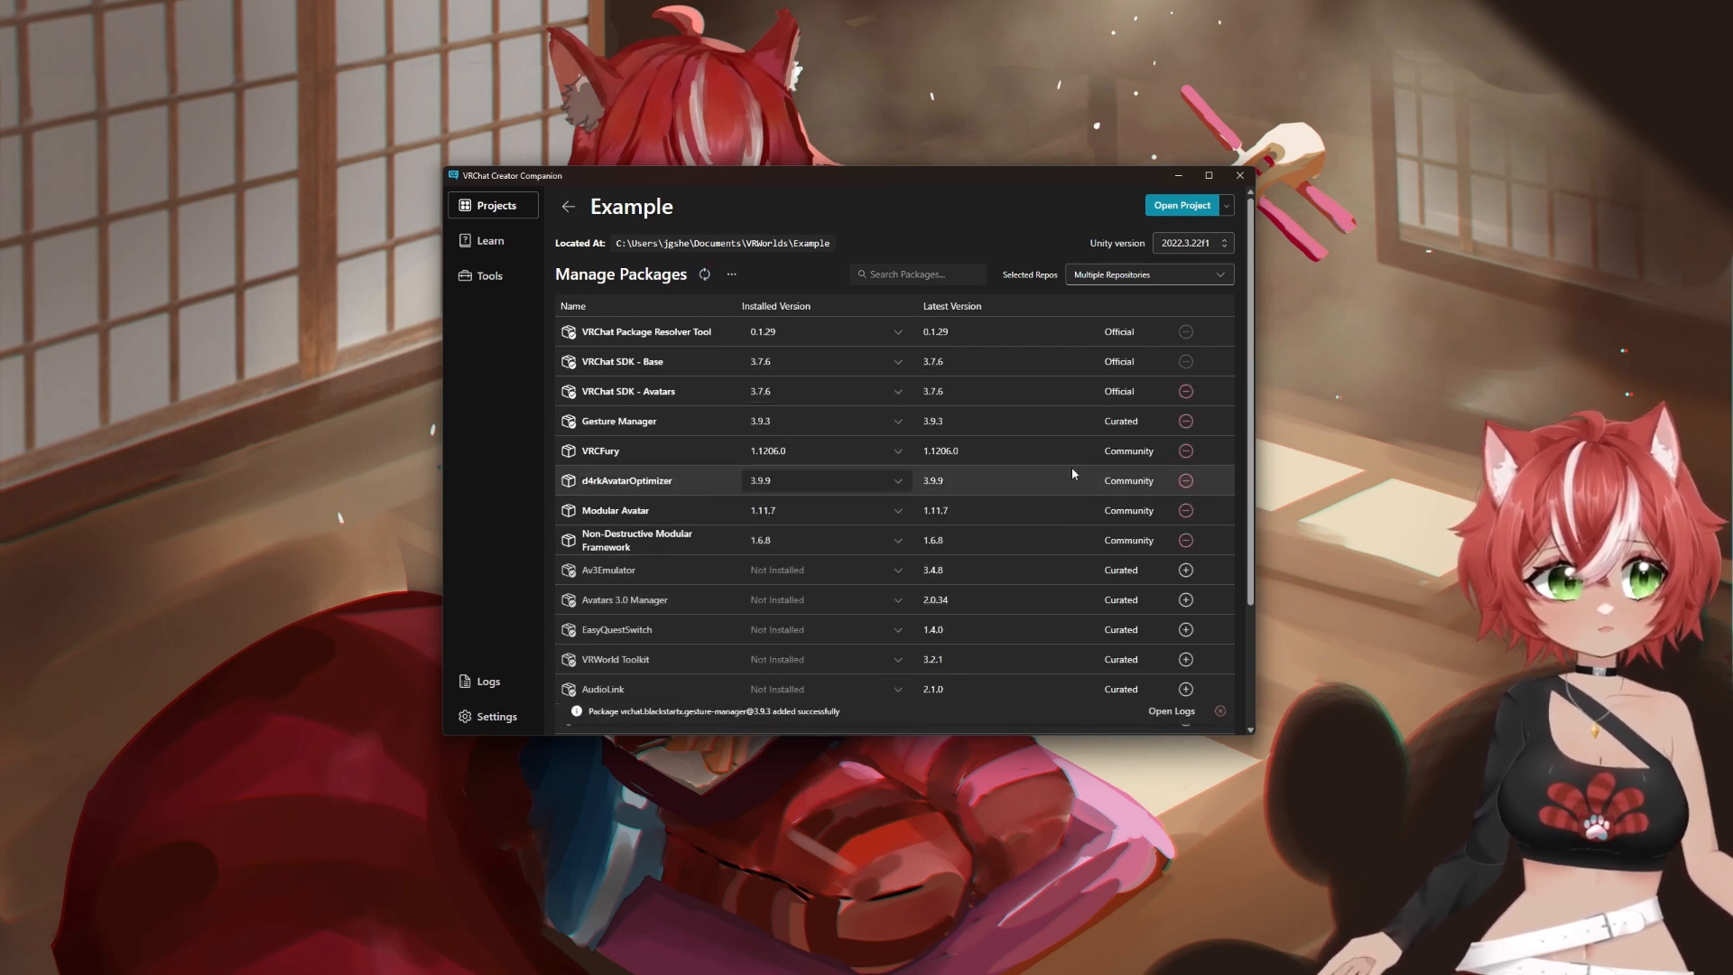
Step: Open the Example project in Unity and import the complete Kikyo avatar package into Assets
{"action": "left_click", "coordinate": [1173, 210]}
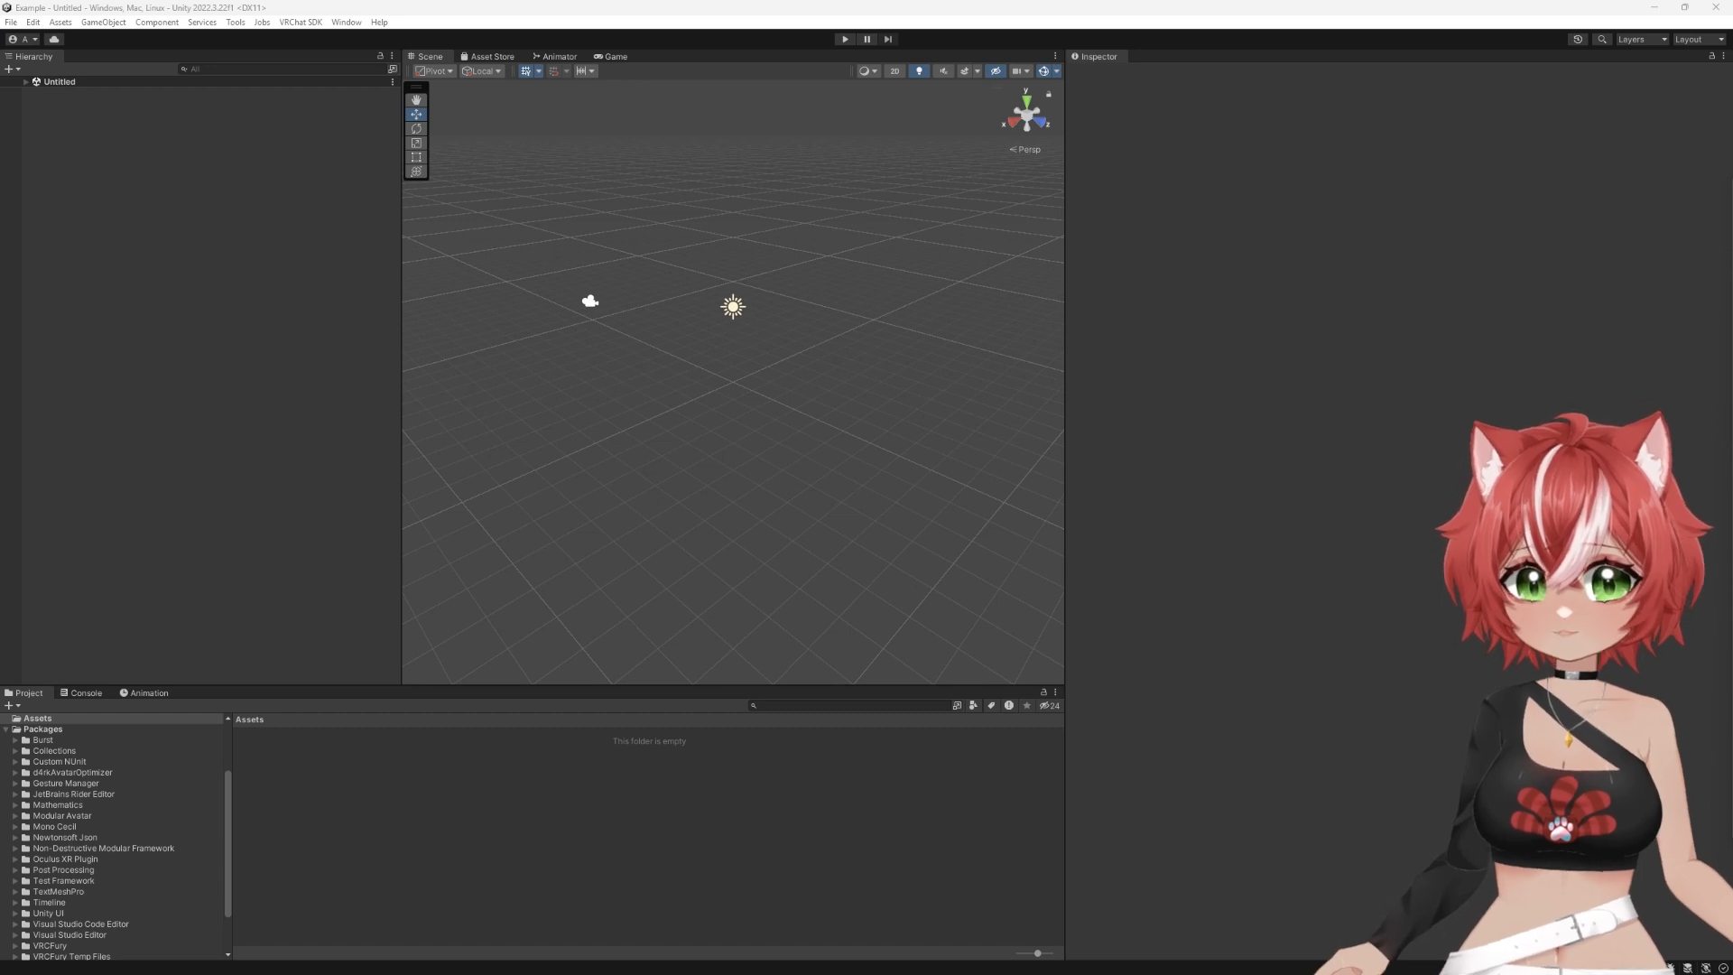
{"action": "left_click_drag", "start_coordinate": [1193, 449], "coordinate": [74, 742]}
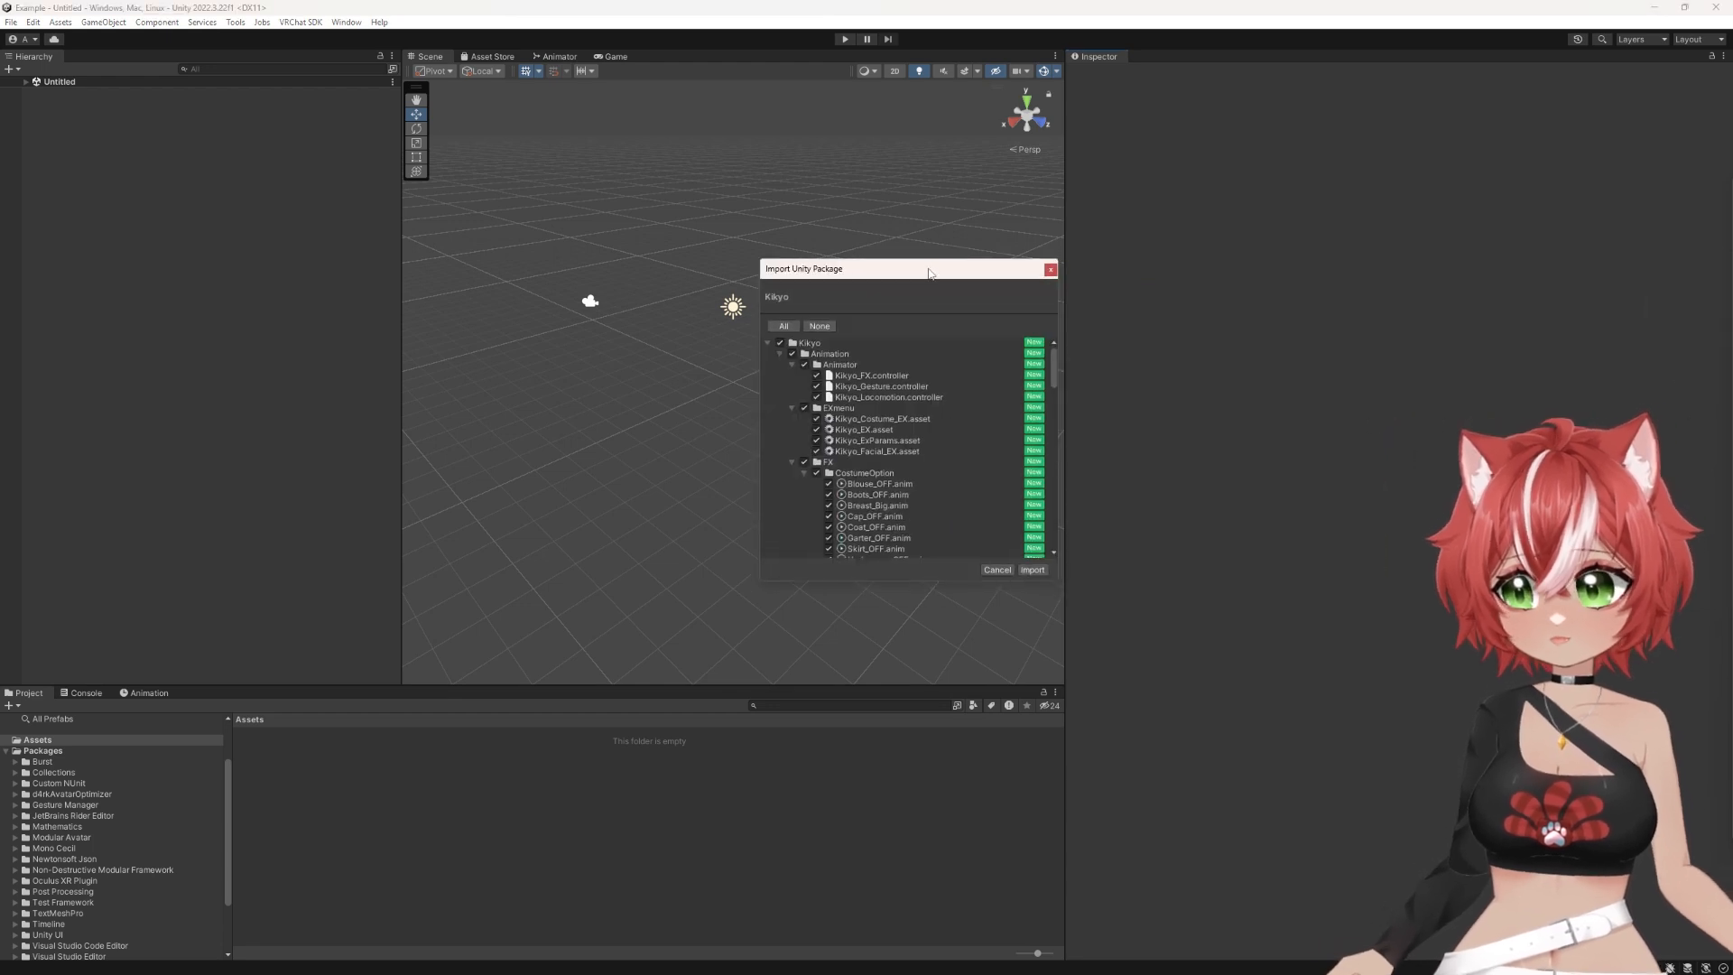
{"action": "scroll", "coordinate": [875, 417], "scroll_direction": "down", "scroll_amount": 15}
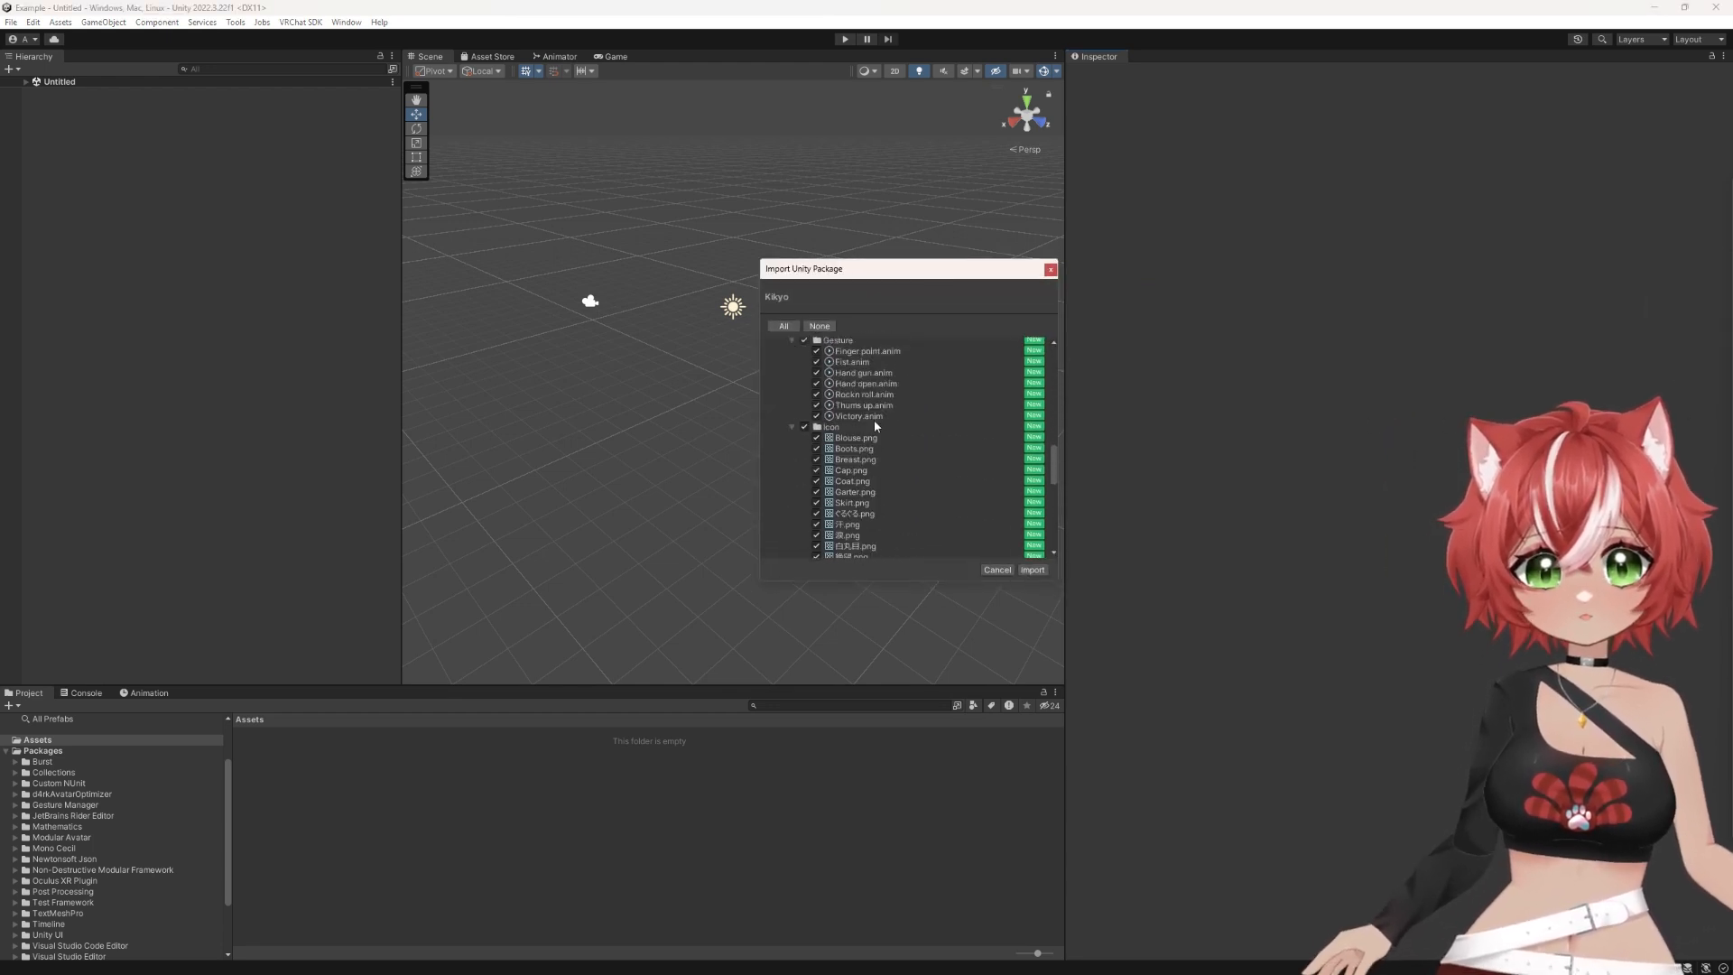
{"action": "left_click", "coordinate": [1033, 570]}
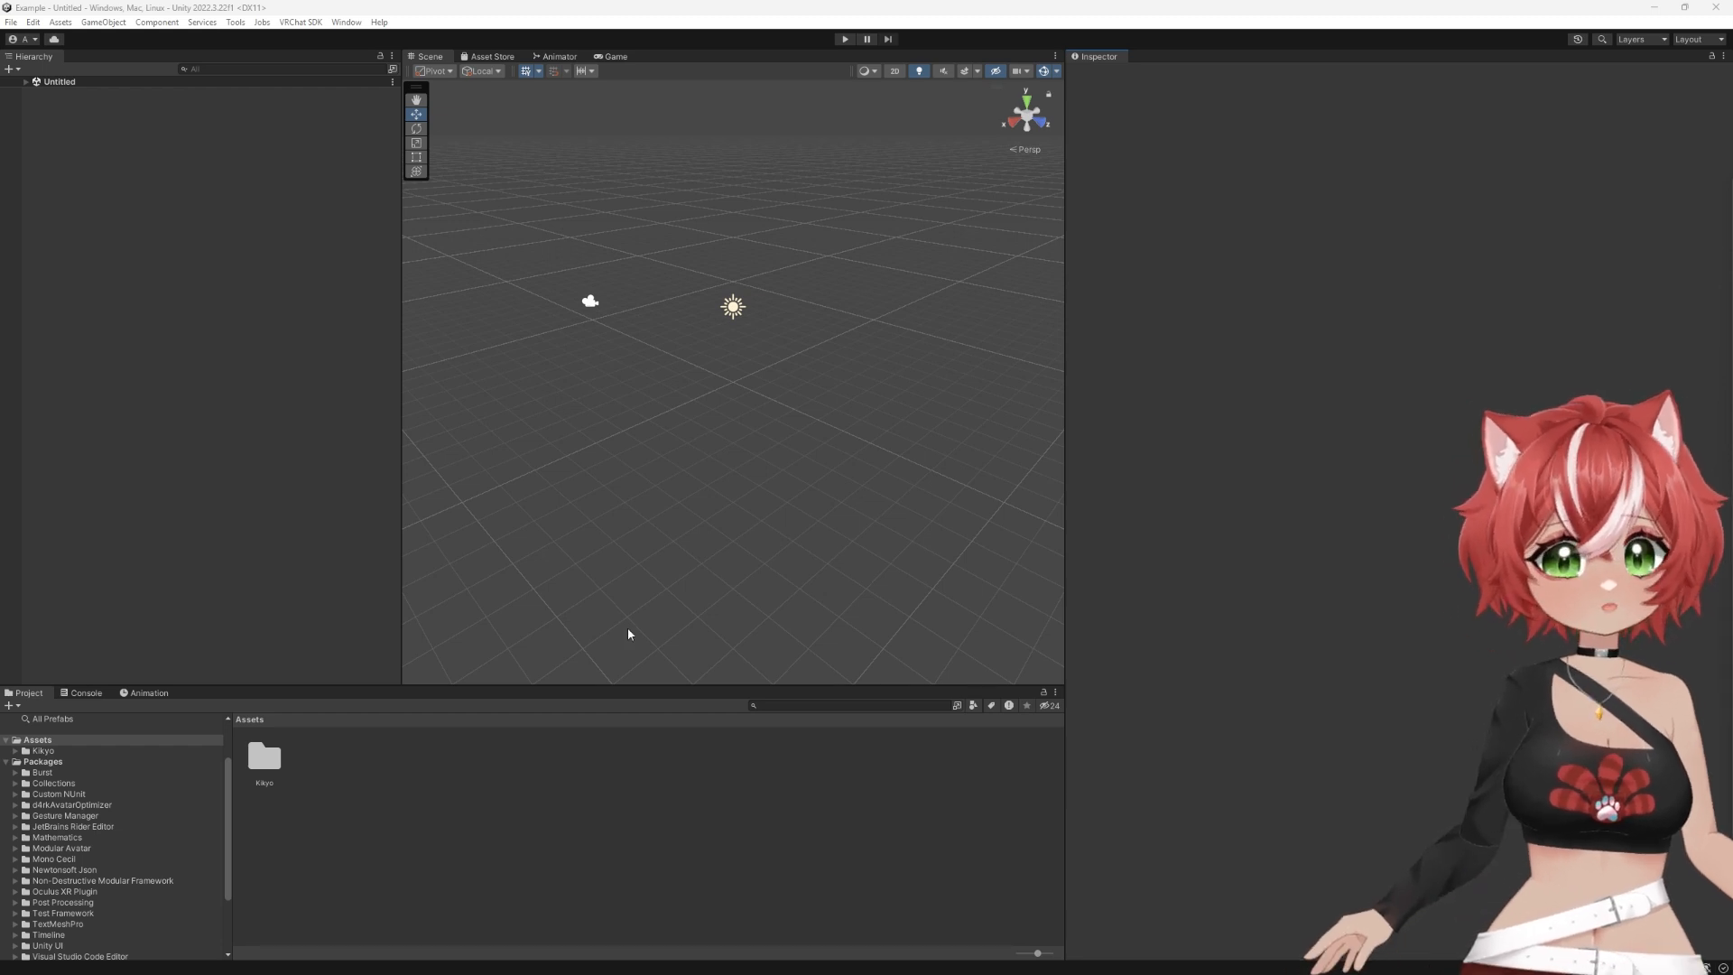
Step: Check the Prefab folder inside the Kikyo assets and open the Kikyo scene
{"action": "left_click", "coordinate": [276, 764]}
{"action": "double_click", "coordinate": [276, 764]}
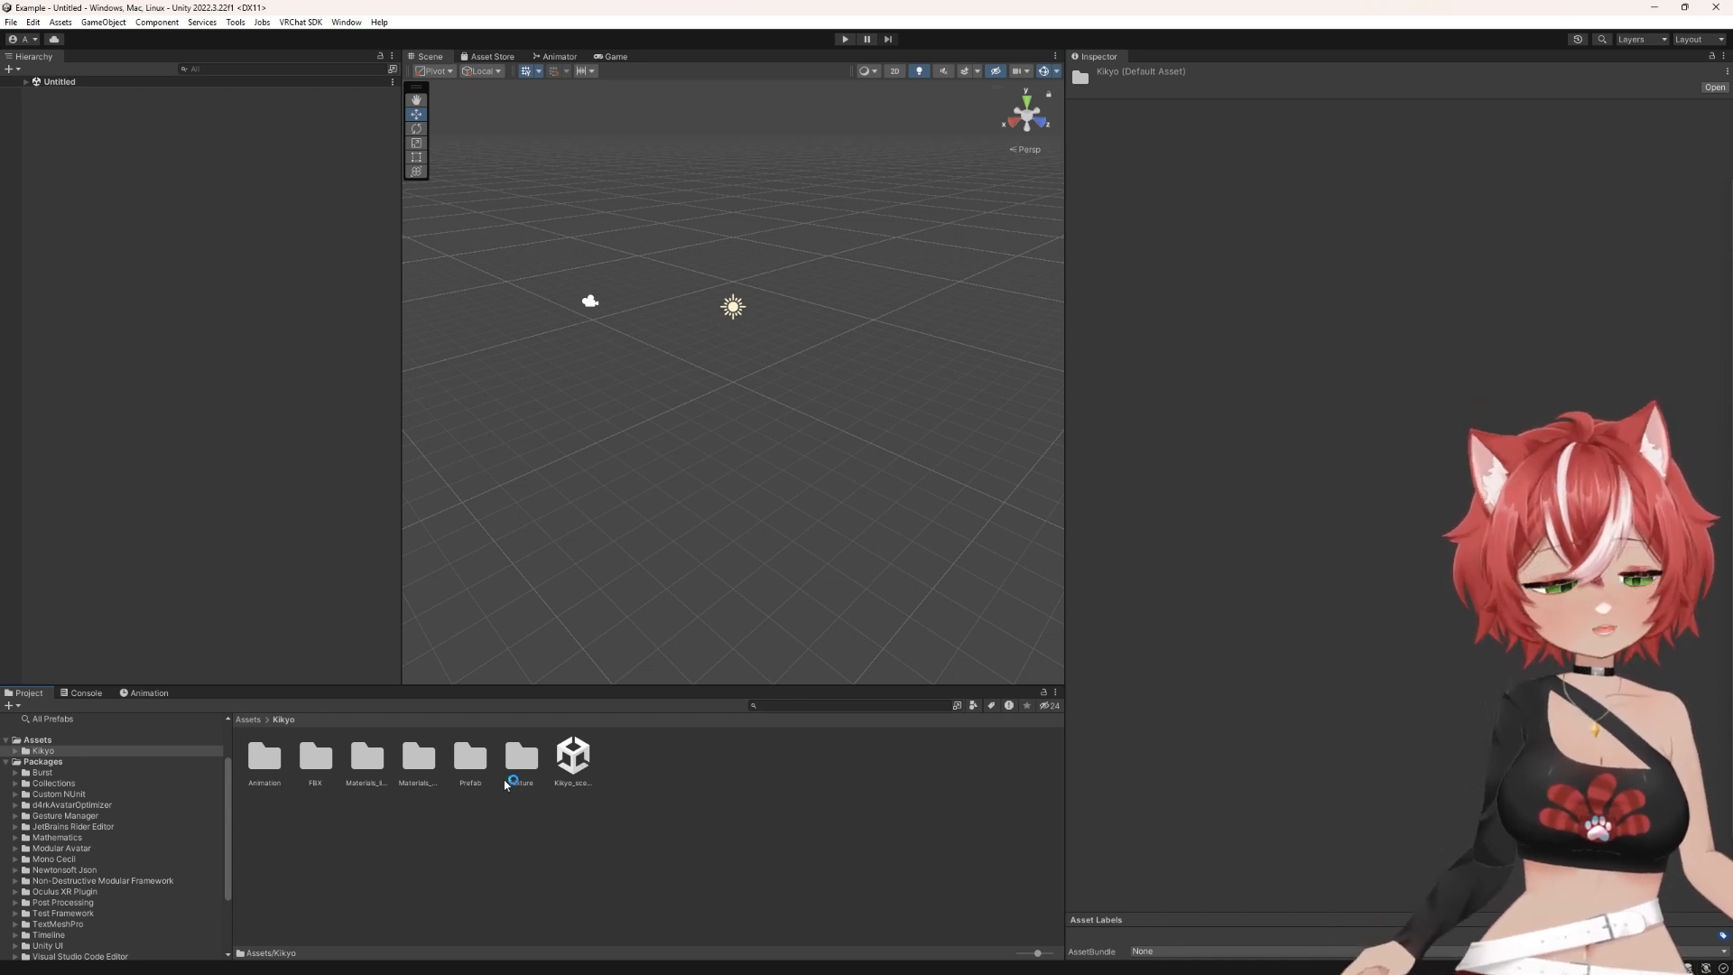
{"action": "double_click", "coordinate": [468, 760]}
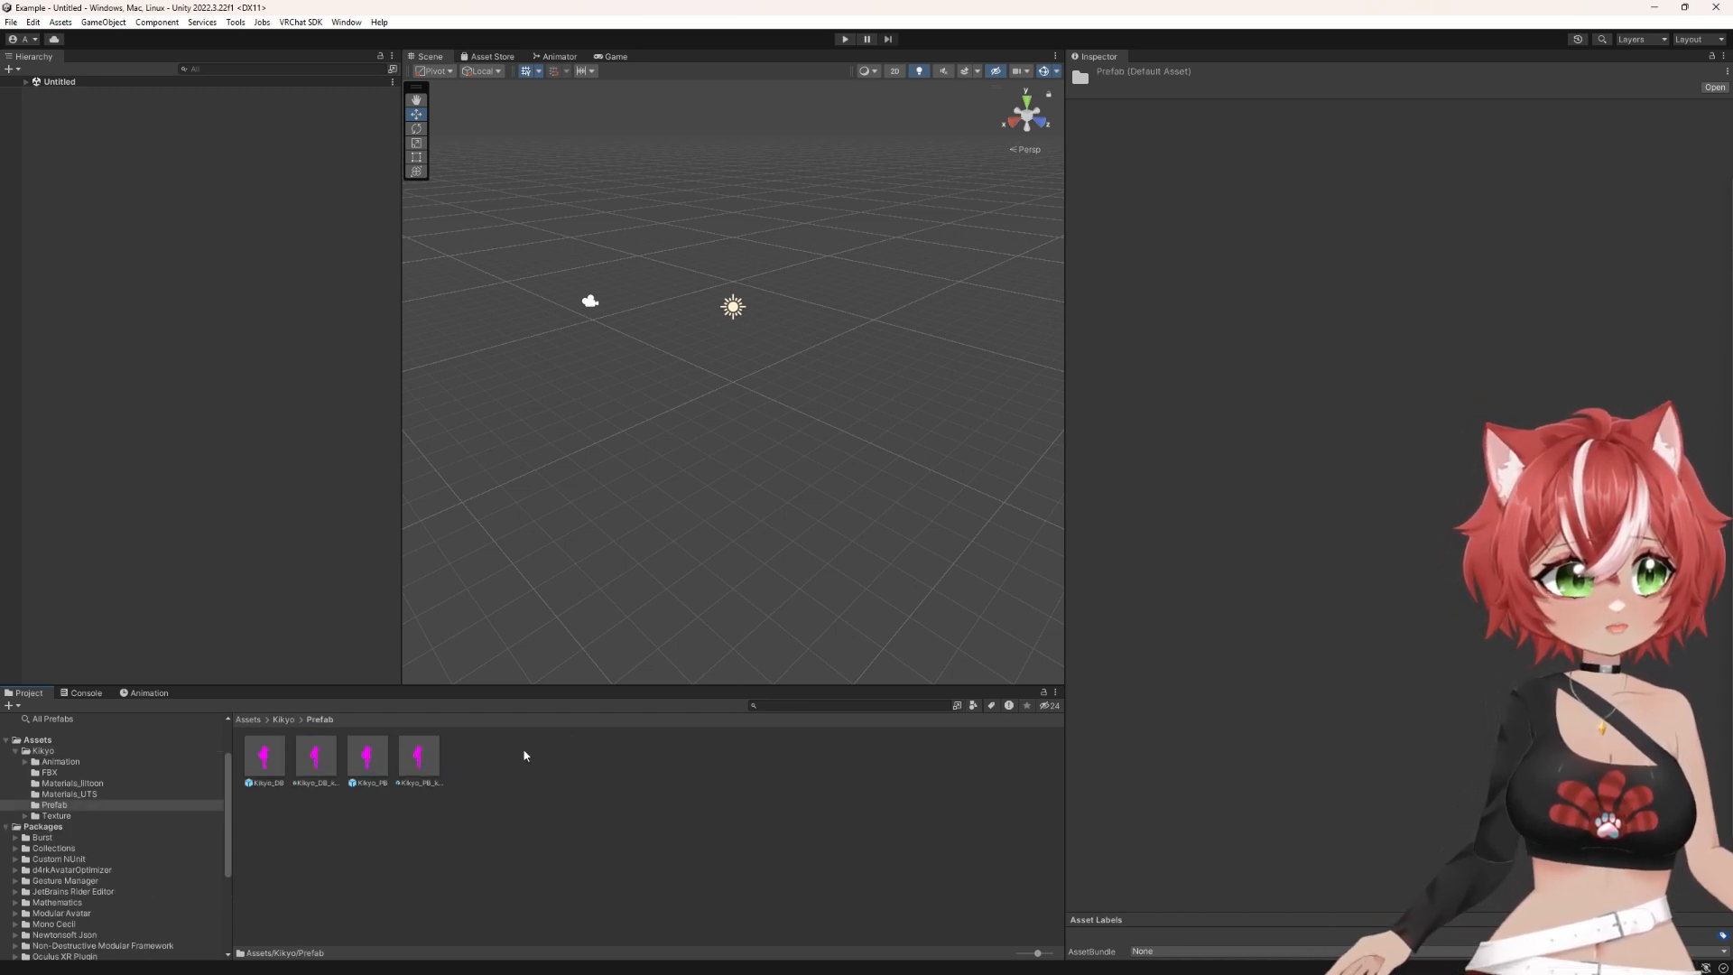
{"action": "left_click", "coordinate": [284, 720]}
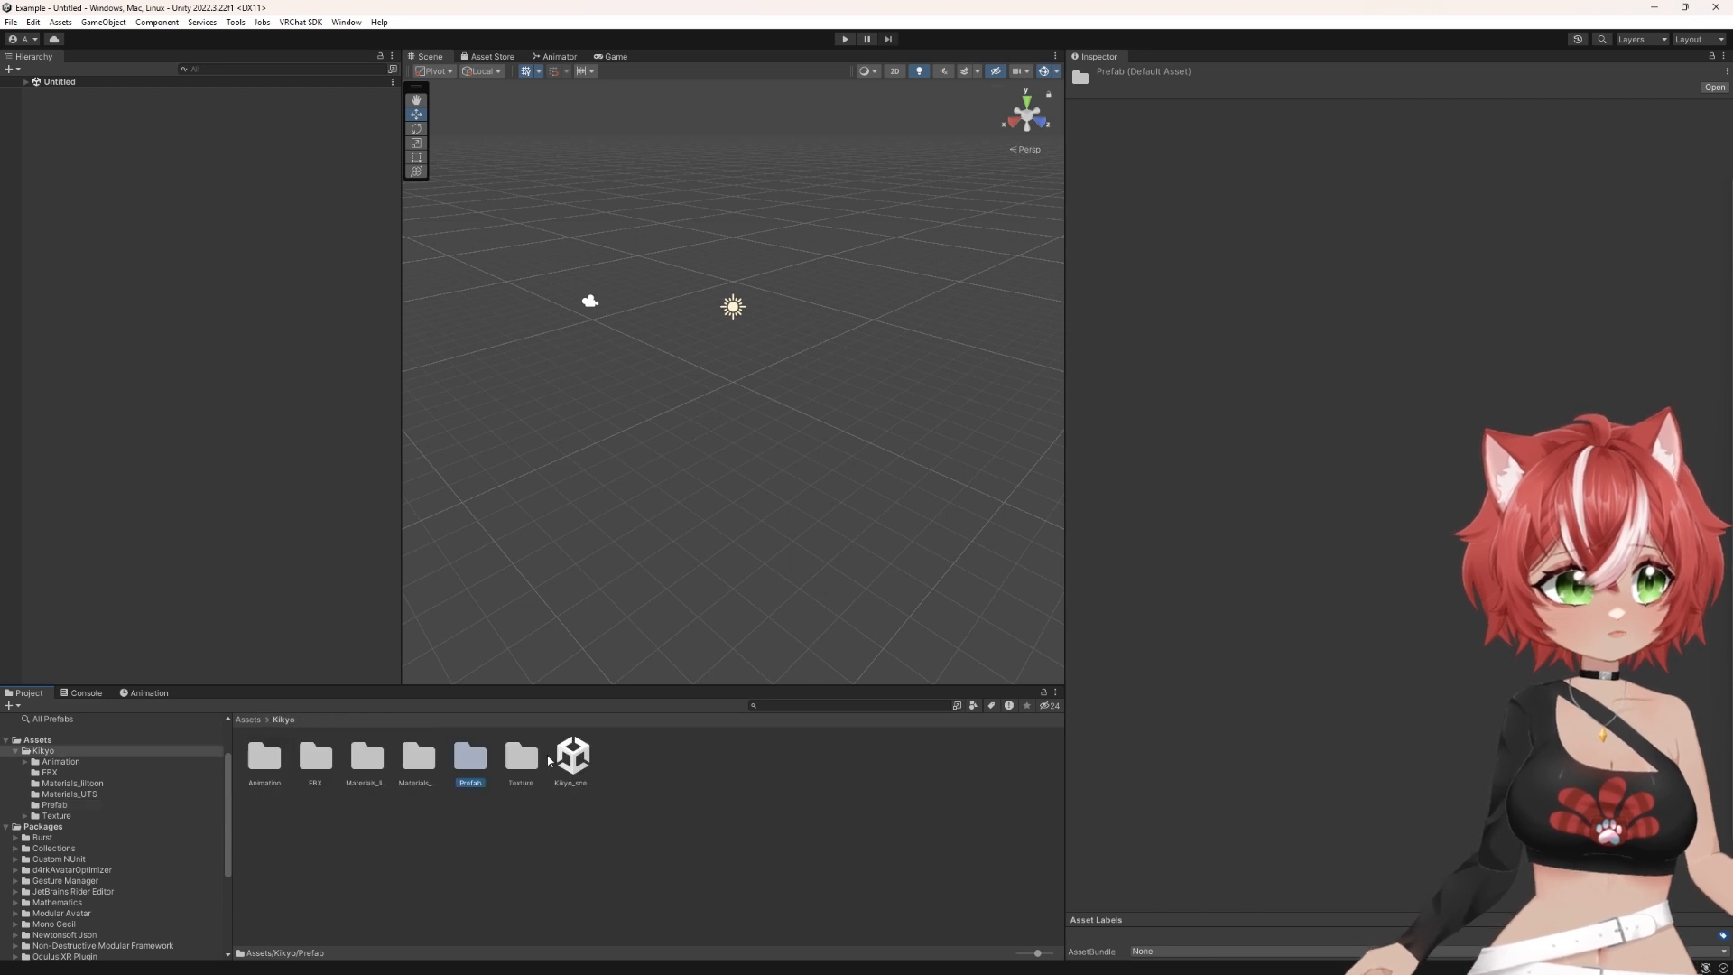
{"action": "double_click", "coordinate": [573, 759]}
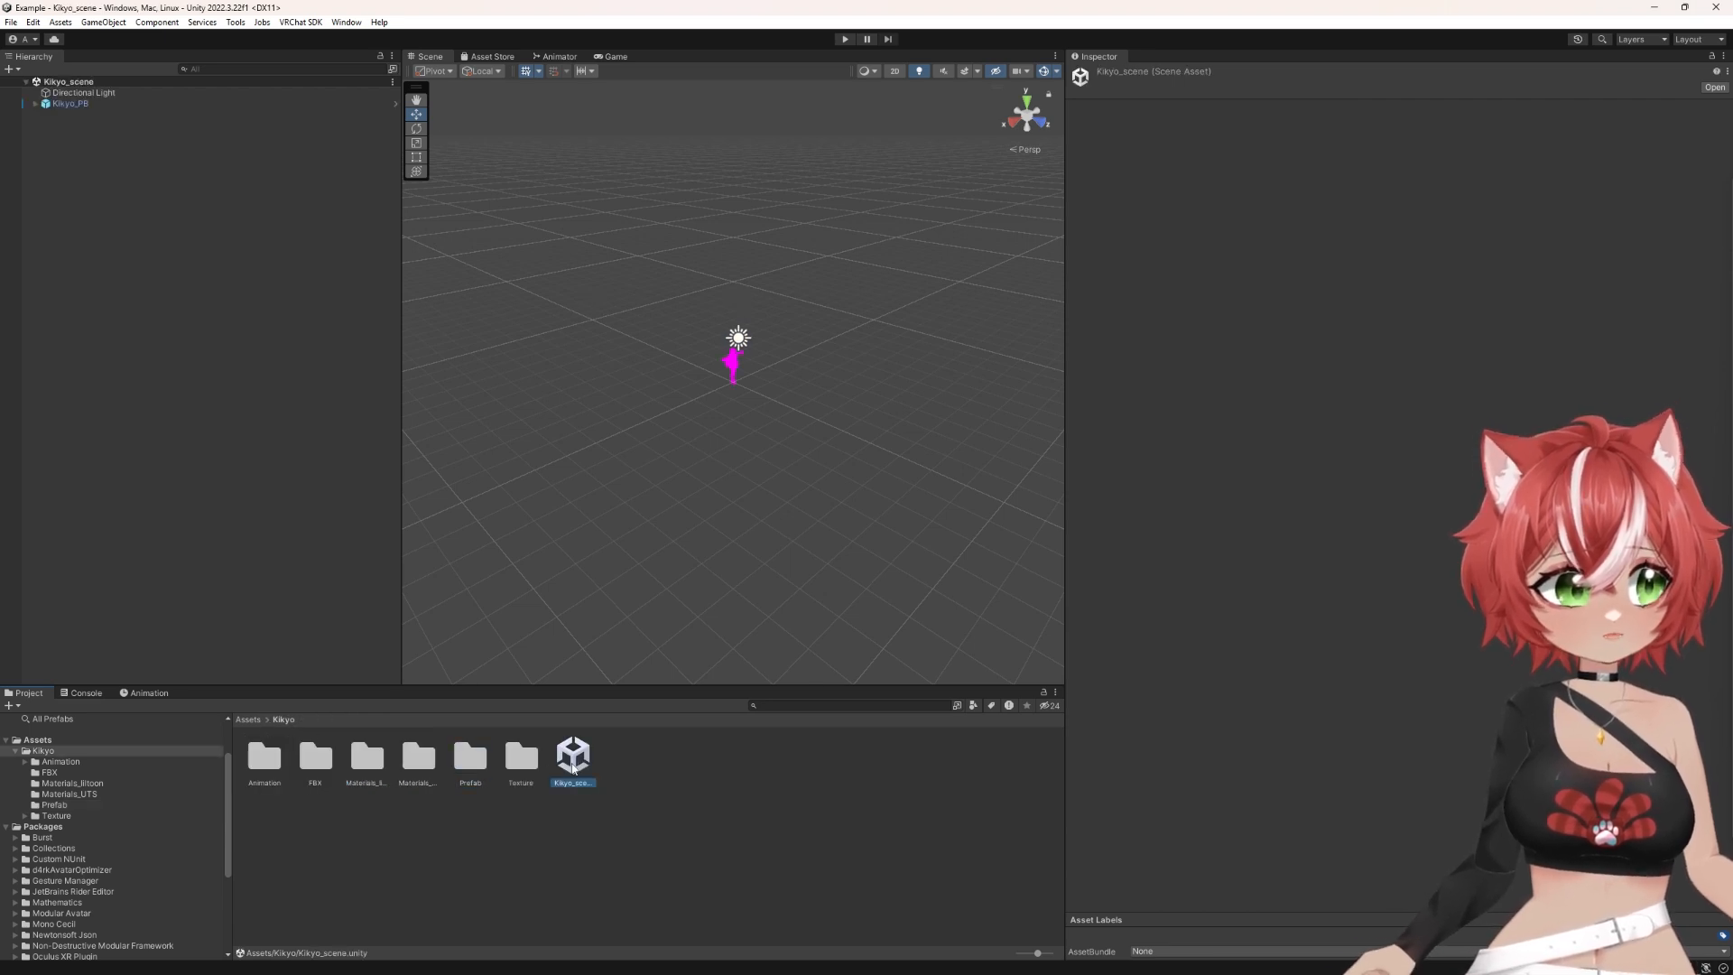
Step: Examine the Kikyo_PB avatar up close in the scene
{"action": "scroll", "coordinate": [731, 374], "scroll_direction": "up", "scroll_amount": 8}
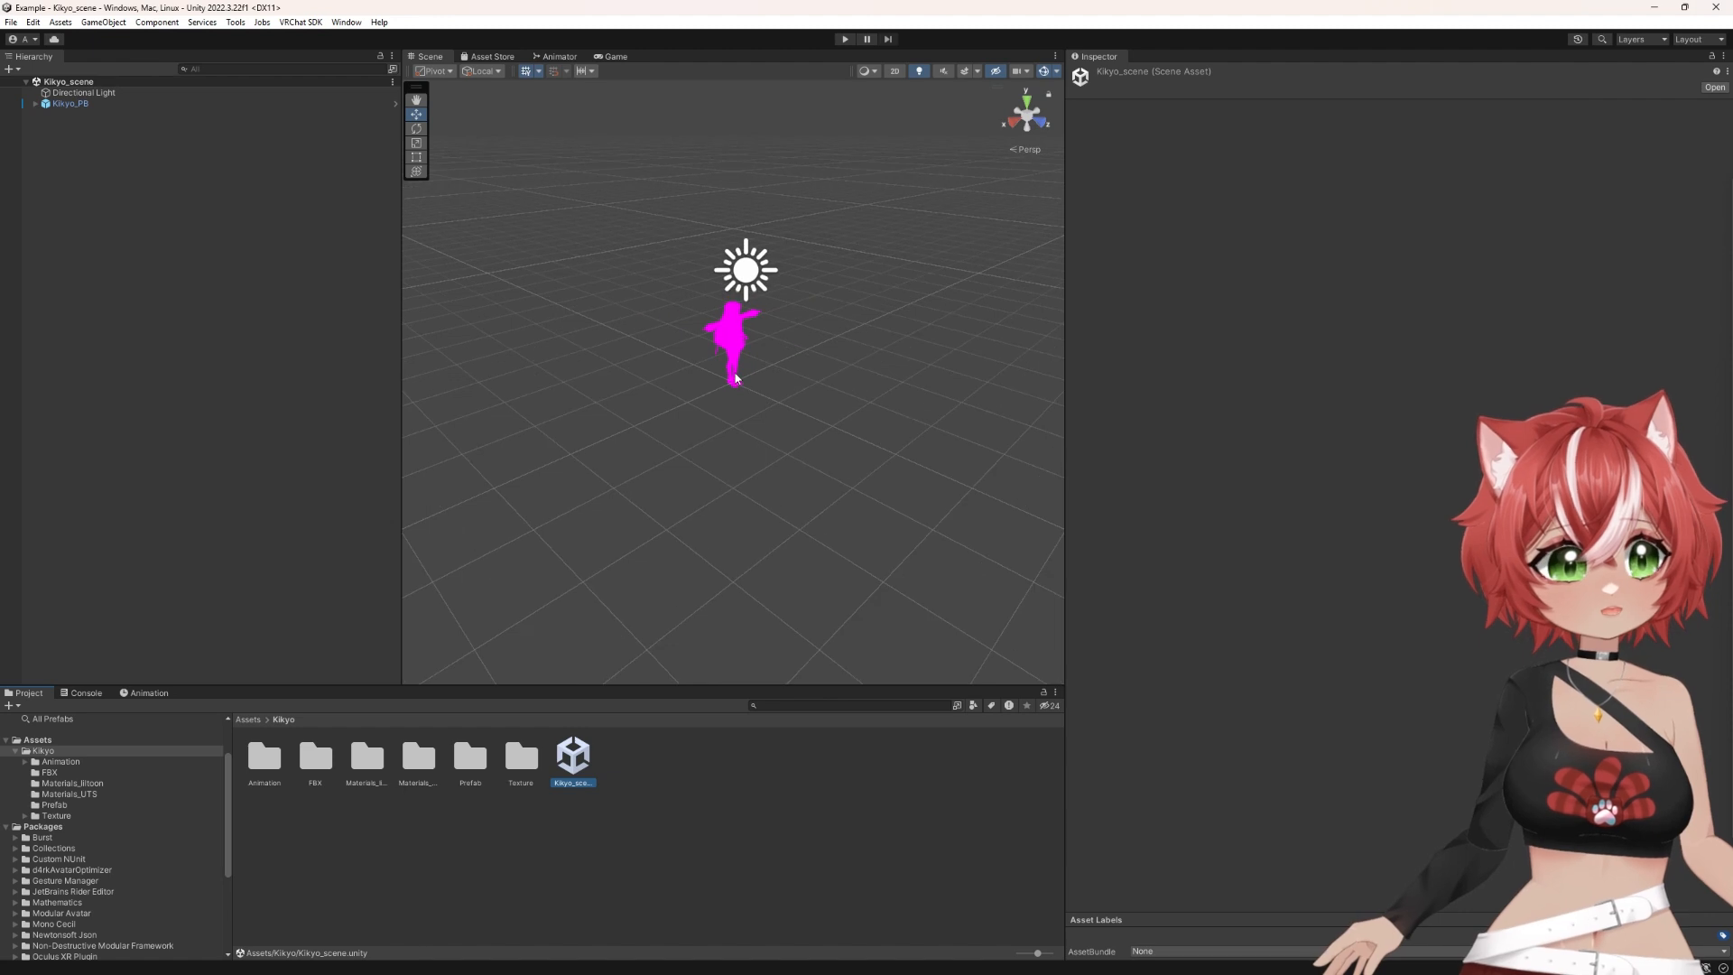
{"action": "scroll", "coordinate": [730, 374], "scroll_direction": "up", "scroll_amount": 4}
{"action": "mouse_move", "coordinate": [729, 373]}
{"action": "right_mouse_down"}
{"action": "mouse_move", "coordinate": [612, 350]}
{"action": "mouse_move", "coordinate": [728, 357]}
{"action": "mouse_move", "coordinate": [658, 379]}
{"action": "mouse_move", "coordinate": [697, 372]}
{"action": "right_mouse_up"}
{"action": "scroll", "coordinate": [681, 371], "scroll_direction": "up", "scroll_amount": 3}
{"action": "scroll", "coordinate": [679, 365], "scroll_direction": "up", "scroll_amount": 2}
{"action": "mouse_move", "coordinate": [677, 366]}
{"action": "middle_mouse_down"}
{"action": "mouse_move", "coordinate": [728, 359]}
{"action": "mouse_move", "coordinate": [701, 360]}
{"action": "middle_mouse_up"}
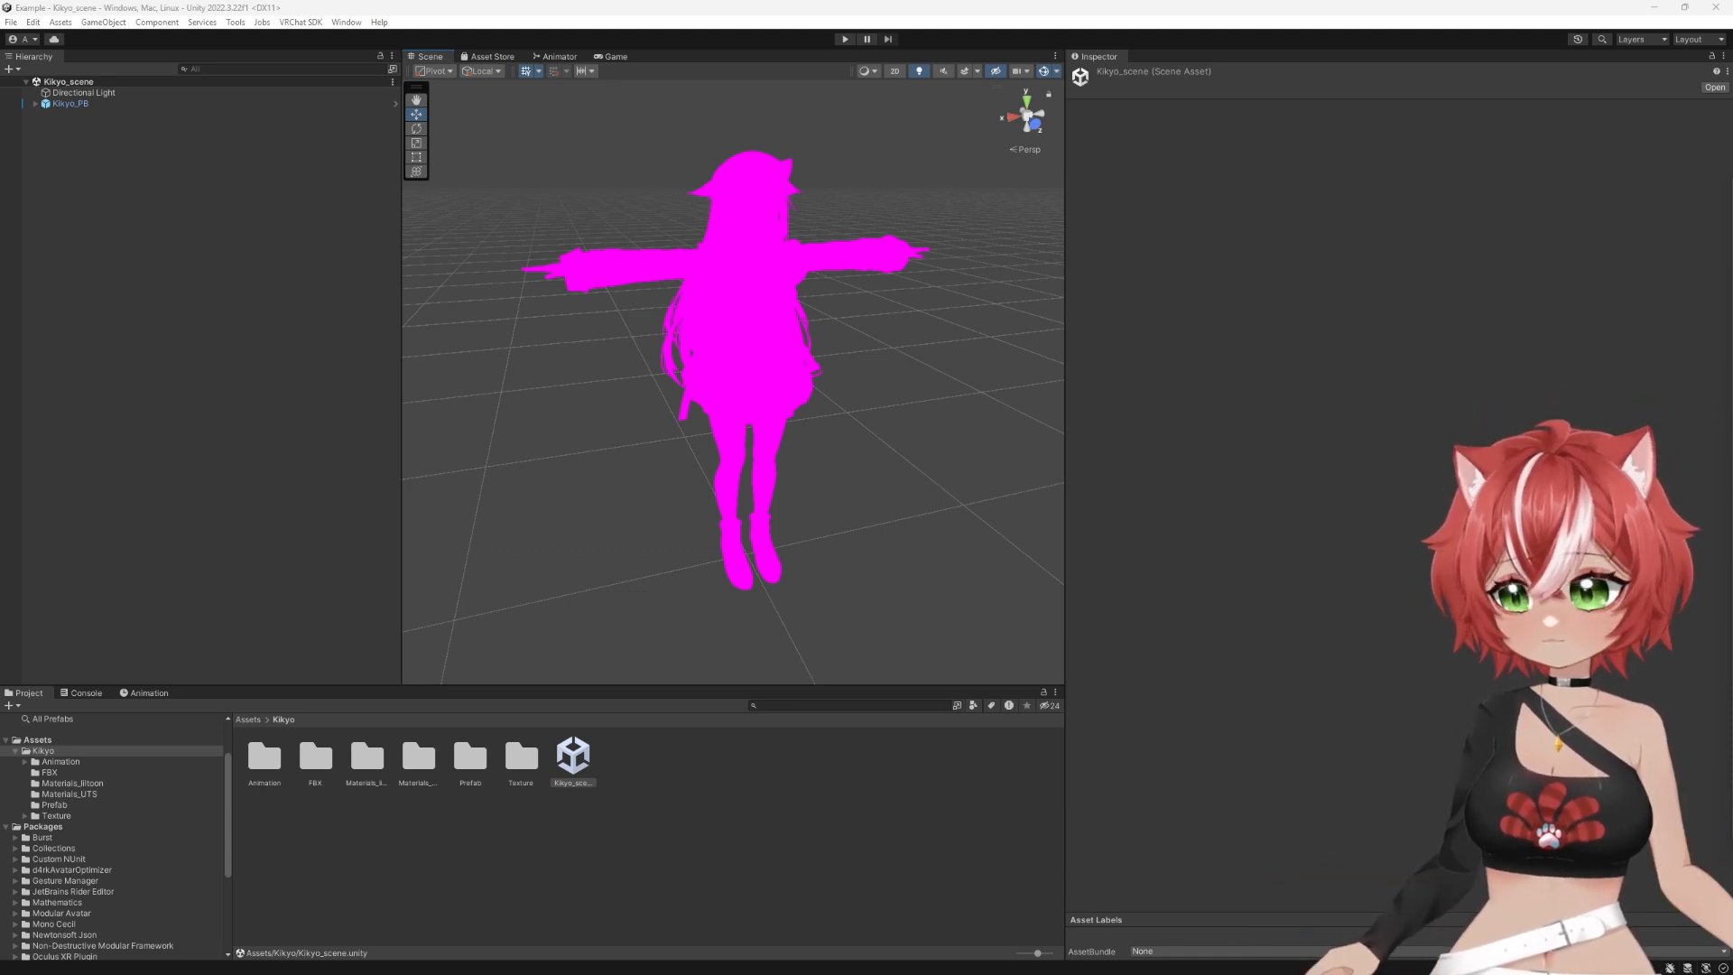
Step: Import the lilToon 1.x.x installer package into Assets and install the lilToon shader package it offers
{"action": "left_click_drag", "start_coordinate": [1185, 589], "coordinate": [142, 749]}
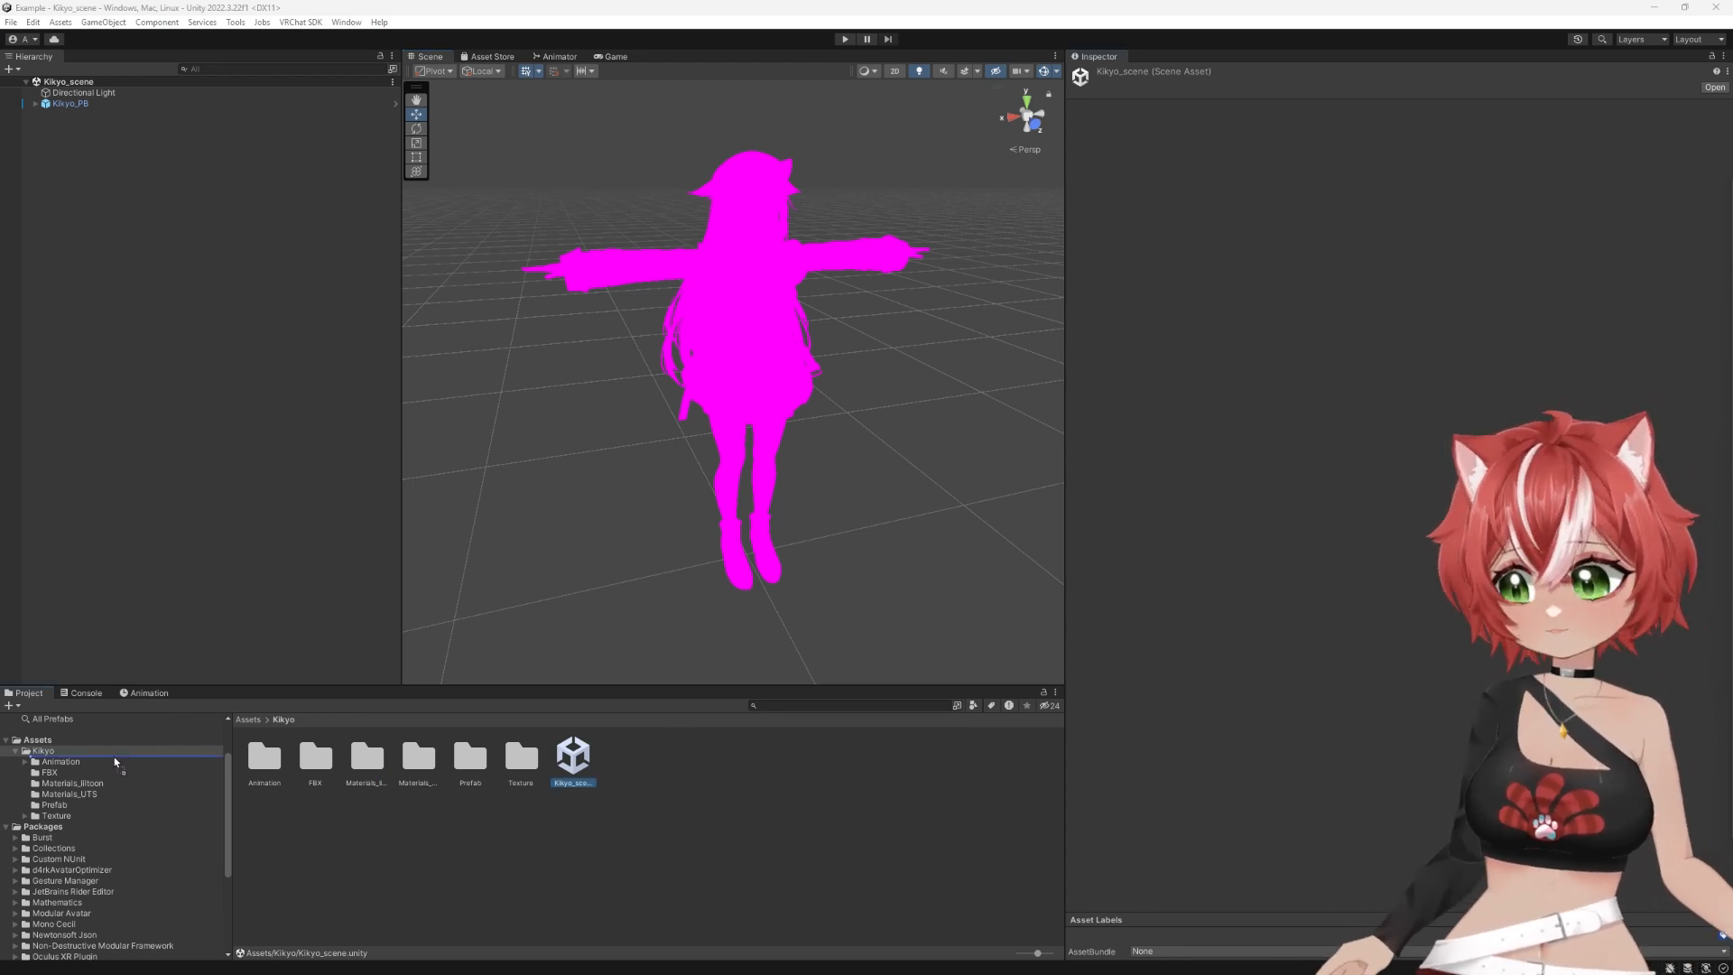
{"action": "left_click_drag", "start_coordinate": [116, 763], "coordinate": [115, 762]}
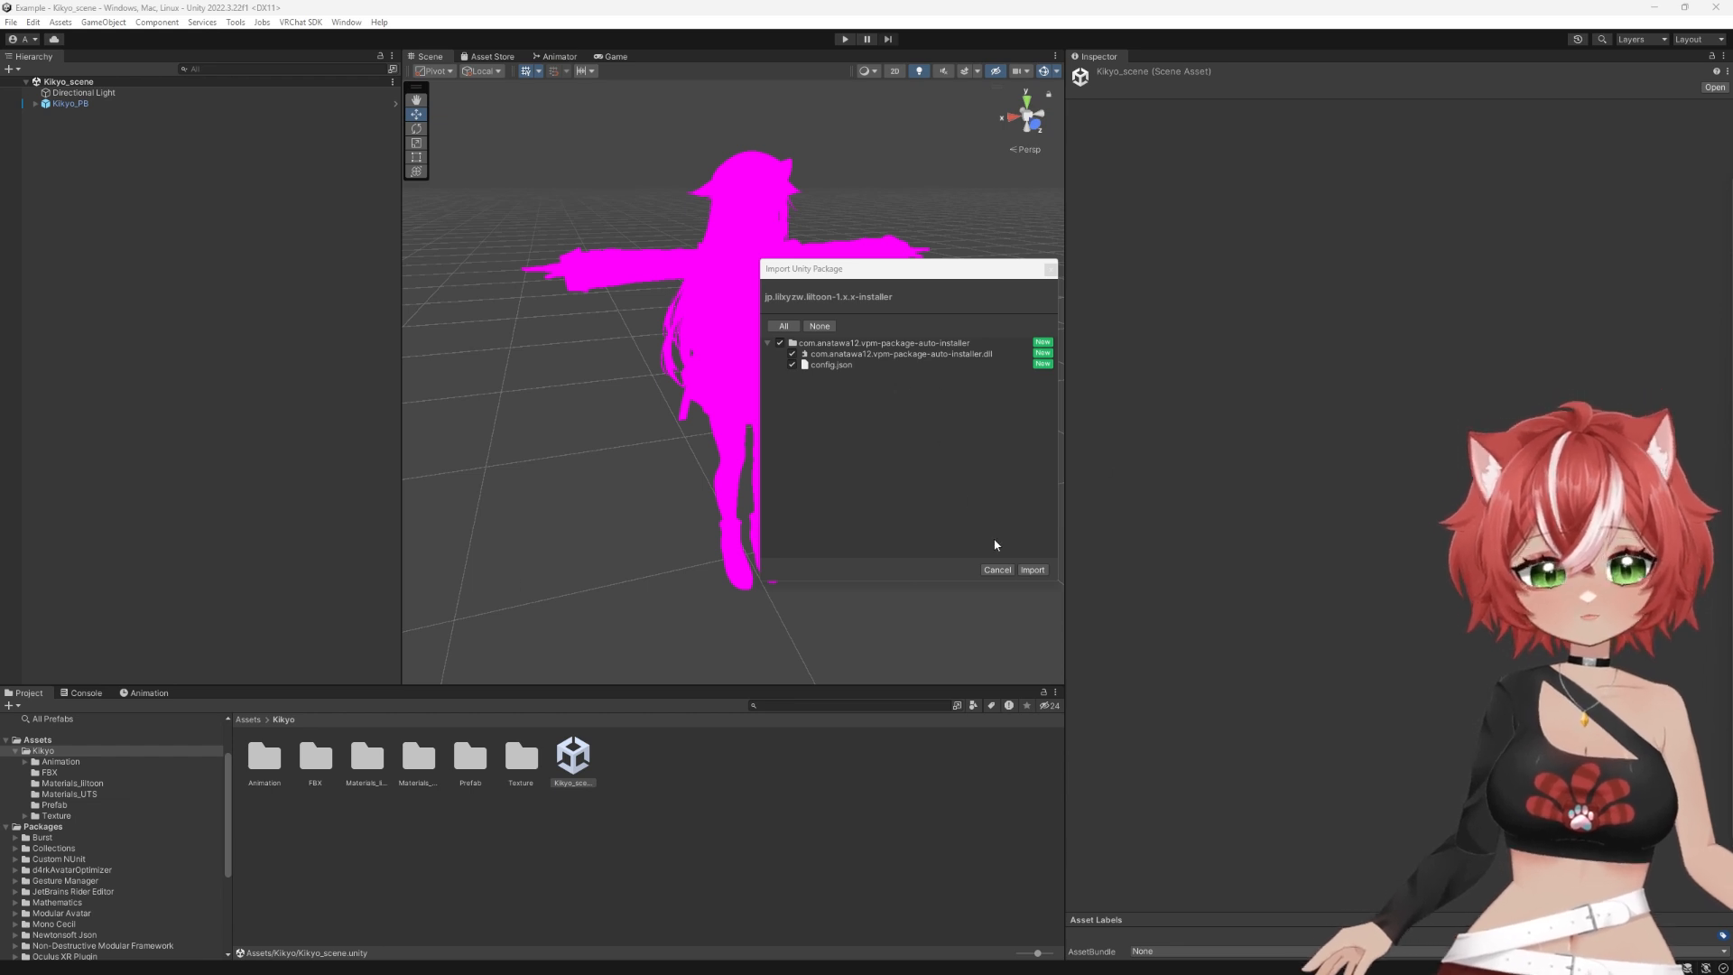
{"action": "left_click", "coordinate": [1032, 570]}
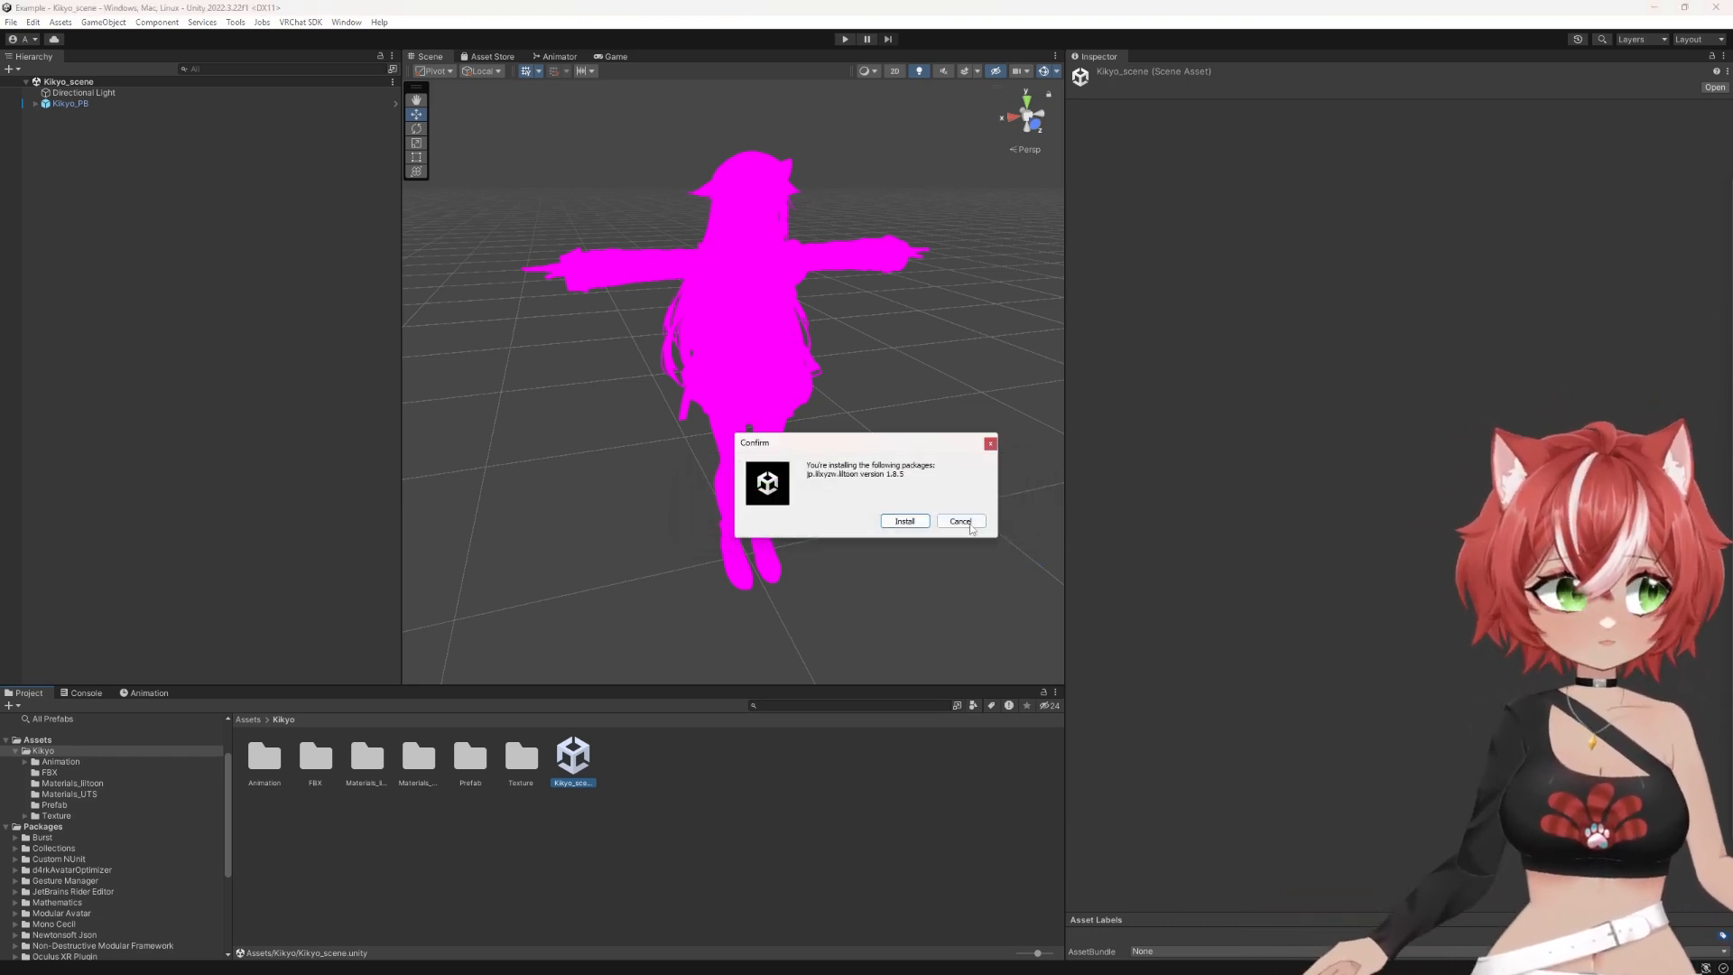
{"action": "left_click_drag", "start_coordinate": [816, 464], "coordinate": [913, 483]}
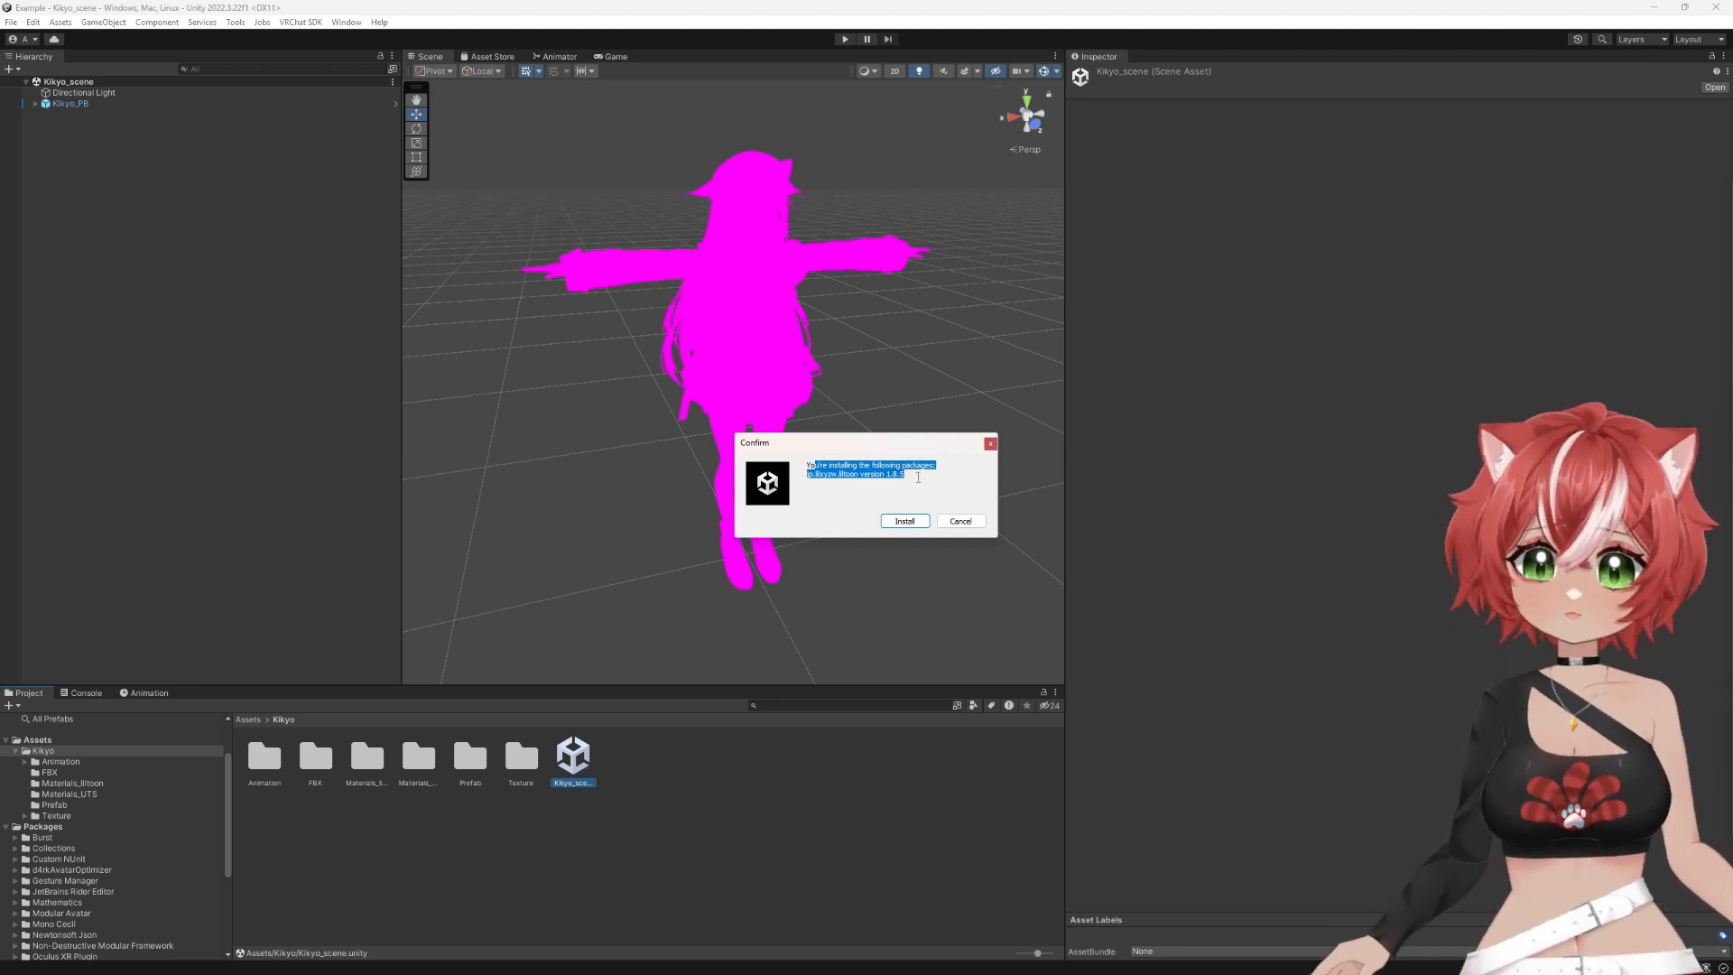
{"action": "left_click", "coordinate": [921, 477]}
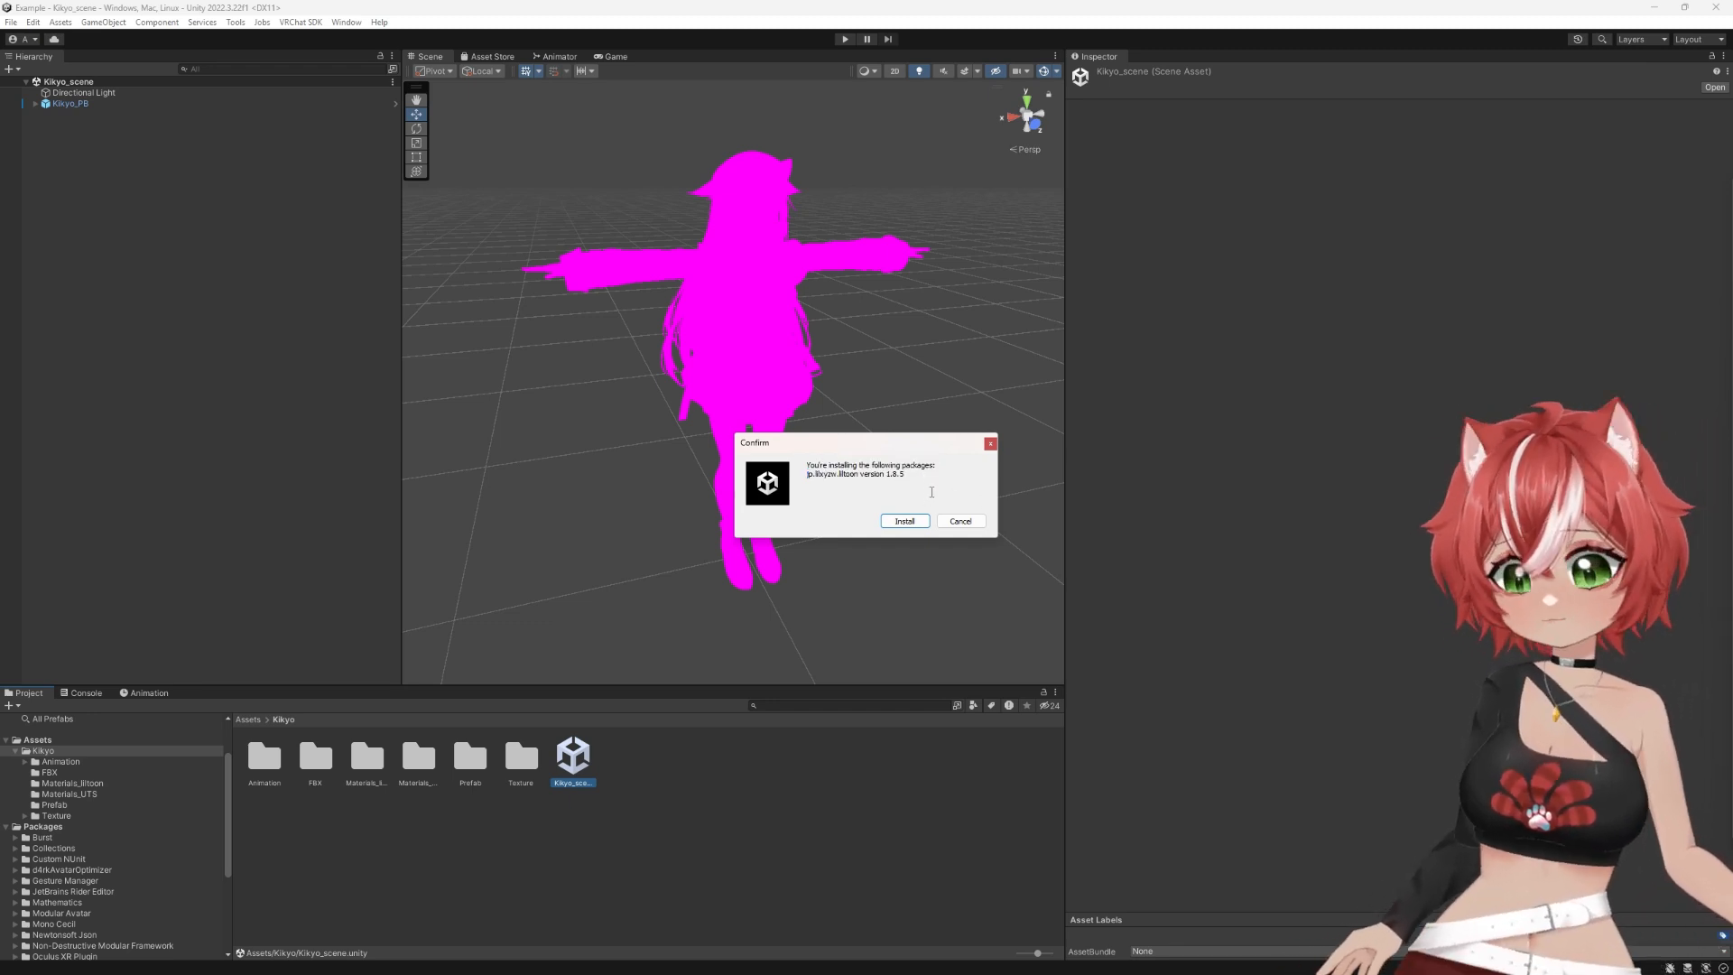
{"action": "left_click", "coordinate": [905, 522]}
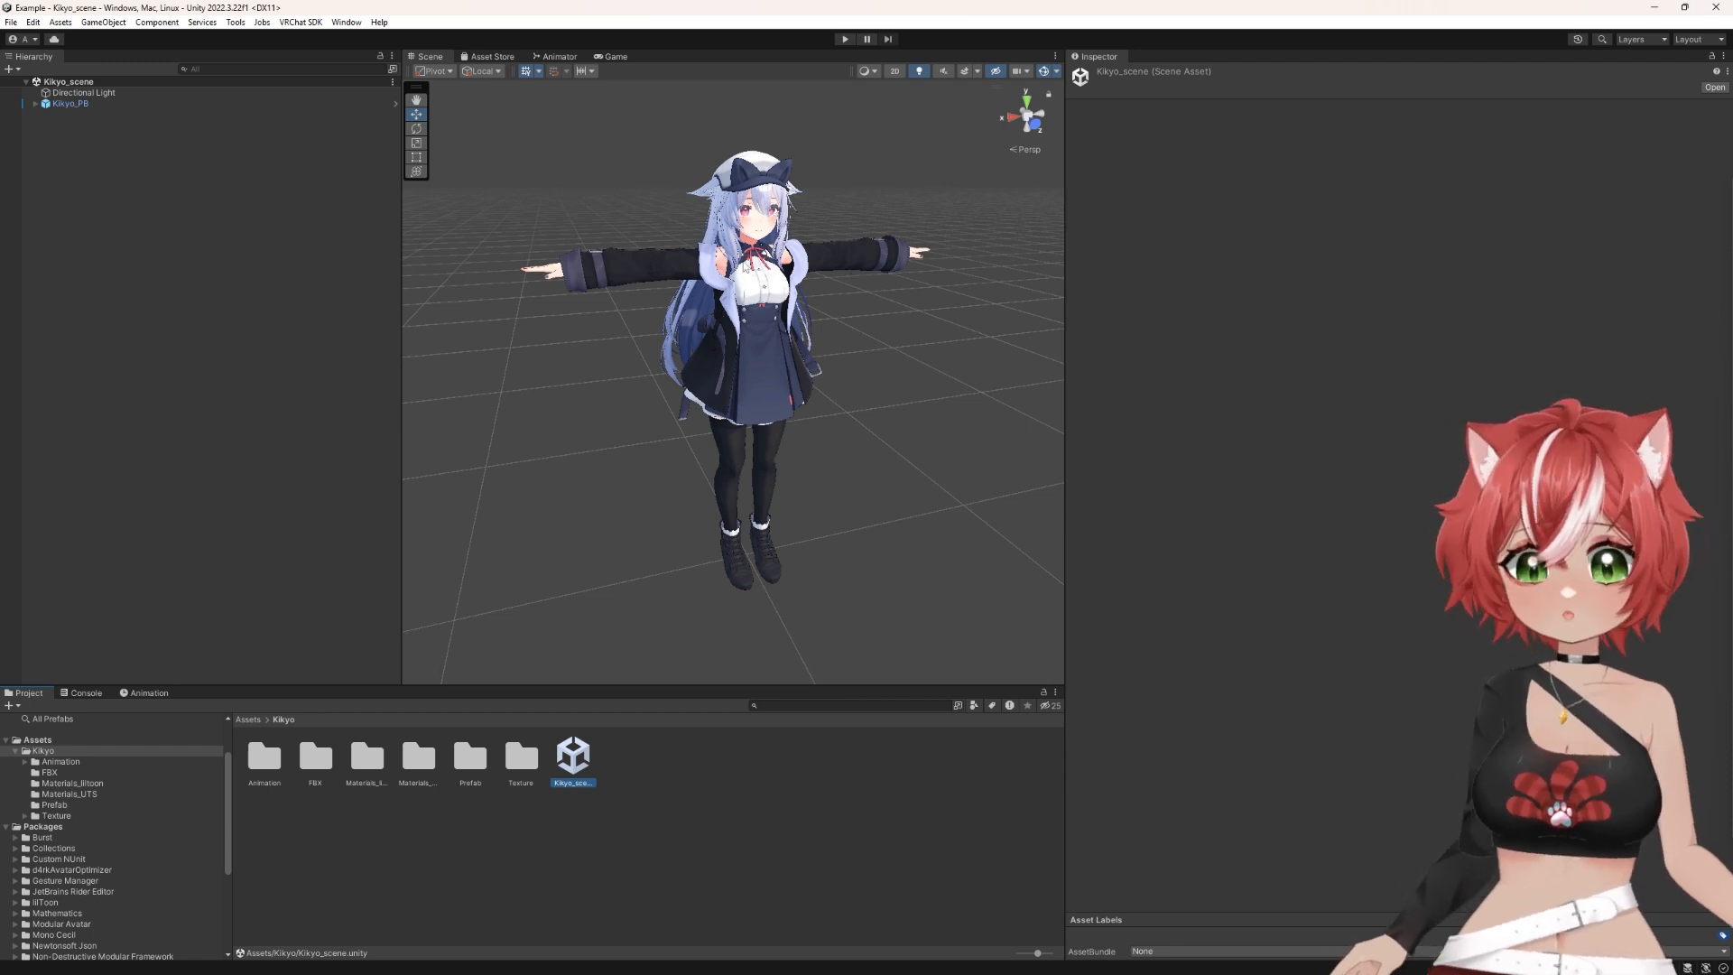
Step: Import the complete YAMIKAWA HYPER TECH clothing package into Assets
{"action": "right_click_drag", "start_coordinate": [639, 211], "coordinate": [720, 262]}
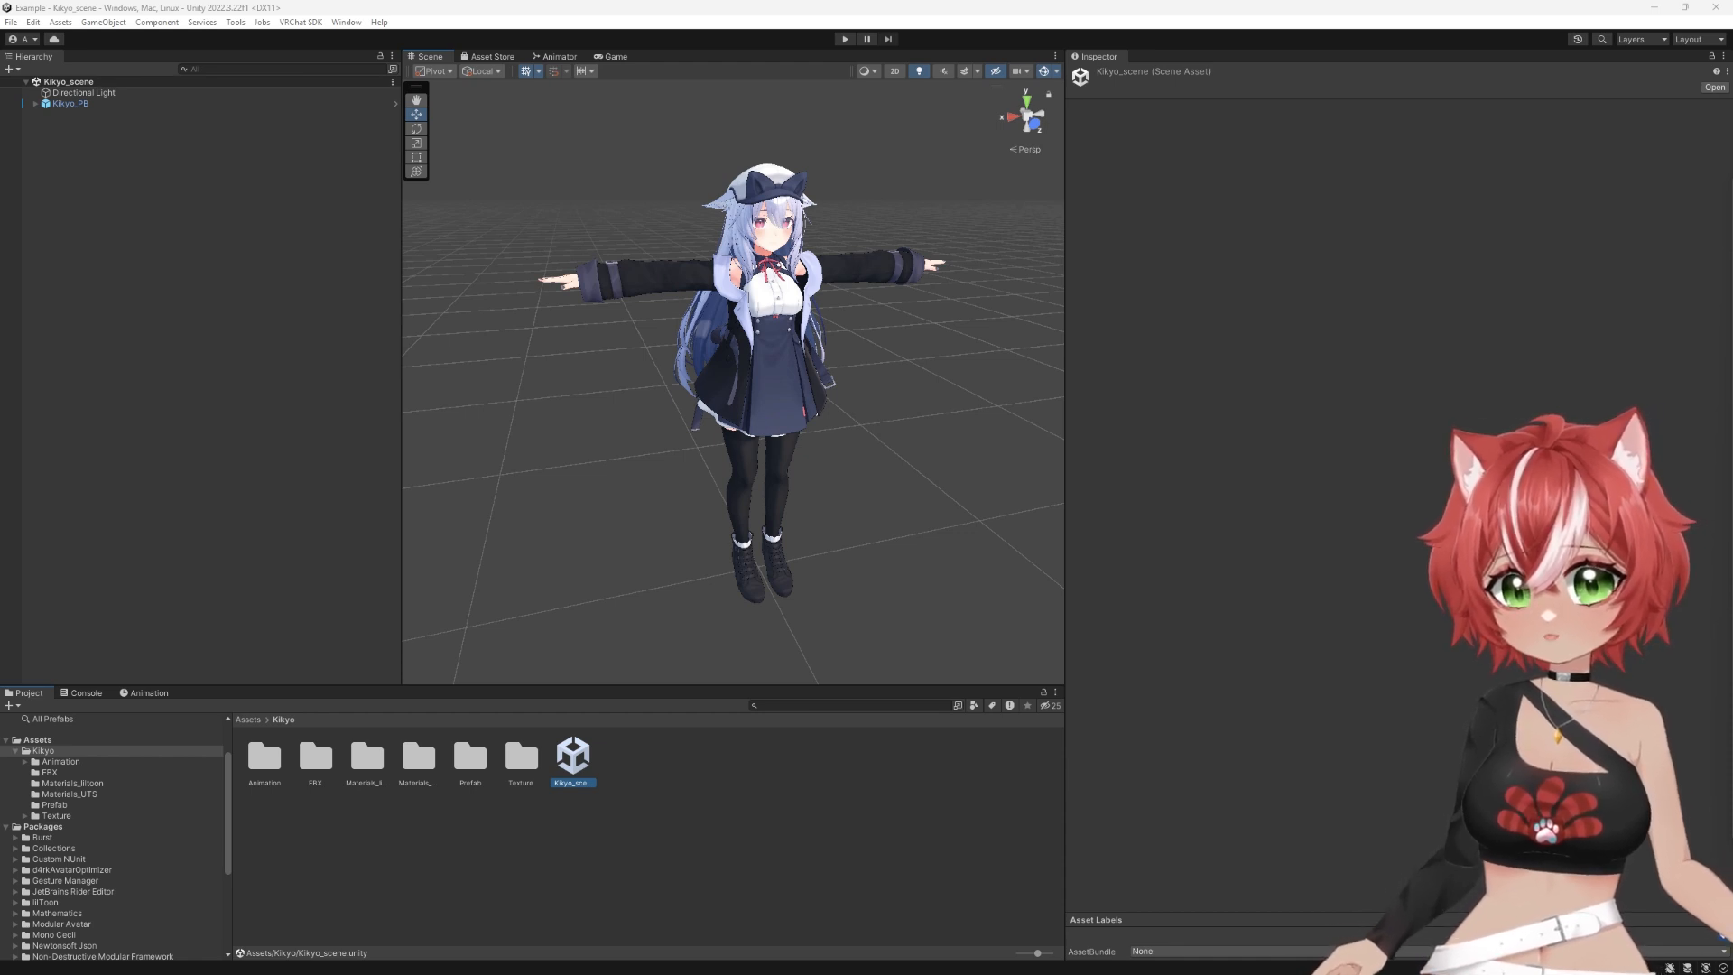
{"action": "left_click", "coordinate": [52, 752]}
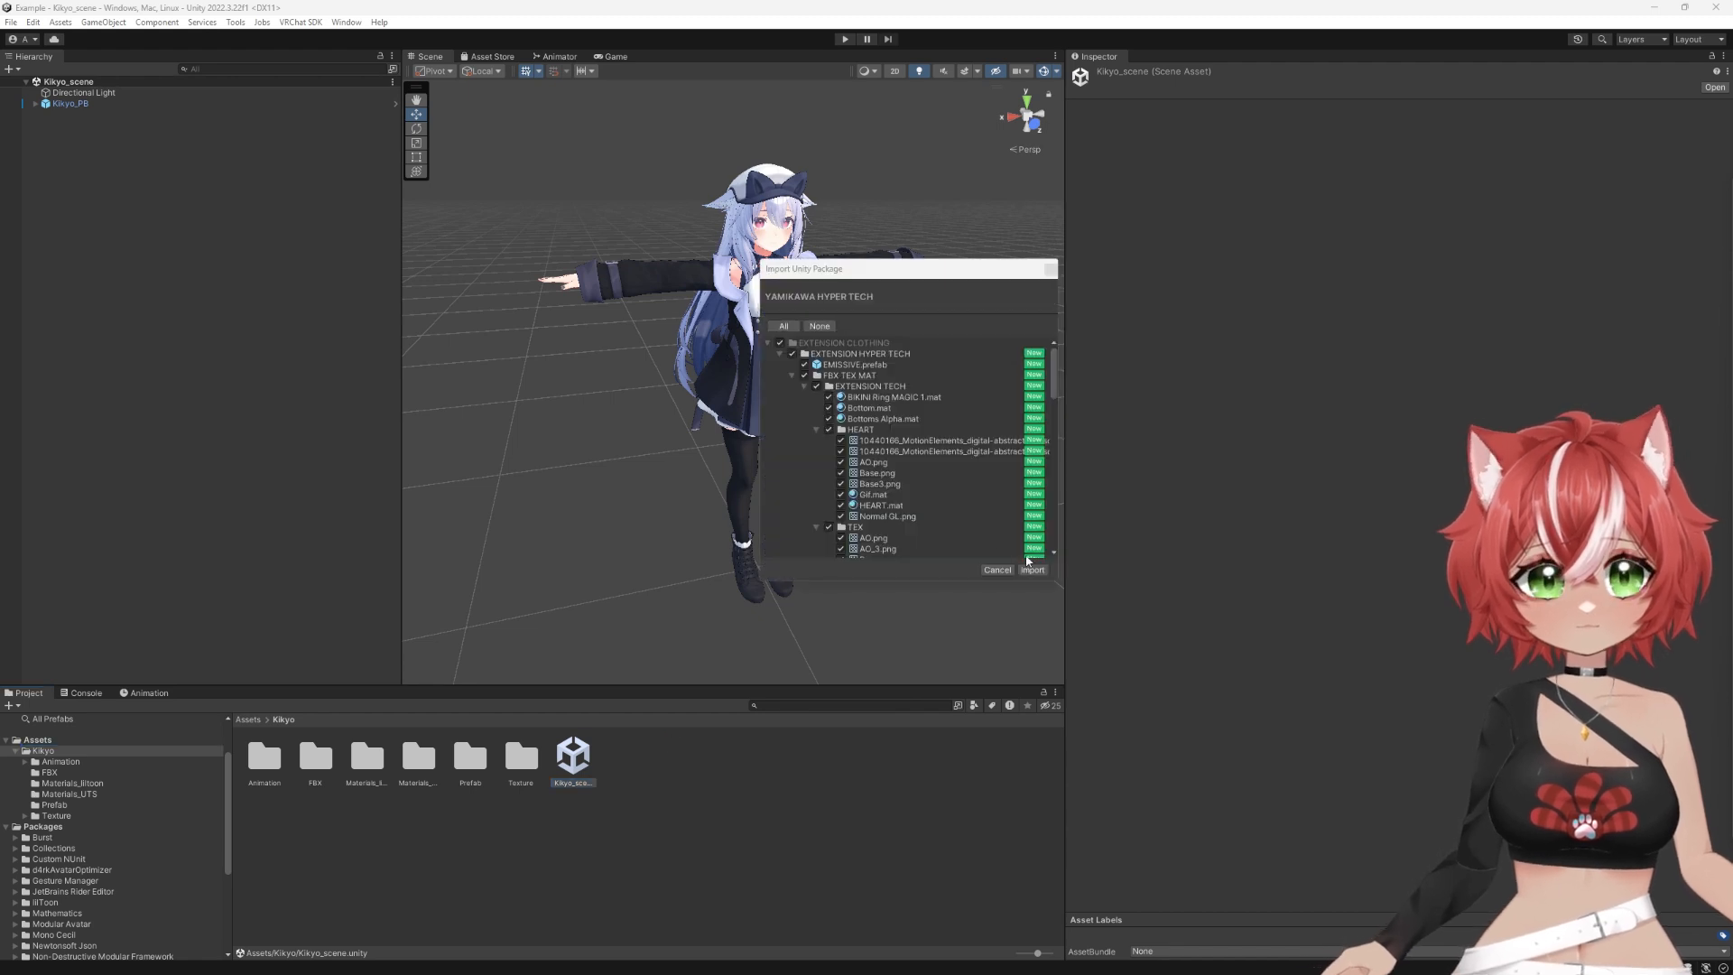
{"action": "left_click", "coordinate": [1031, 569]}
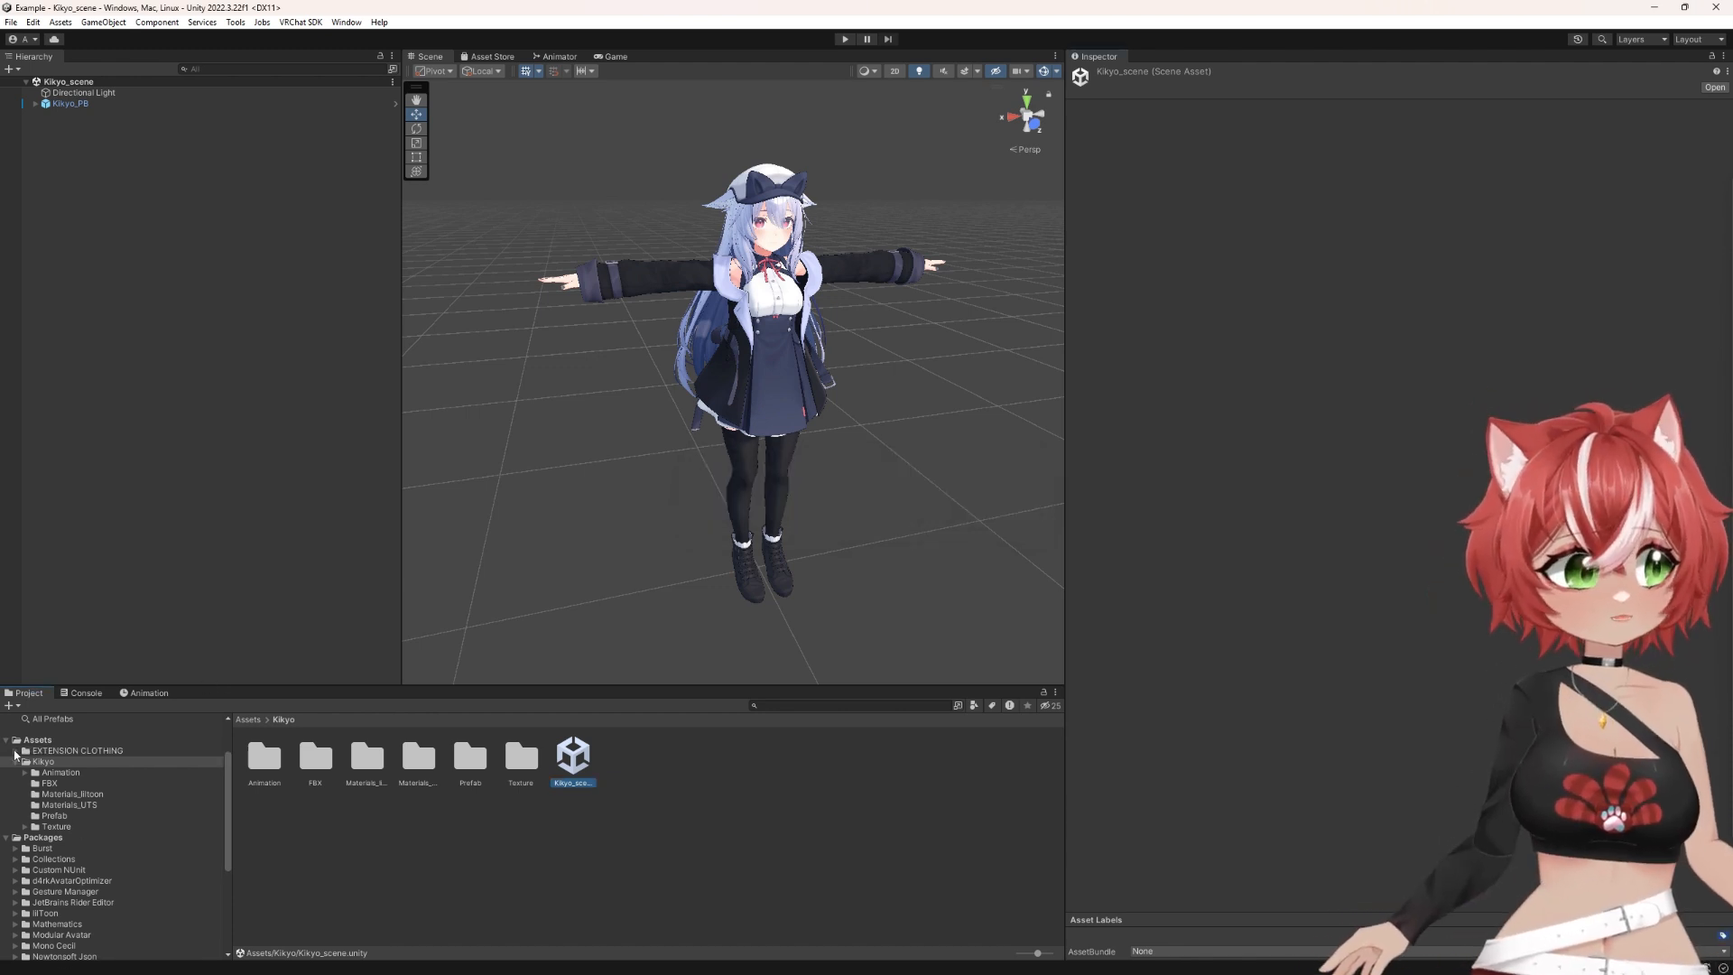
Step: Browse the EXTENSION CLOTHING folders and open the EXTENSION HYPER TECH folder that holds the outfit prefabs
{"action": "left_click", "coordinate": [24, 762]}
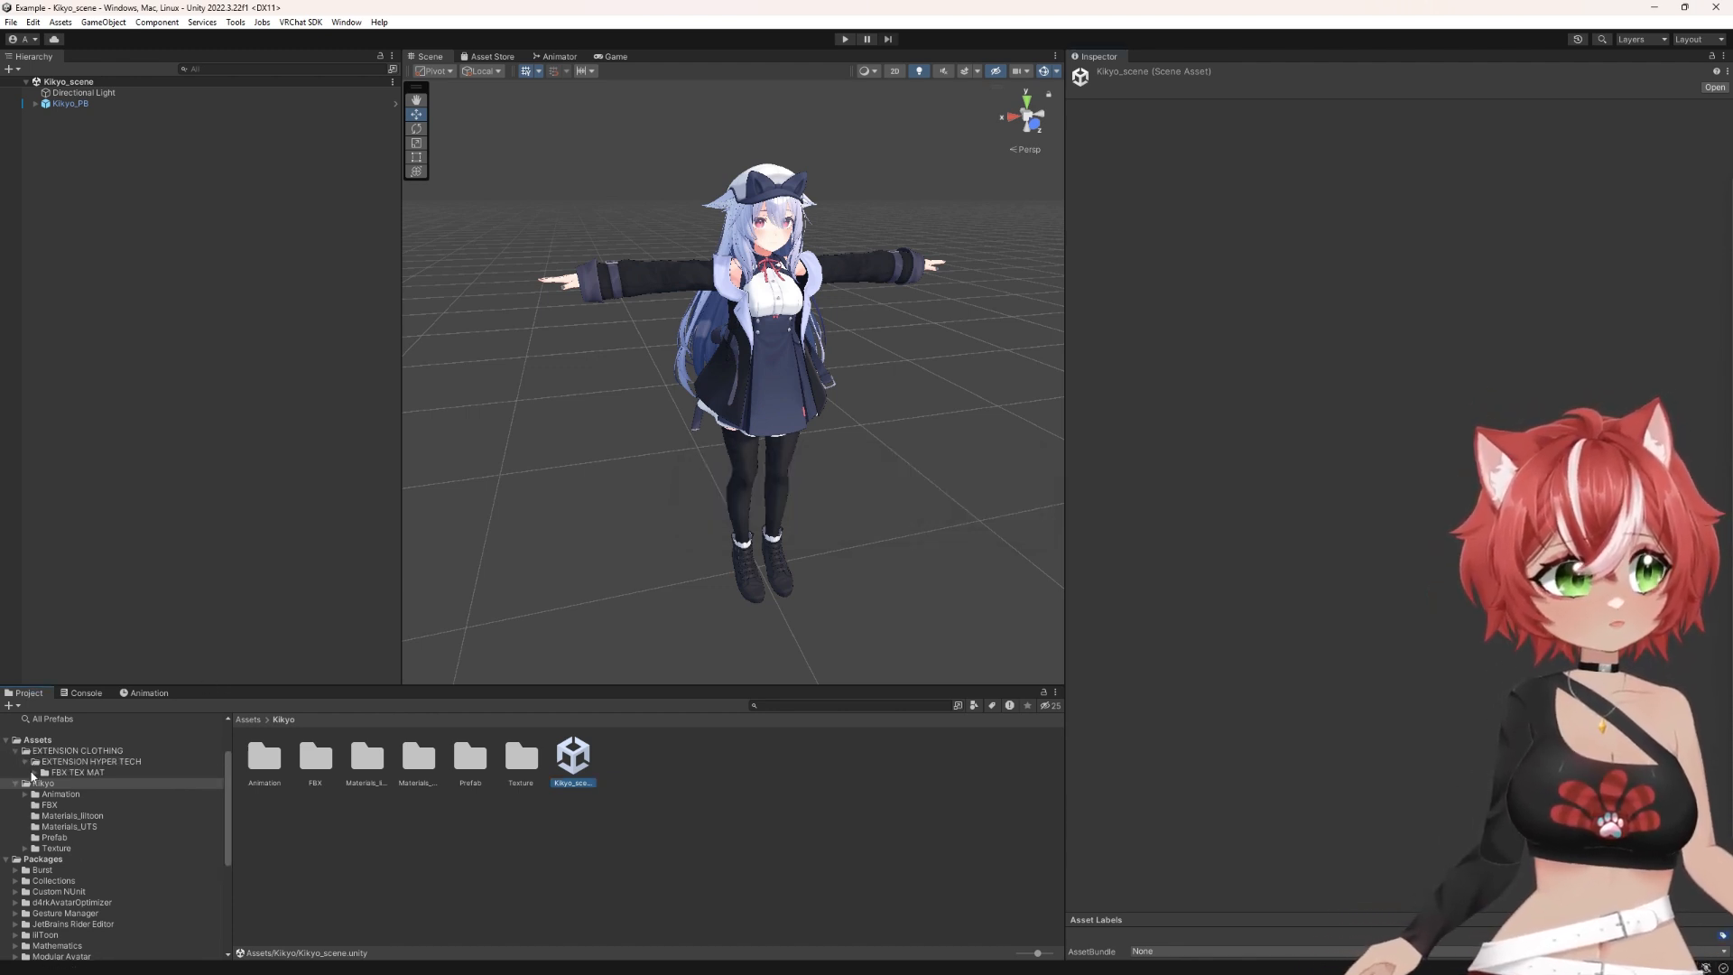
{"action": "left_click", "coordinate": [35, 773]}
{"action": "left_click", "coordinate": [75, 773]}
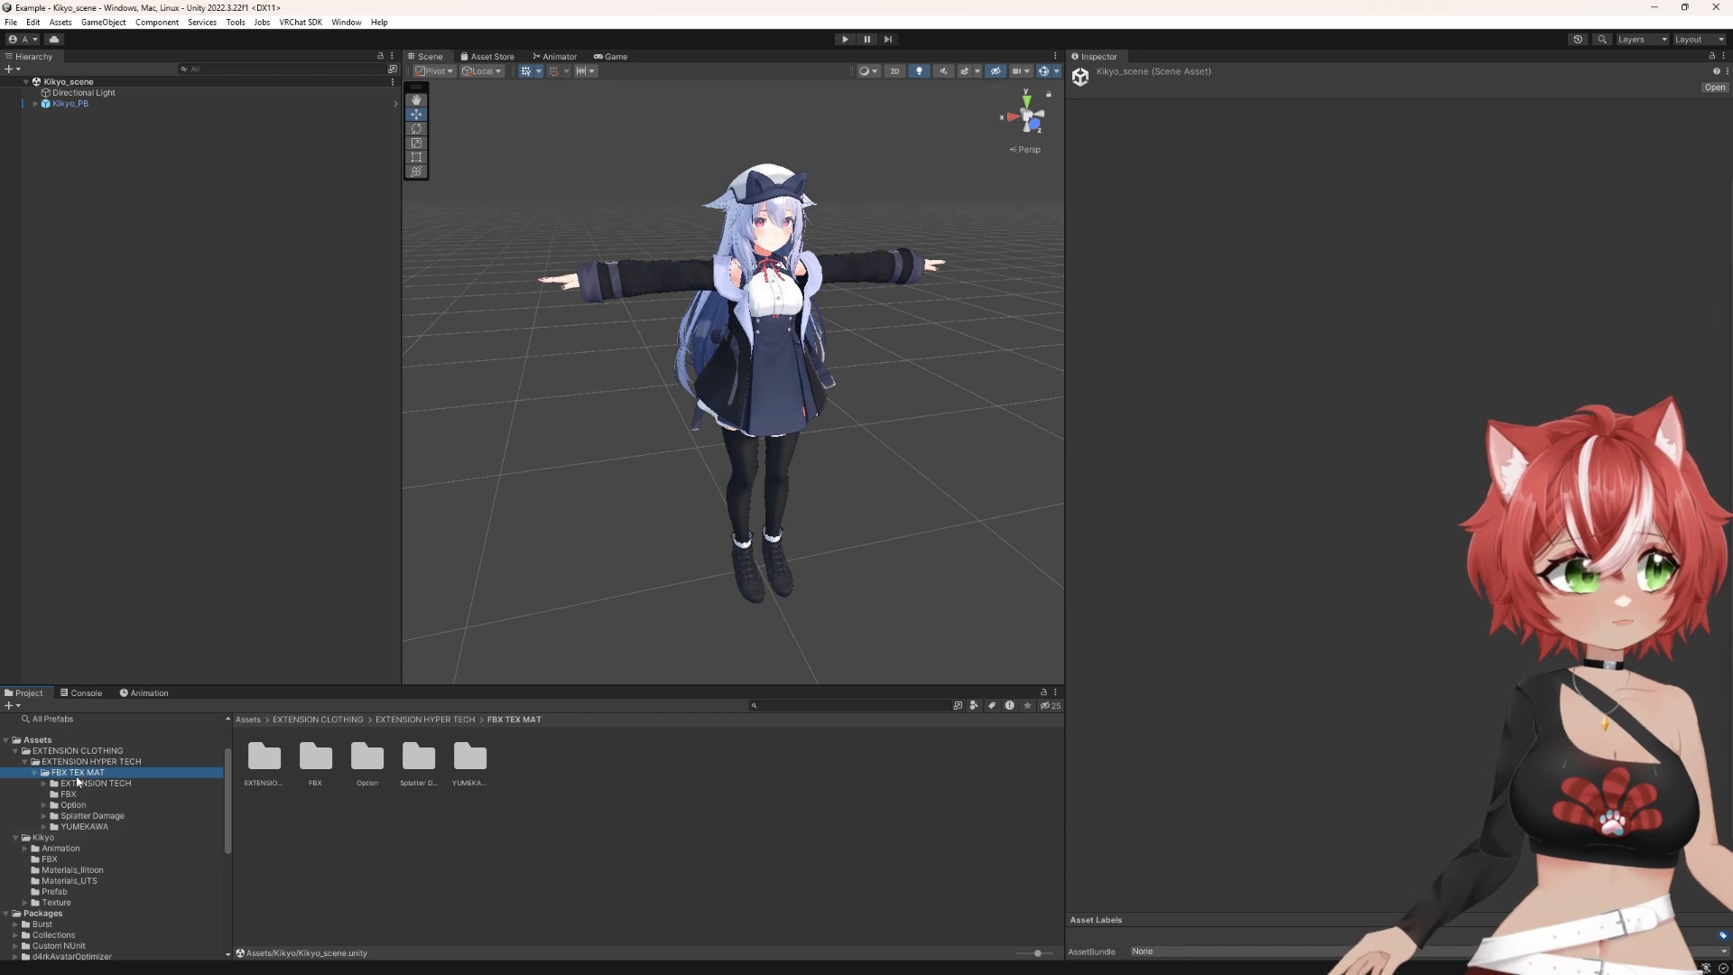
{"action": "left_click", "coordinate": [89, 785]}
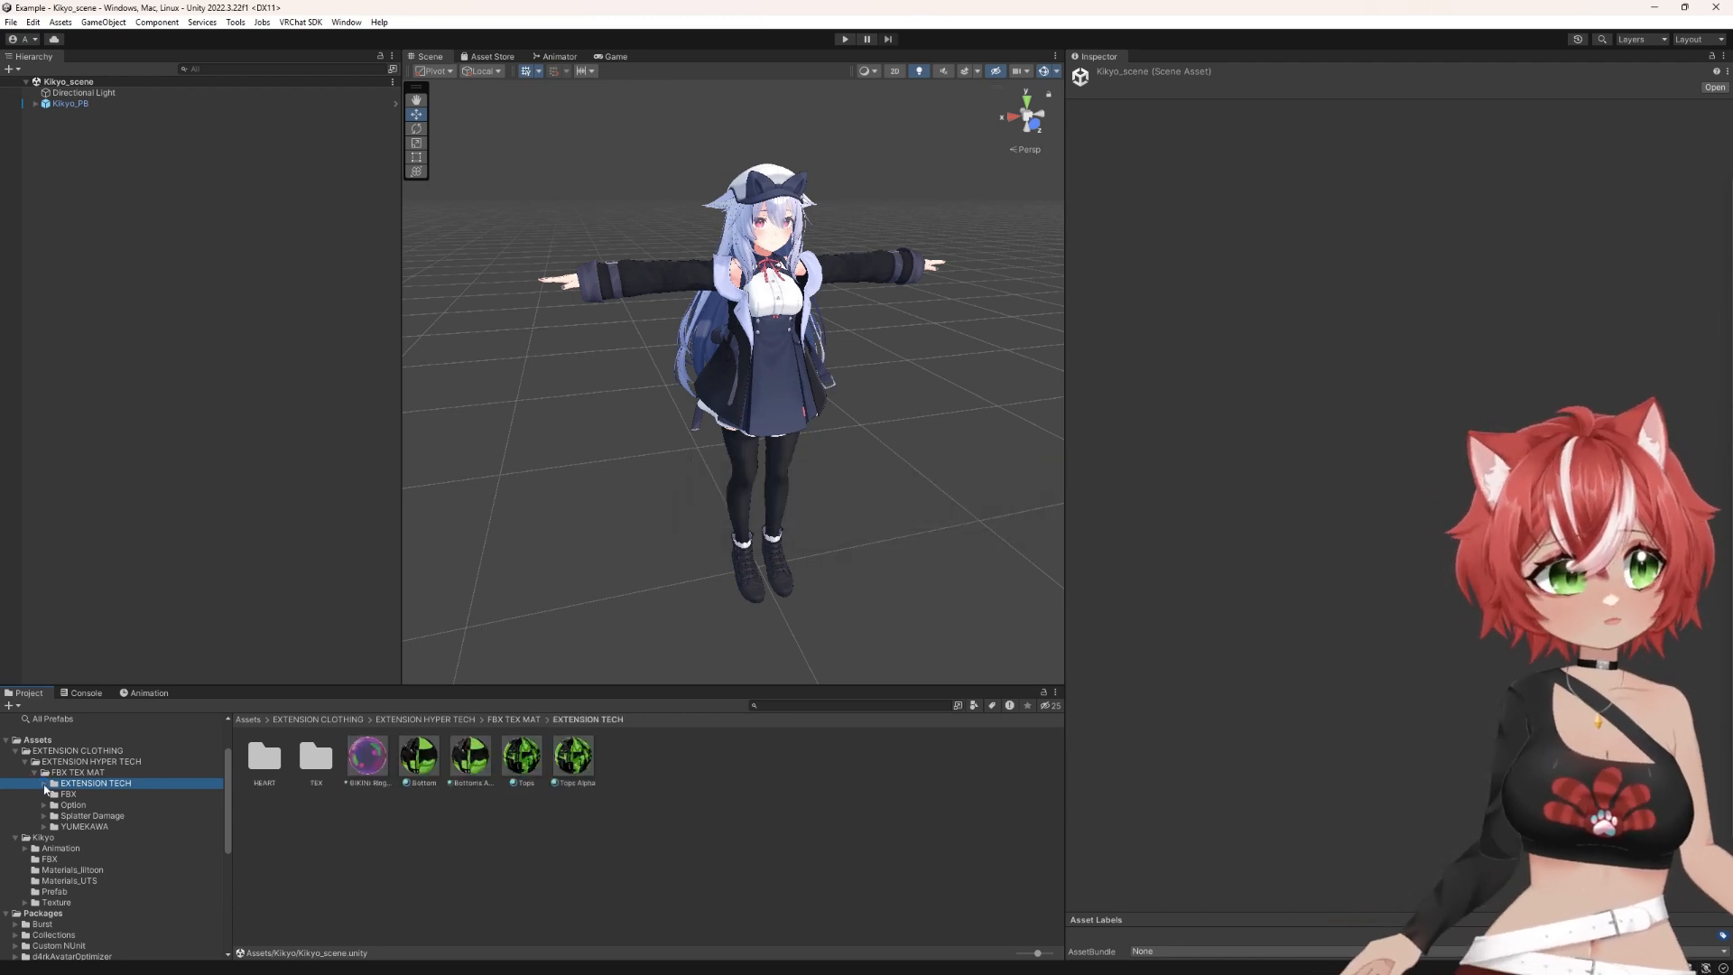
{"action": "left_click", "coordinate": [91, 760]}
Step: Compare the previews of the HYPER TECH, SPLATTER, EMISSIVE and YAMIKAWA outfit prefabs
{"action": "left_click", "coordinate": [378, 769]}
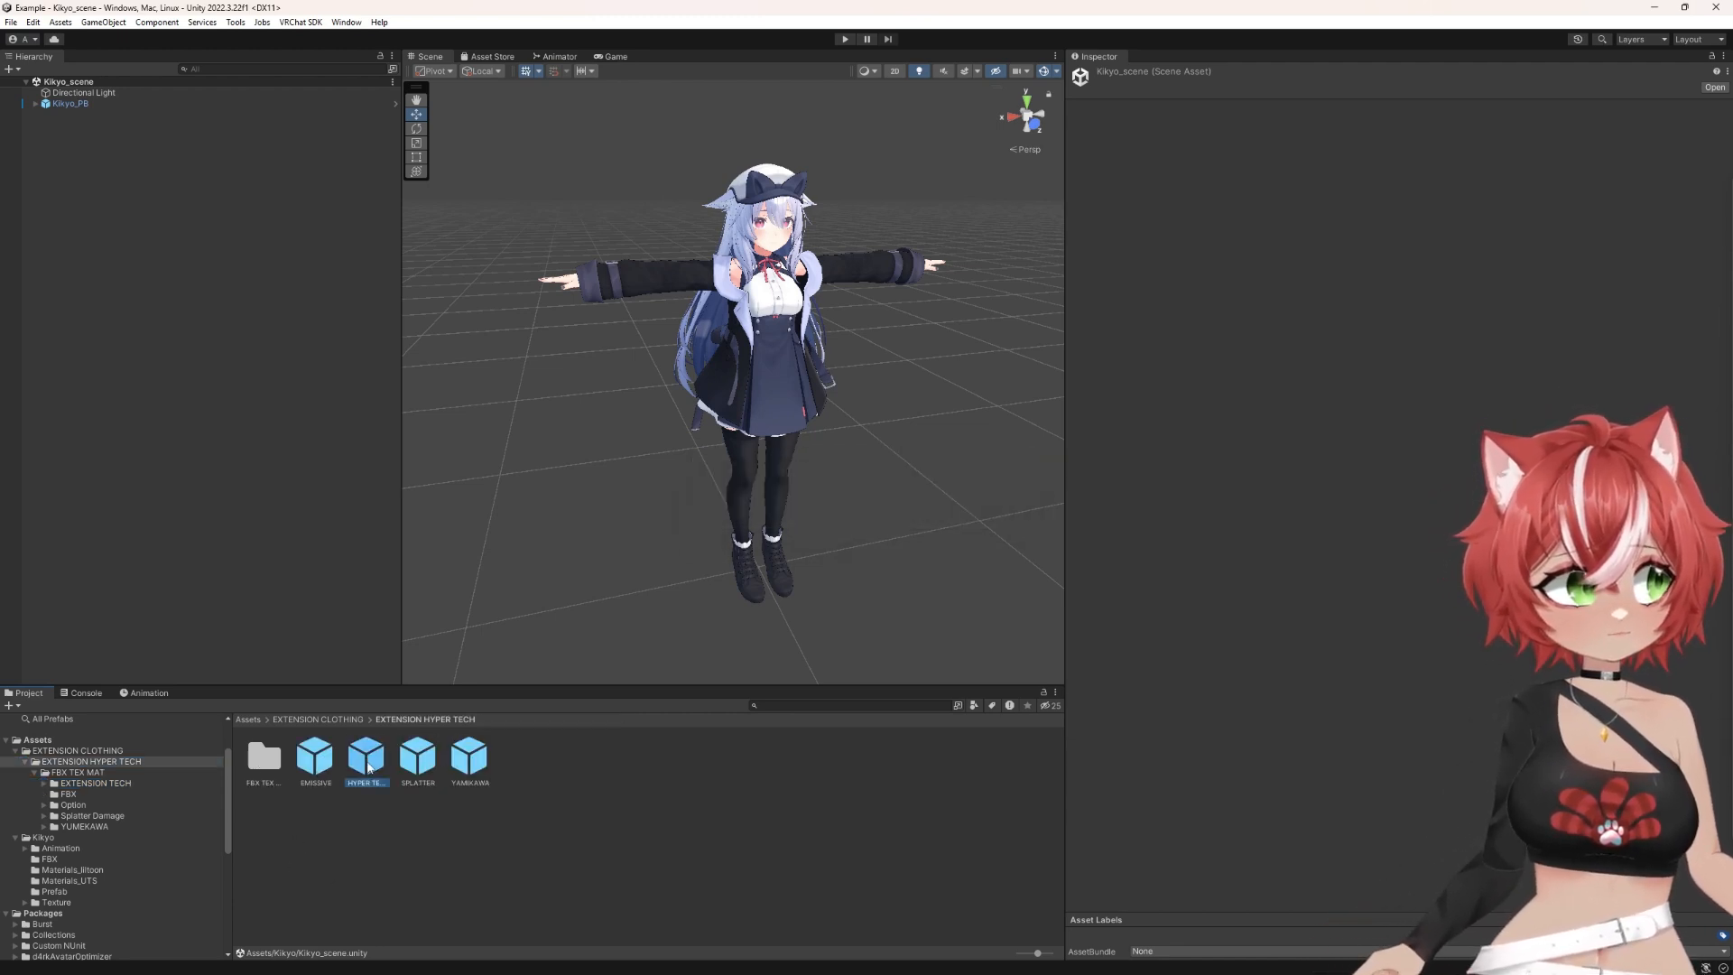
{"action": "left_click", "coordinate": [417, 766]}
{"action": "left_click", "coordinate": [482, 763]}
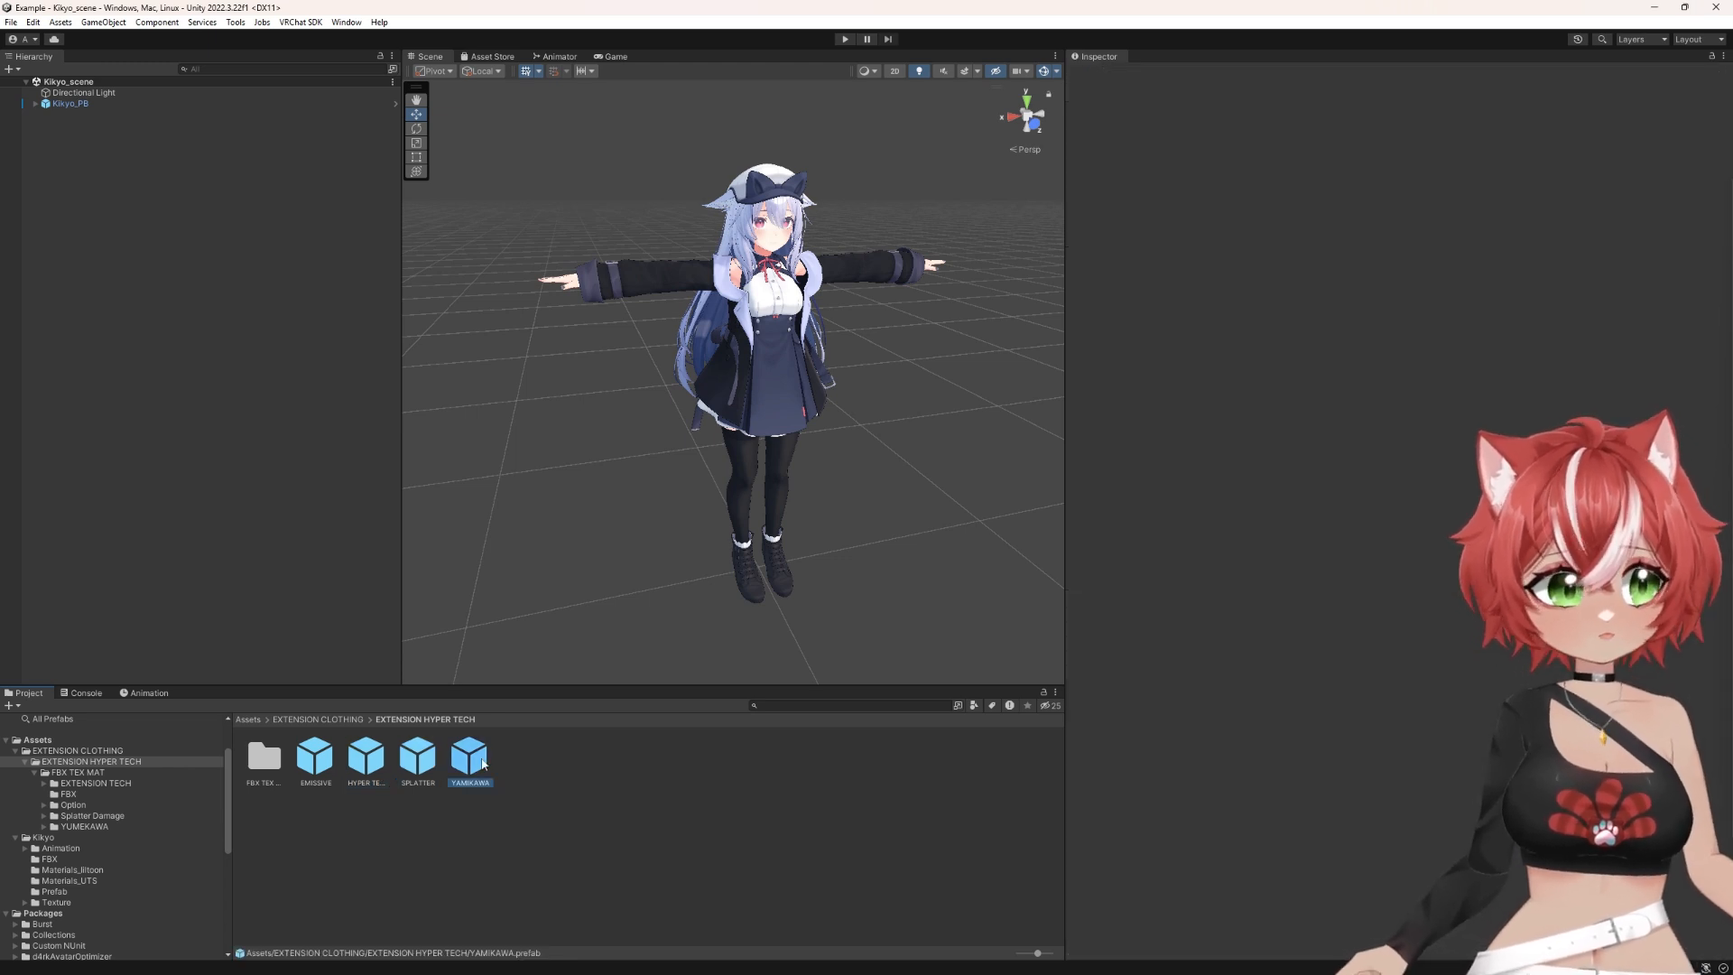
{"action": "left_click", "coordinate": [408, 763]}
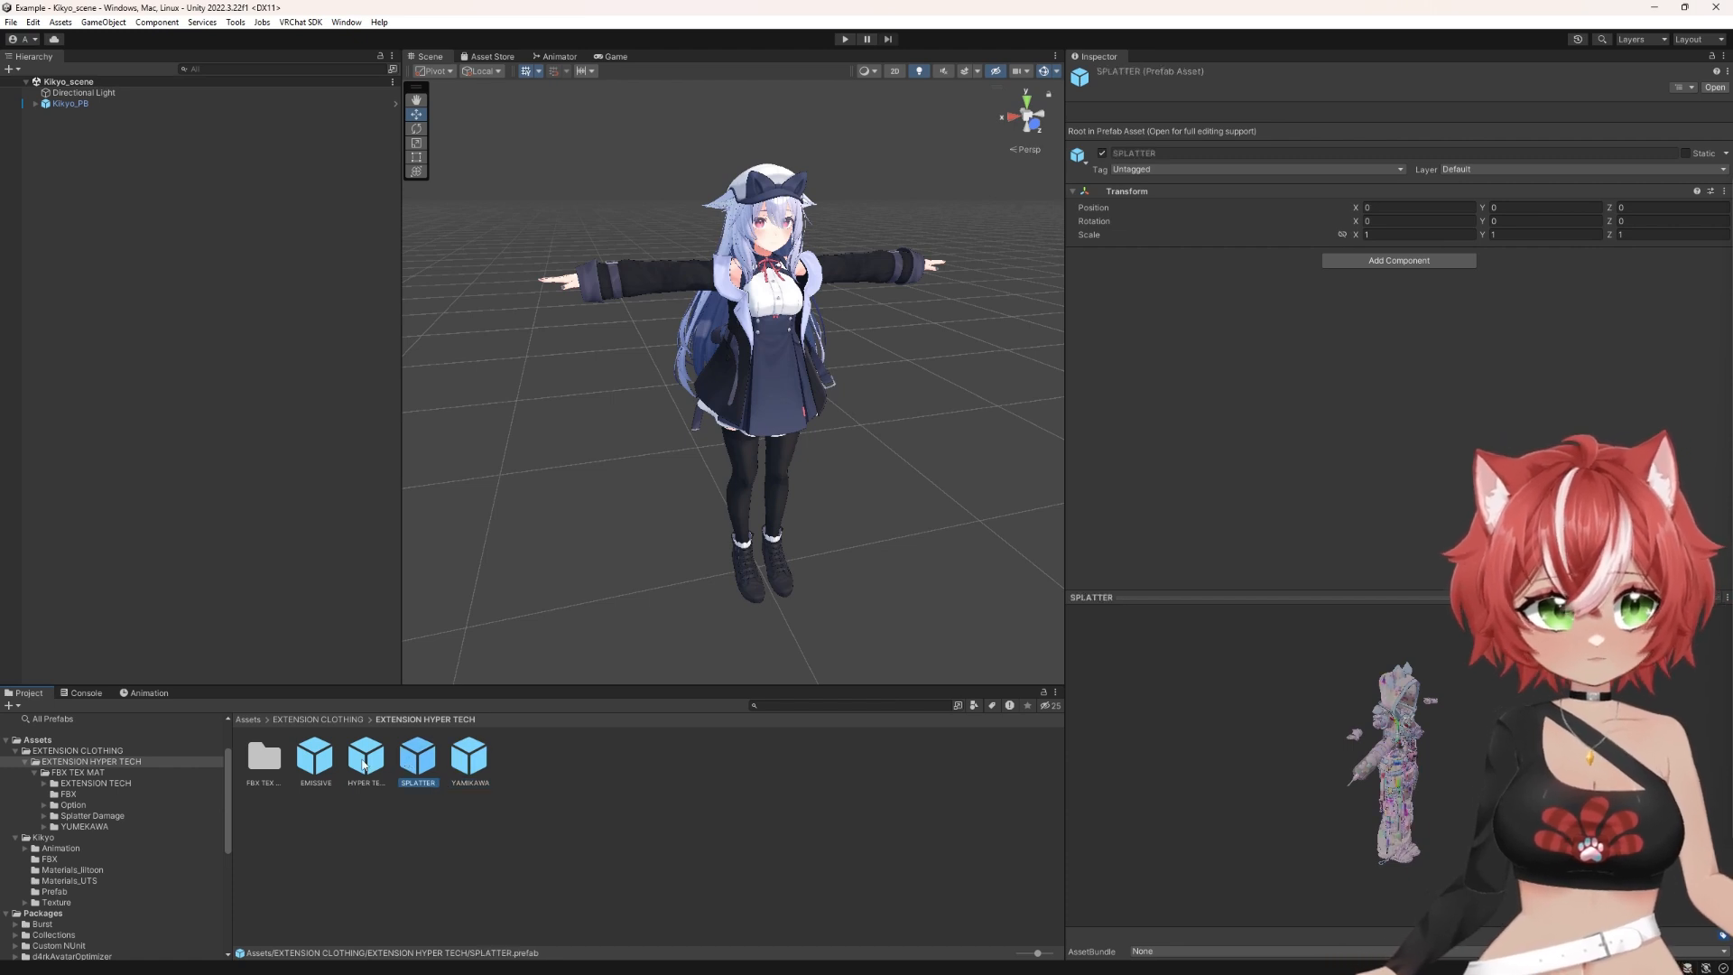
{"action": "left_click", "coordinate": [323, 758]}
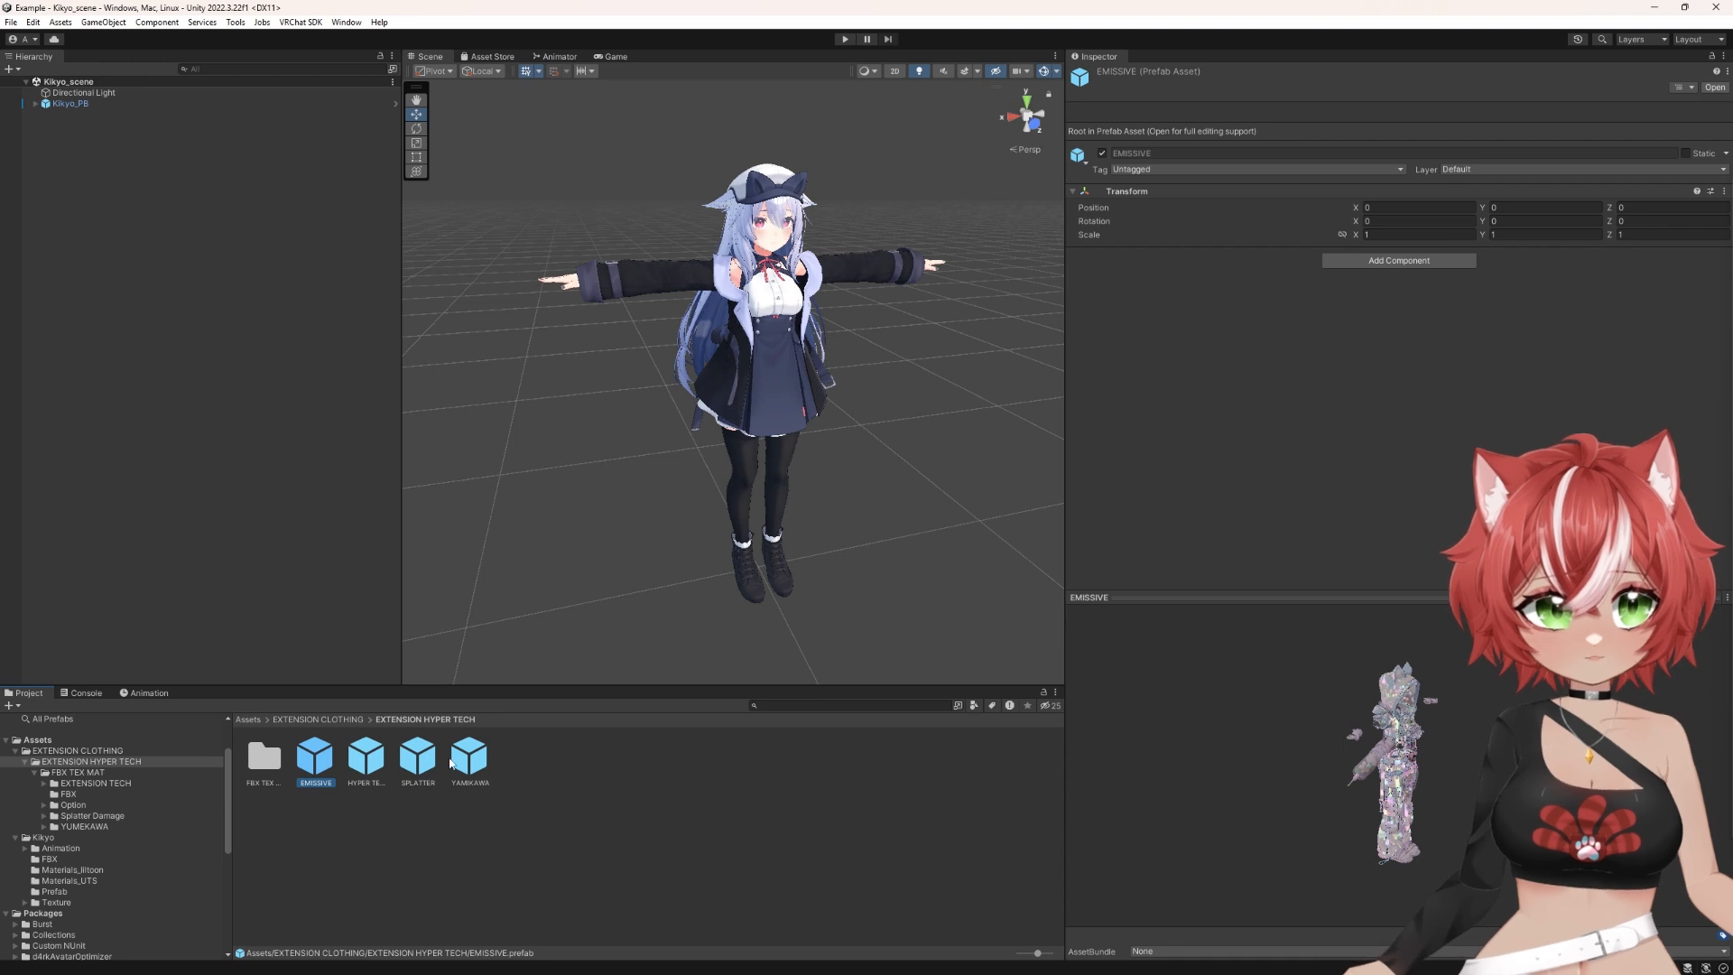
{"action": "left_click", "coordinate": [484, 760]}
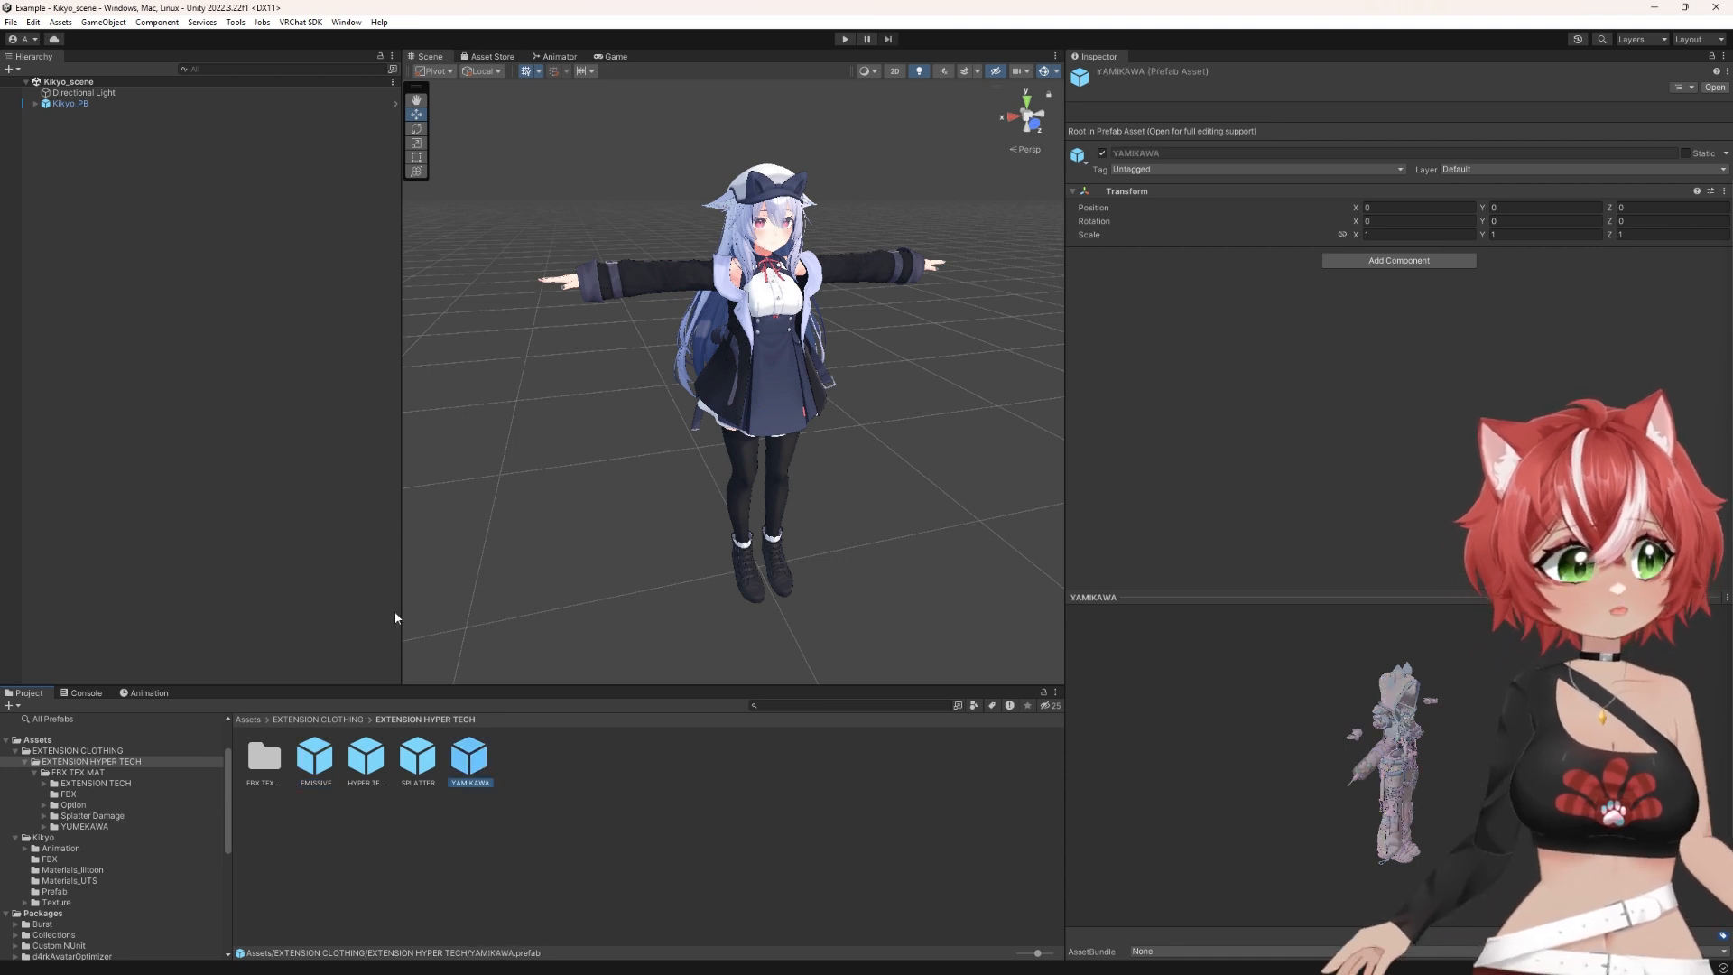
Step: Add the YAMIKAWA outfit prefab as a child of the Kikyo_PB avatar
{"action": "left_click", "coordinate": [35, 104]}
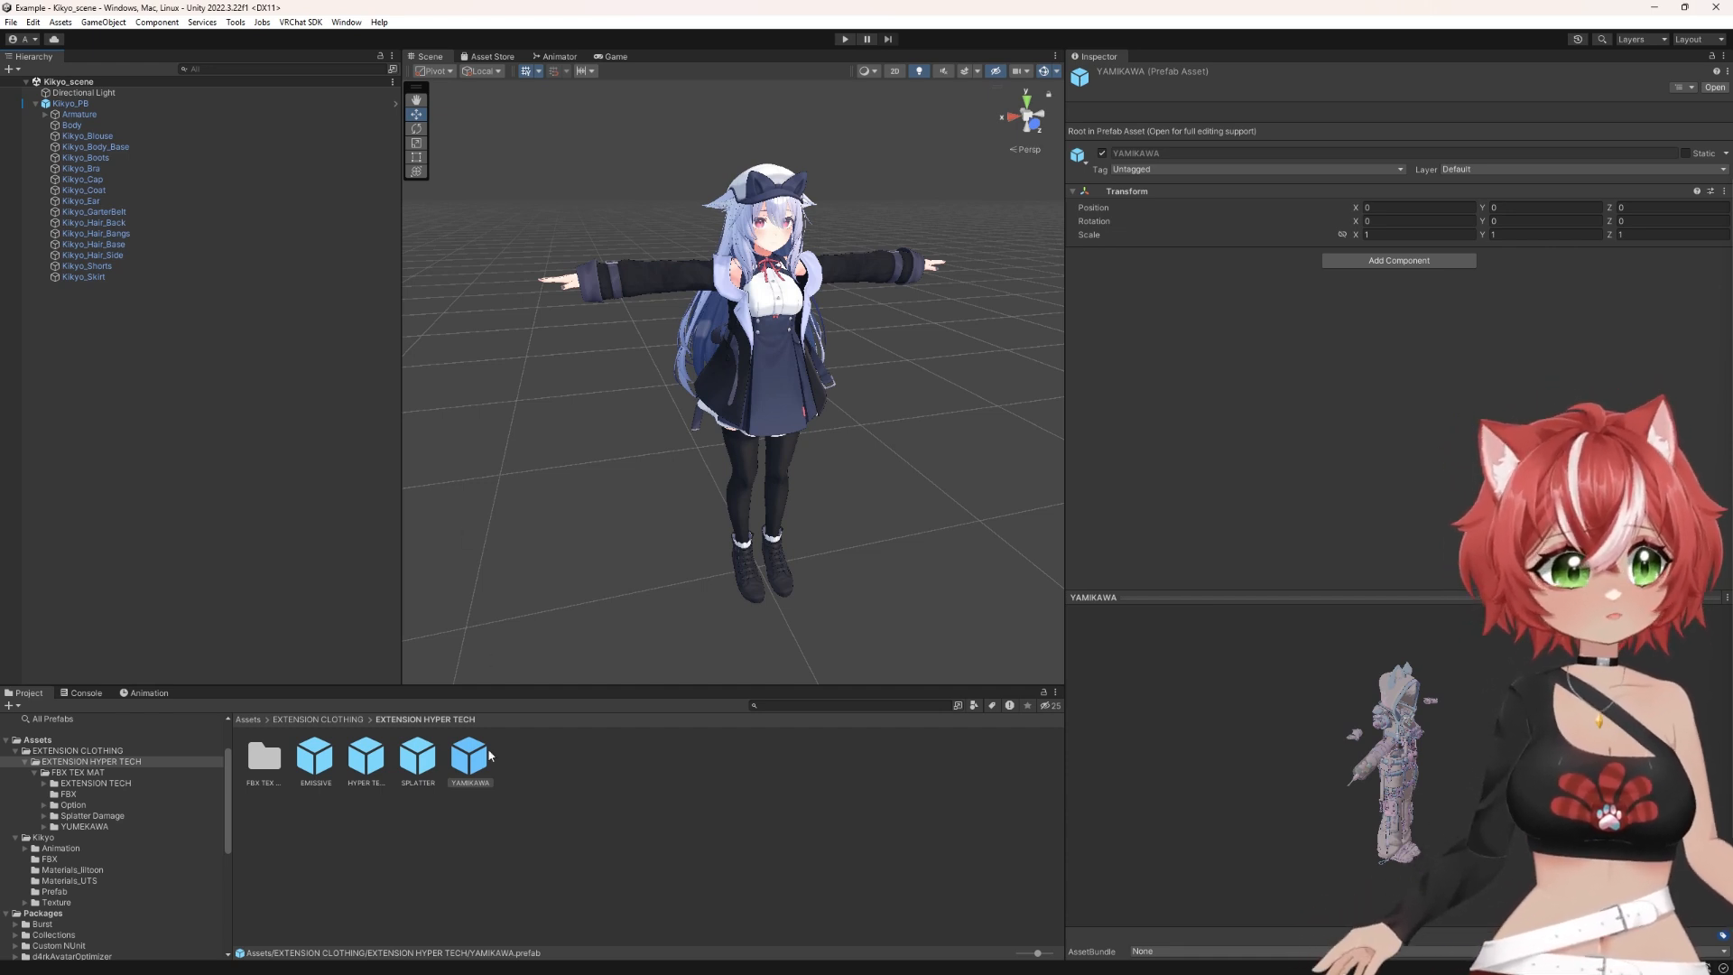
{"action": "left_click_drag", "start_coordinate": [473, 759], "coordinate": [74, 104]}
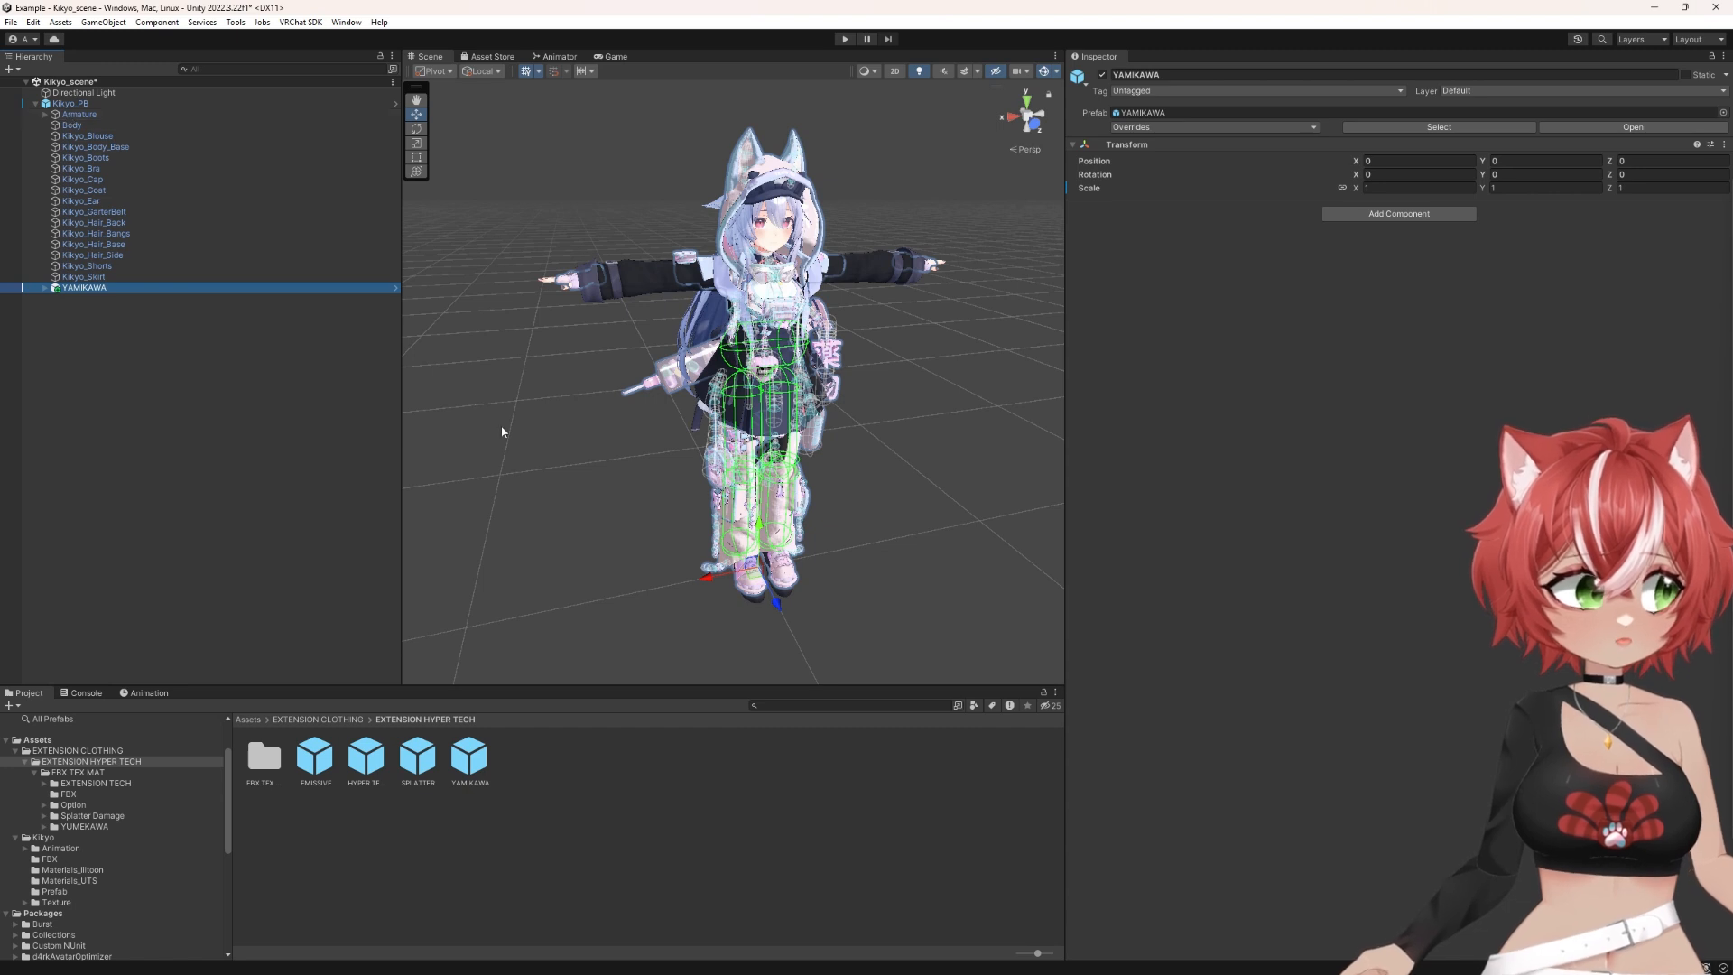
{"action": "key", "text": "ctrl+z"}
{"action": "left_click_drag", "start_coordinate": [470, 758], "coordinate": [77, 105]}
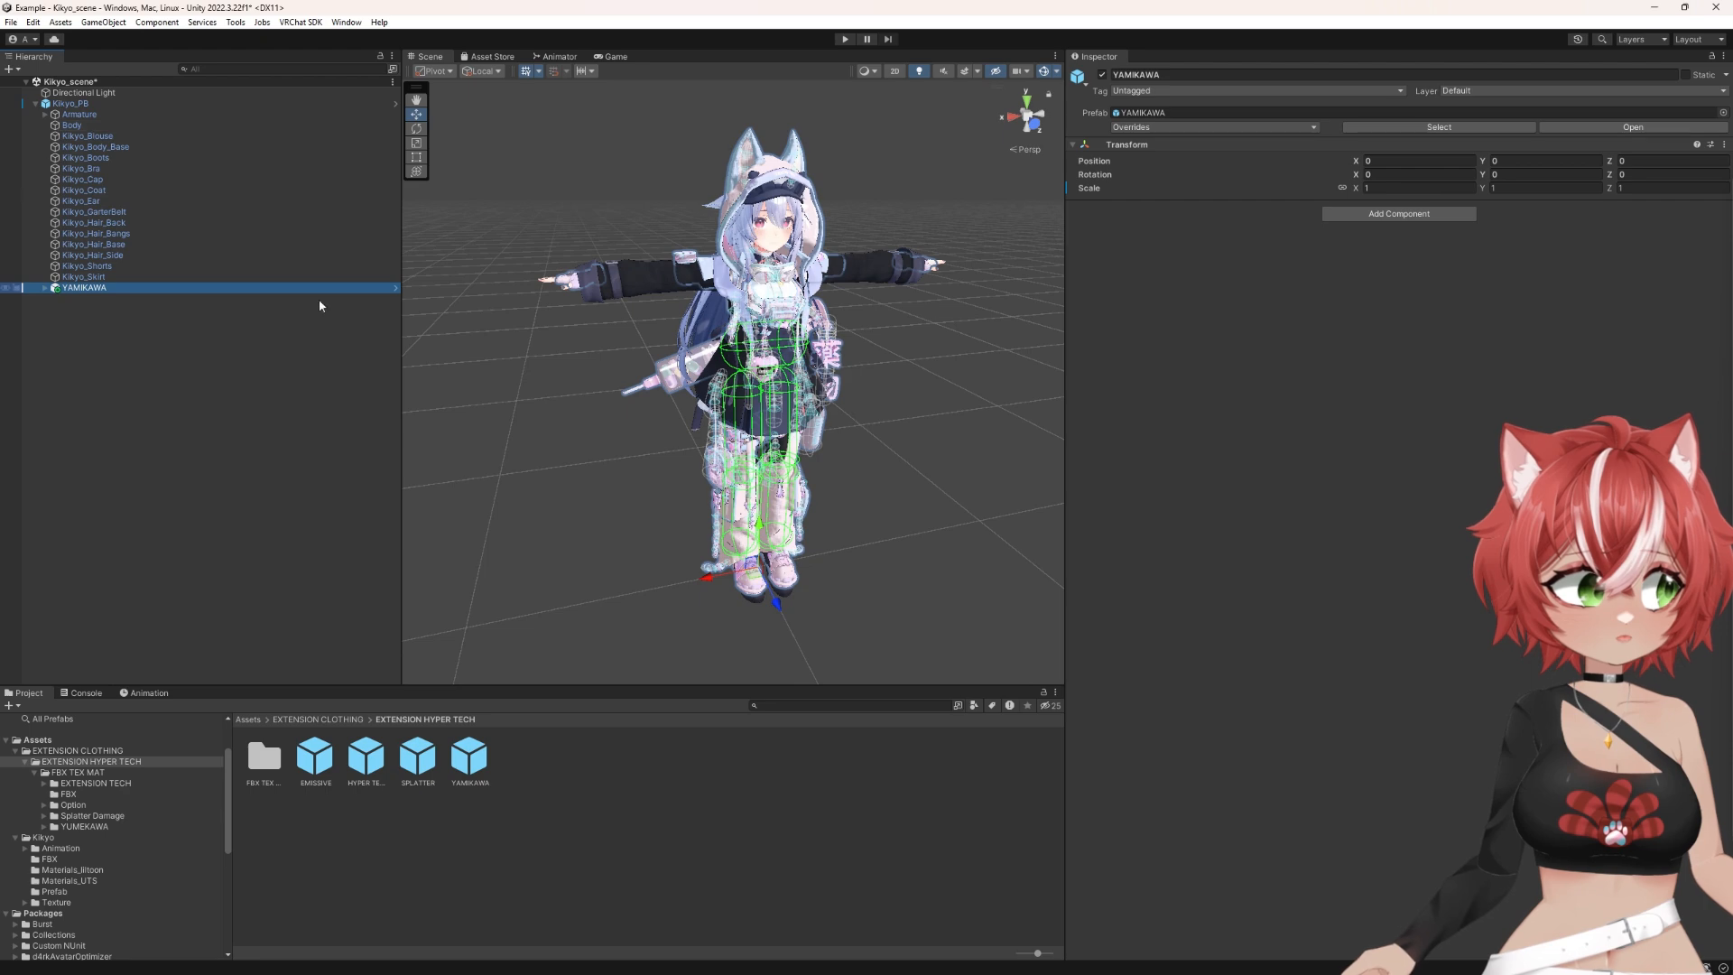
Step: Deactivate the Kikyo_GarterBelt object on the avatar
{"action": "right_click_drag", "start_coordinate": [670, 463], "coordinate": [648, 402]}
{"action": "key", "text": "w"}
{"action": "key", "text": "s"}
{"action": "key", "text": "d"}
{"action": "key", "text": "w"}
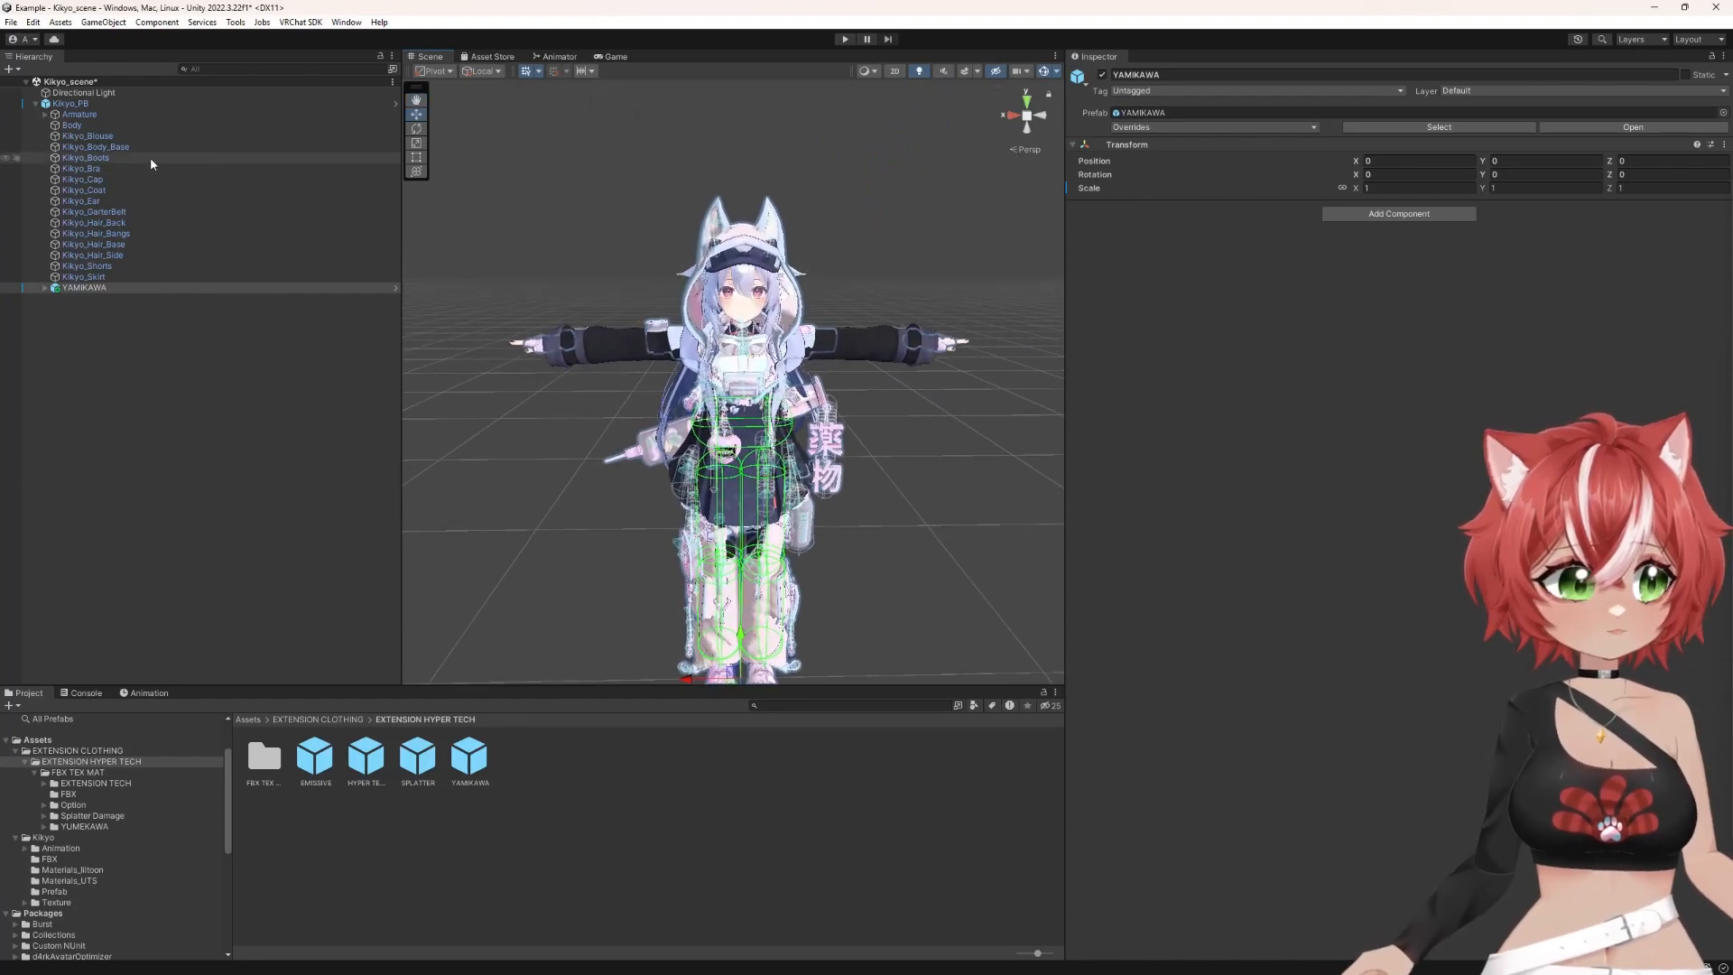
{"action": "left_click", "coordinate": [93, 277]}
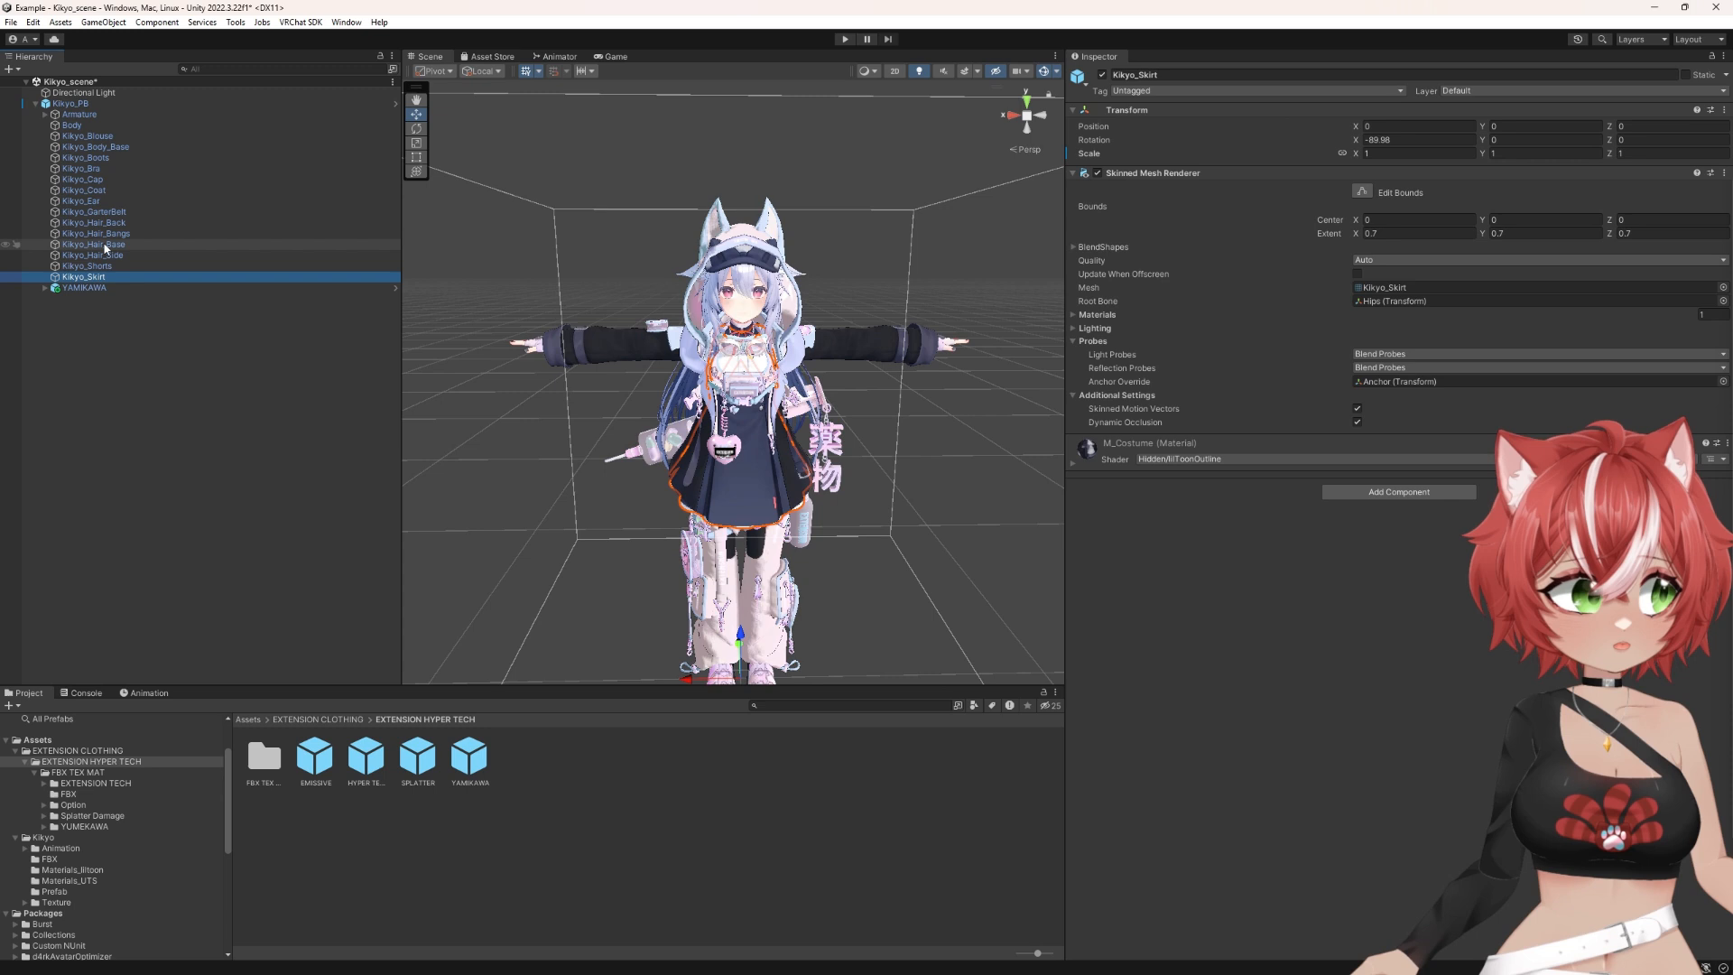
{"action": "left_click", "coordinate": [98, 213], "text": "shift"}
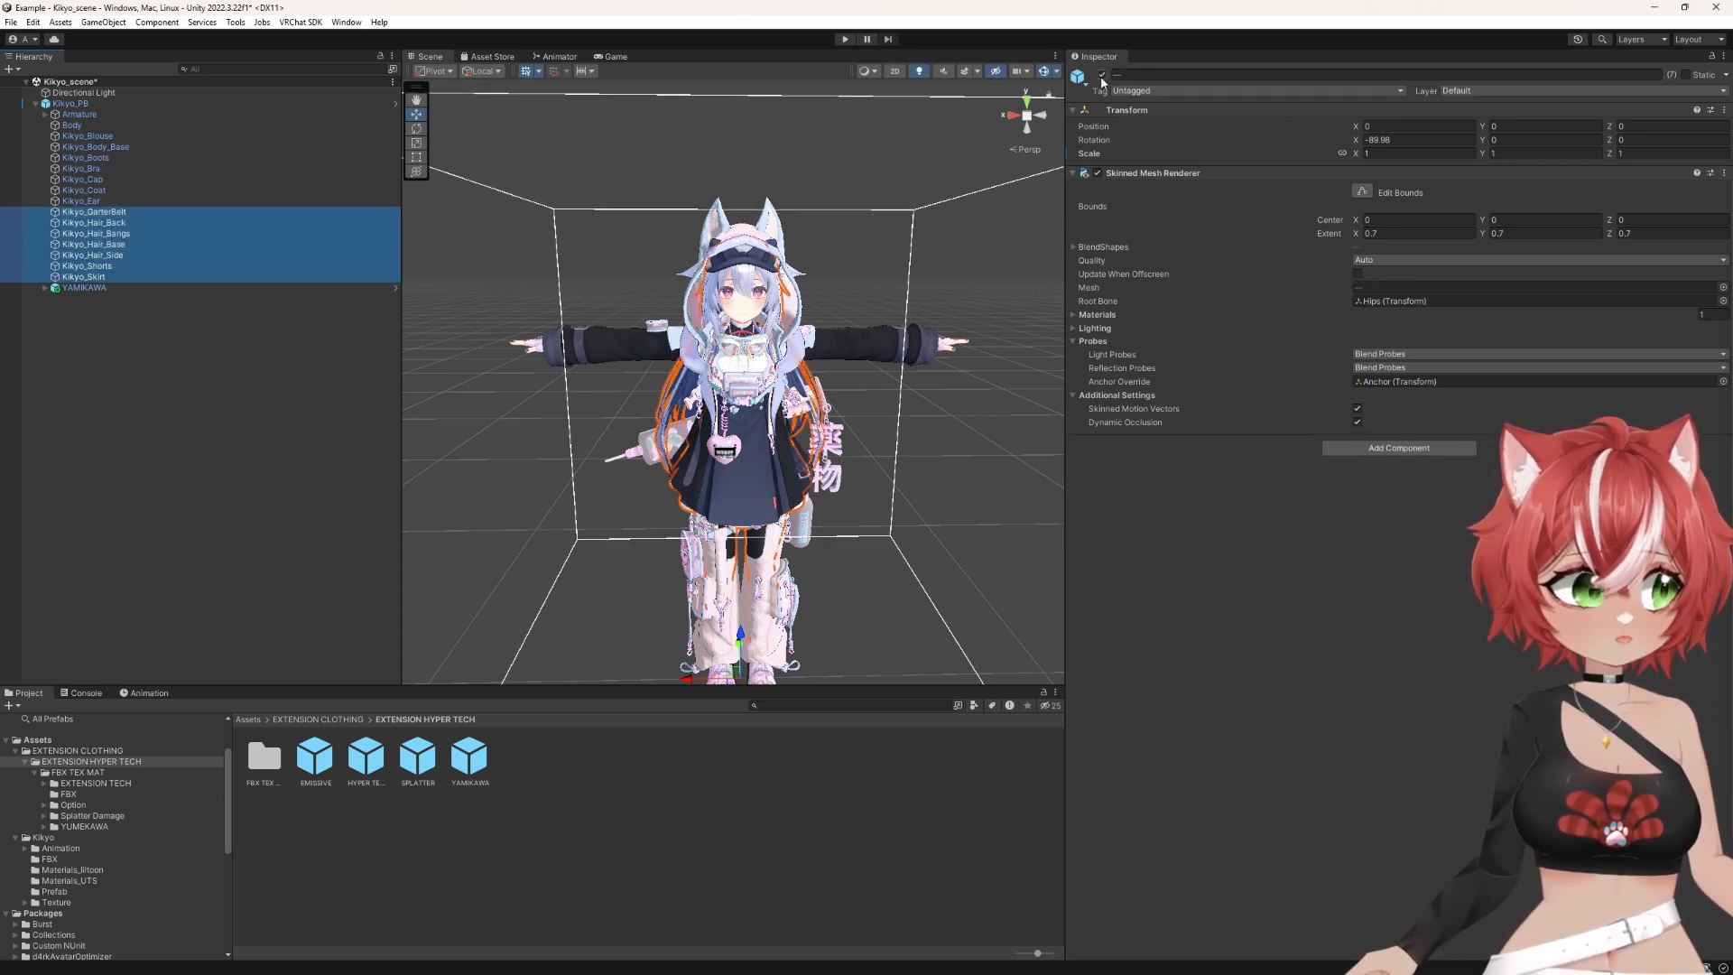
{"action": "left_click", "coordinate": [123, 255]}
{"action": "left_click", "coordinate": [93, 212], "text": "shift"}
{"action": "left_click", "coordinate": [94, 212]}
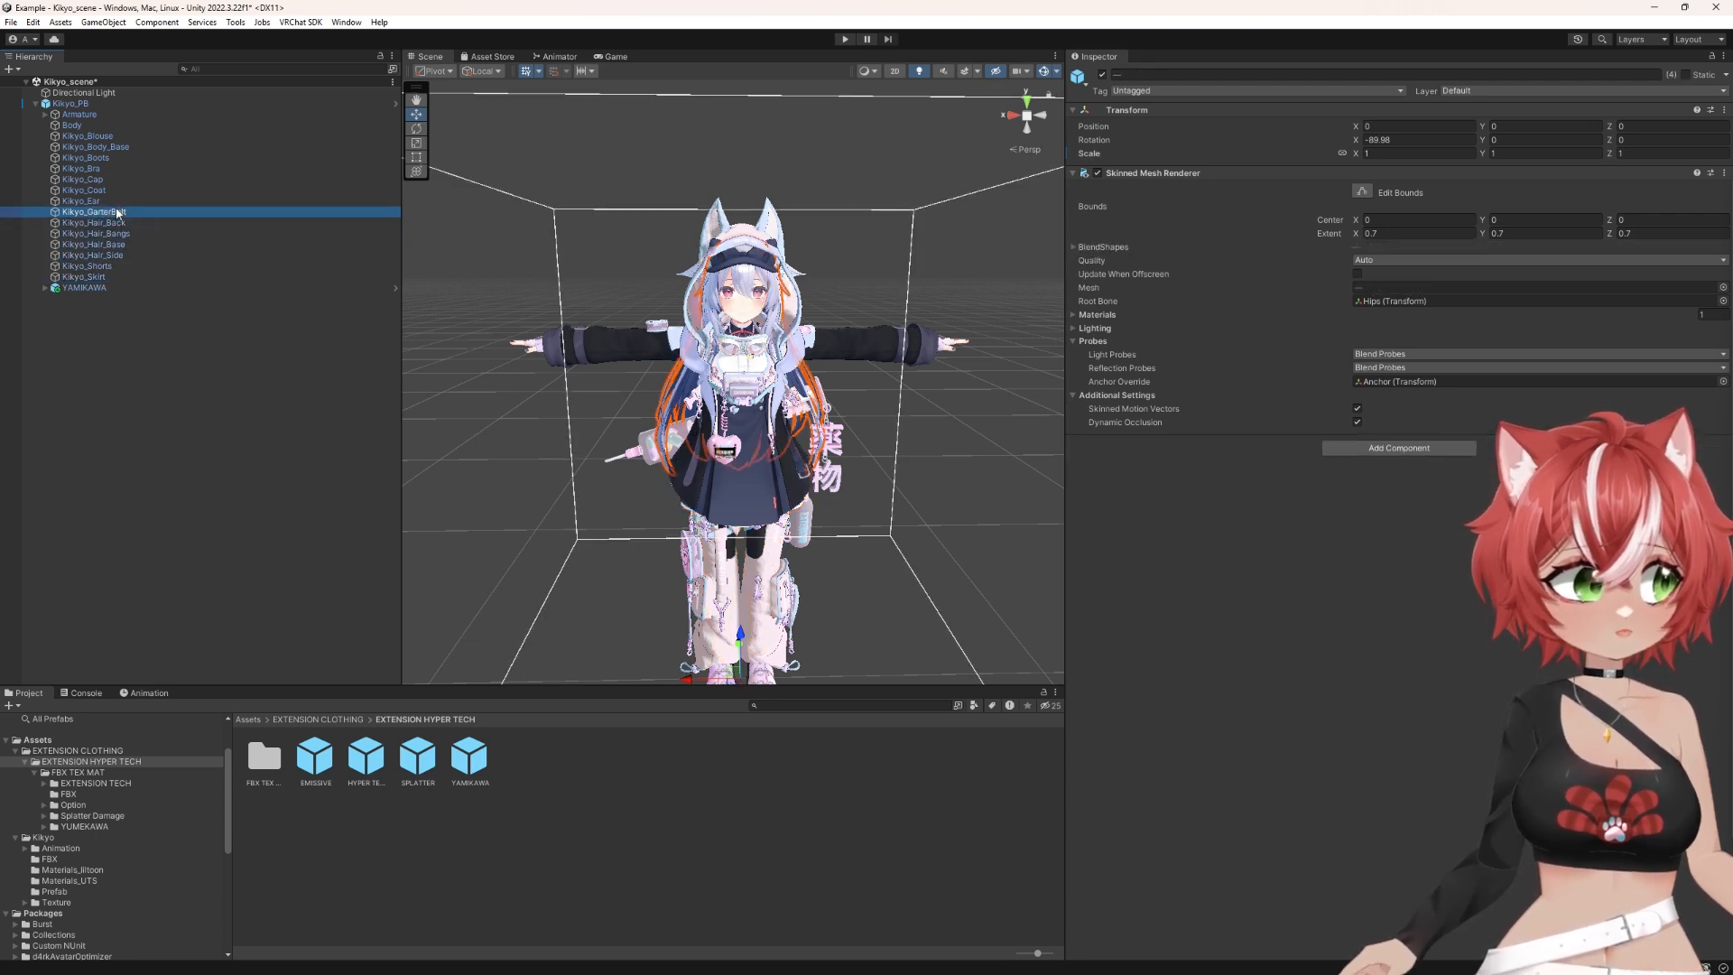
{"action": "left_click", "coordinate": [1101, 75]}
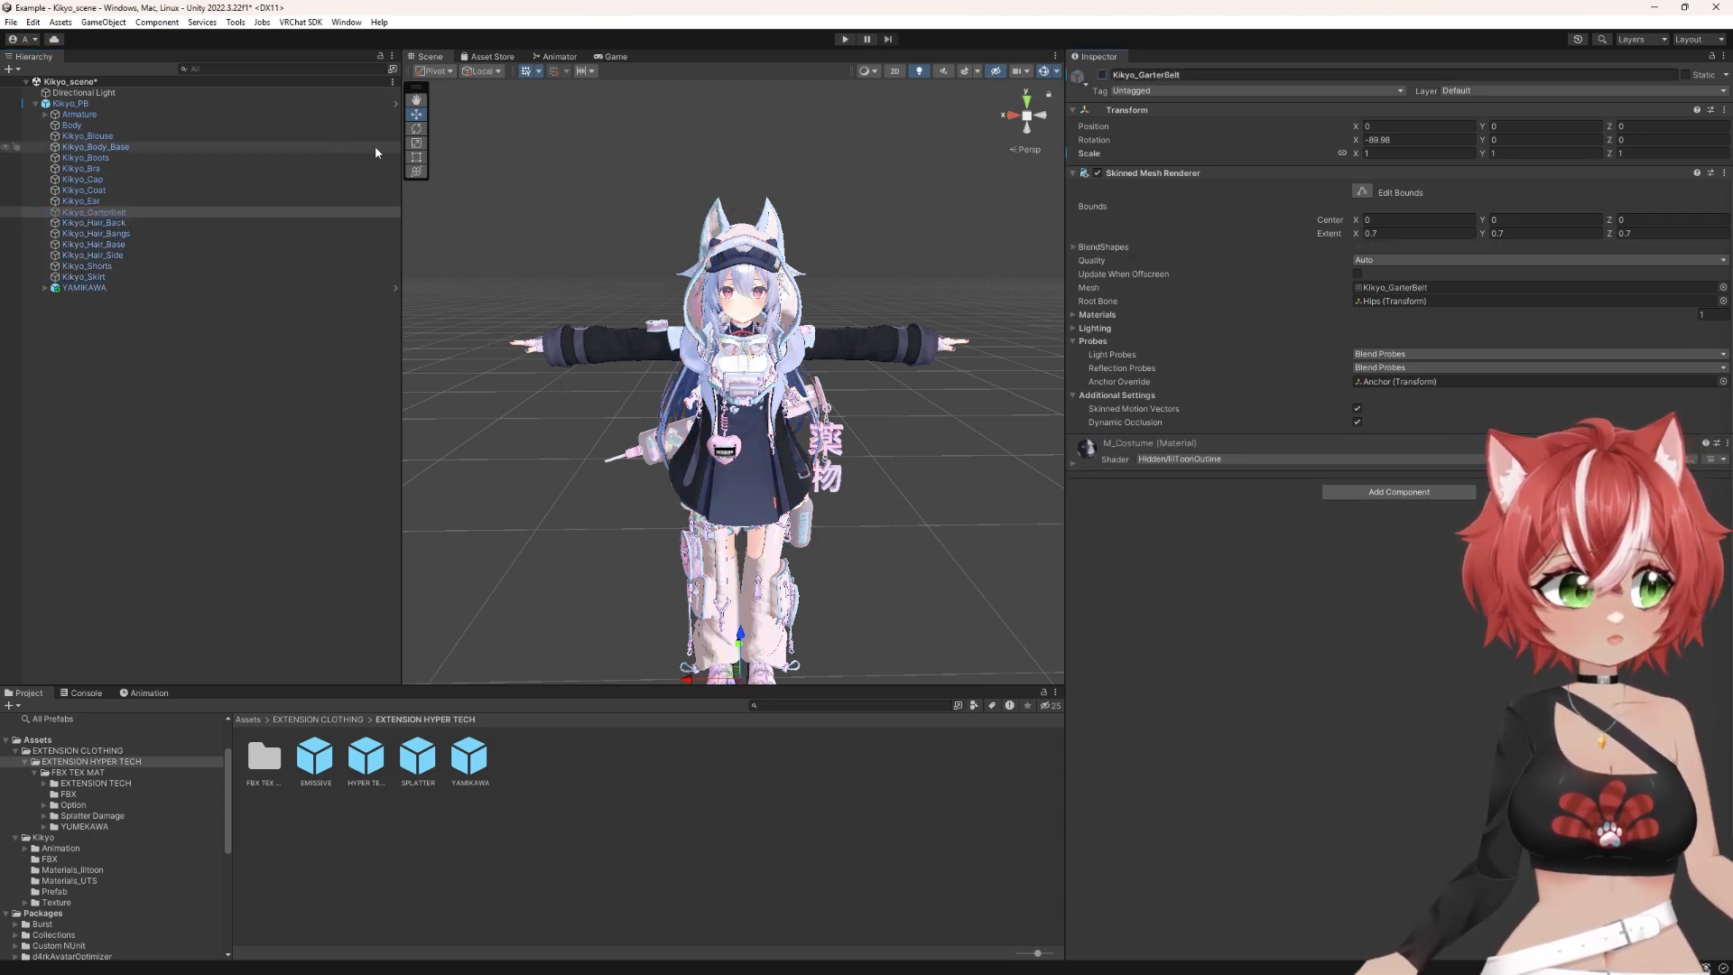
Step: Deactivate the Kikyo_Blouse, Kikyo_Boots, Kikyo_Bra, Kikyo_Cap and Kikyo_Coat objects together
{"action": "left_click", "coordinate": [90, 201]}
{"action": "left_click", "coordinate": [102, 190]}
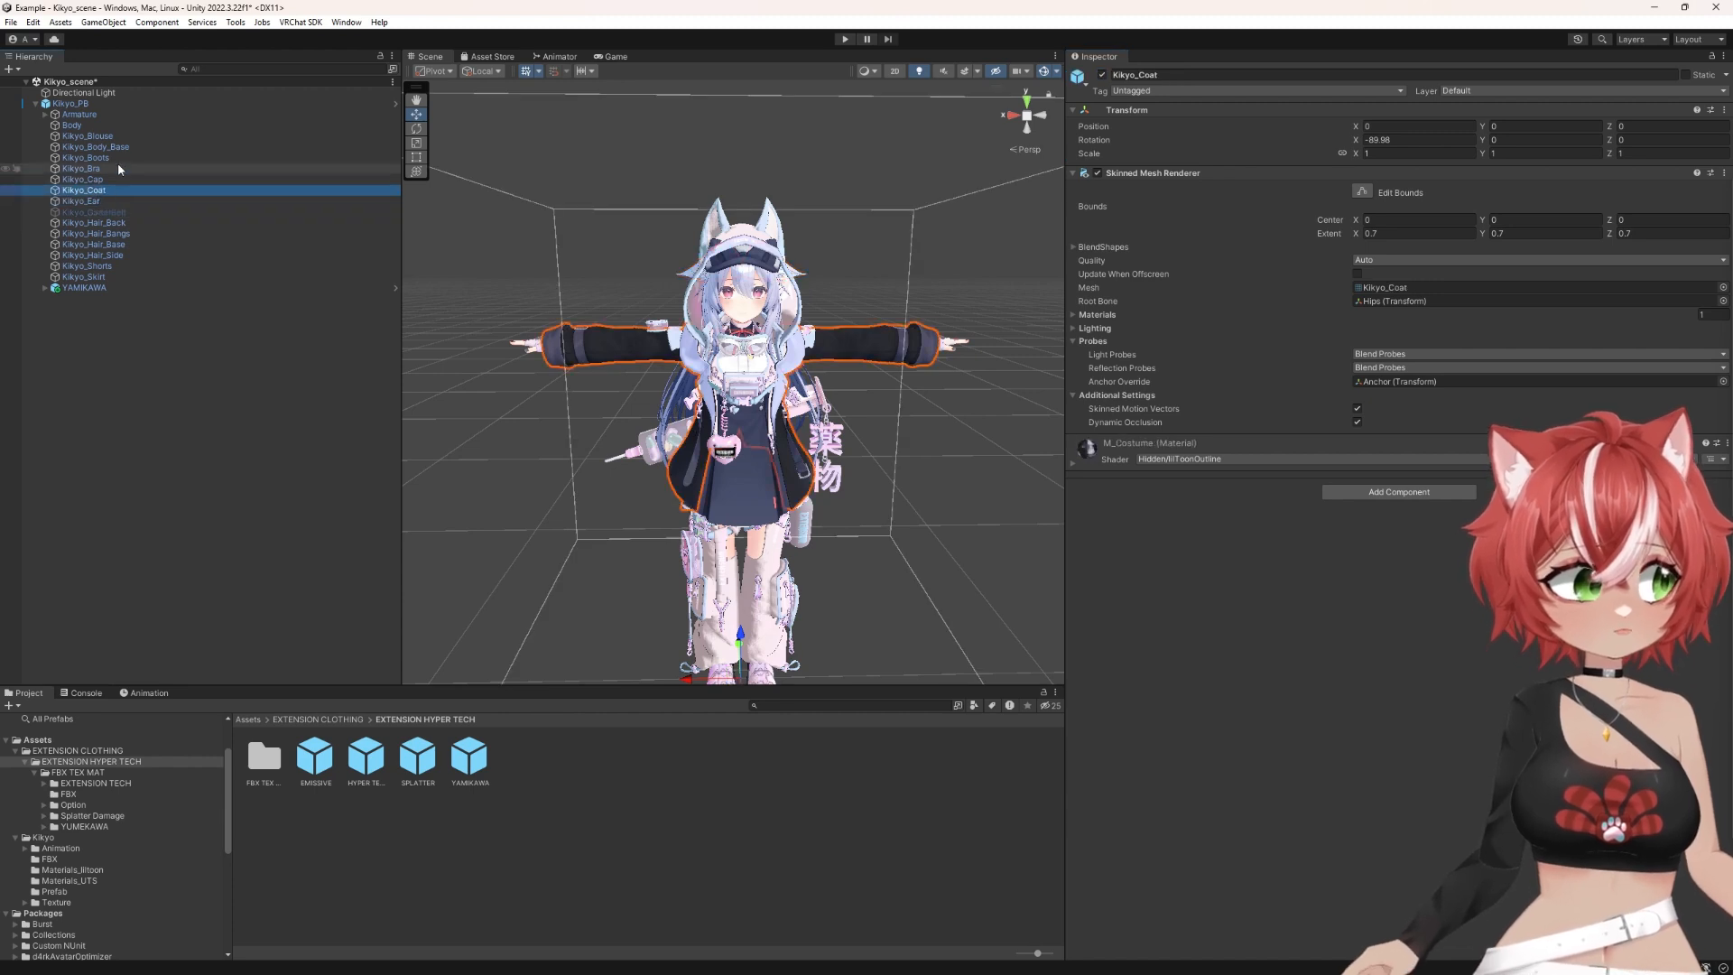
{"action": "left_click", "coordinate": [107, 158], "text": "shift"}
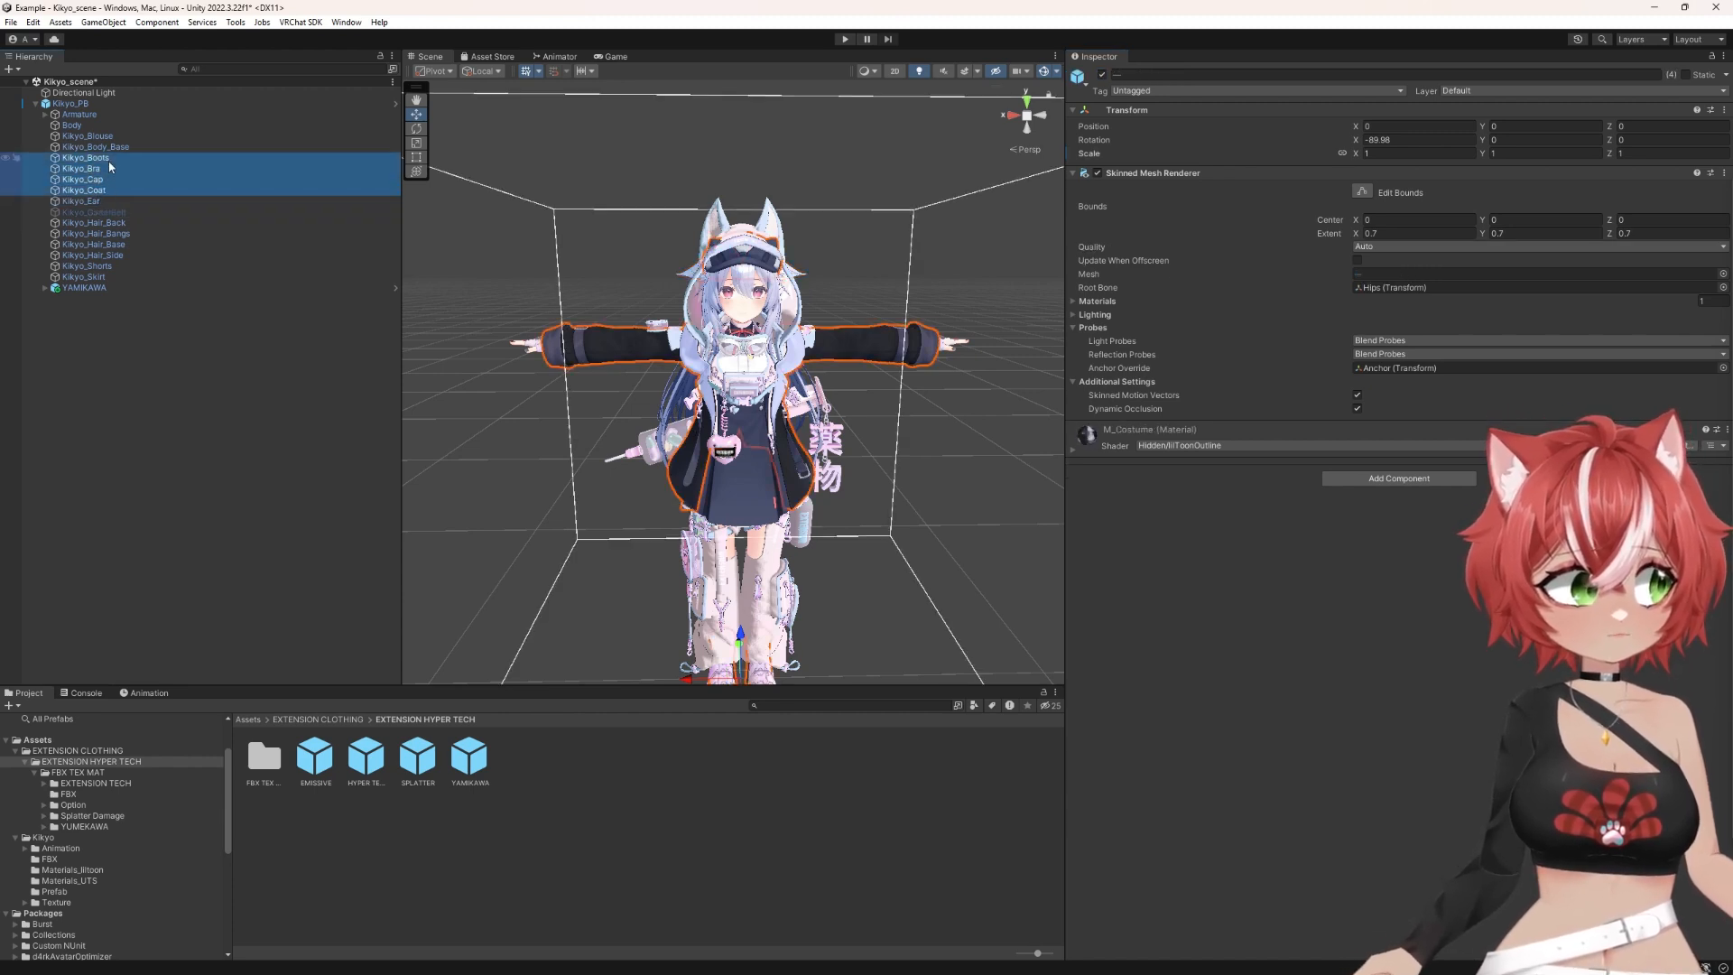
{"action": "left_click", "coordinate": [136, 140], "text": "ctrl"}
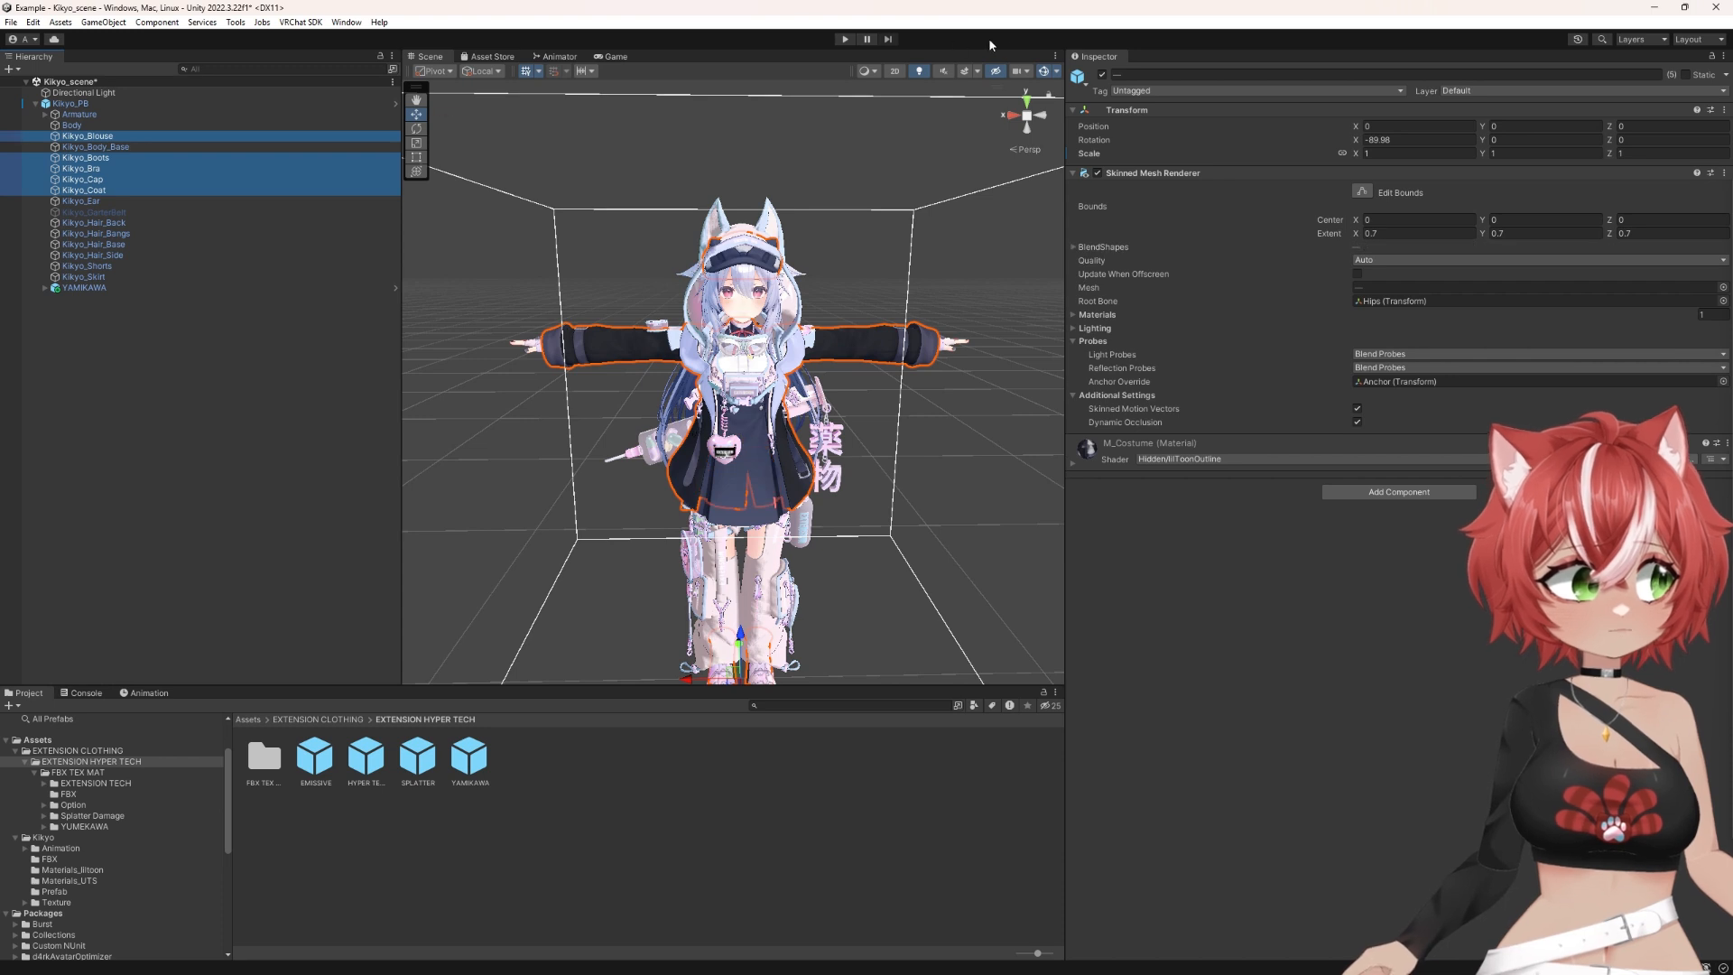
{"action": "key", "text": "alt+shift+a"}
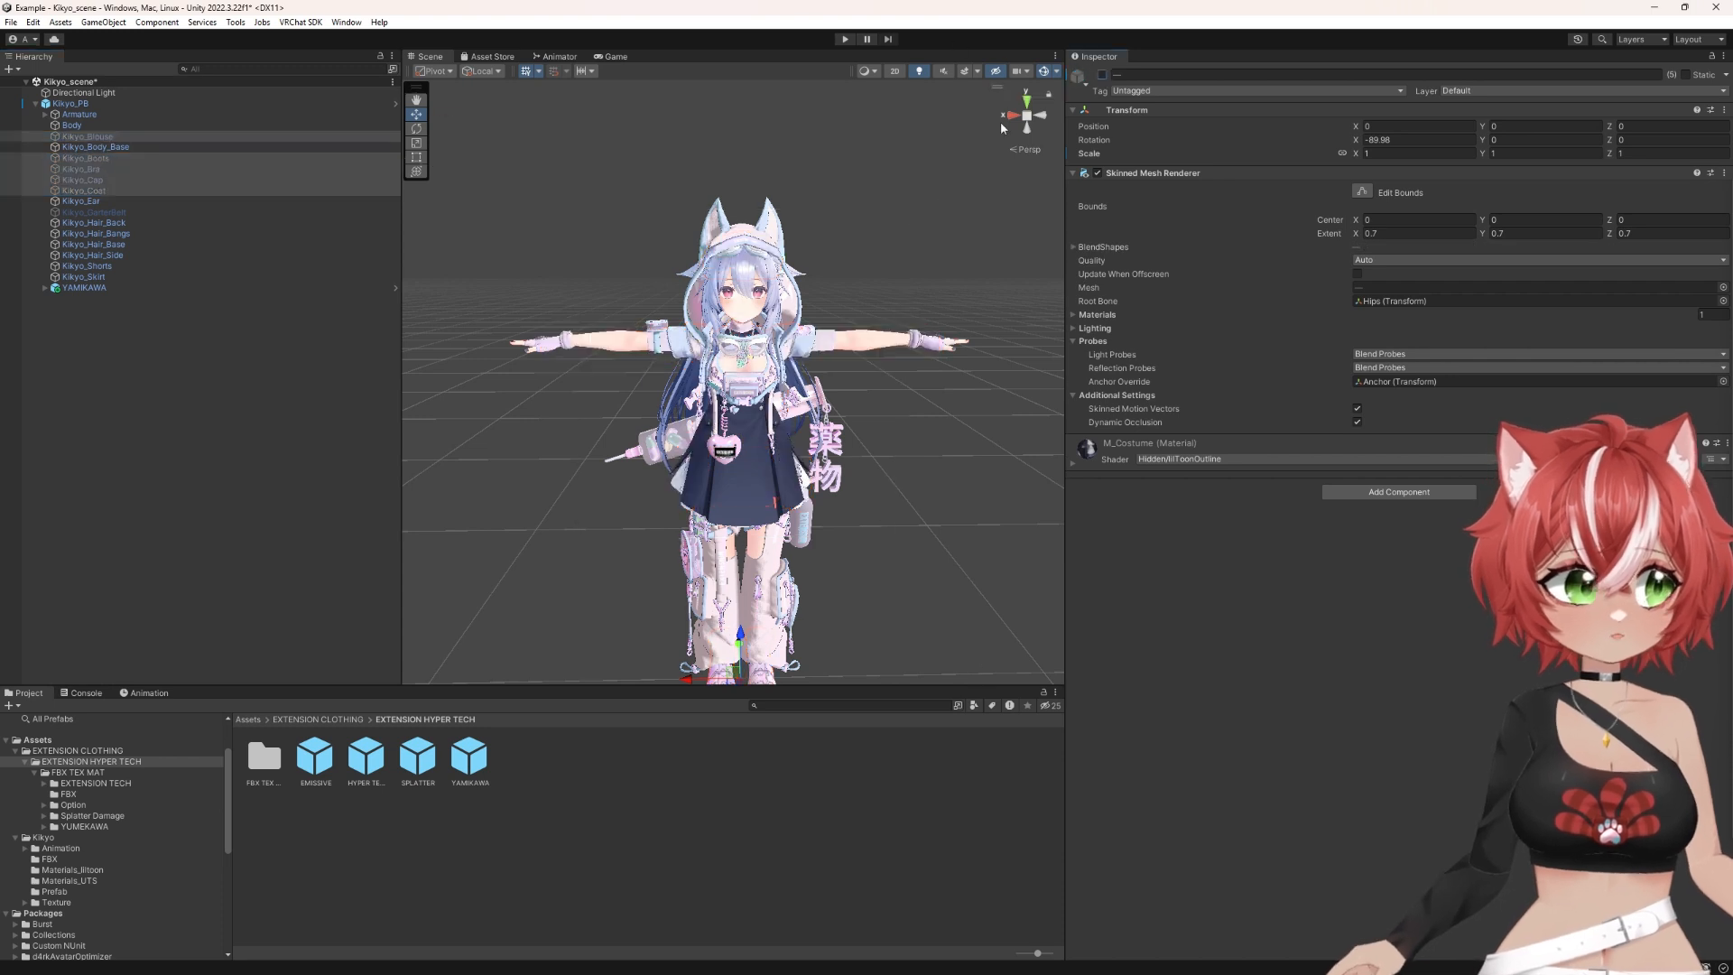
Step: Deactivate the Kikyo_Shorts and Kikyo_Skirt objects so that only the new outfit covers the body
{"action": "left_click", "coordinate": [105, 277]}
{"action": "left_click", "coordinate": [107, 267], "text": "ctrl"}
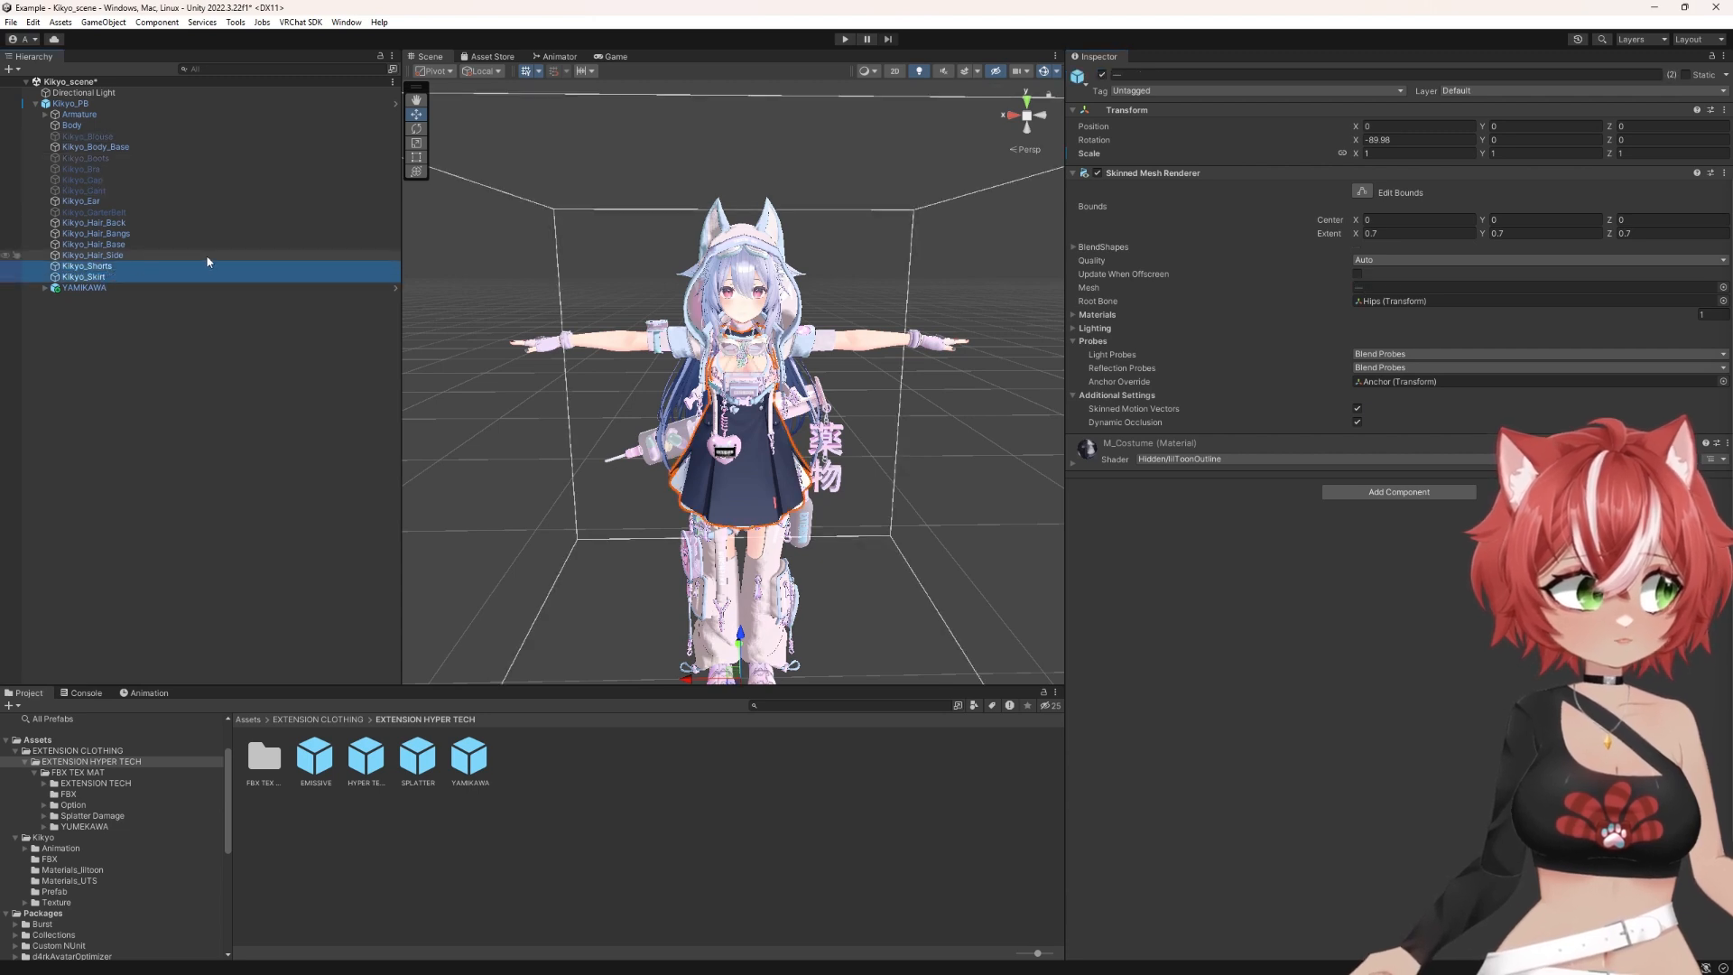
{"action": "left_click", "coordinate": [1101, 75]}
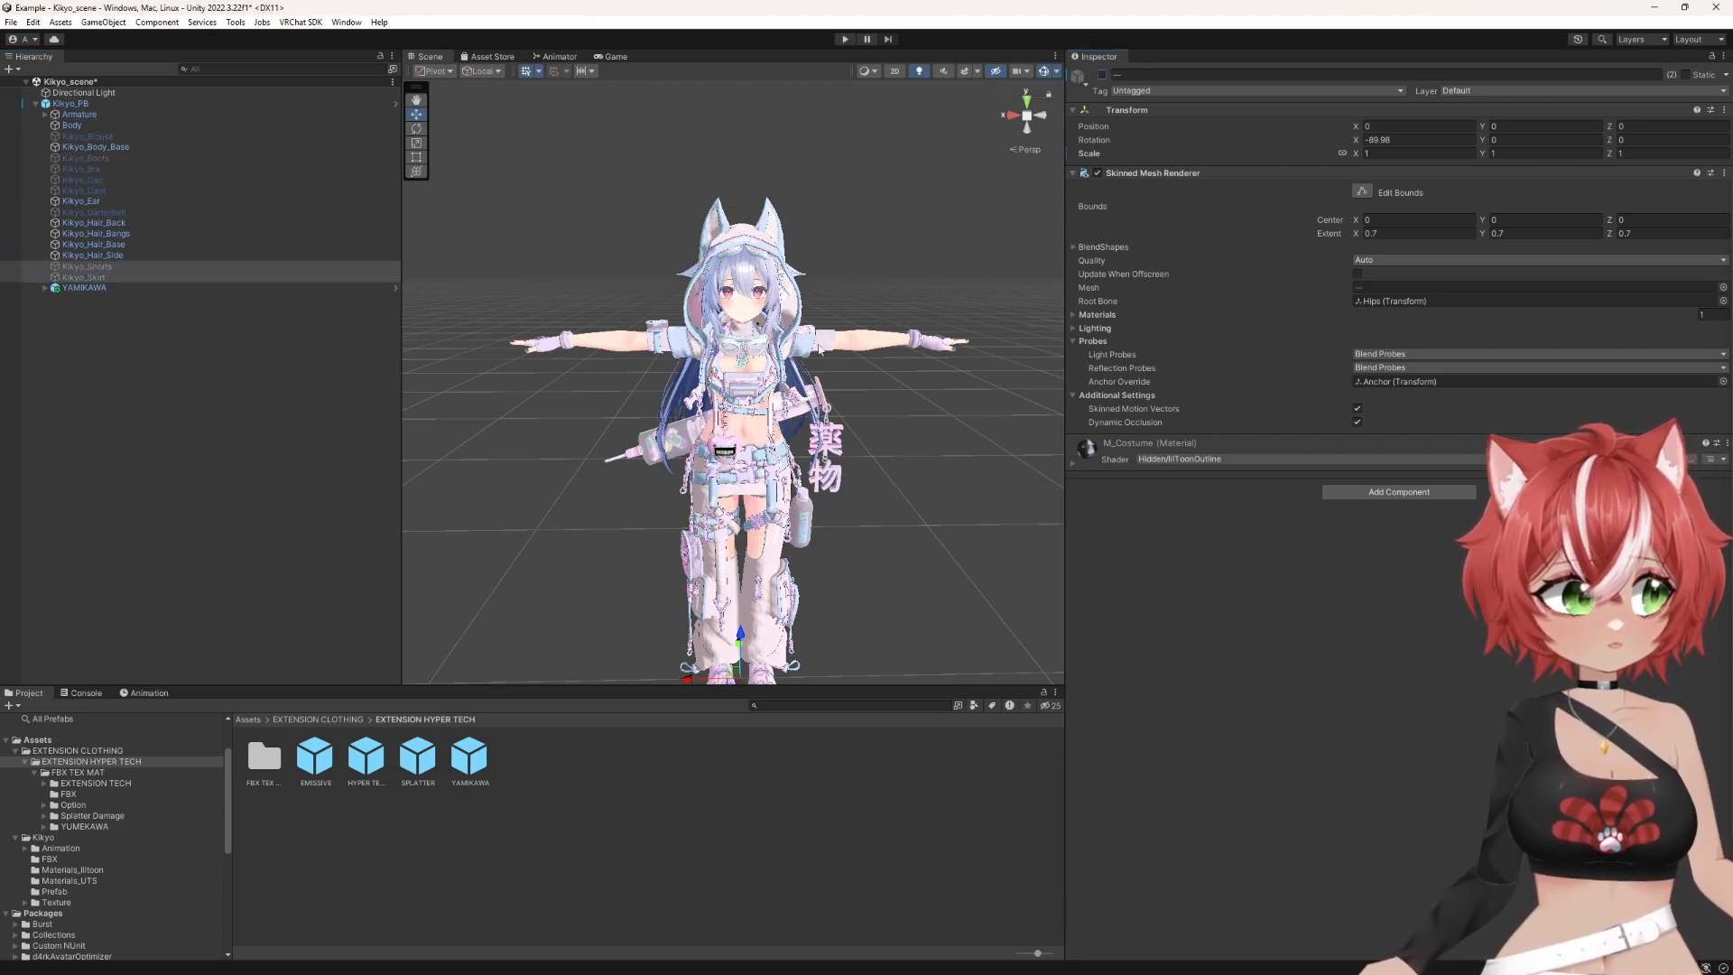
Step: Set up the YAMIKAWA outfit on the Kikyo avatar with Modular Avatar
{"action": "mouse_move", "coordinate": [907, 411]}
{"action": "right_mouse_down"}
{"action": "mouse_move", "coordinate": [913, 441]}
{"action": "mouse_move", "coordinate": [918, 395]}
{"action": "mouse_move", "coordinate": [892, 383]}
{"action": "mouse_move", "coordinate": [886, 436]}
{"action": "right_mouse_up"}
{"action": "key", "text": "w"}
{"action": "key", "text": "s"}
{"action": "key", "text": "w"}
{"action": "key", "text": "s"}
{"action": "key", "text": "w"}
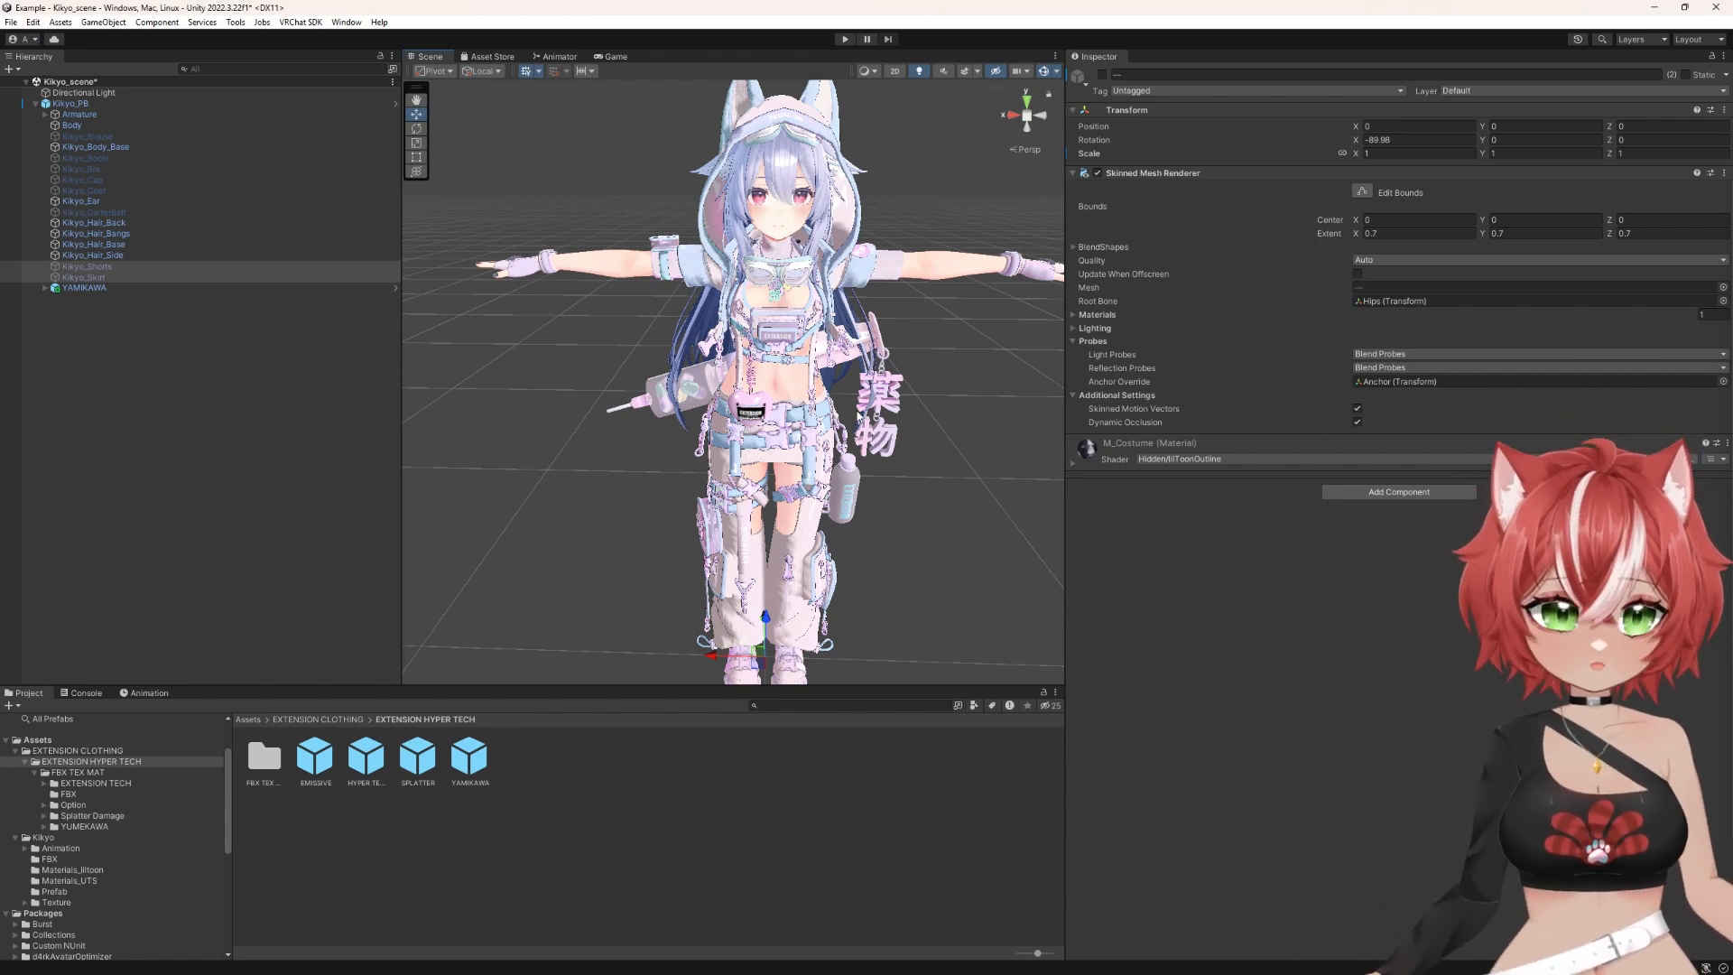
{"action": "left_click", "coordinate": [45, 287]}
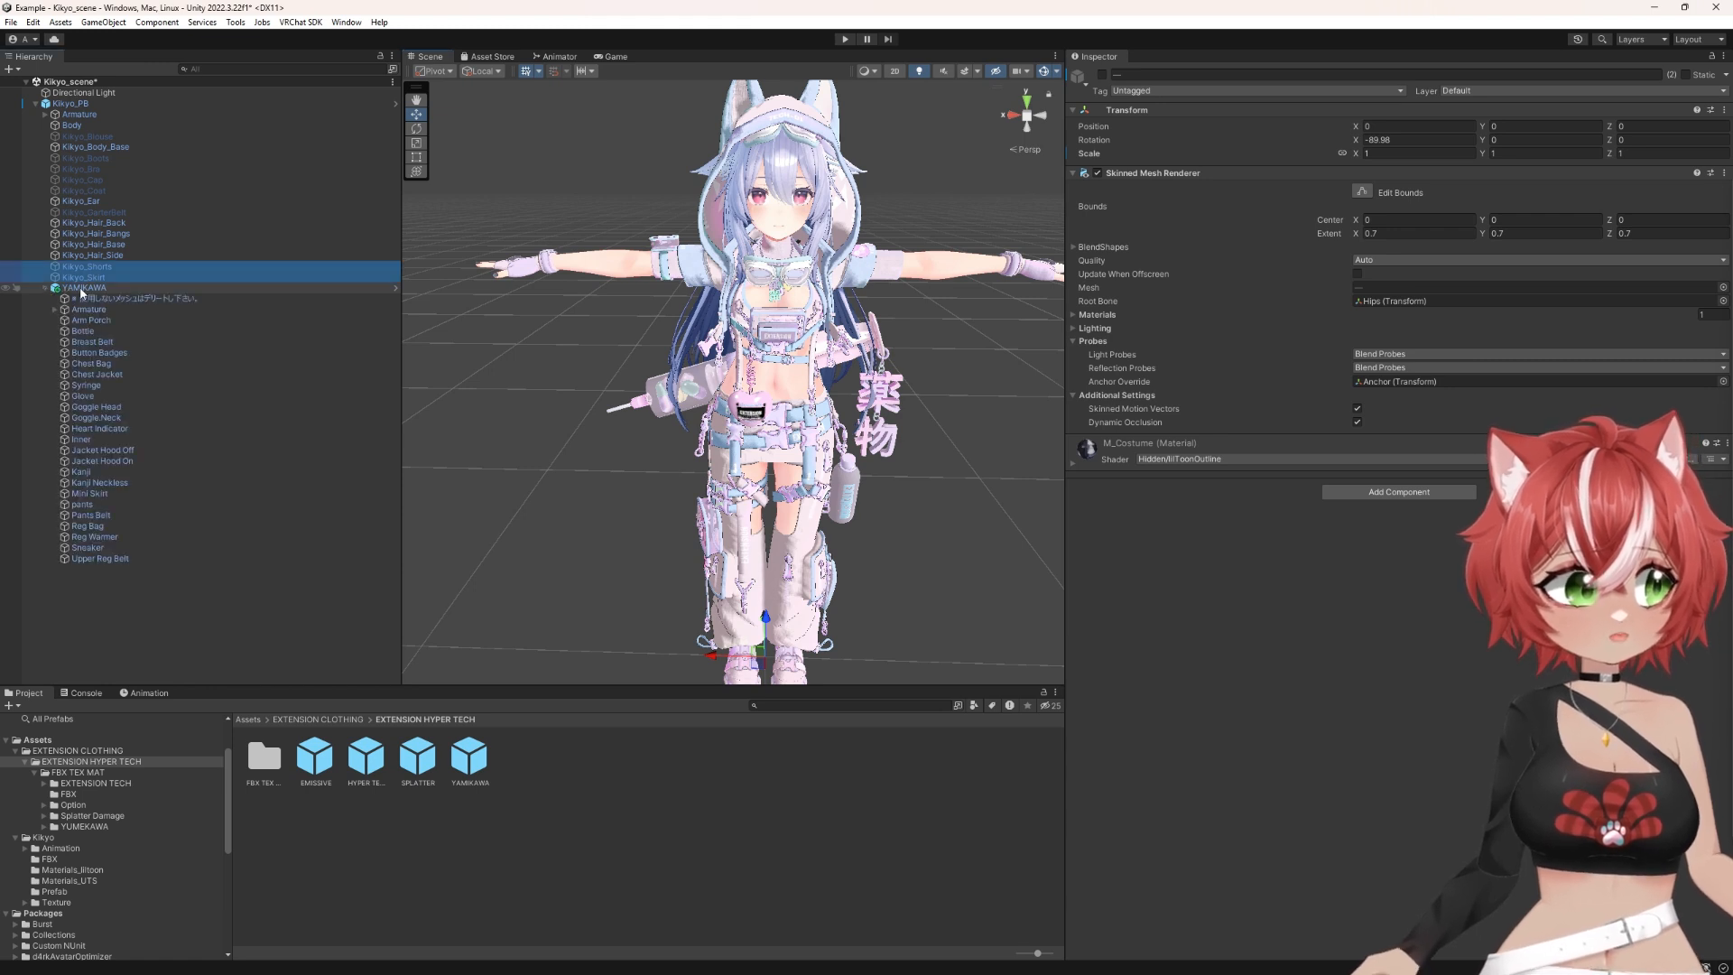
{"action": "right_click", "coordinate": [80, 288]}
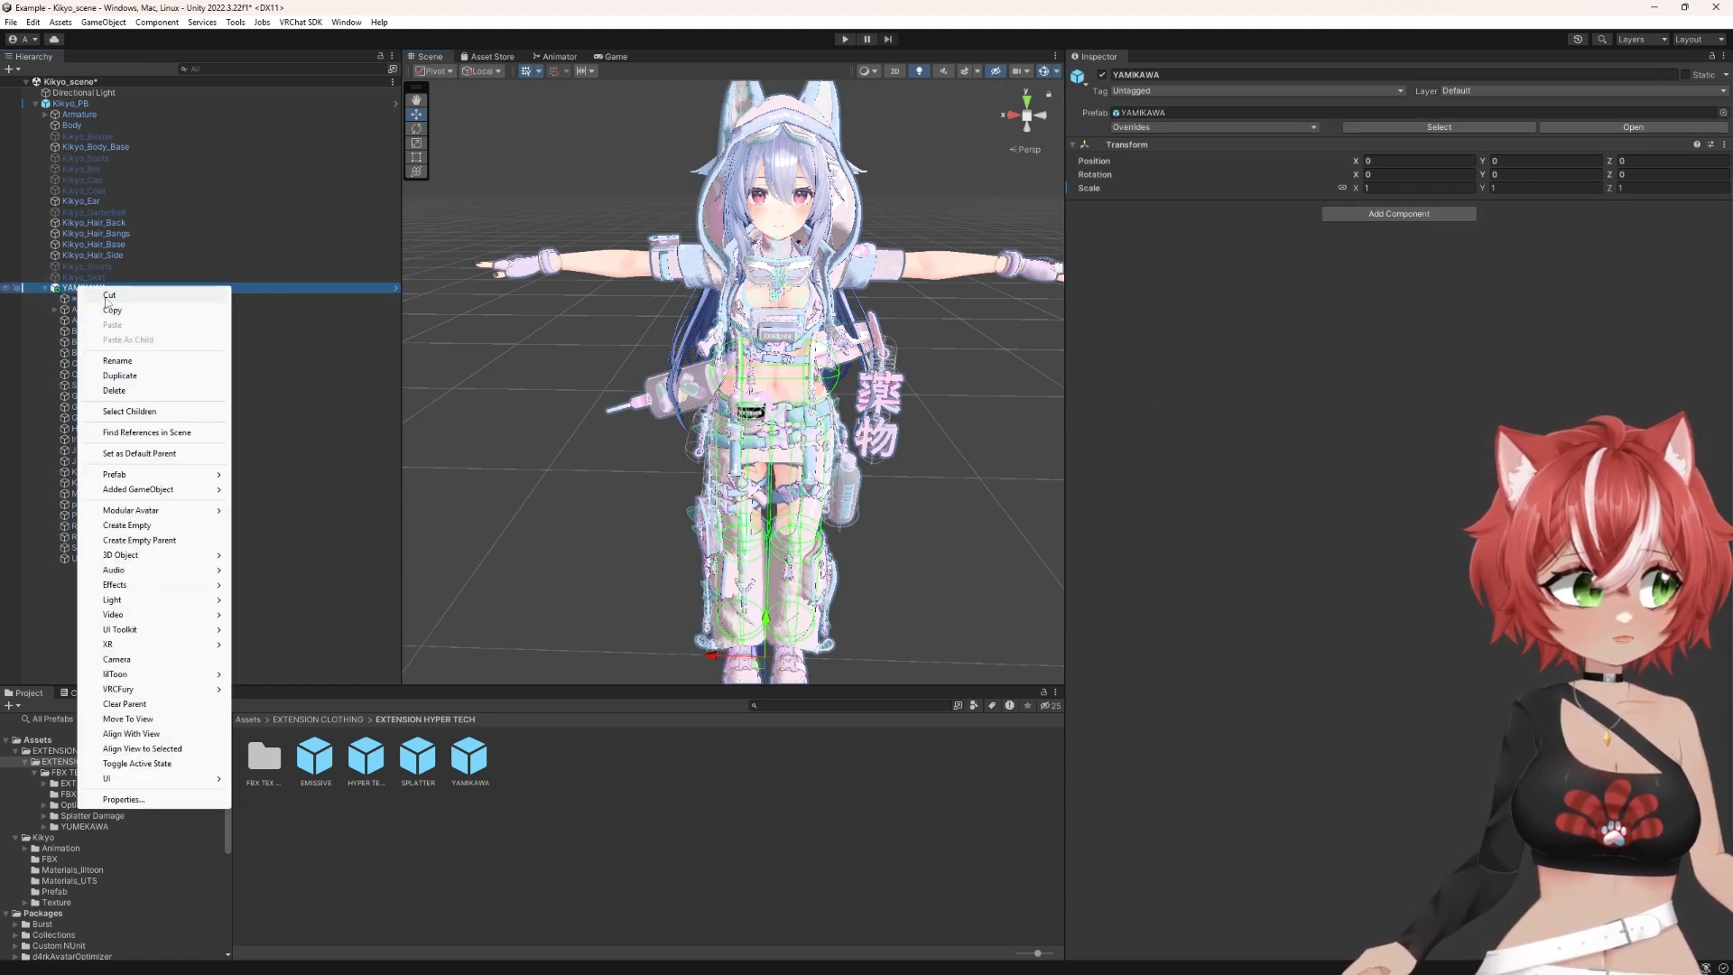
{"action": "mouse_move", "coordinate": [149, 517]}
{"action": "left_click", "coordinate": [255, 517]}
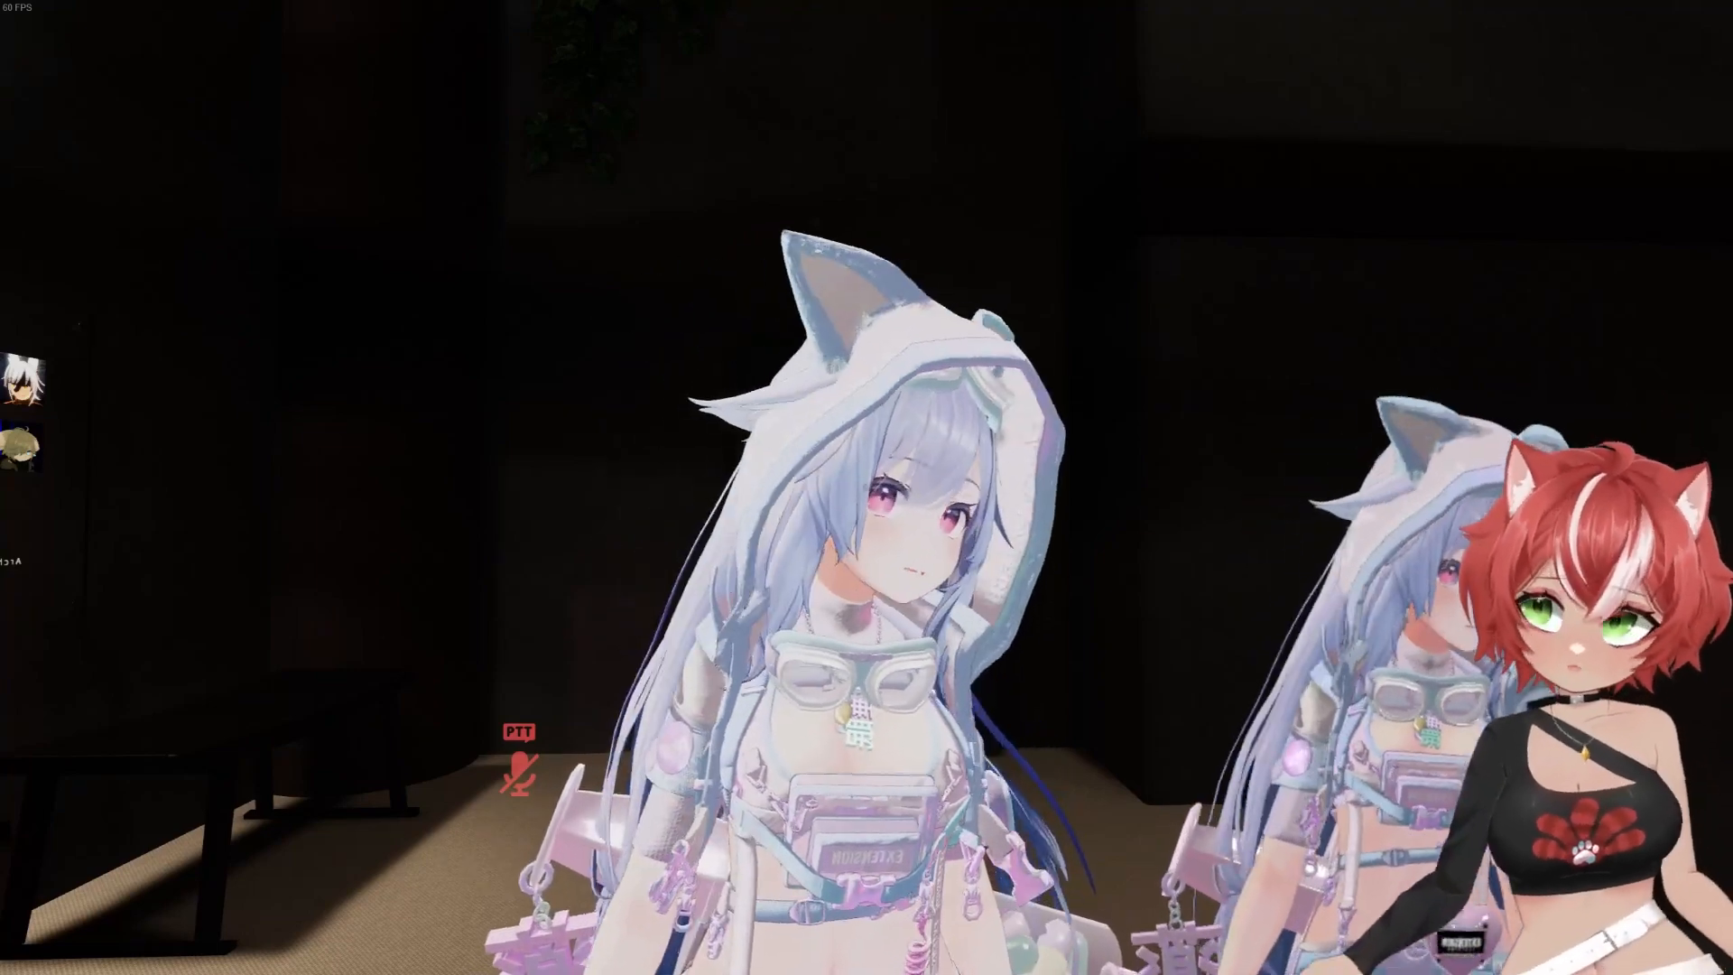
Step: Switch to VRChat, walk through the studio world to the Quick image generator and choose the Introduction image style
{"action": "key", "text": "s"}
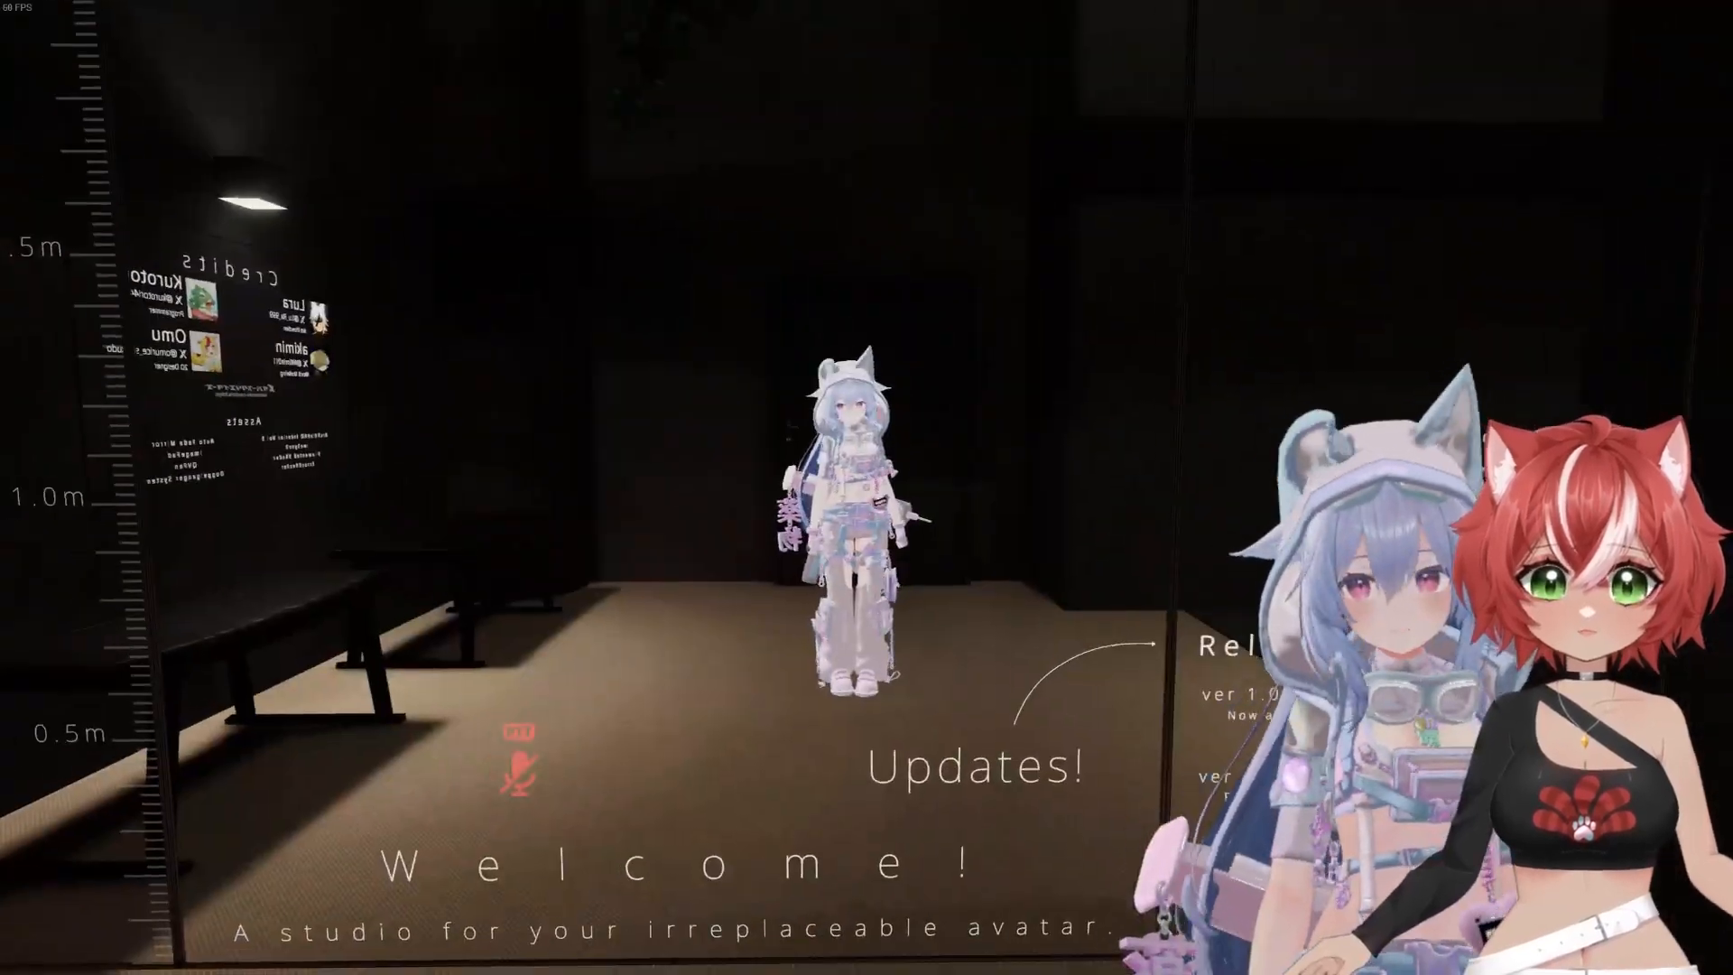
{"action": "key", "text": "w"}
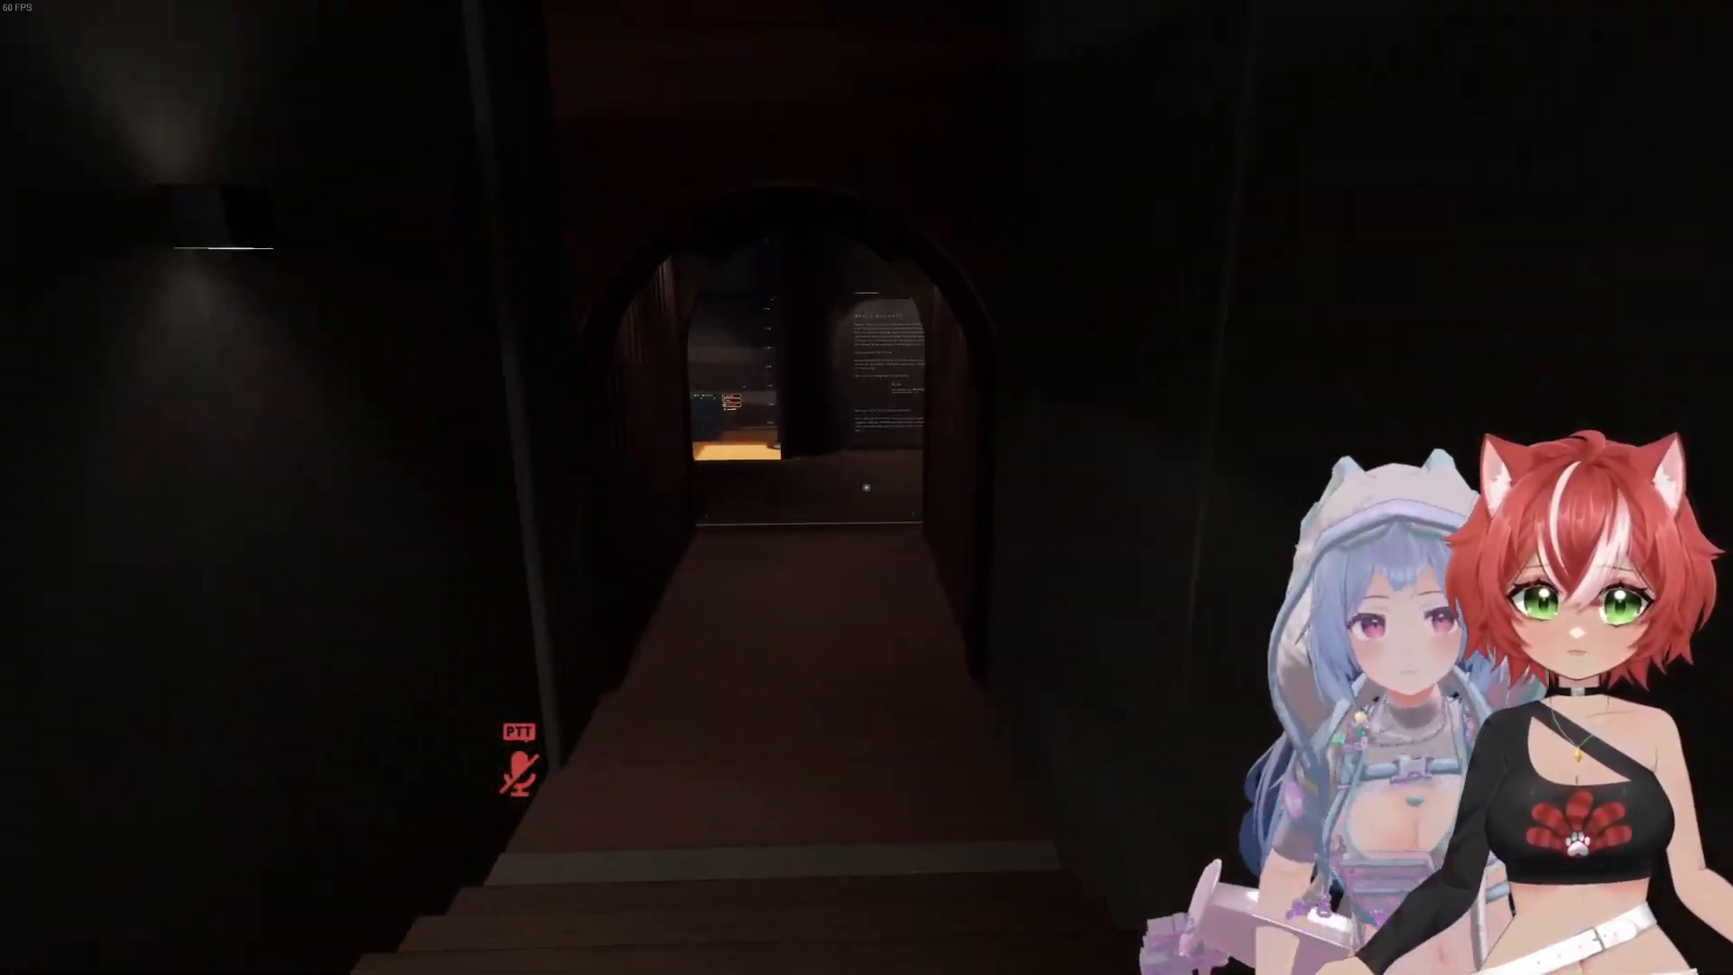
{"action": "key", "text": "w"}
{"action": "key", "text": "w"}
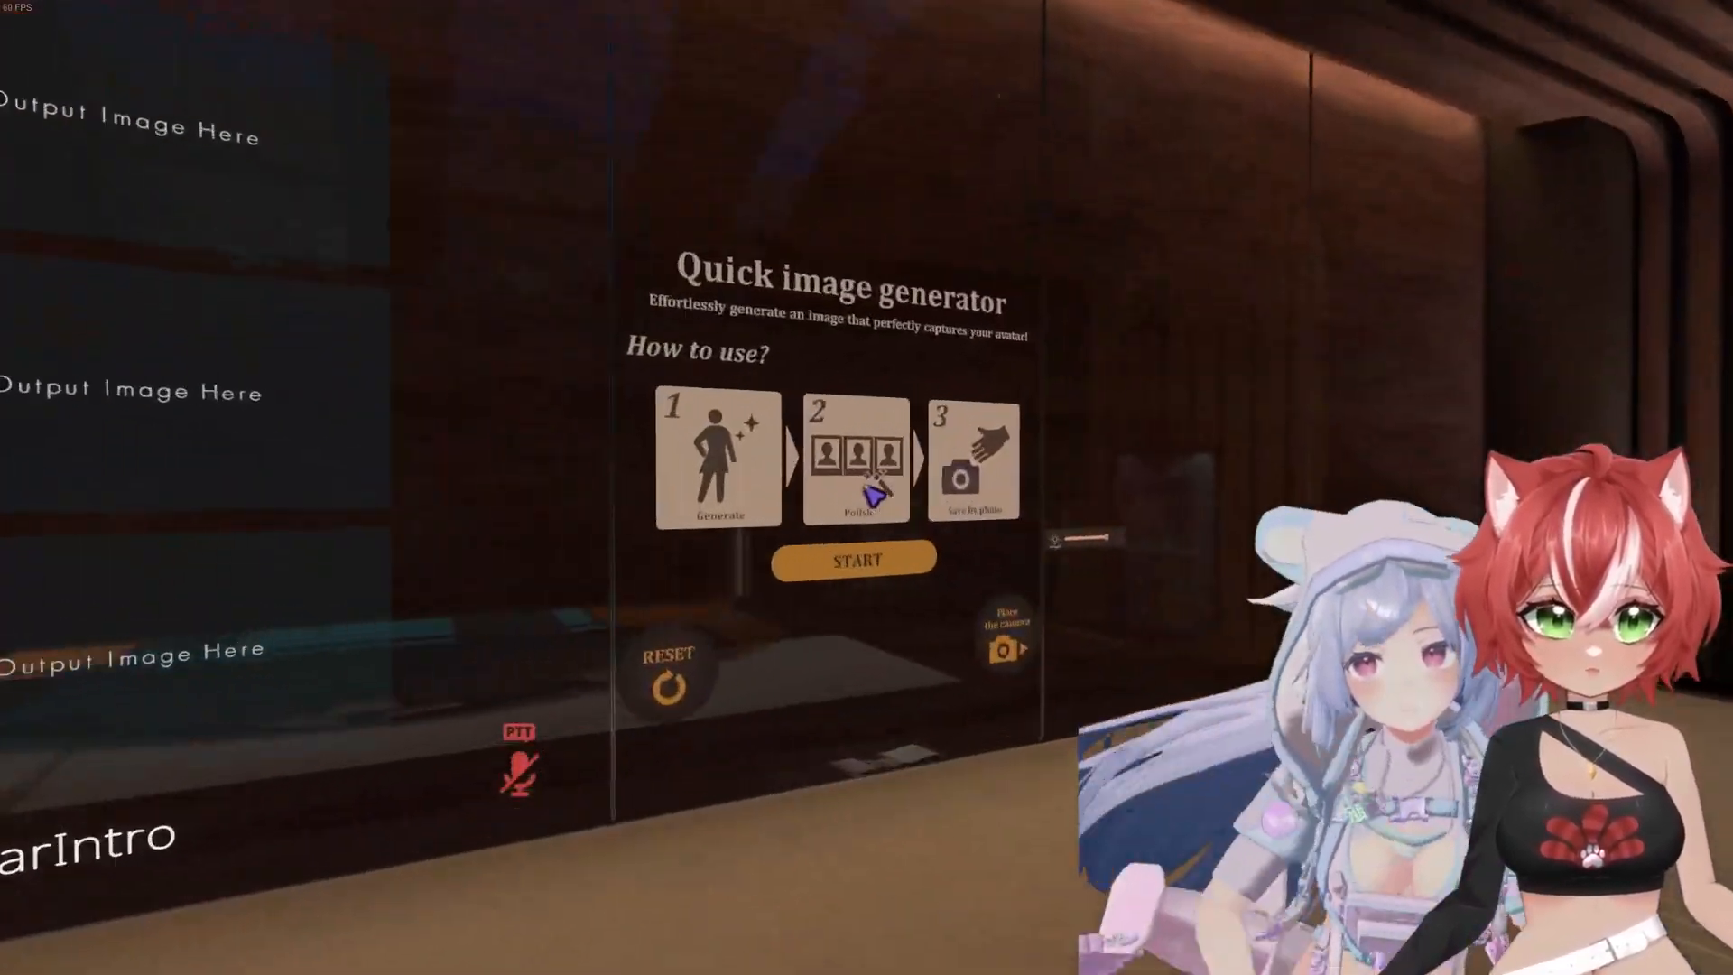
{"action": "key", "text": "w"}
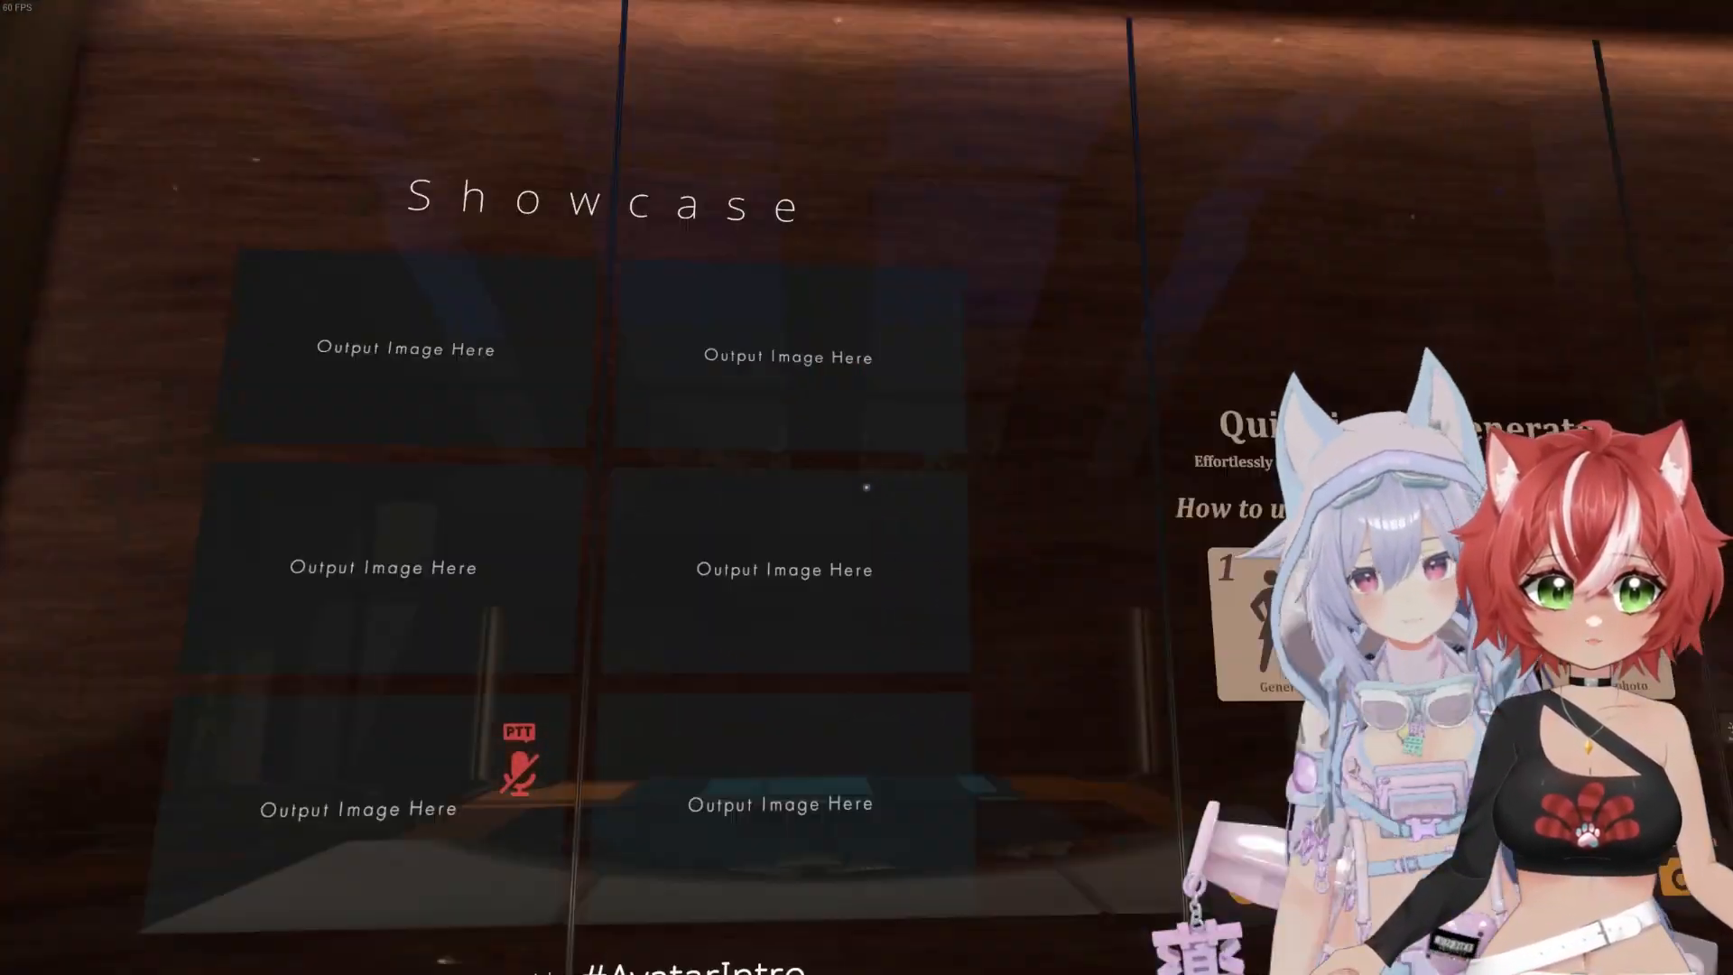
{"action": "key", "text": "w"}
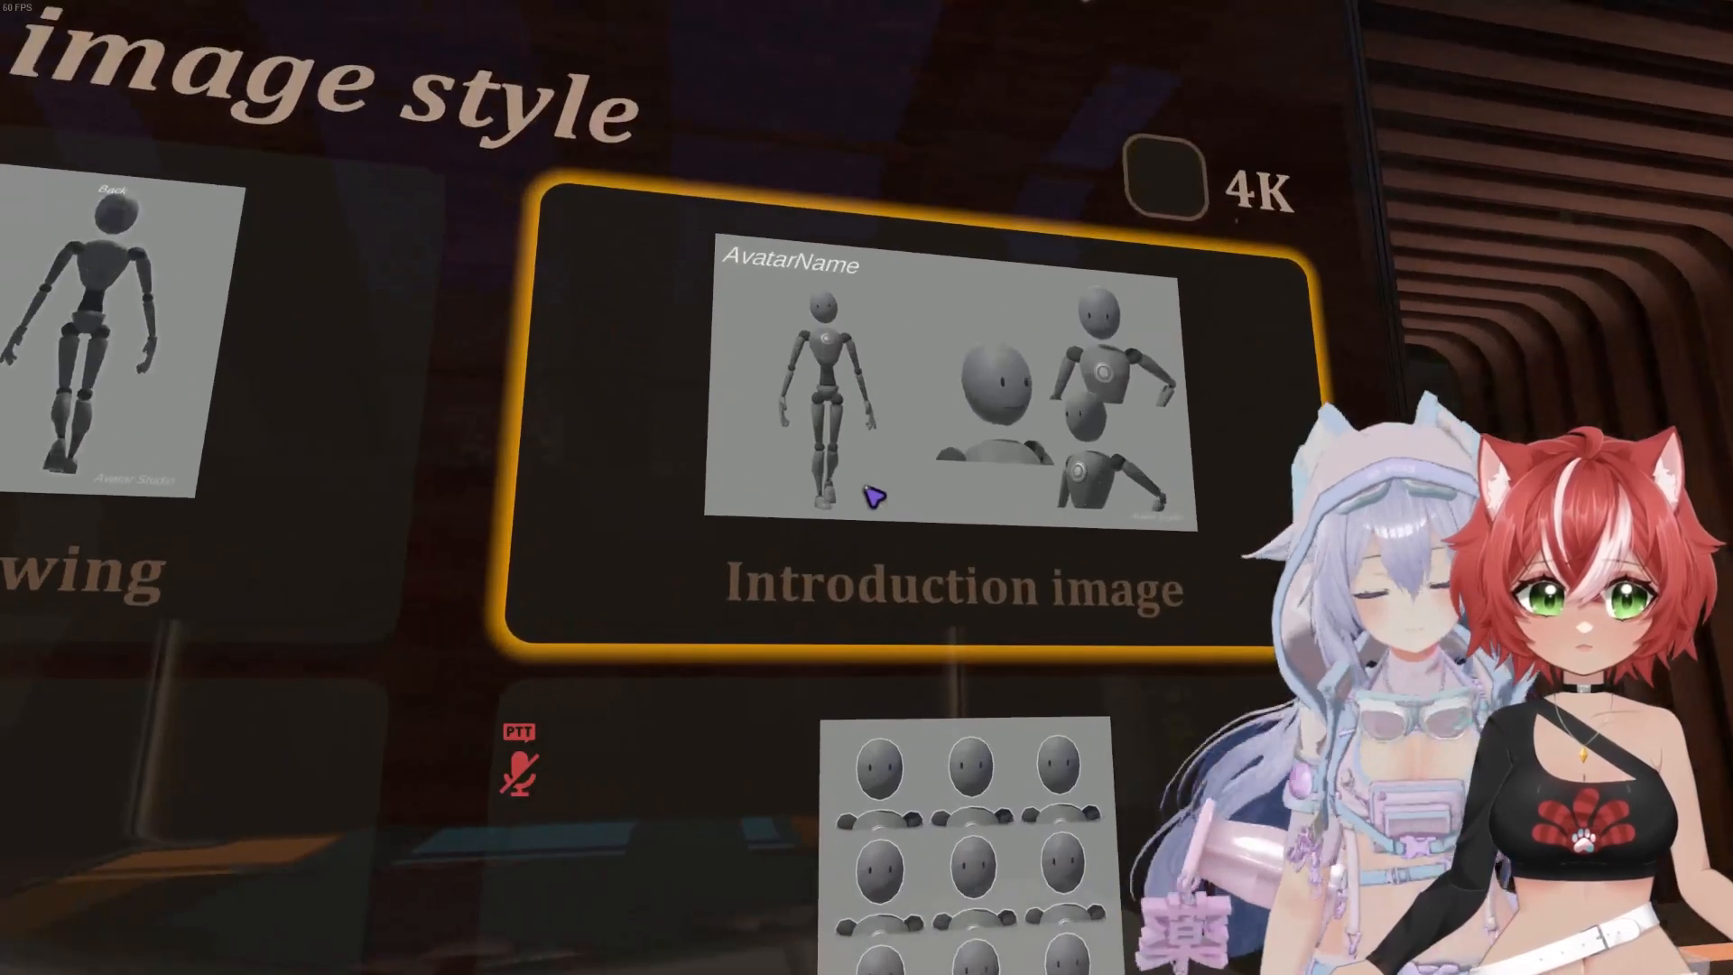
{"action": "left_click", "coordinate": [874, 493]}
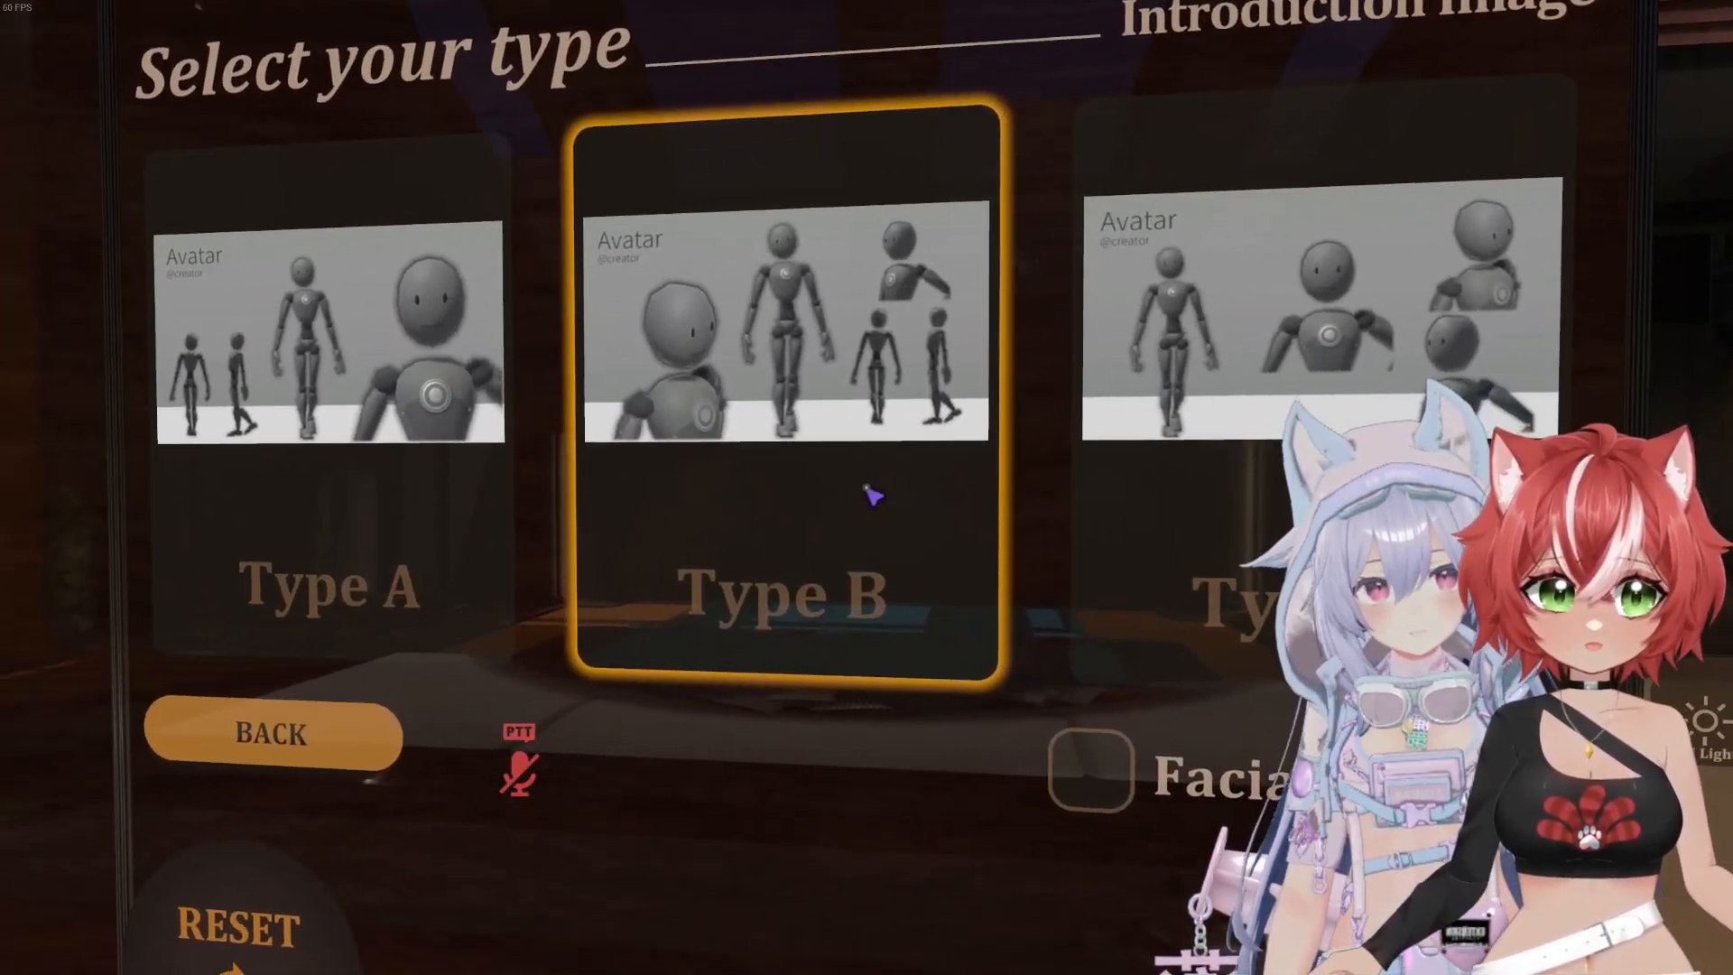
Step: Choose the Type B layout for the introduction image, proceed with the poses and get up from the seated state
{"action": "left_click", "coordinate": [874, 493]}
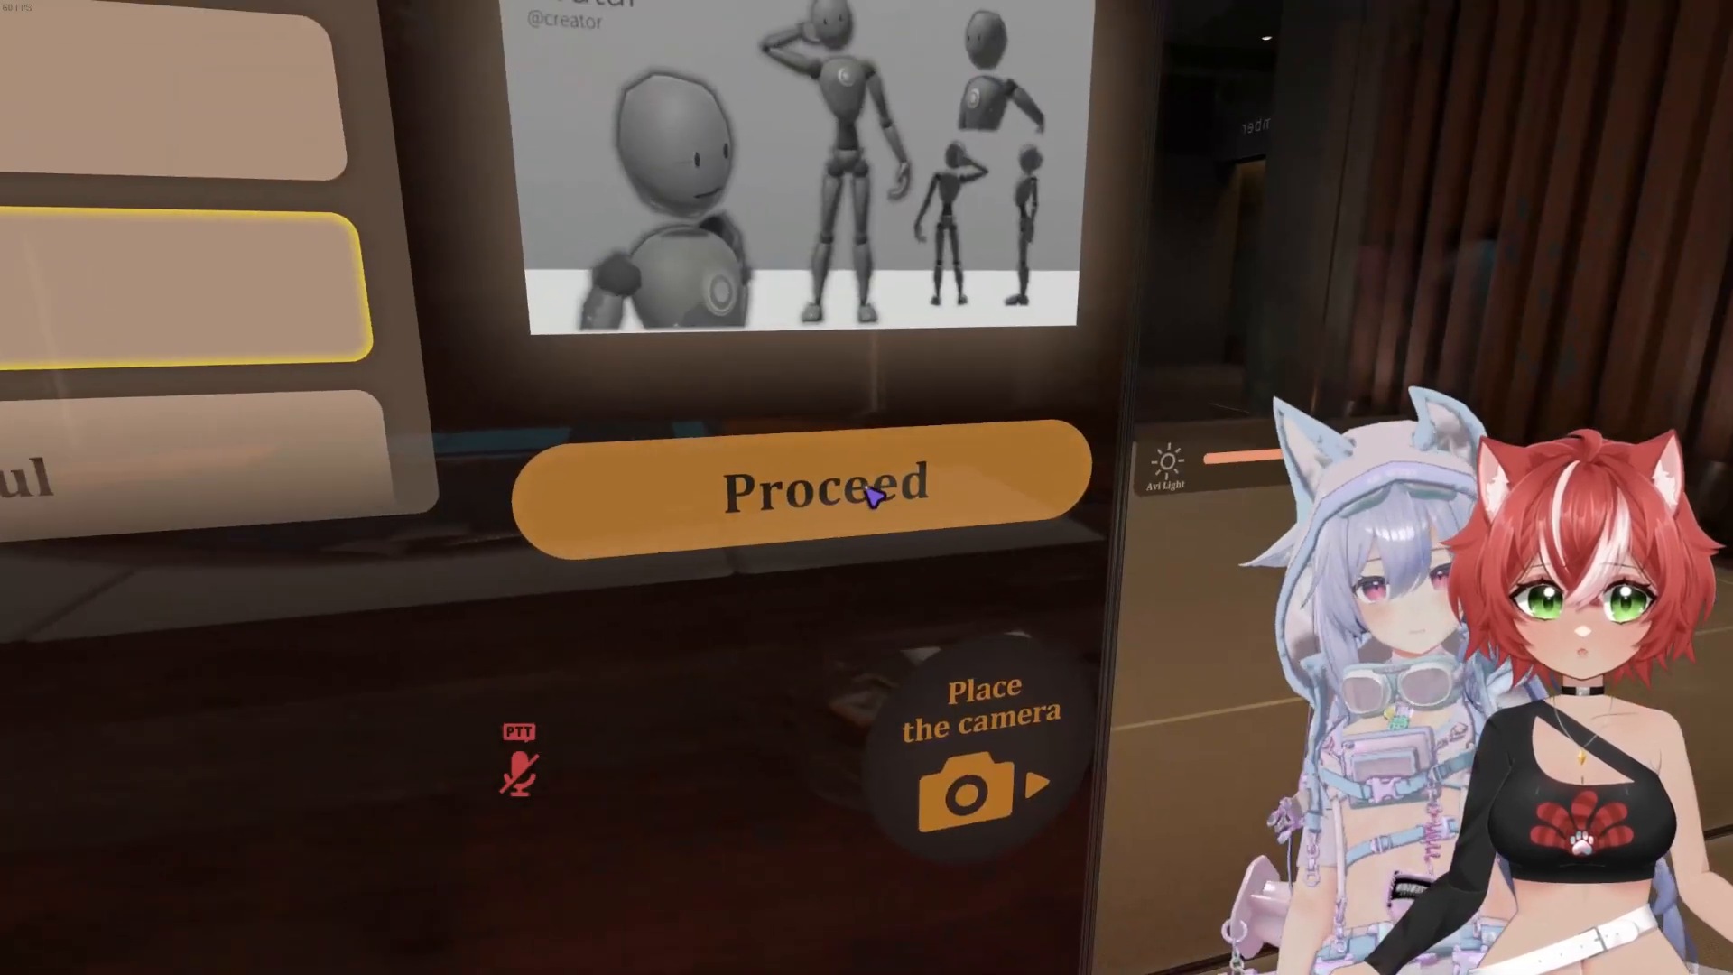
{"action": "left_click", "coordinate": [874, 493]}
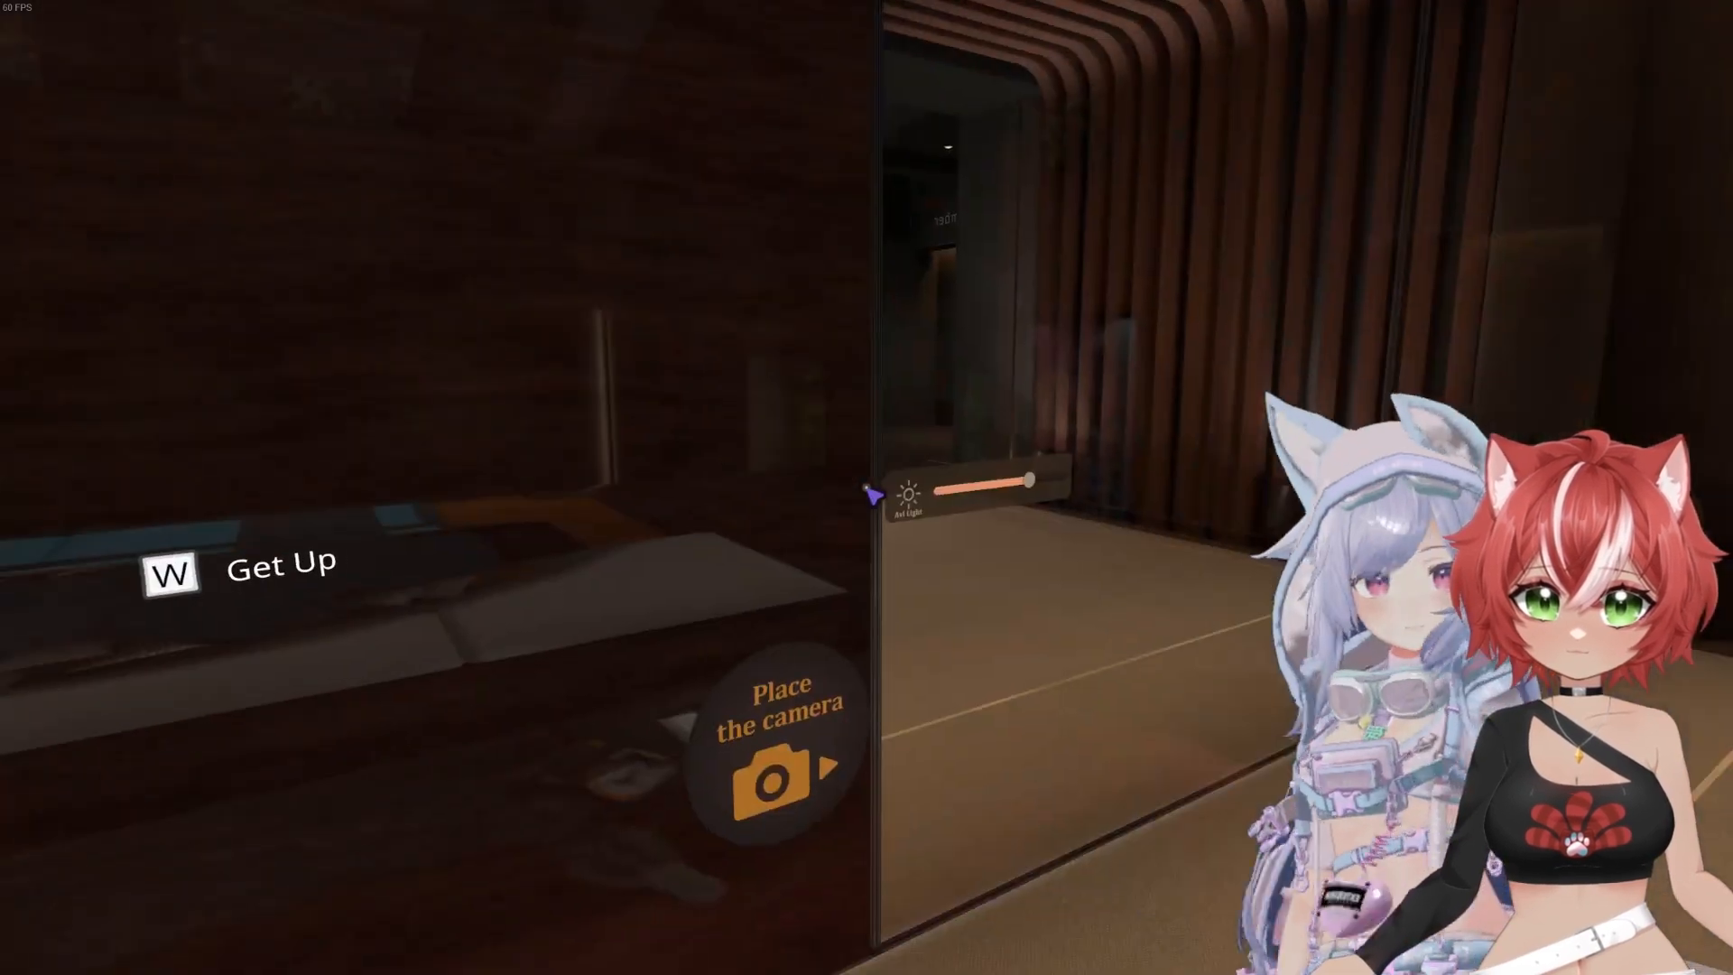
{"action": "key", "text": "w"}
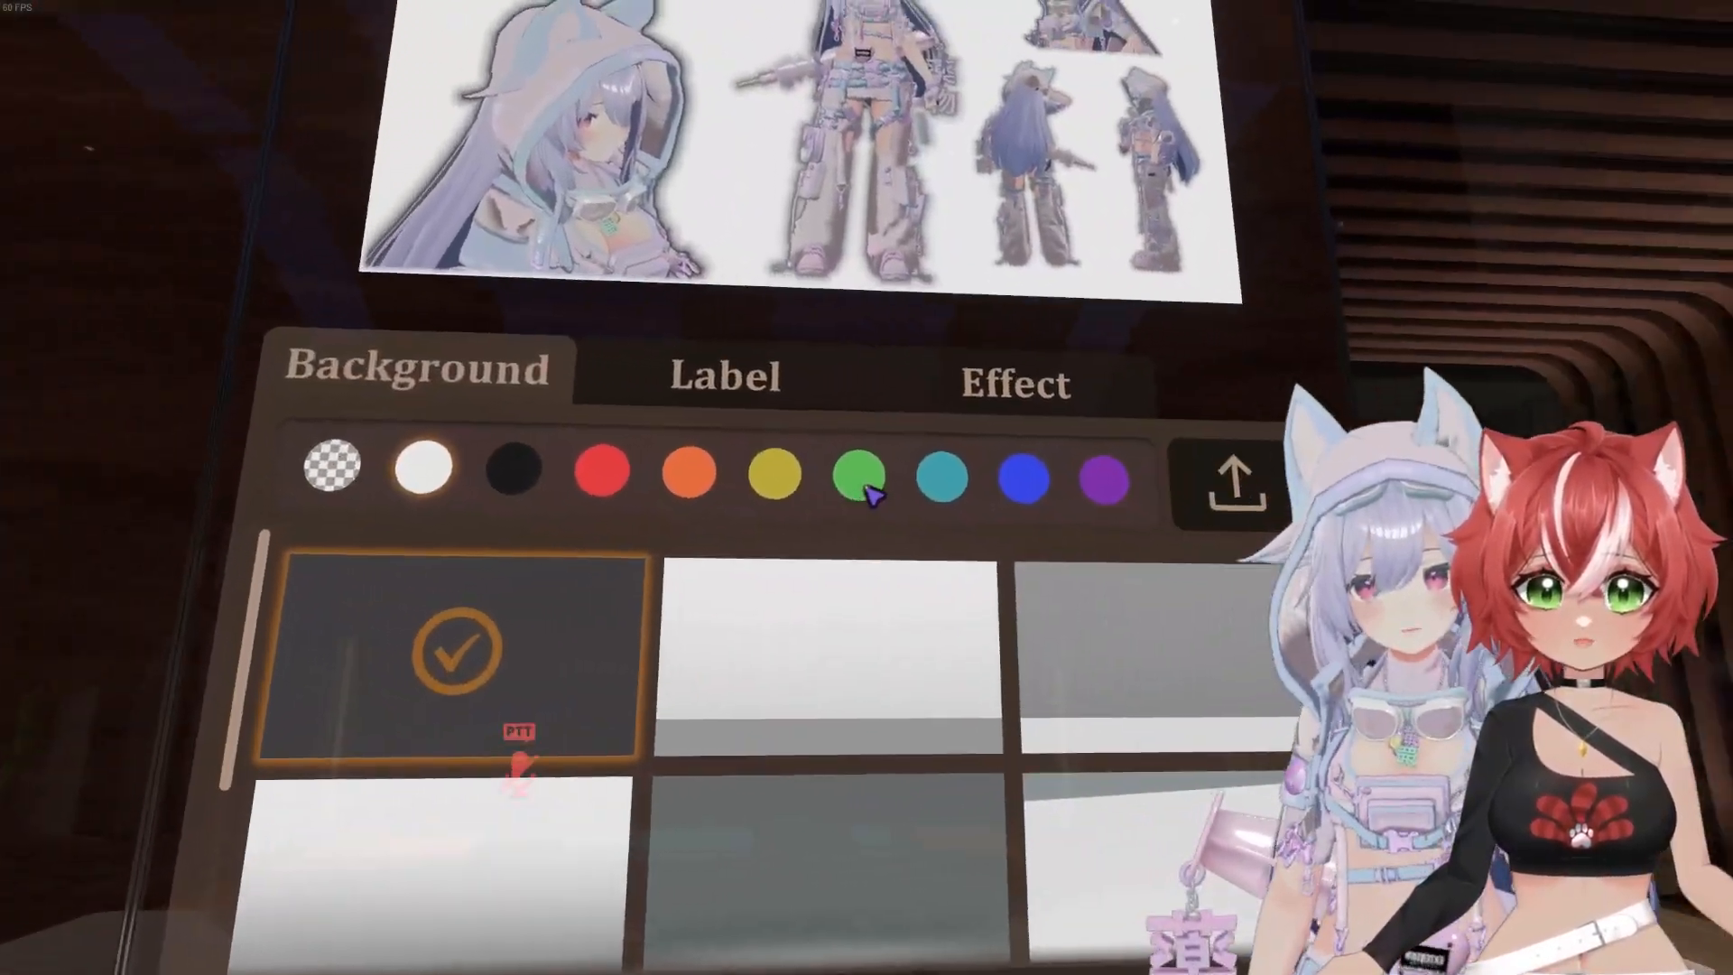
Step: Try the teal and orange backgrounds, choose the purple gradient background and complete the introduction image
{"action": "left_click", "coordinate": [866, 487]}
{"action": "left_click", "coordinate": [866, 488]}
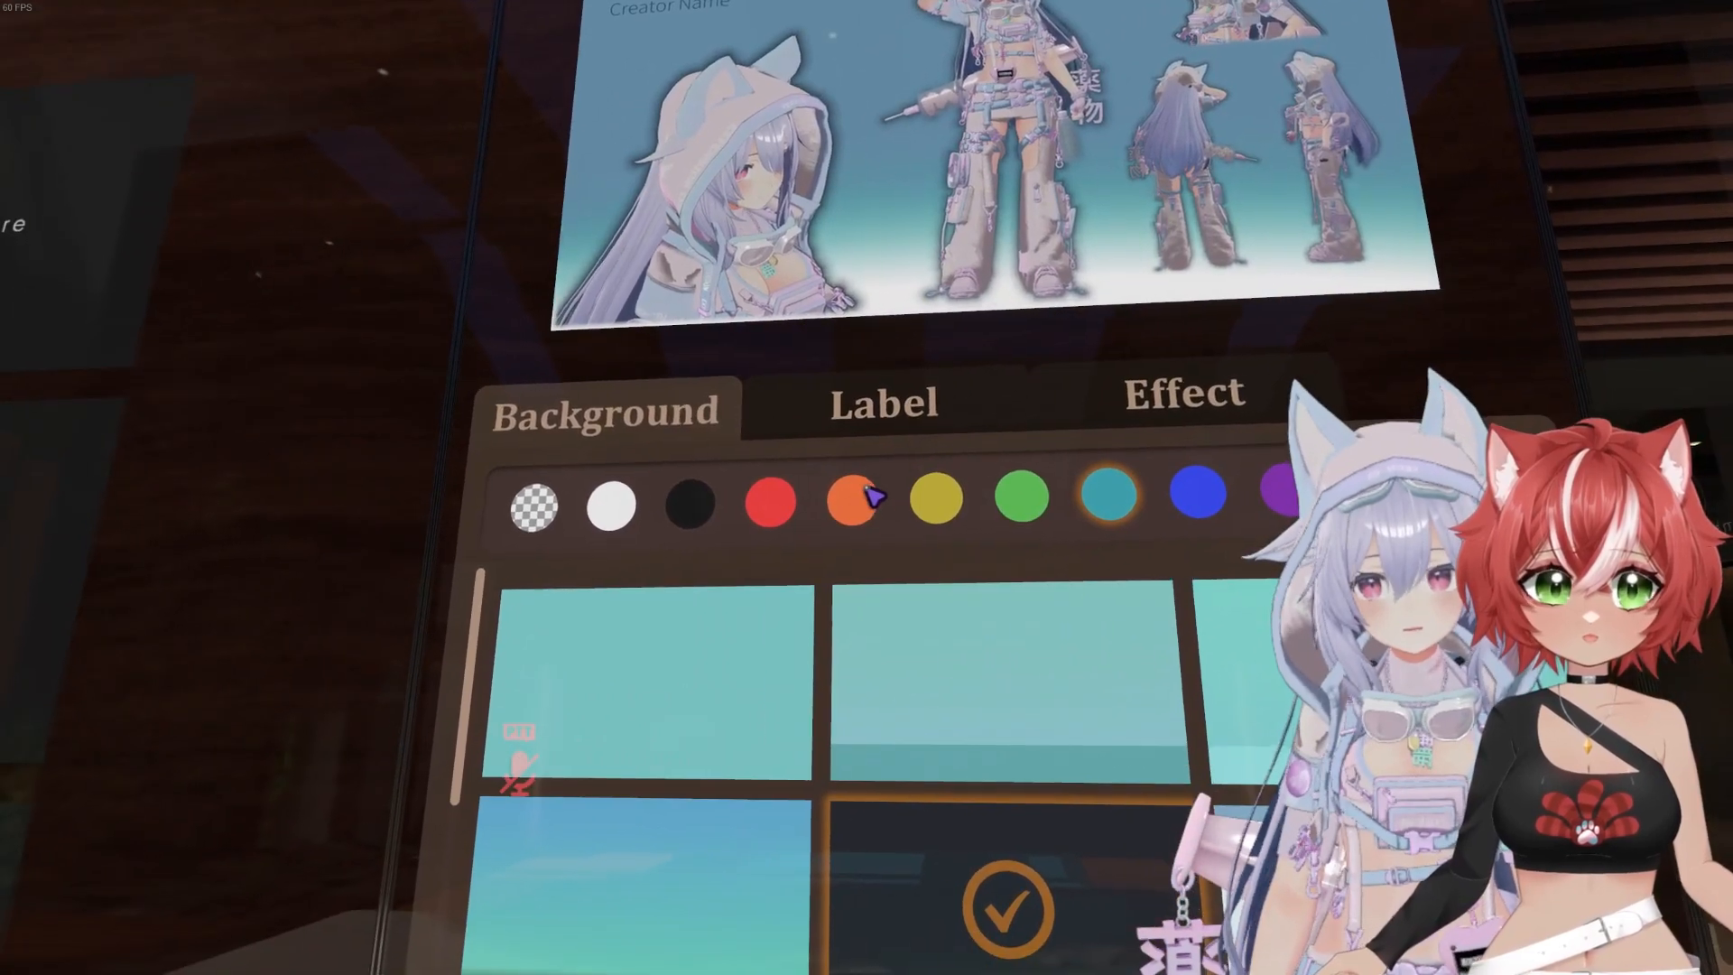
{"action": "left_click", "coordinate": [871, 495]}
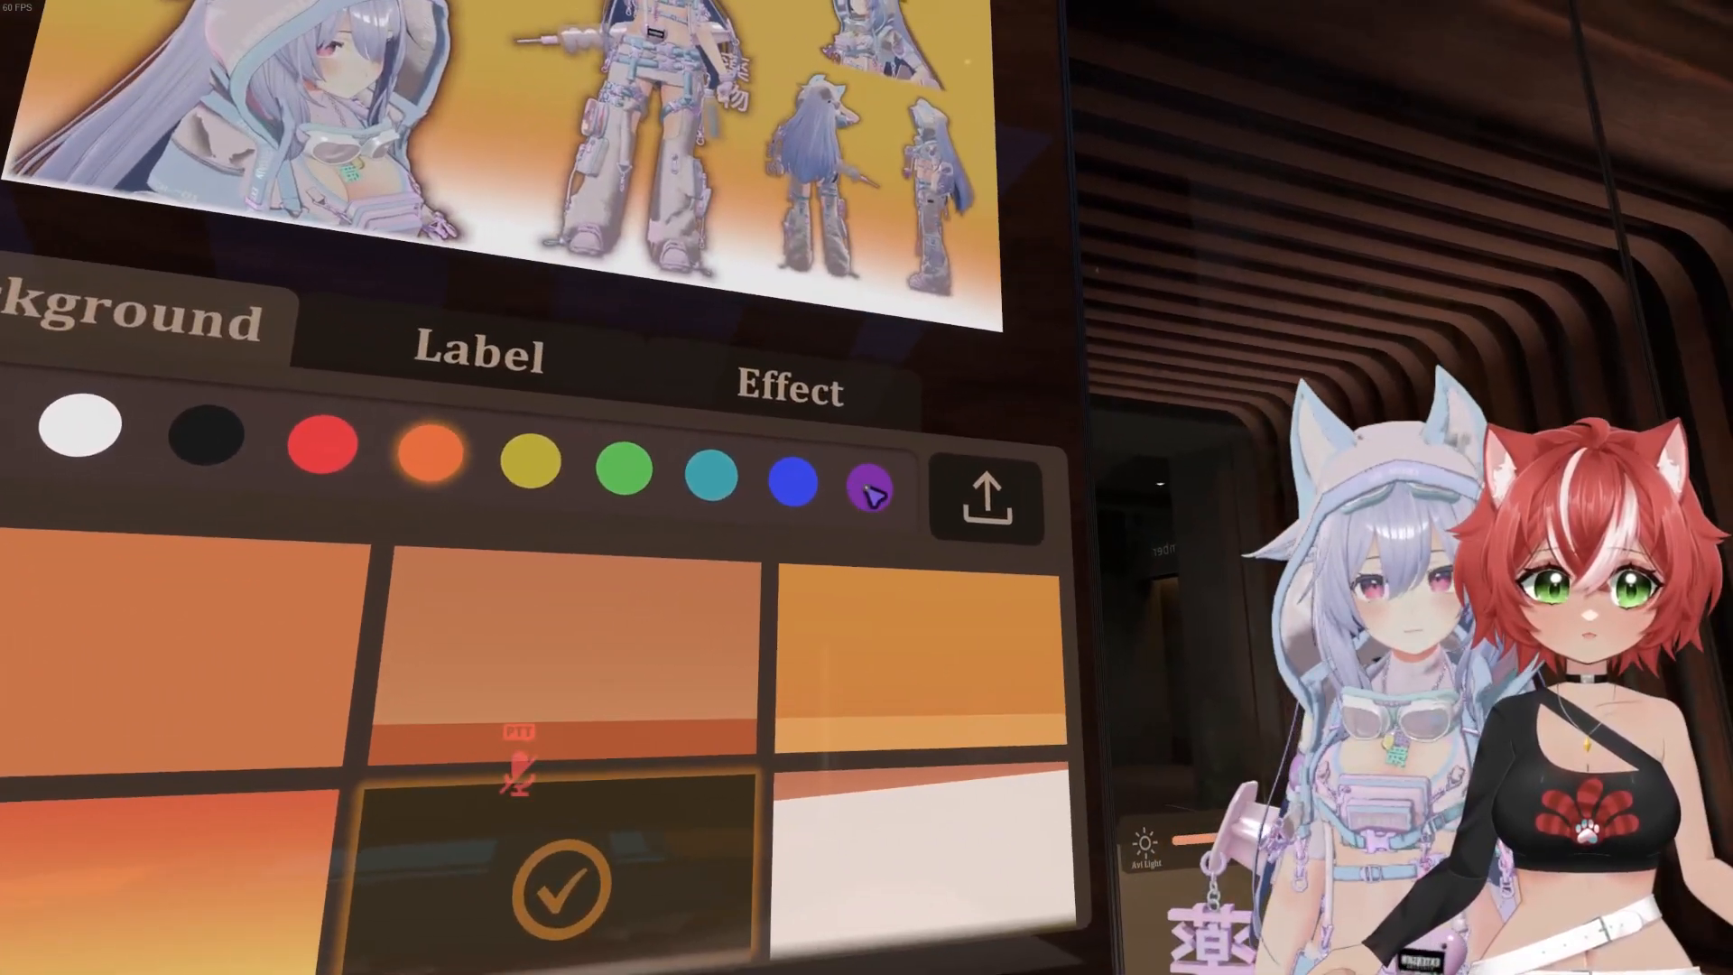
{"action": "left_click", "coordinate": [871, 494]}
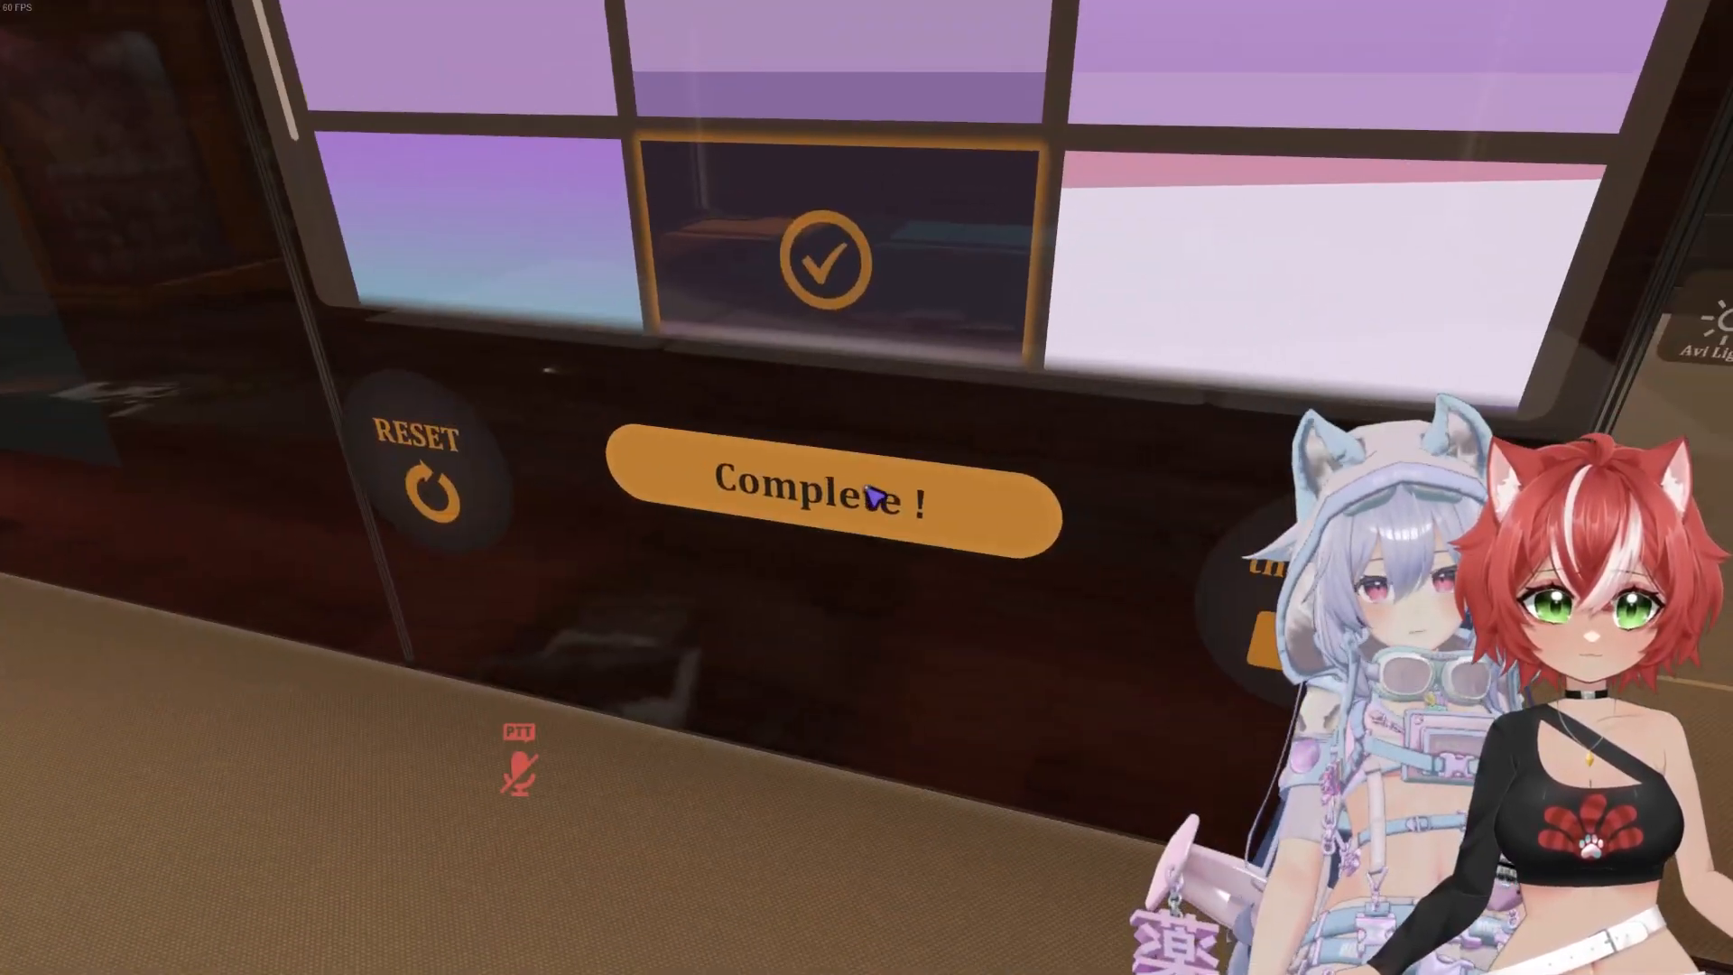
{"action": "left_click", "coordinate": [871, 495]}
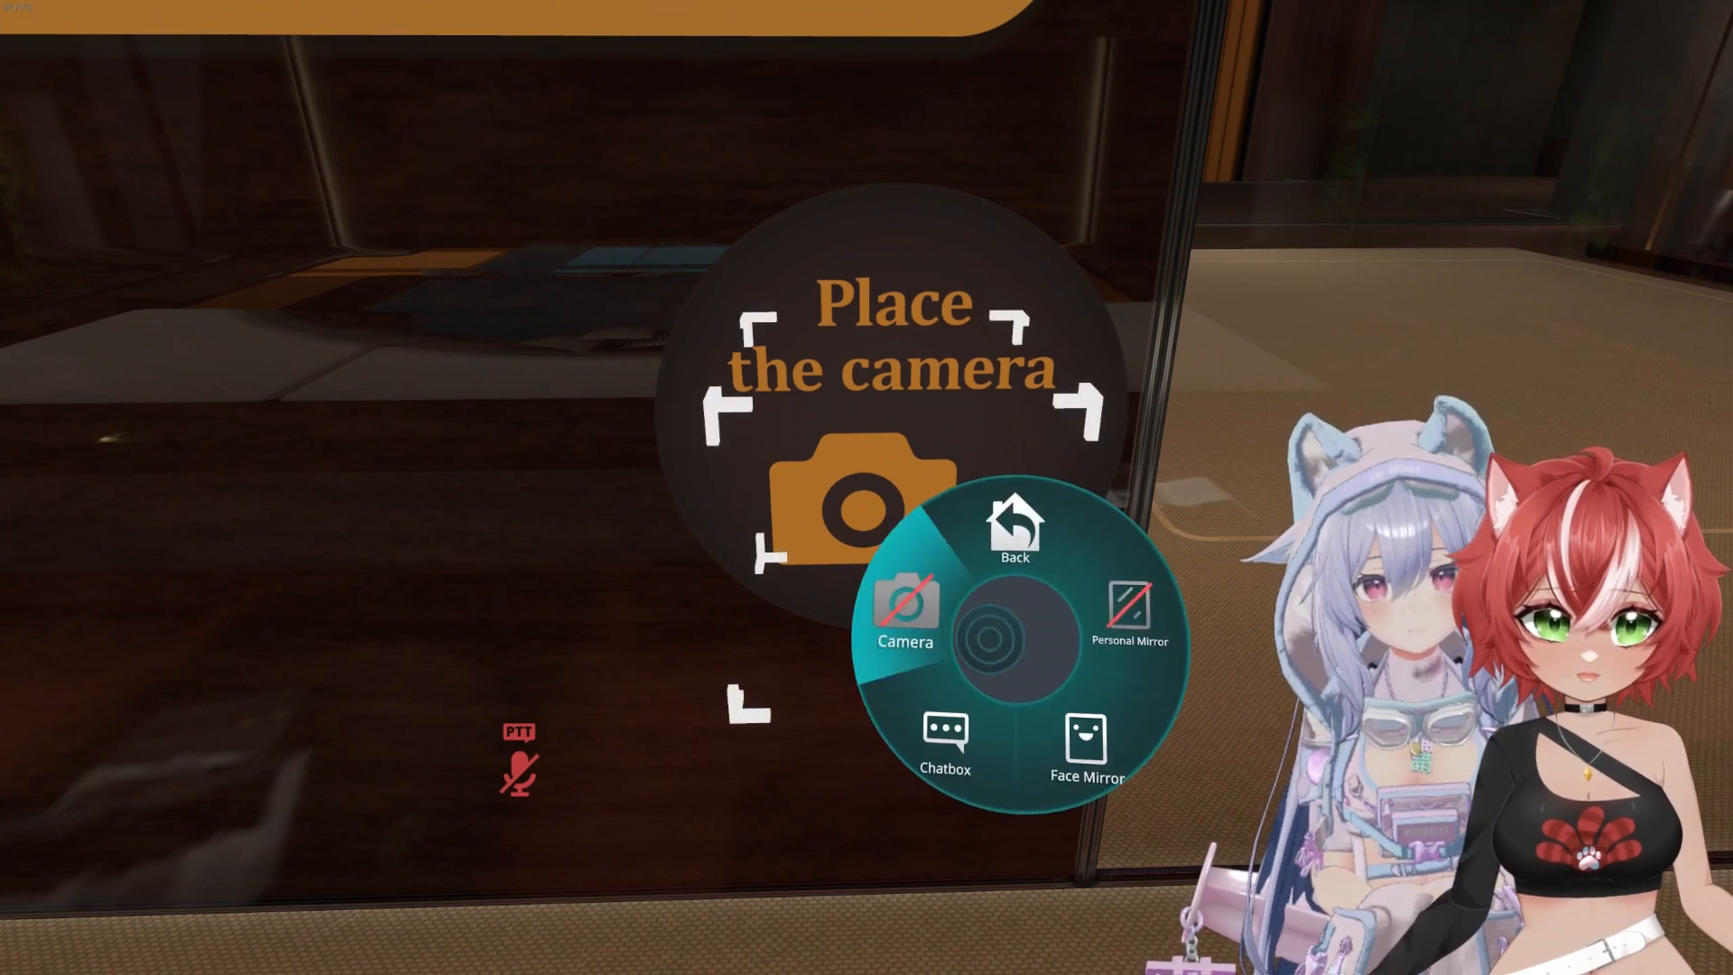
Step: Open the VRChat camera to view the finished introduction image, and close the camera again
{"action": "left_click", "coordinate": [871, 492]}
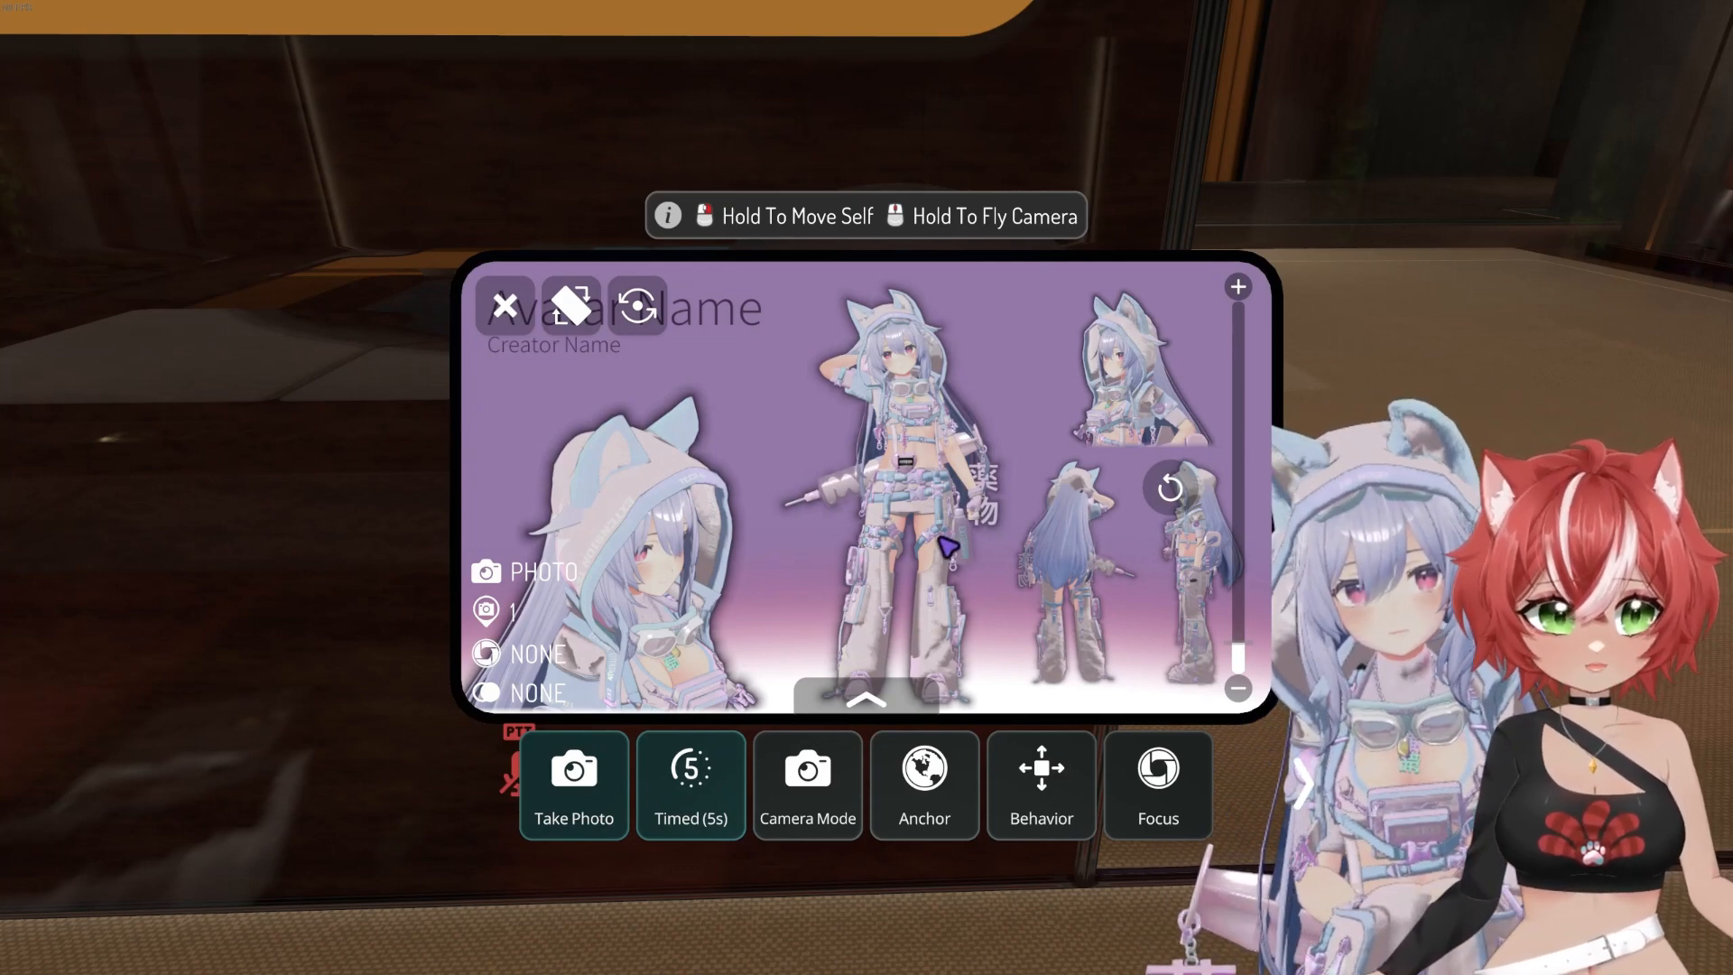
{"action": "key", "text": "Escape"}
{"action": "key", "text": "Escape"}
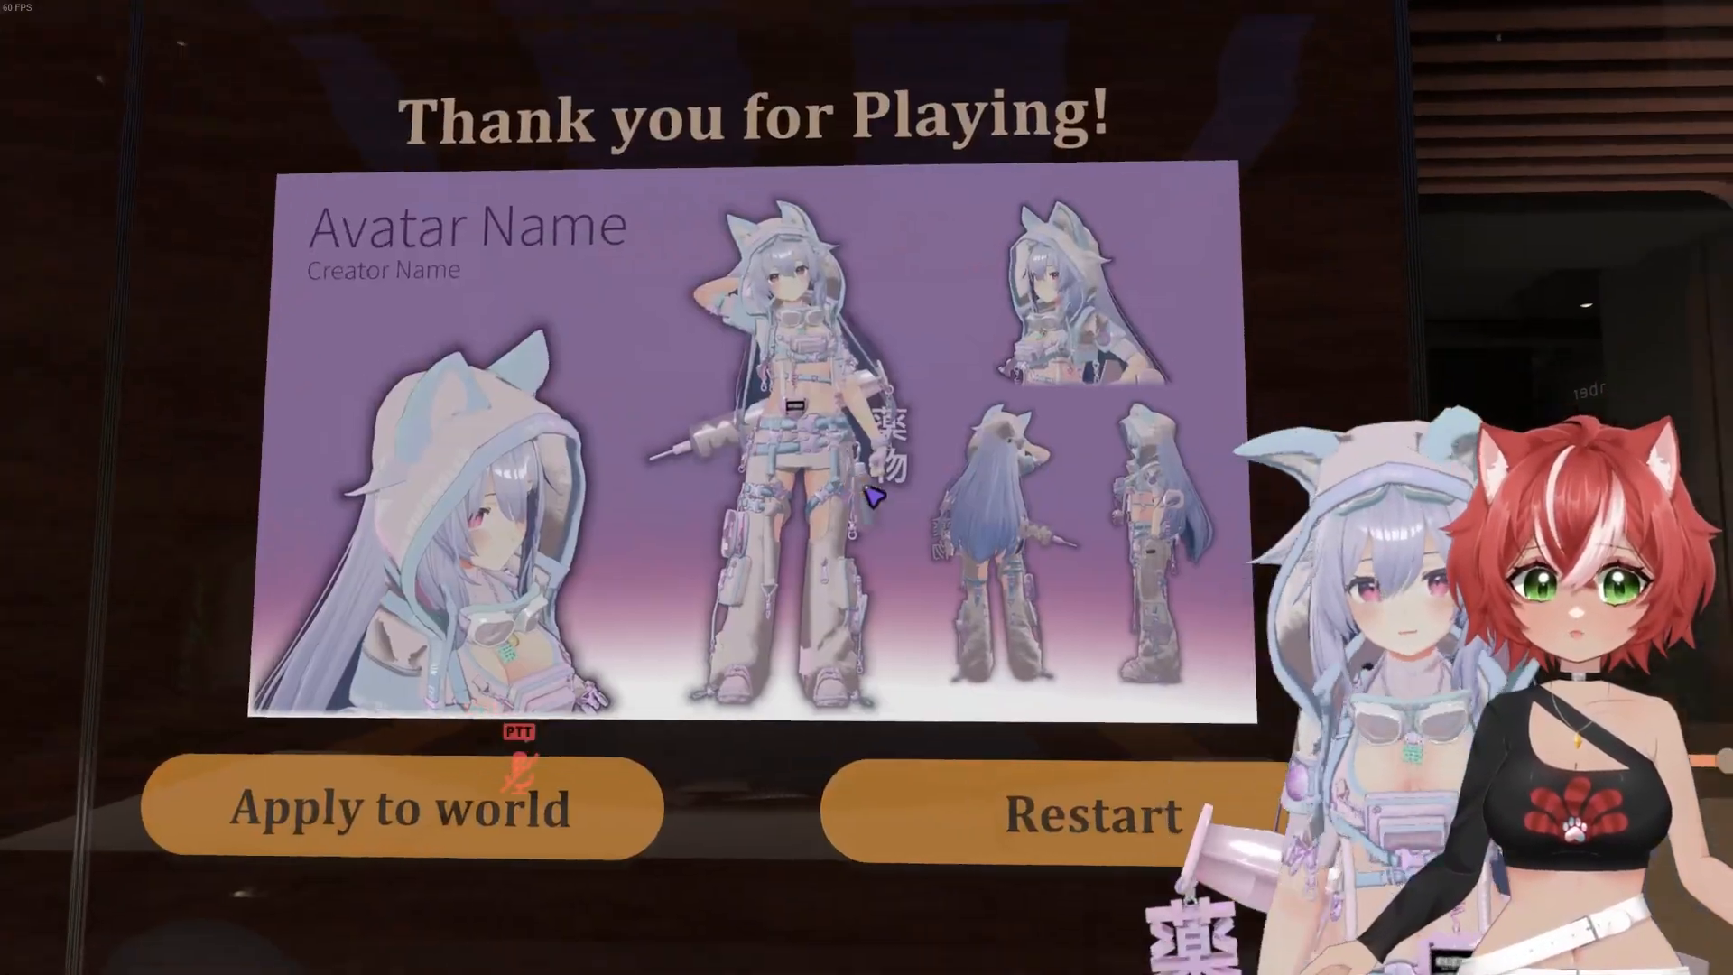
Step: Face the mirror and browse the avatar's expressions menu for its outfit-switching entries
{"action": "key", "text": "d"}
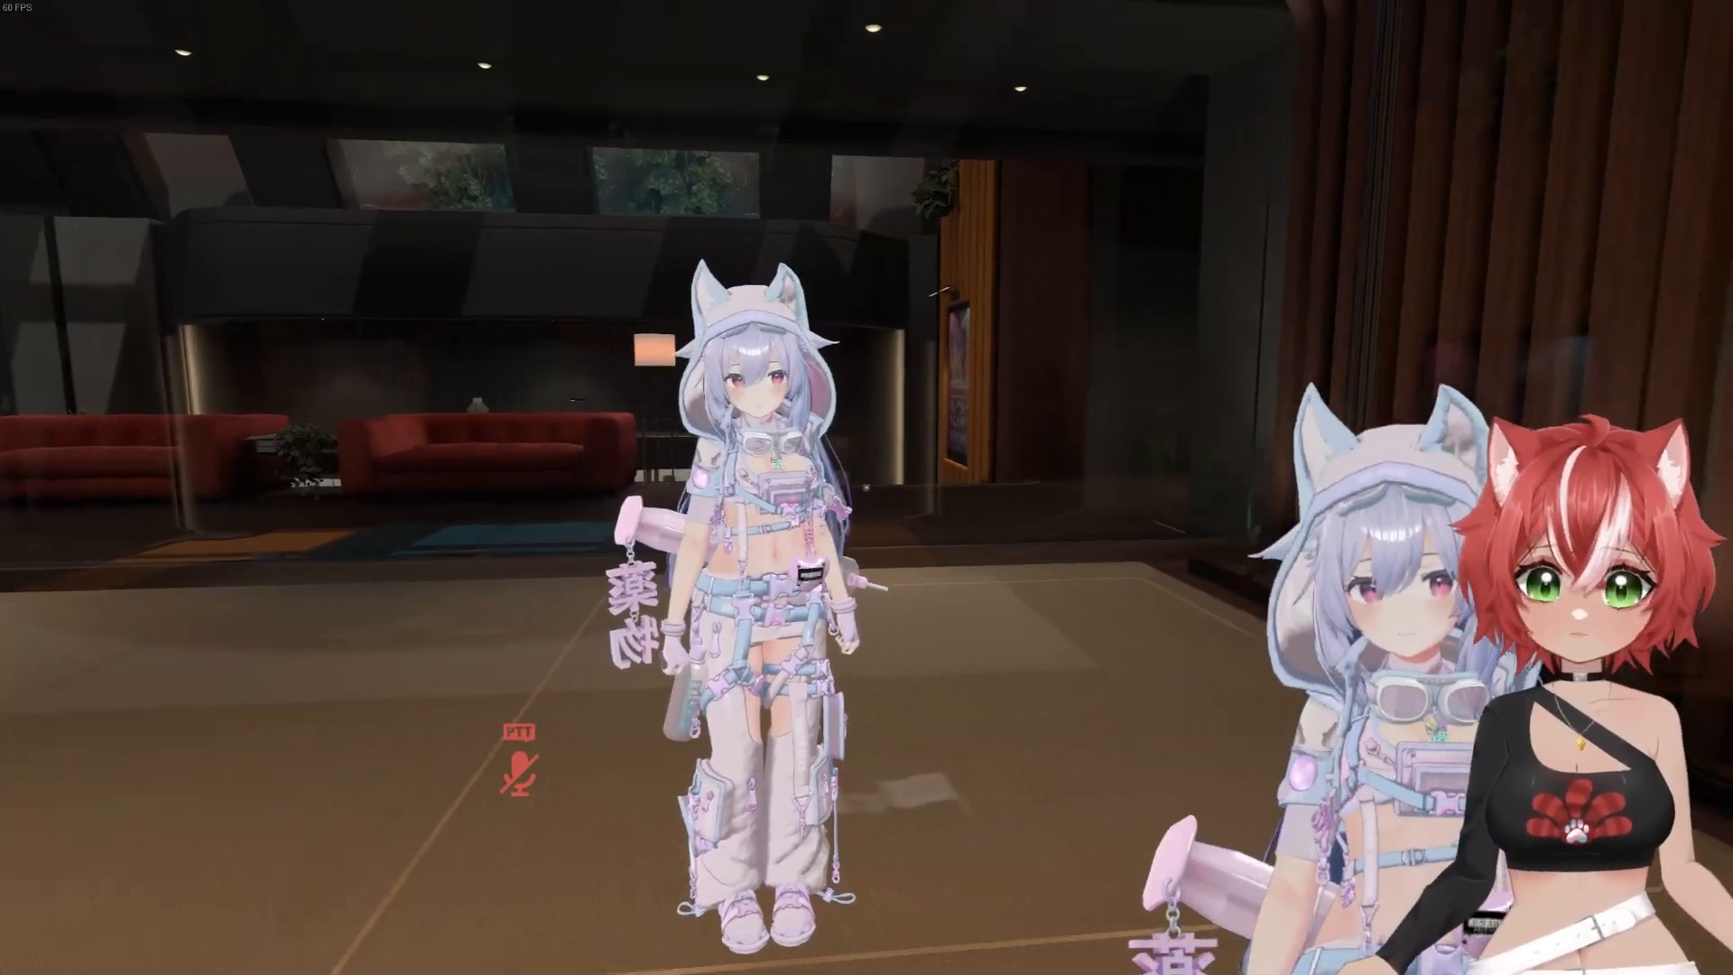
{"action": "key", "text": "r"}
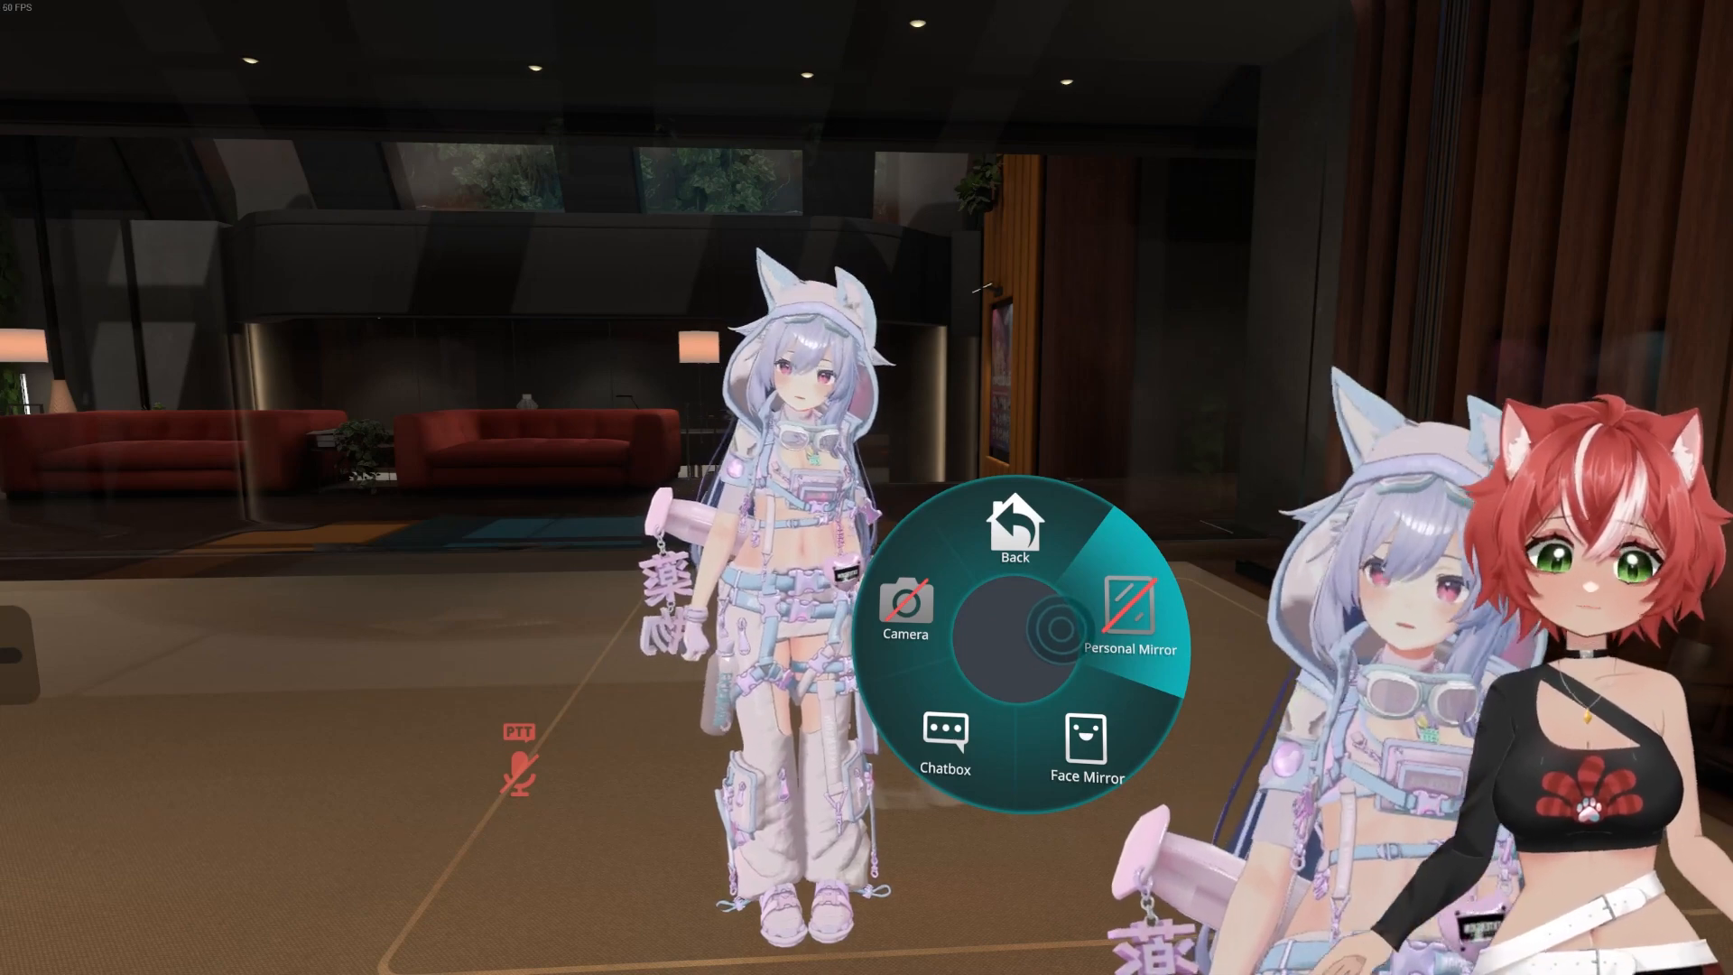
{"action": "left_click", "coordinate": [1031, 596]}
{"action": "left_click", "coordinate": [1031, 587]}
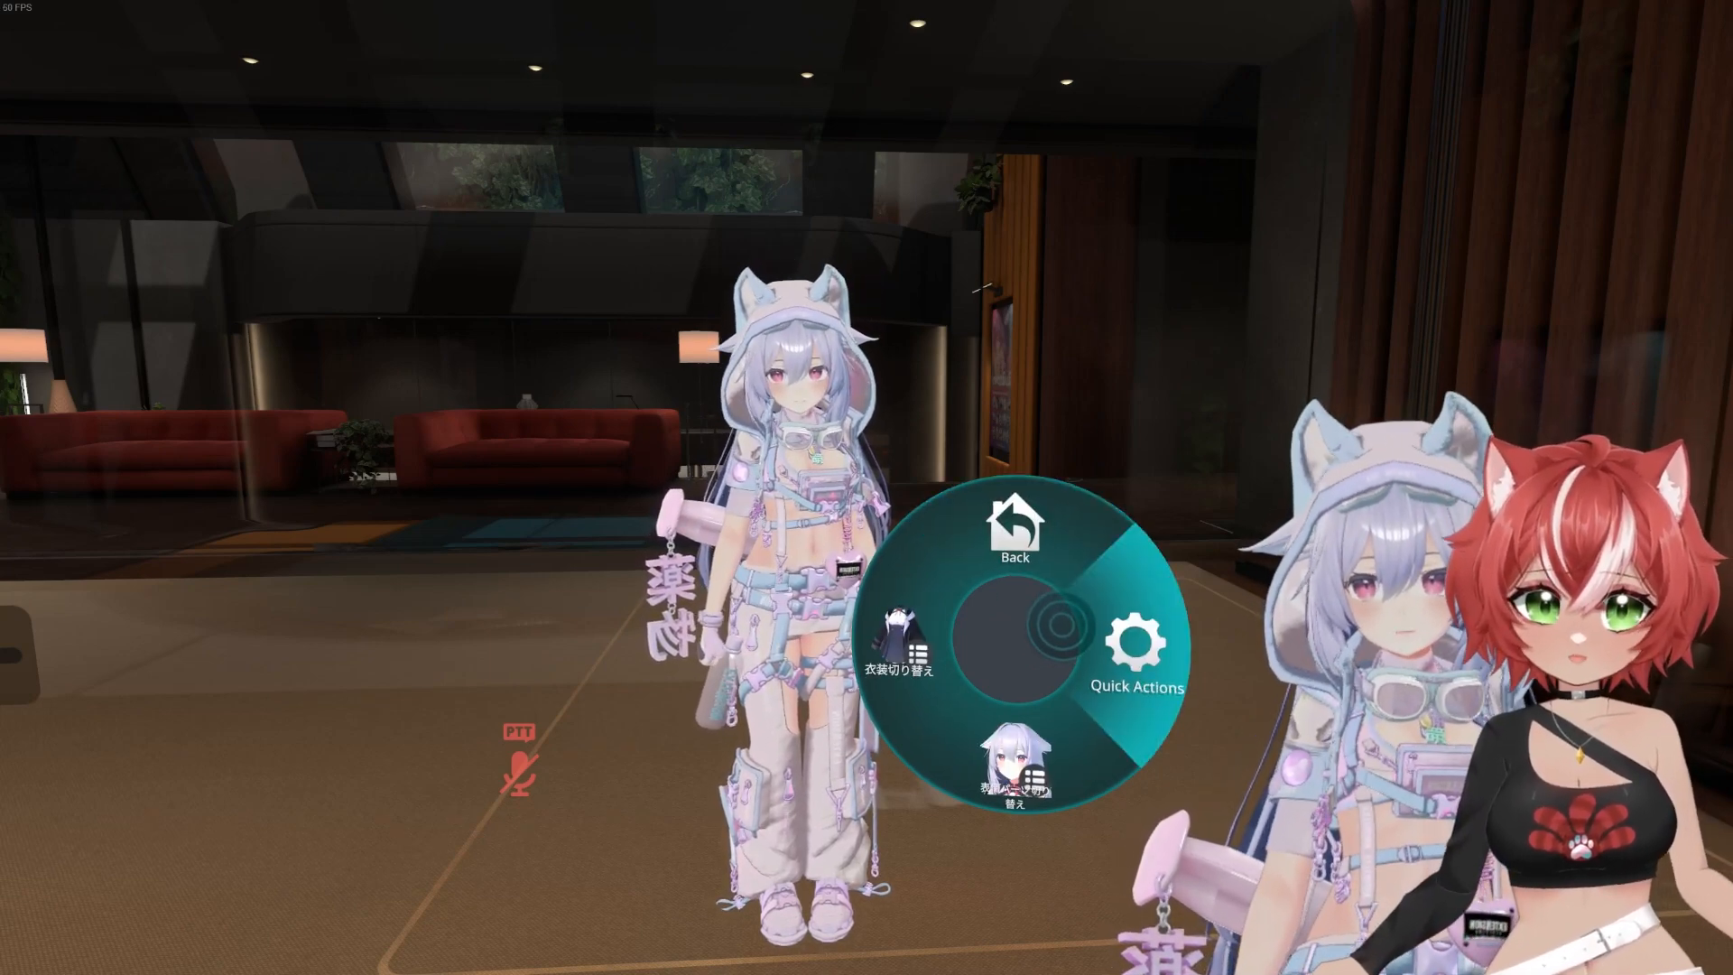
{"action": "left_click", "coordinate": [1019, 658]}
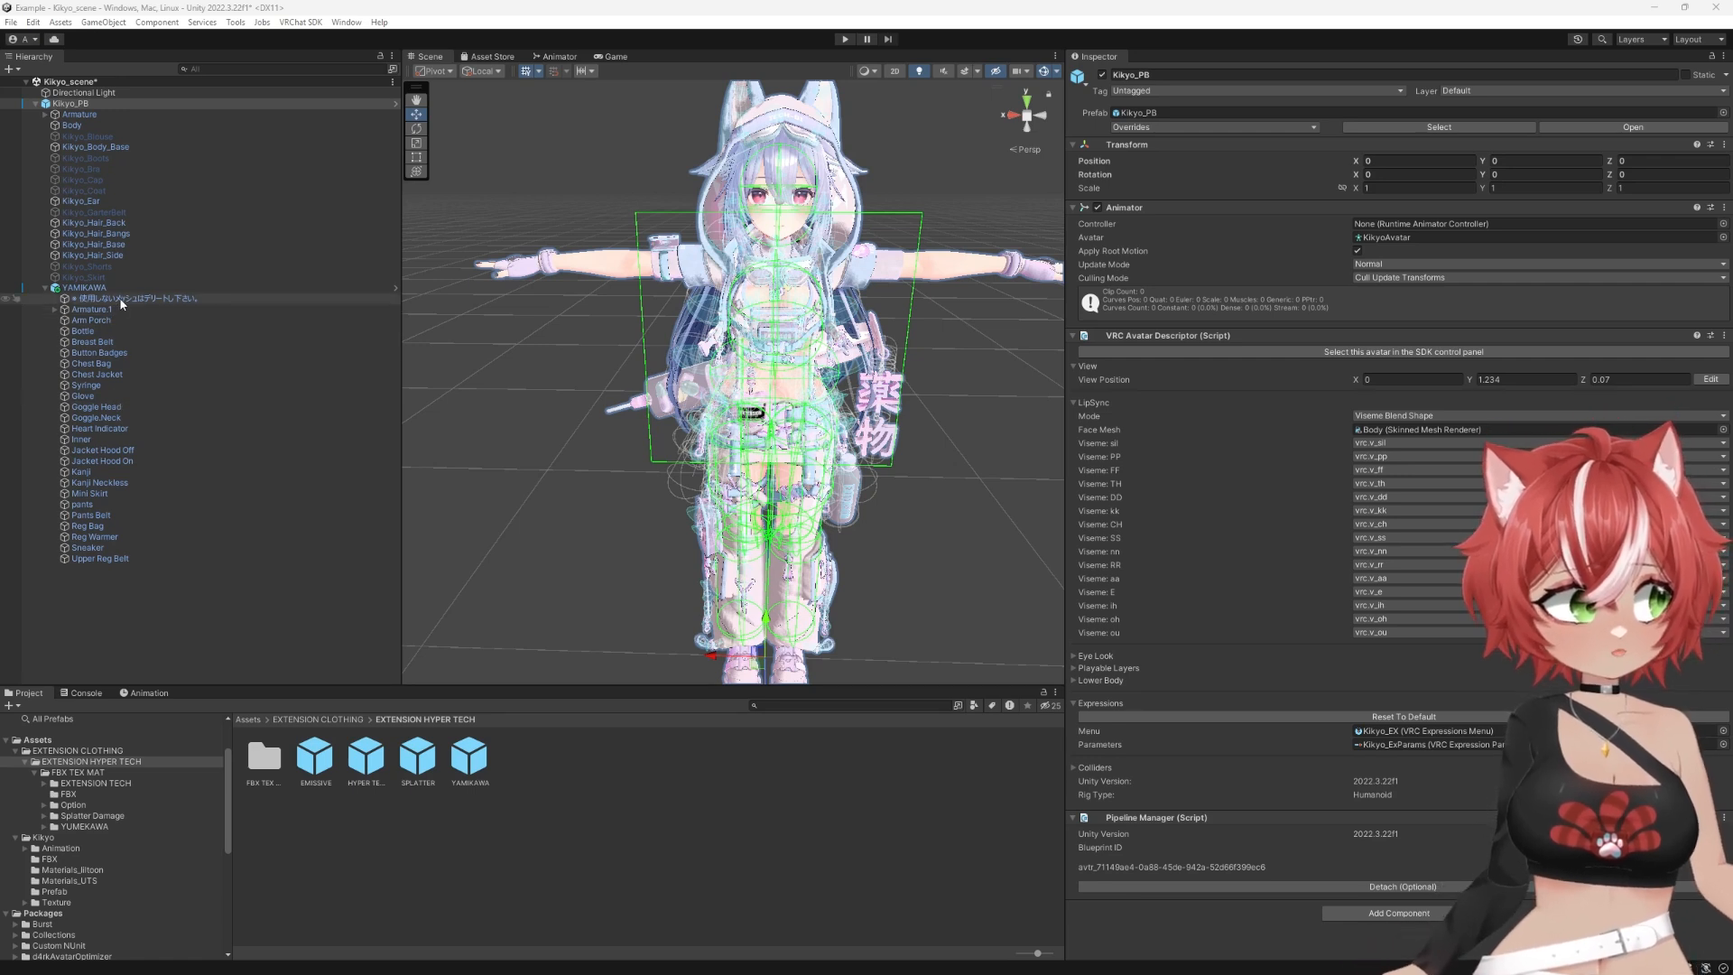
Step: Switch to Unity, add a VRCFury Toggle component to YAMIKAWA and set its menu path to Clothes/HighTech
{"action": "left_click", "coordinate": [98, 289]}
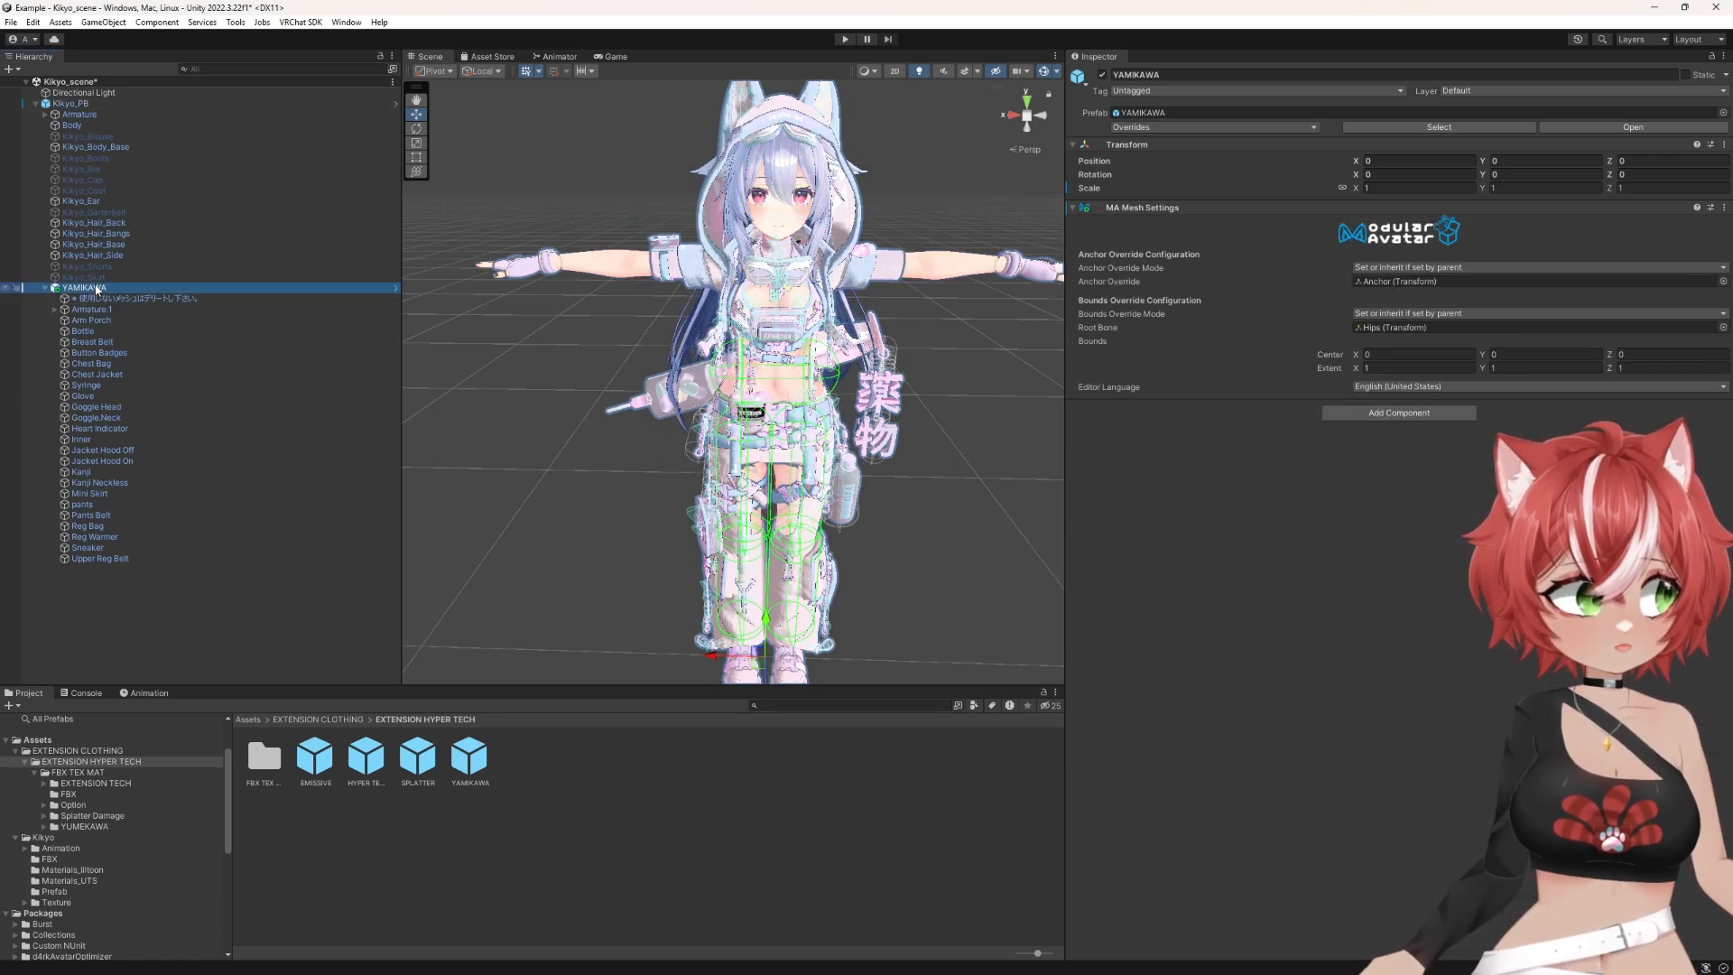
{"action": "left_click", "coordinate": [1413, 413]}
{"action": "type", "text": "togg"}
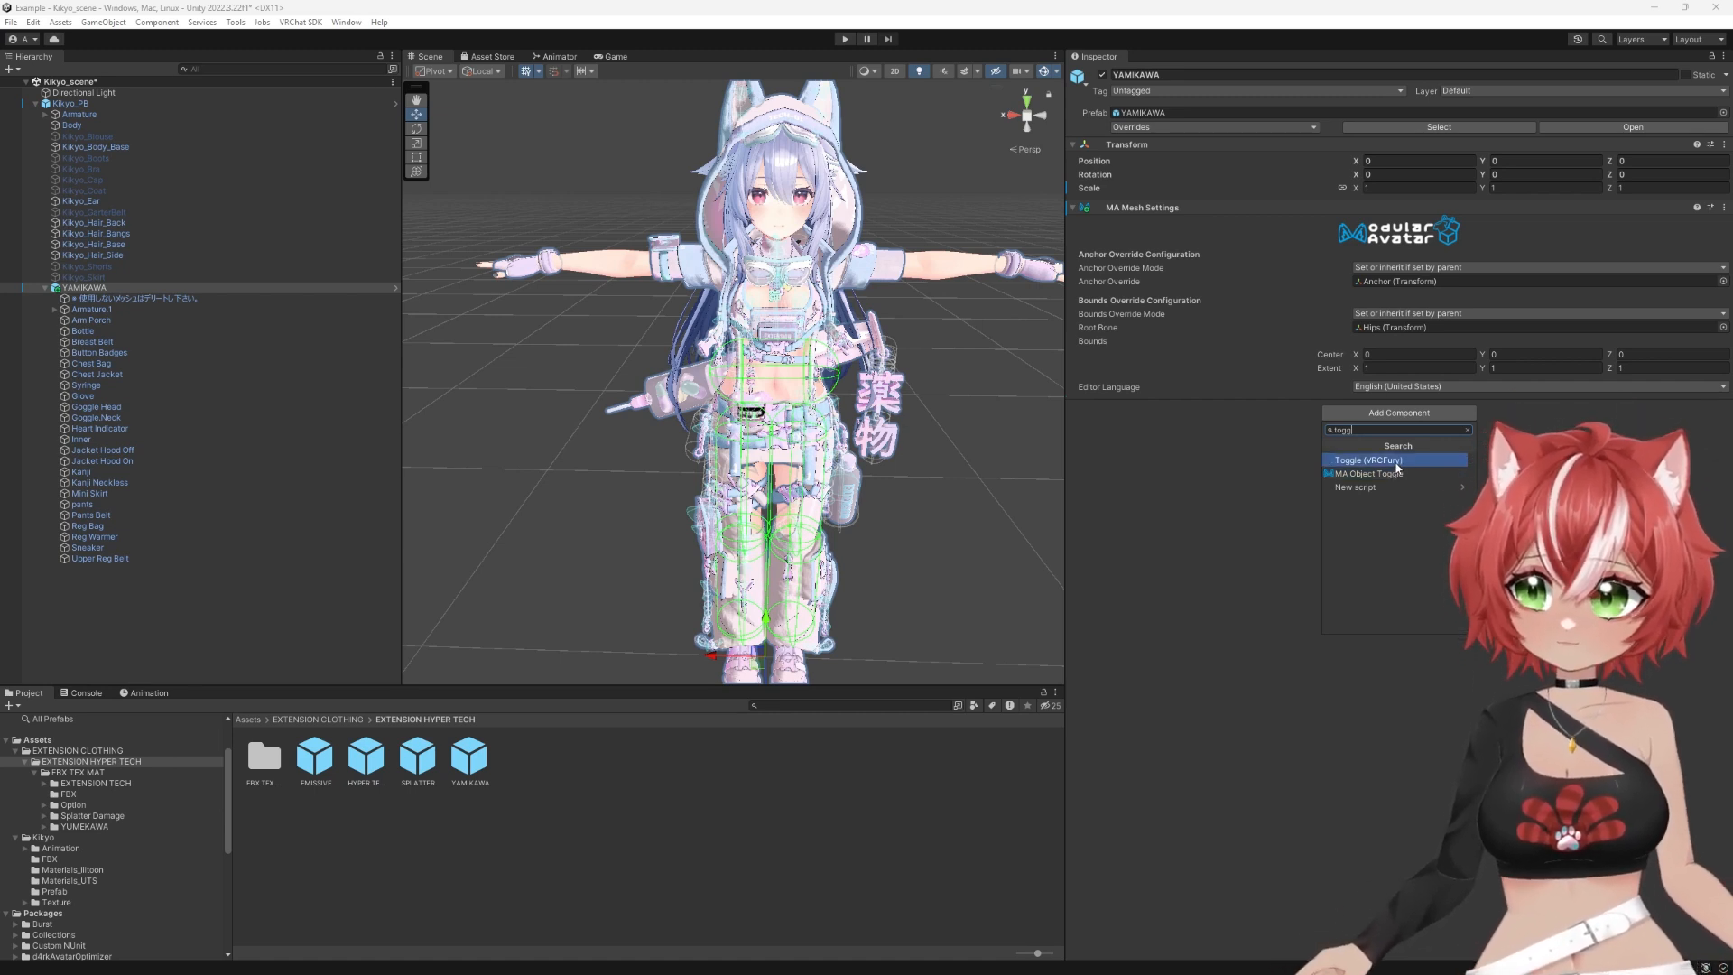
{"action": "left_click", "coordinate": [1395, 463]}
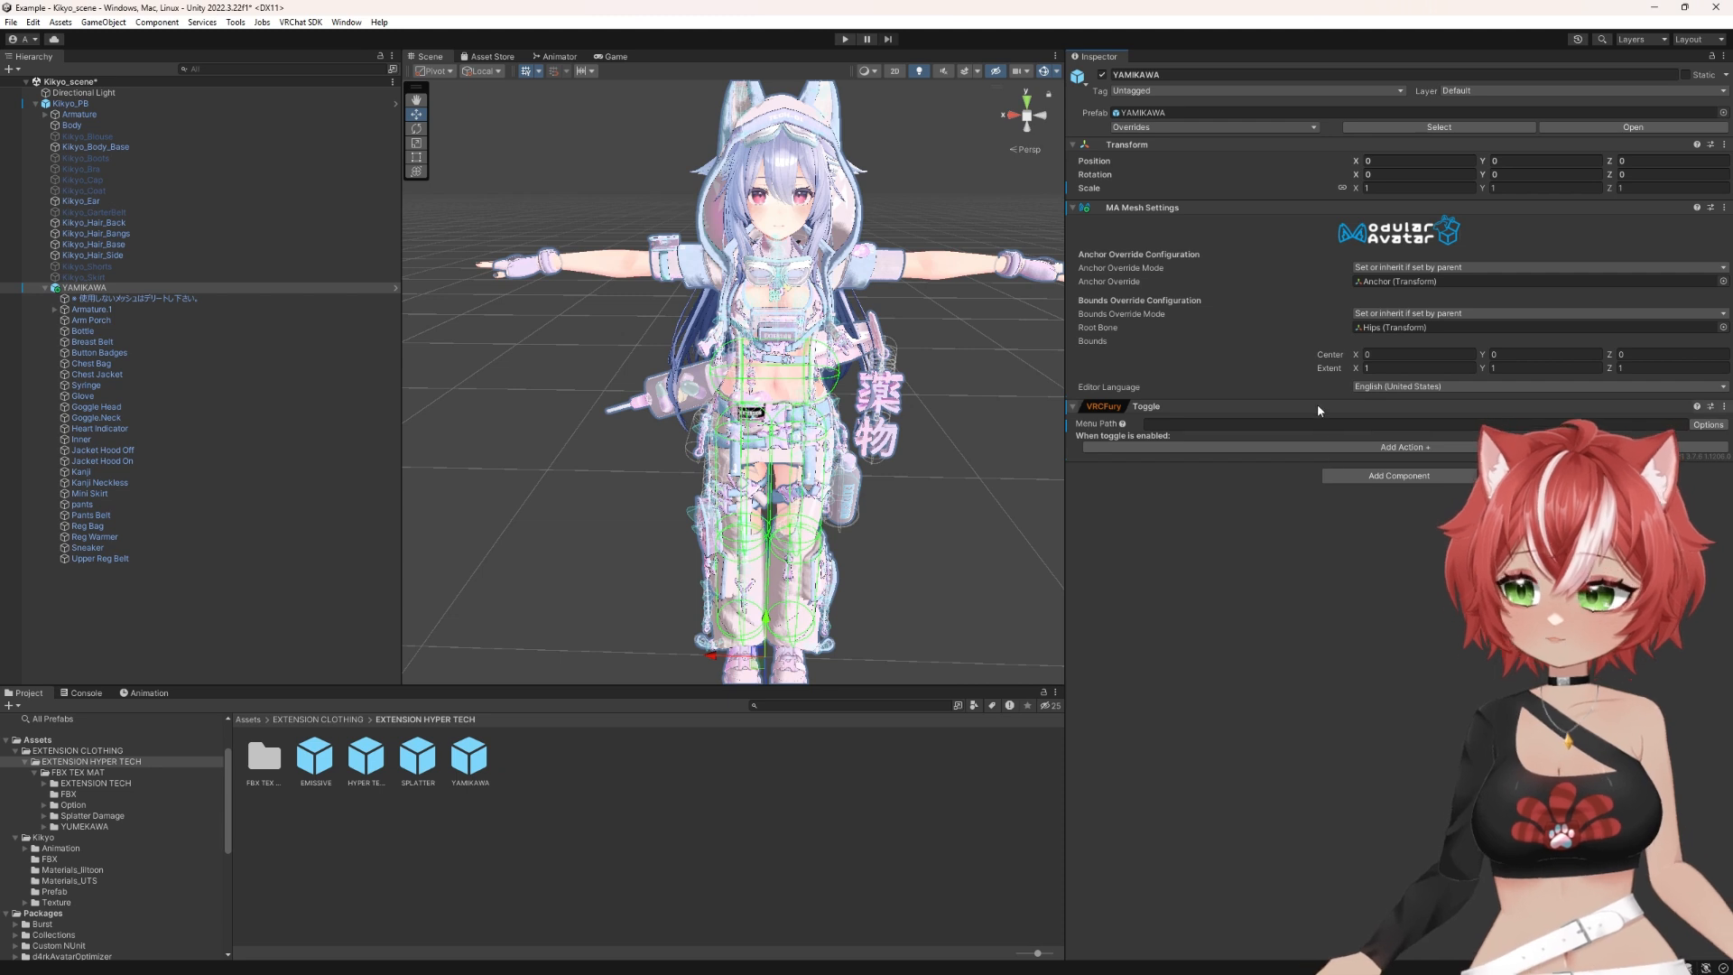
{"action": "left_click", "coordinate": [1292, 422]}
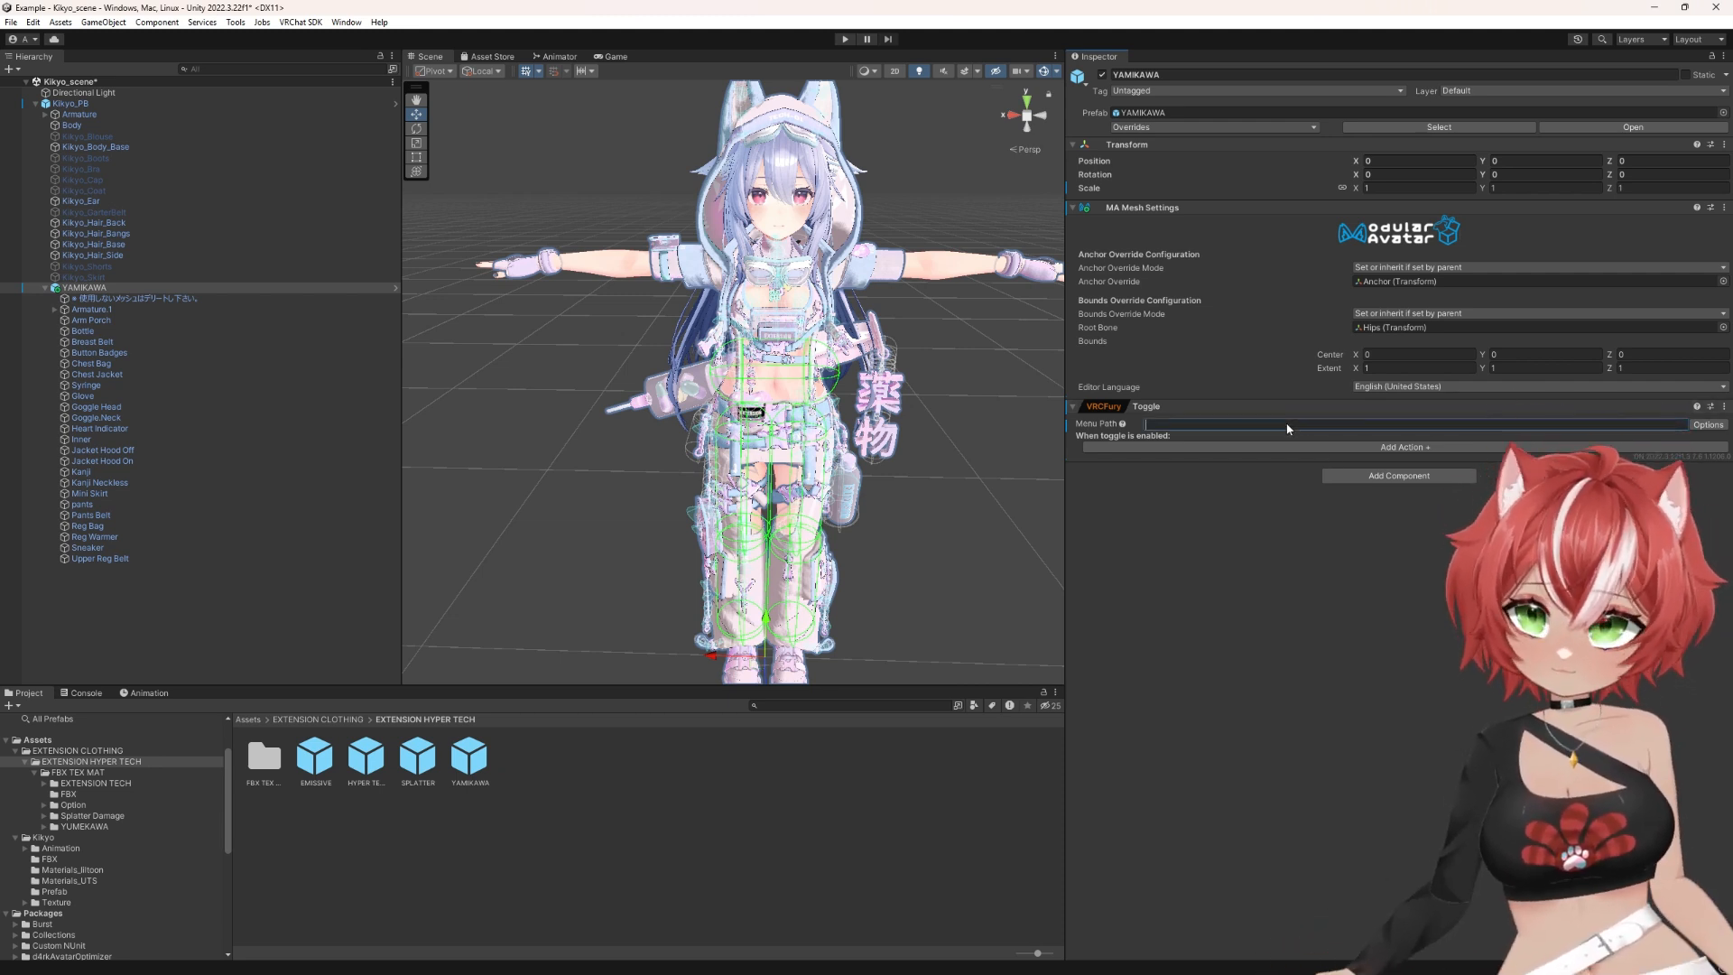
{"action": "type", "text": "Clothes/HighTech"}
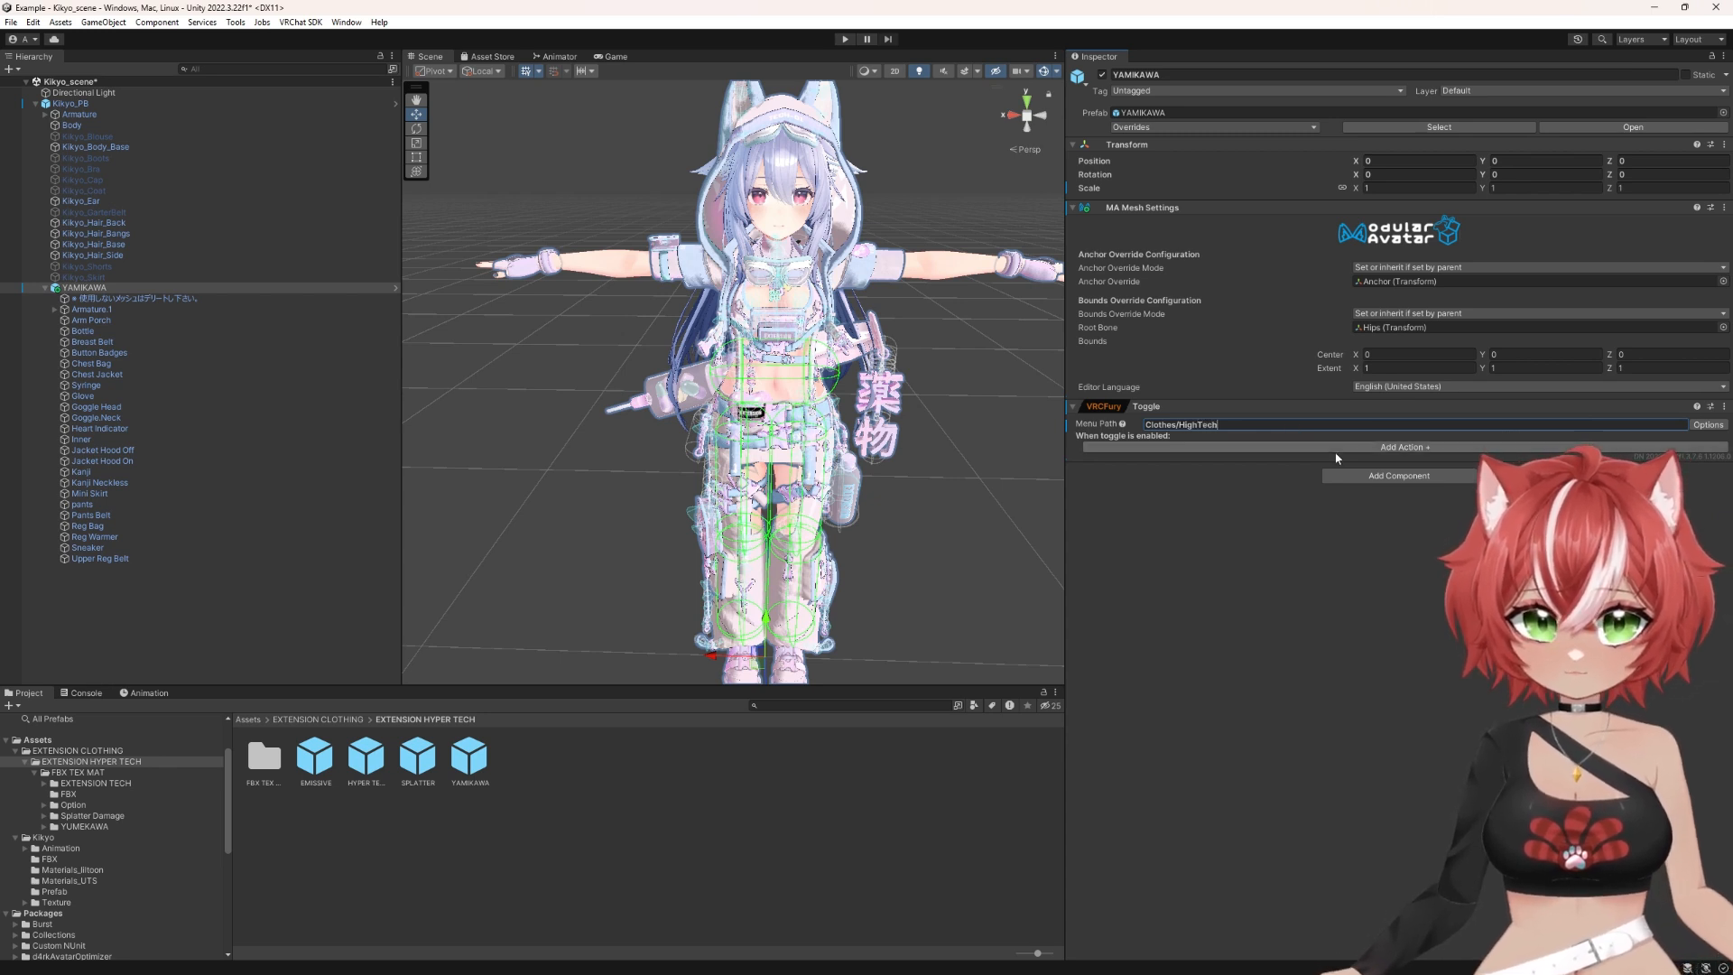
Step: Make the Clothes/HighTech toggle saved between worlds and on by default
{"action": "left_click", "coordinate": [1705, 425]}
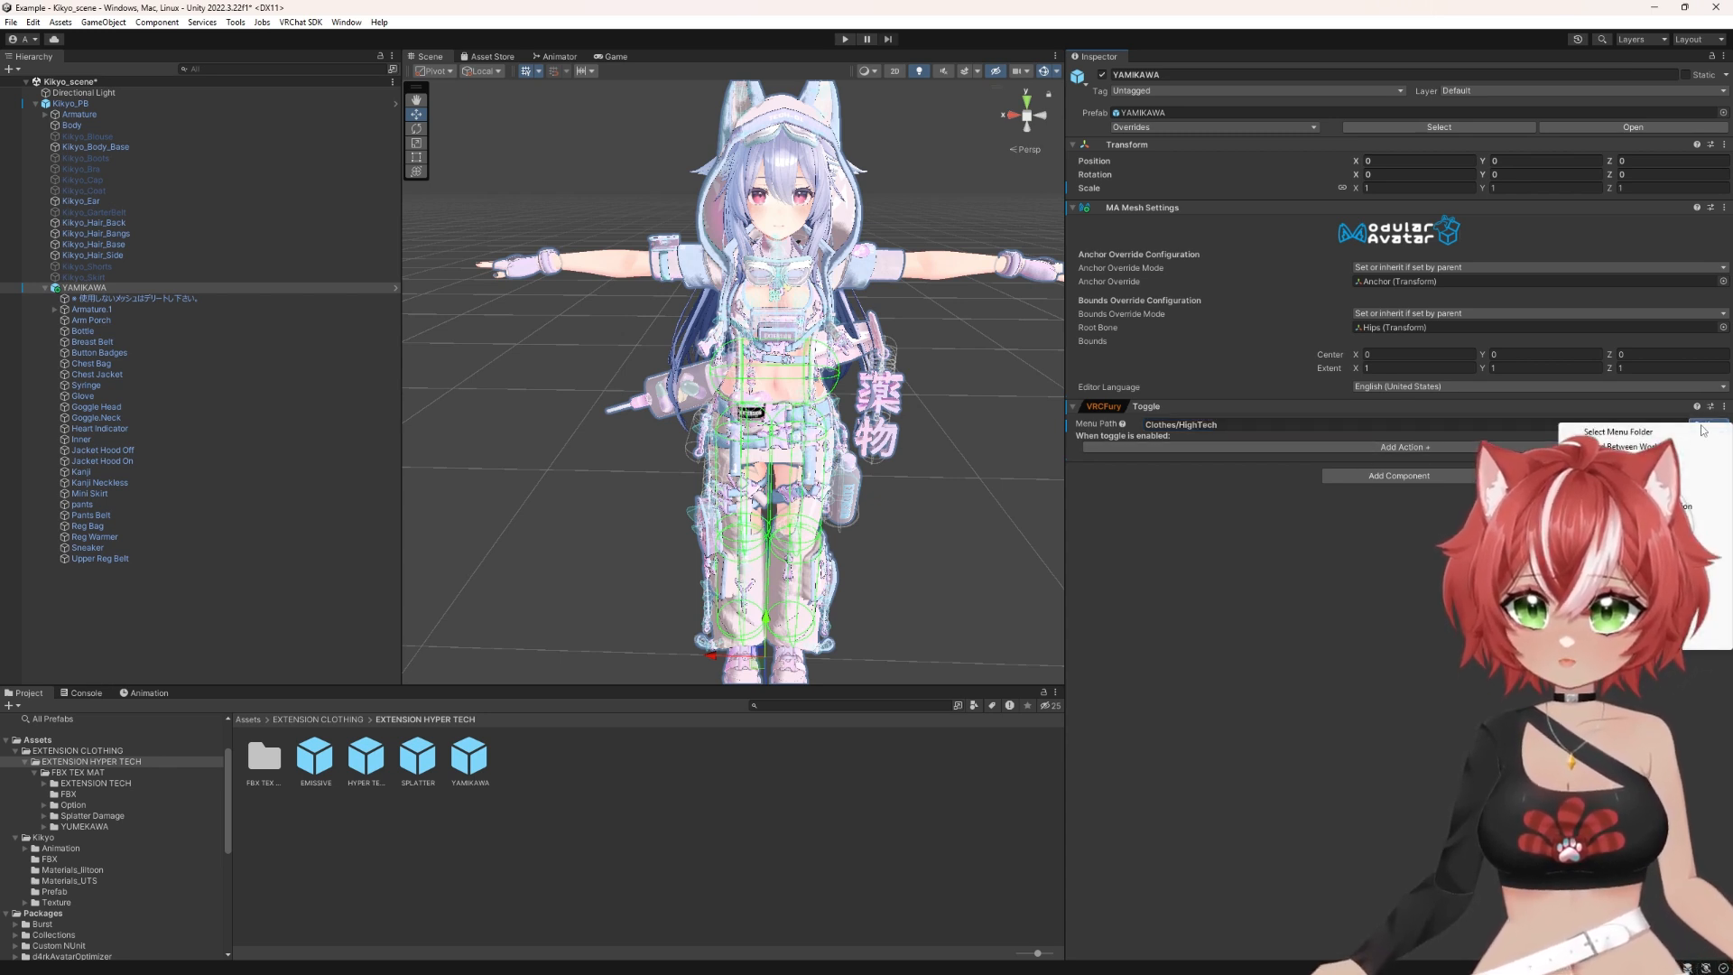
{"action": "left_click", "coordinate": [1636, 445]}
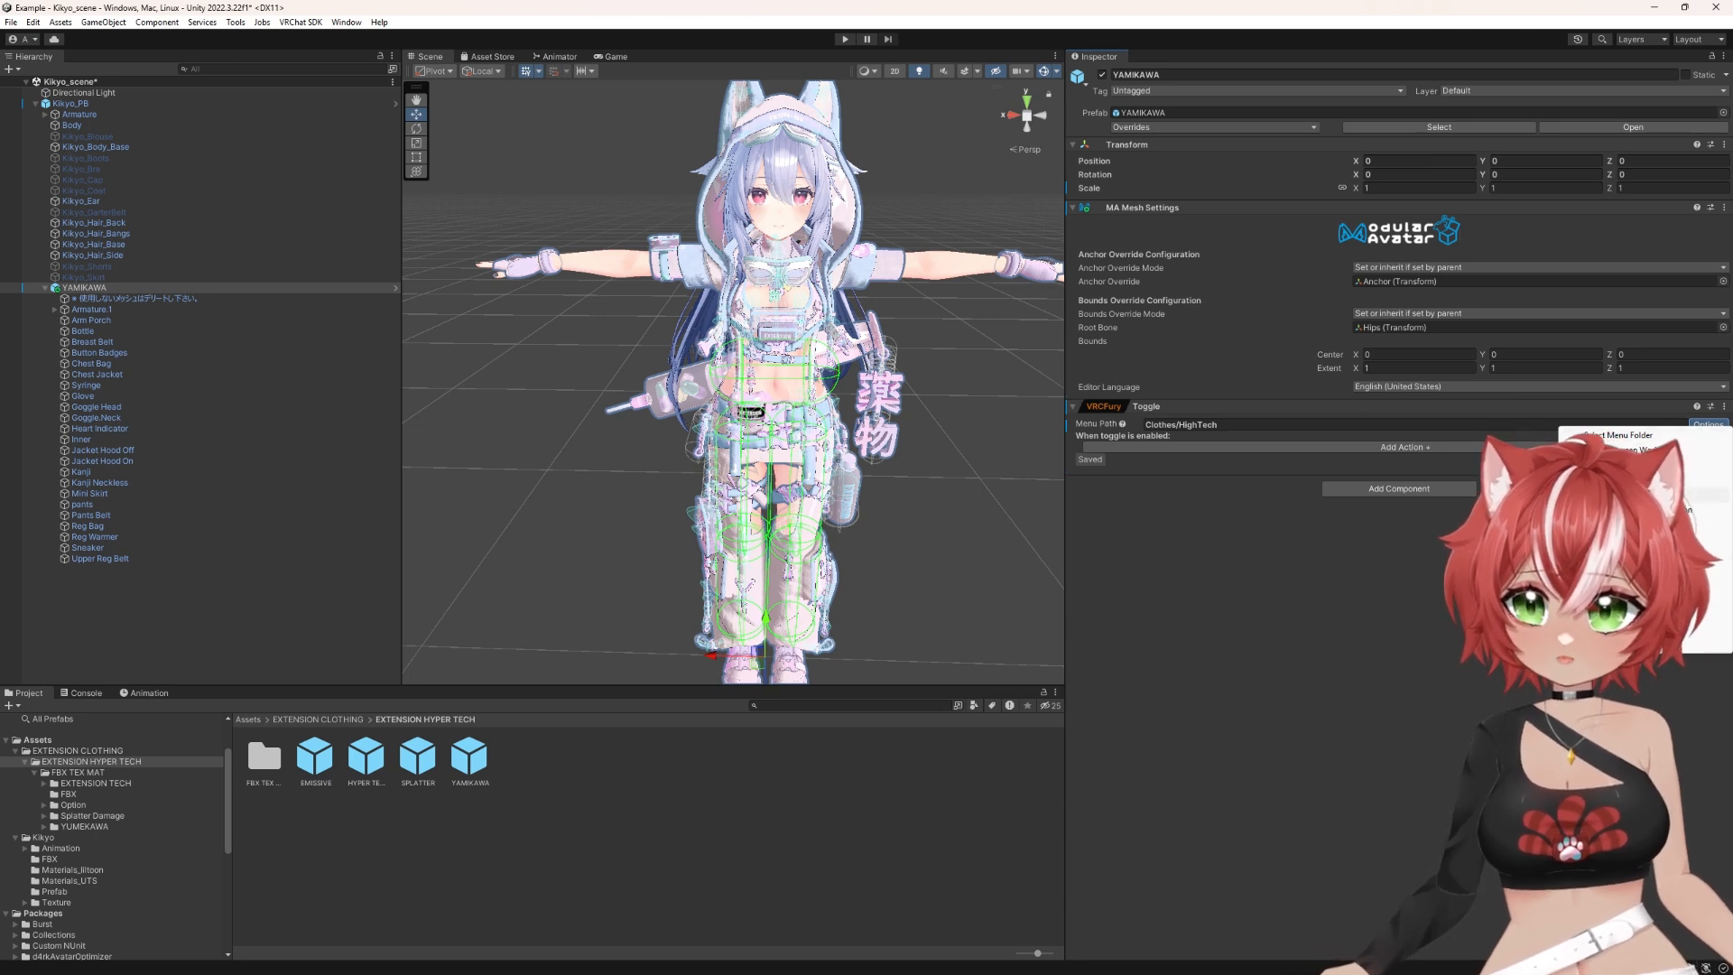
{"action": "left_click", "coordinate": [1636, 495]}
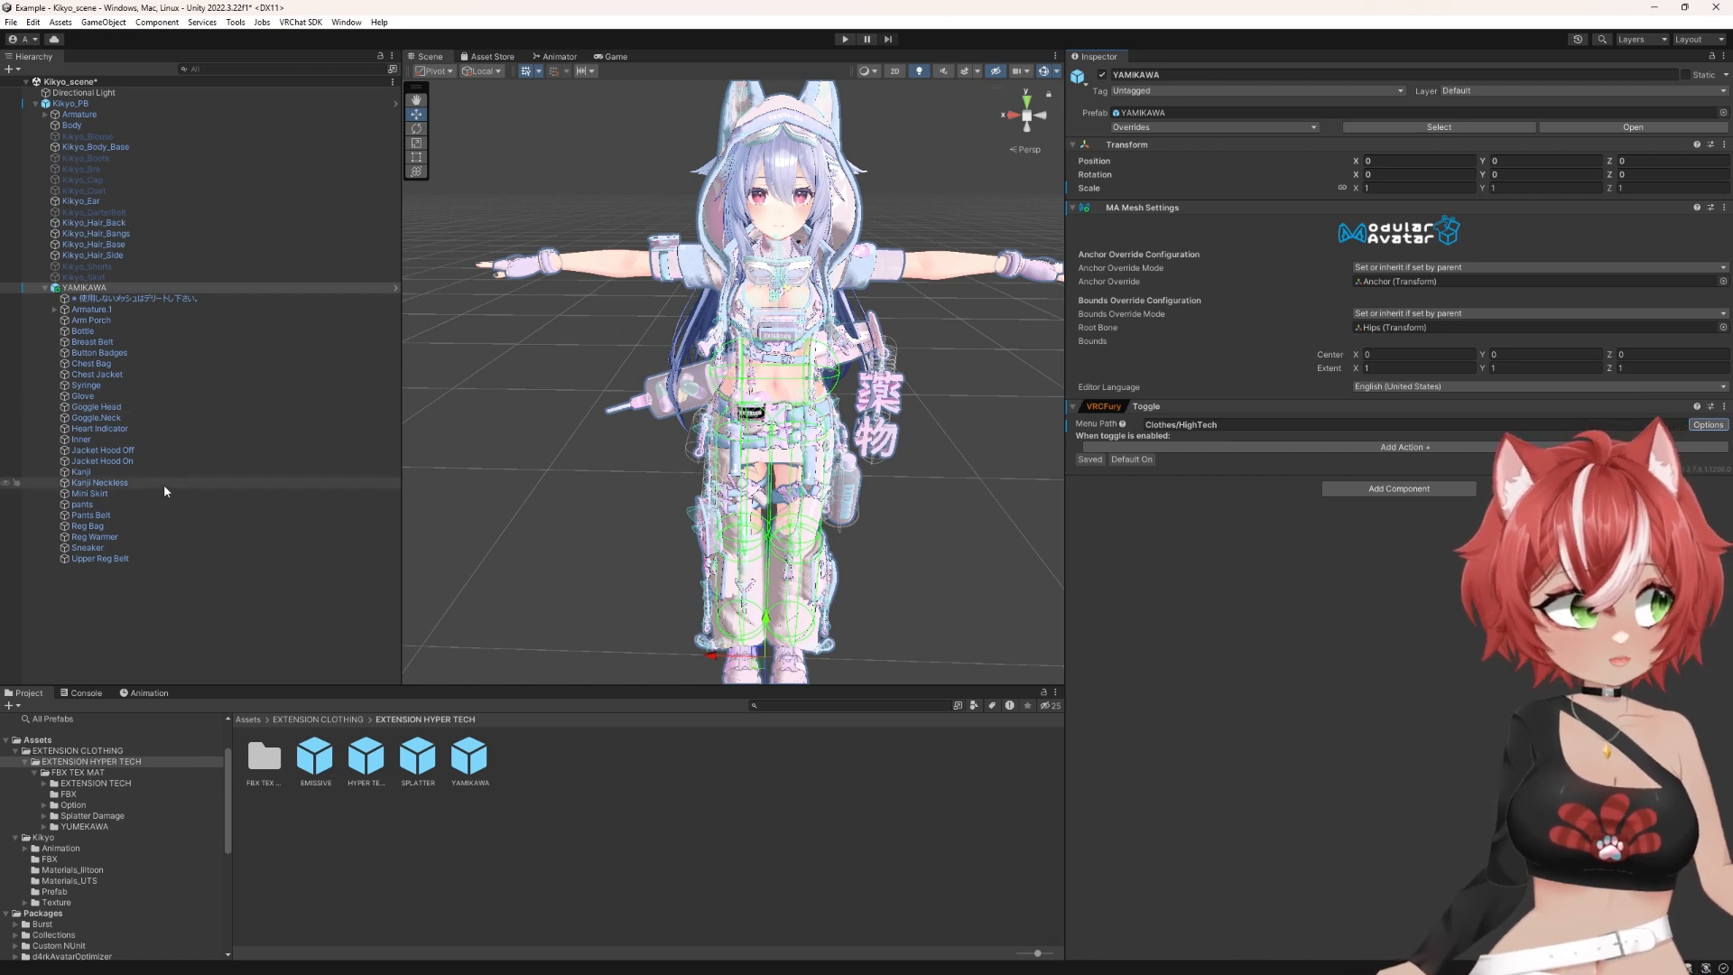
Step: Switch the outfit's pants object off and on again to preview toggling a single clothing piece
{"action": "left_click", "coordinate": [116, 507]}
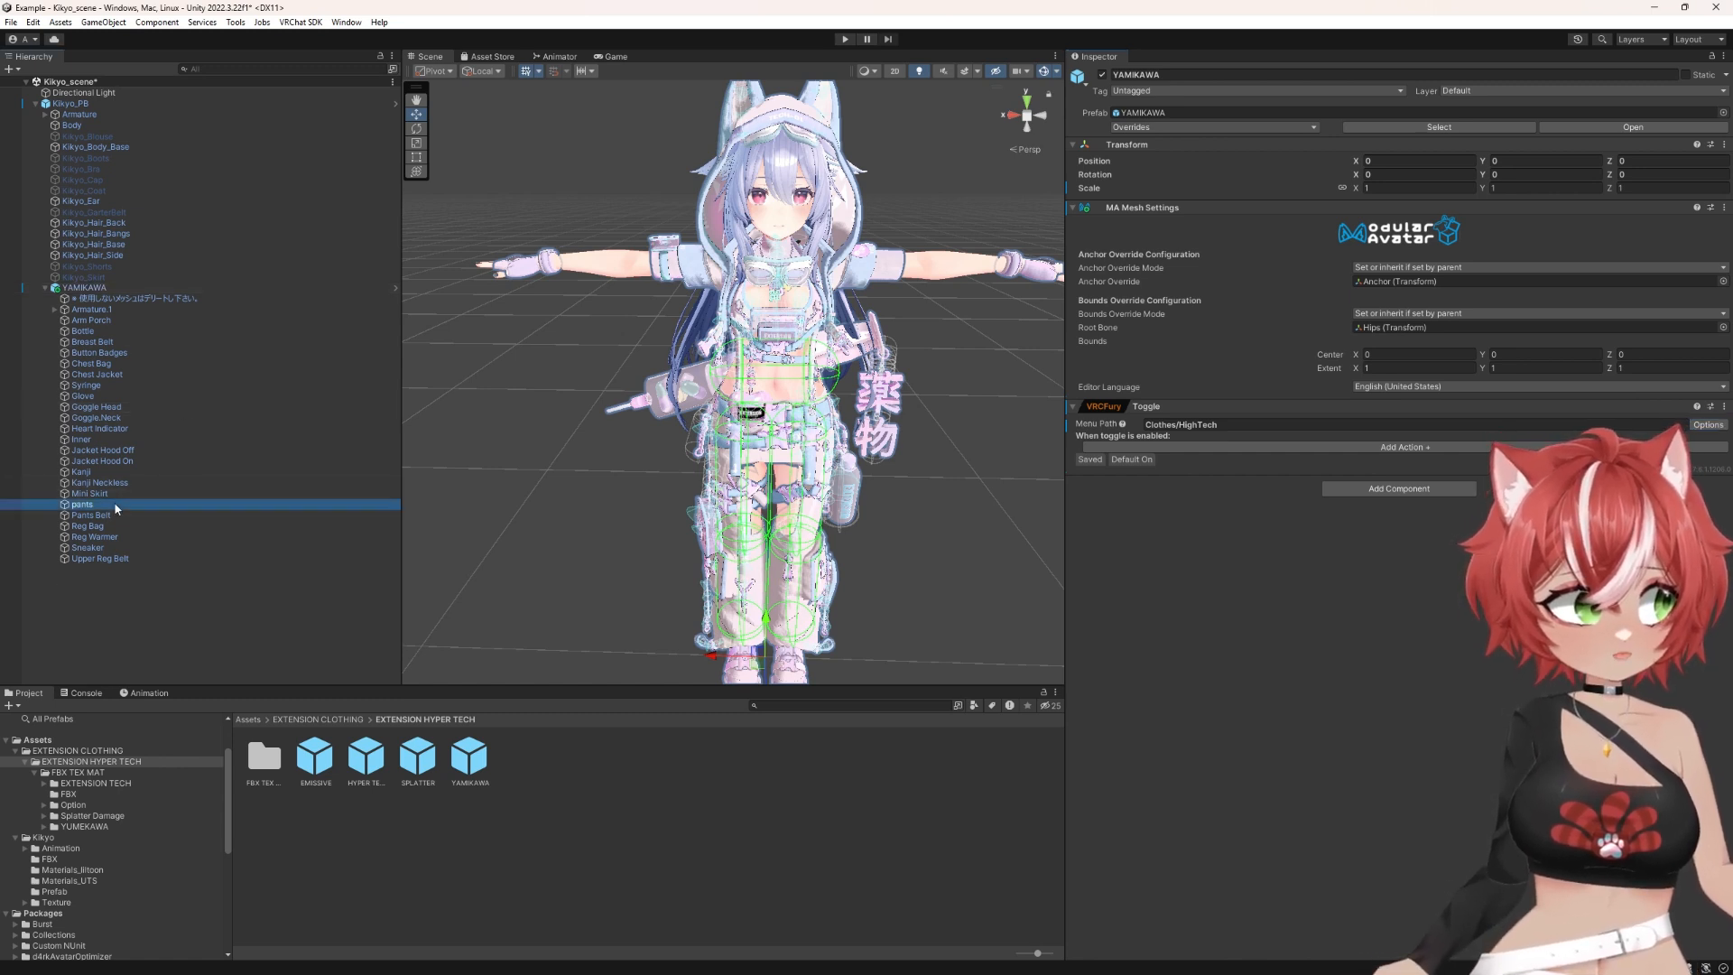
{"action": "left_click", "coordinate": [1102, 76]}
{"action": "left_click", "coordinate": [1104, 76]}
{"action": "left_click", "coordinate": [1103, 75]}
{"action": "left_click", "coordinate": [1102, 75]}
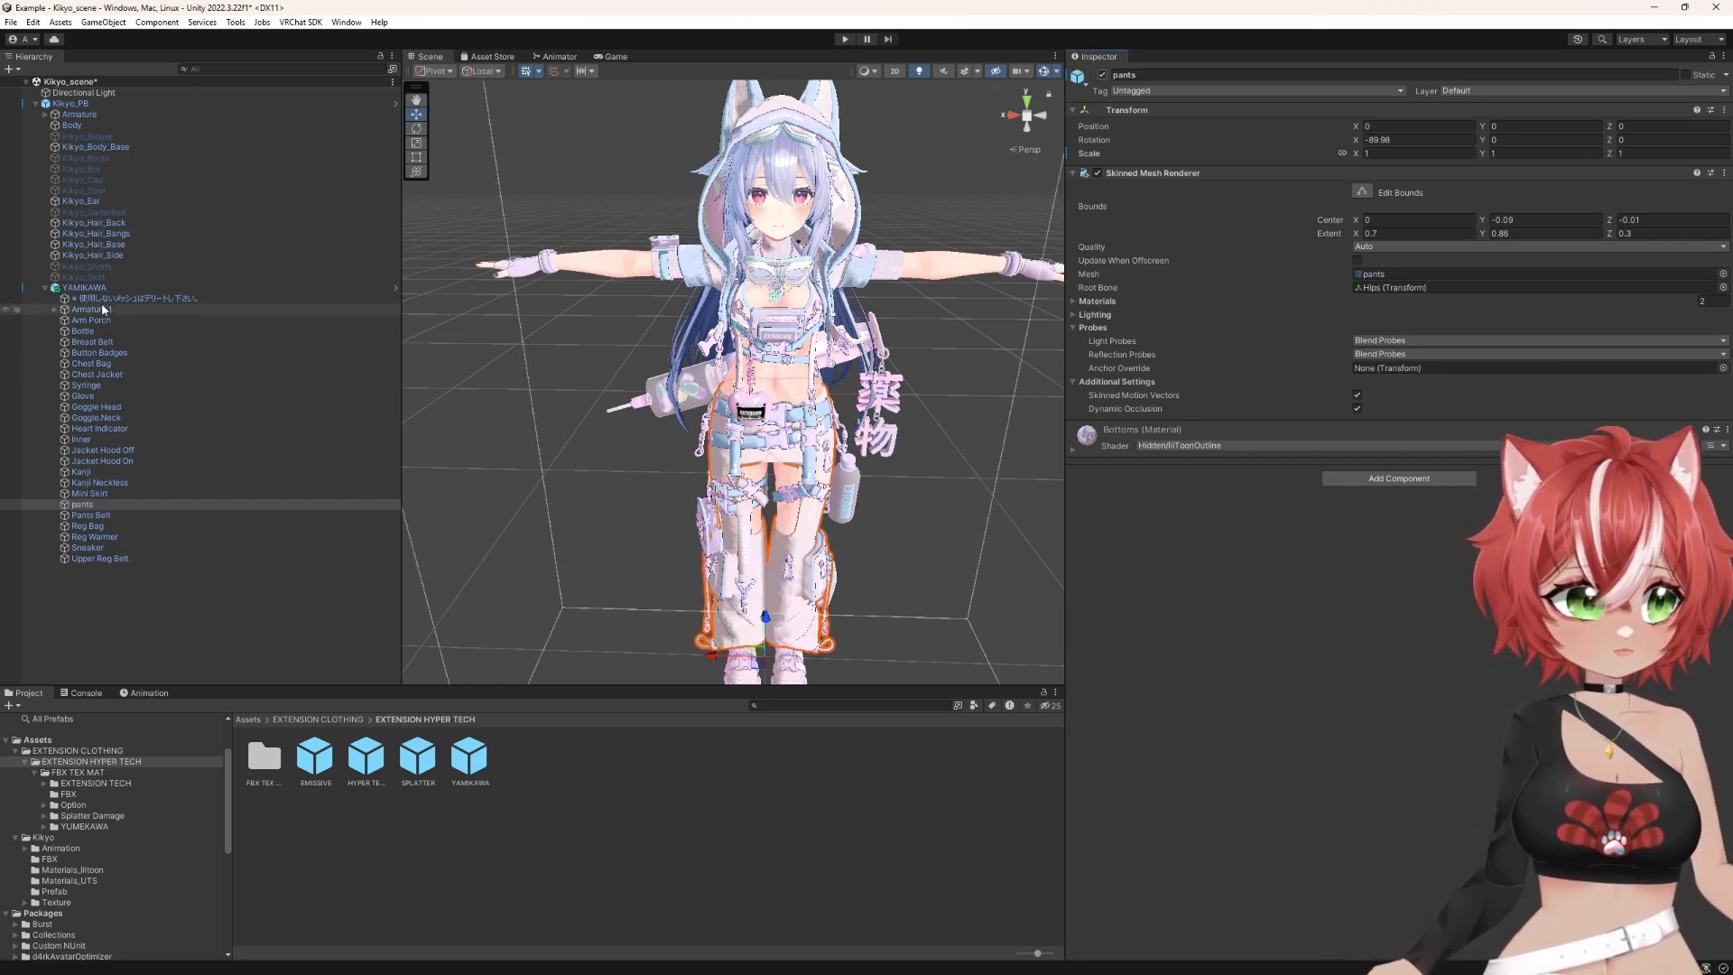
Step: Add an Object Toggle action to YAMIKAWA's VRCFury Toggle that turns on the YAMIKAWA object
{"action": "mouse_move", "coordinate": [91, 290]}
{"action": "left_mouse_down"}
{"action": "mouse_move", "coordinate": [457, 369]}
{"action": "mouse_move", "coordinate": [103, 292]}
{"action": "left_mouse_up"}
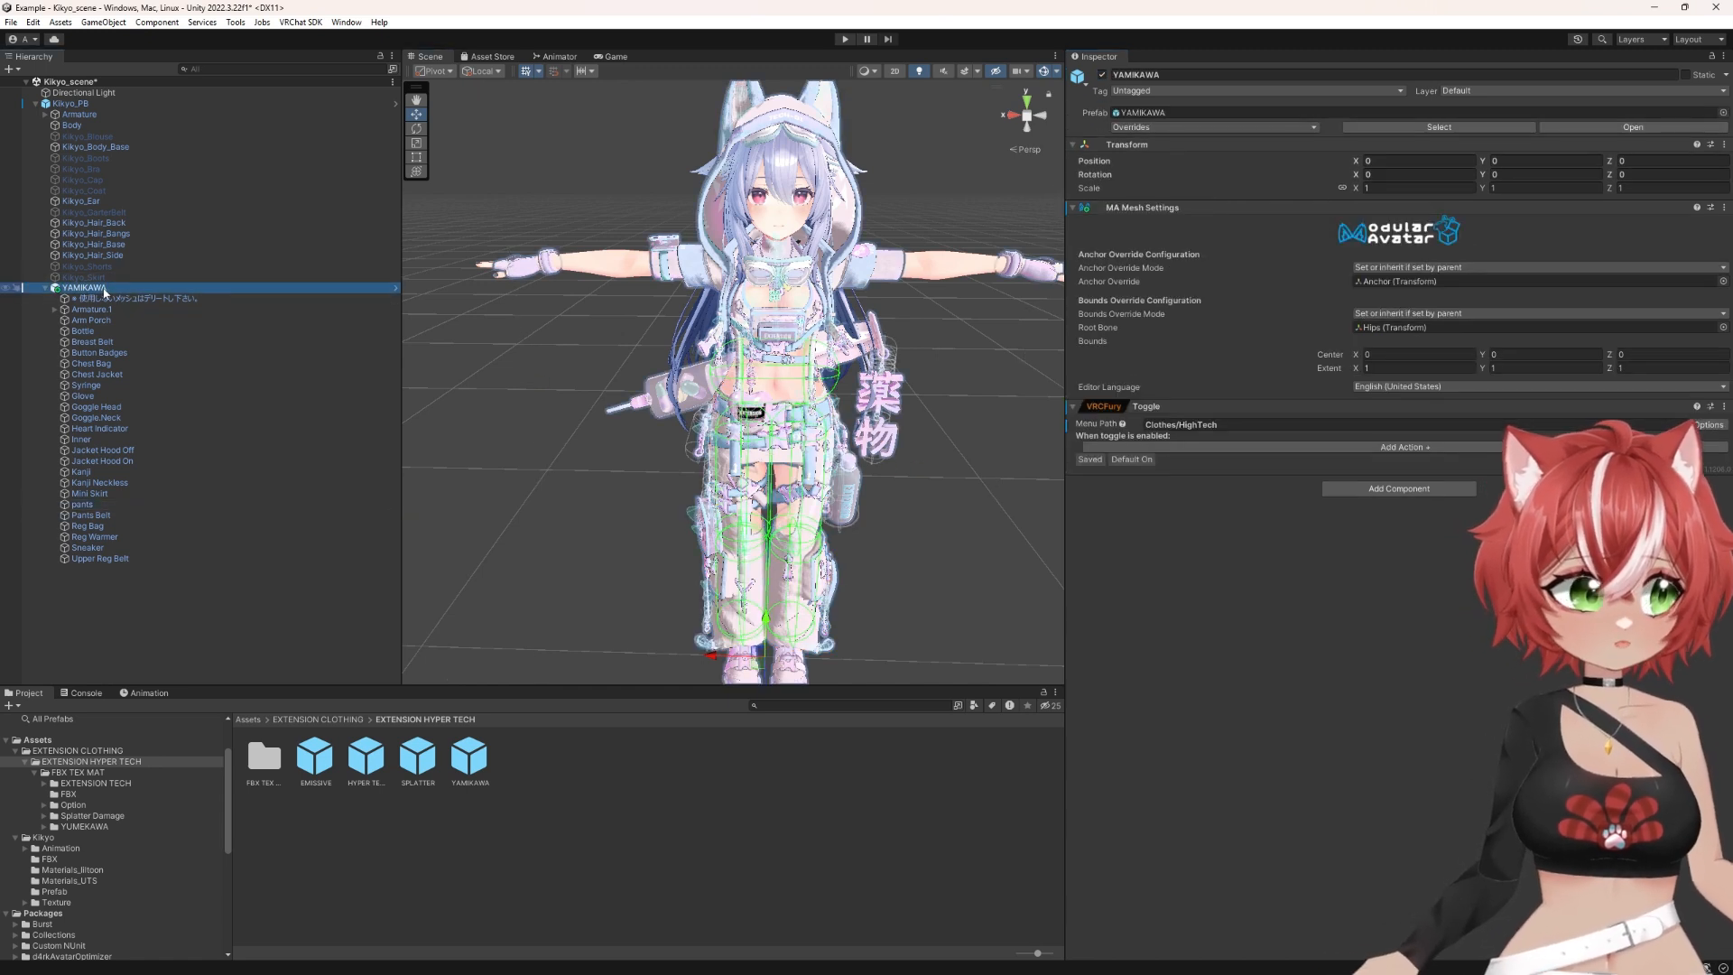
{"action": "left_click", "coordinate": [1323, 447]}
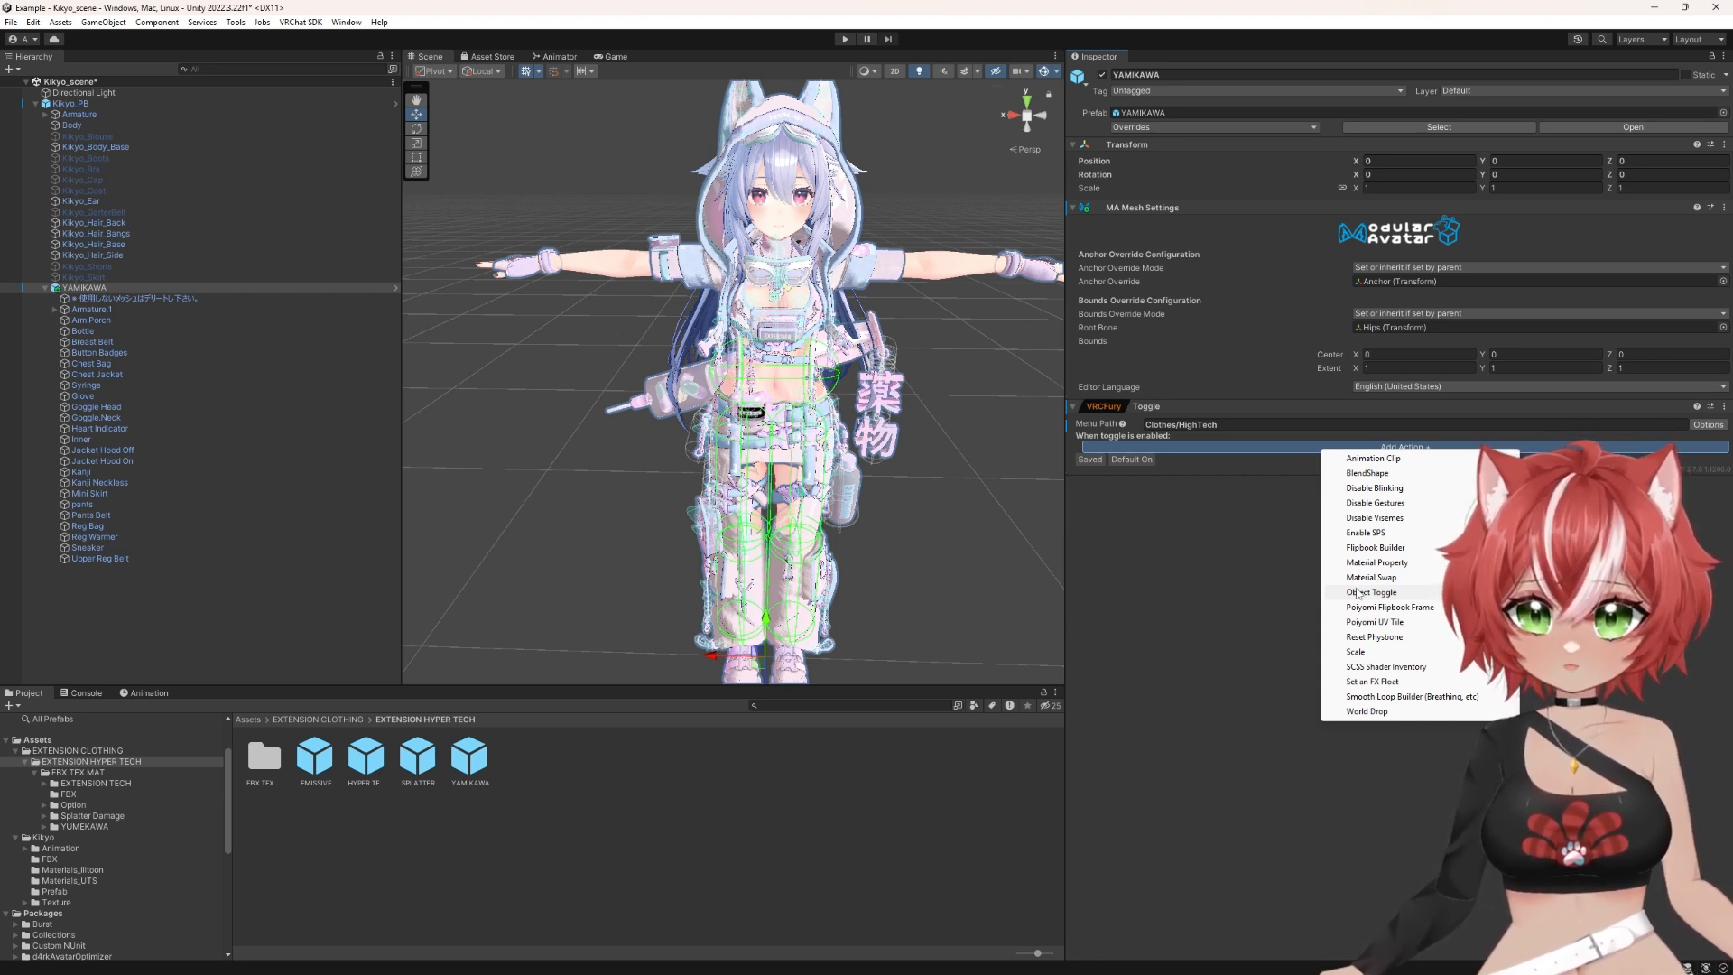
{"action": "left_click", "coordinate": [1357, 593]}
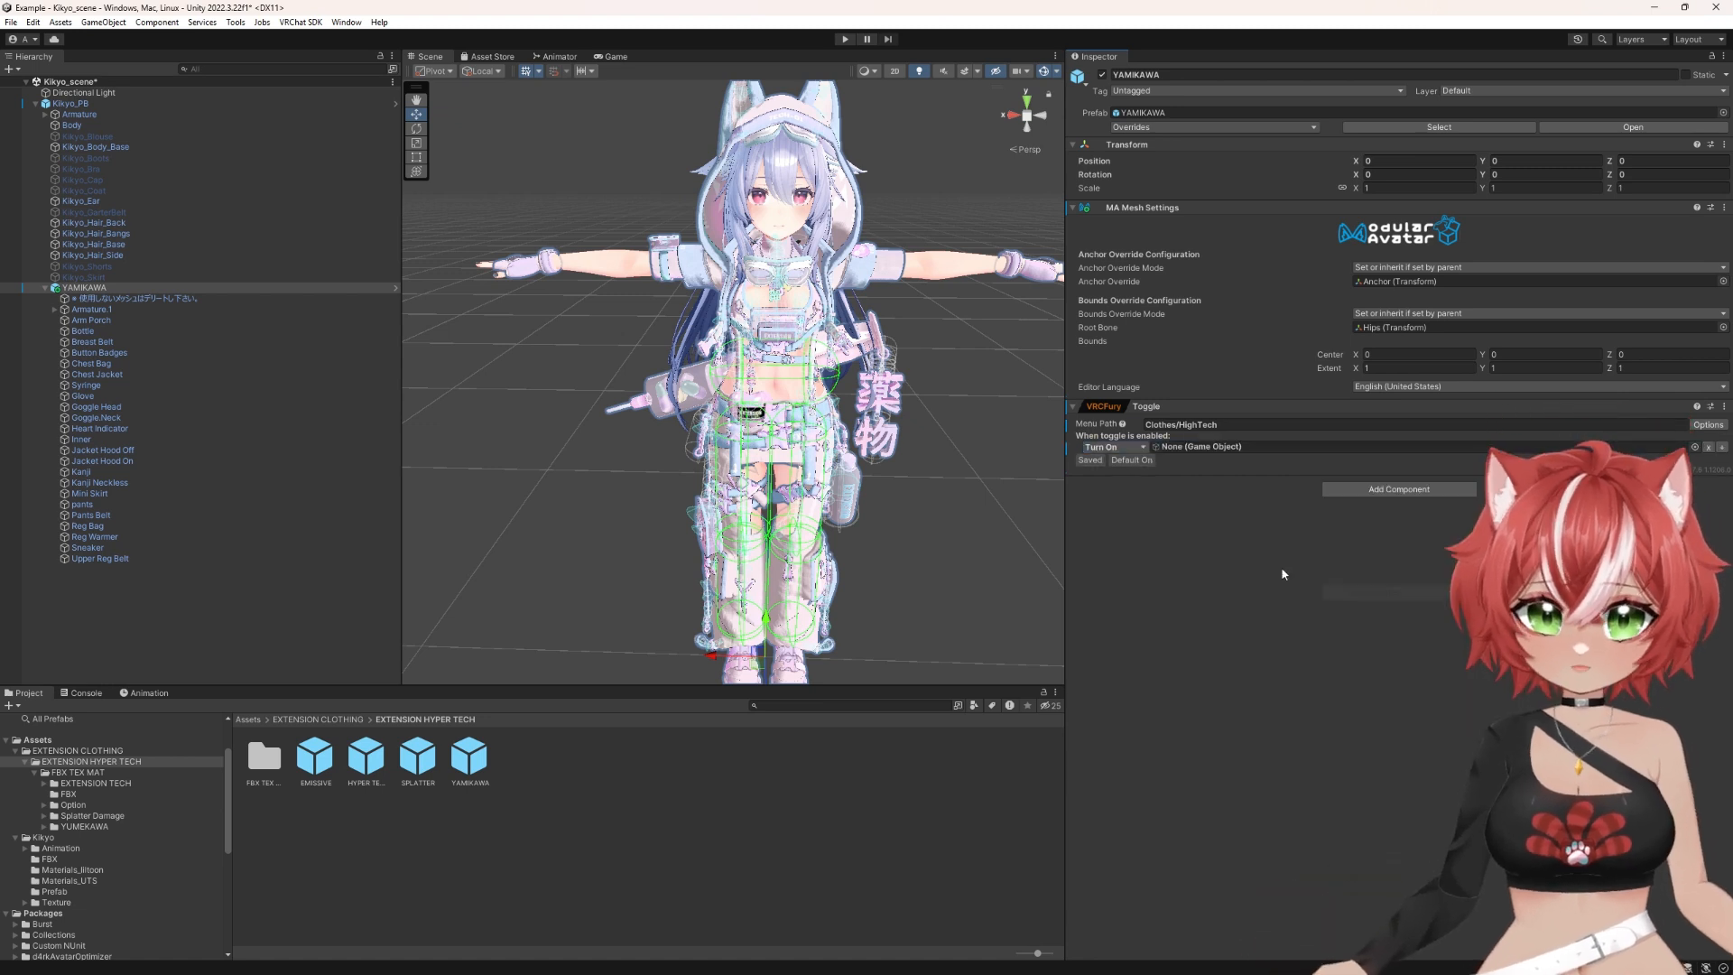
{"action": "left_click_drag", "start_coordinate": [86, 289], "coordinate": [1218, 447]}
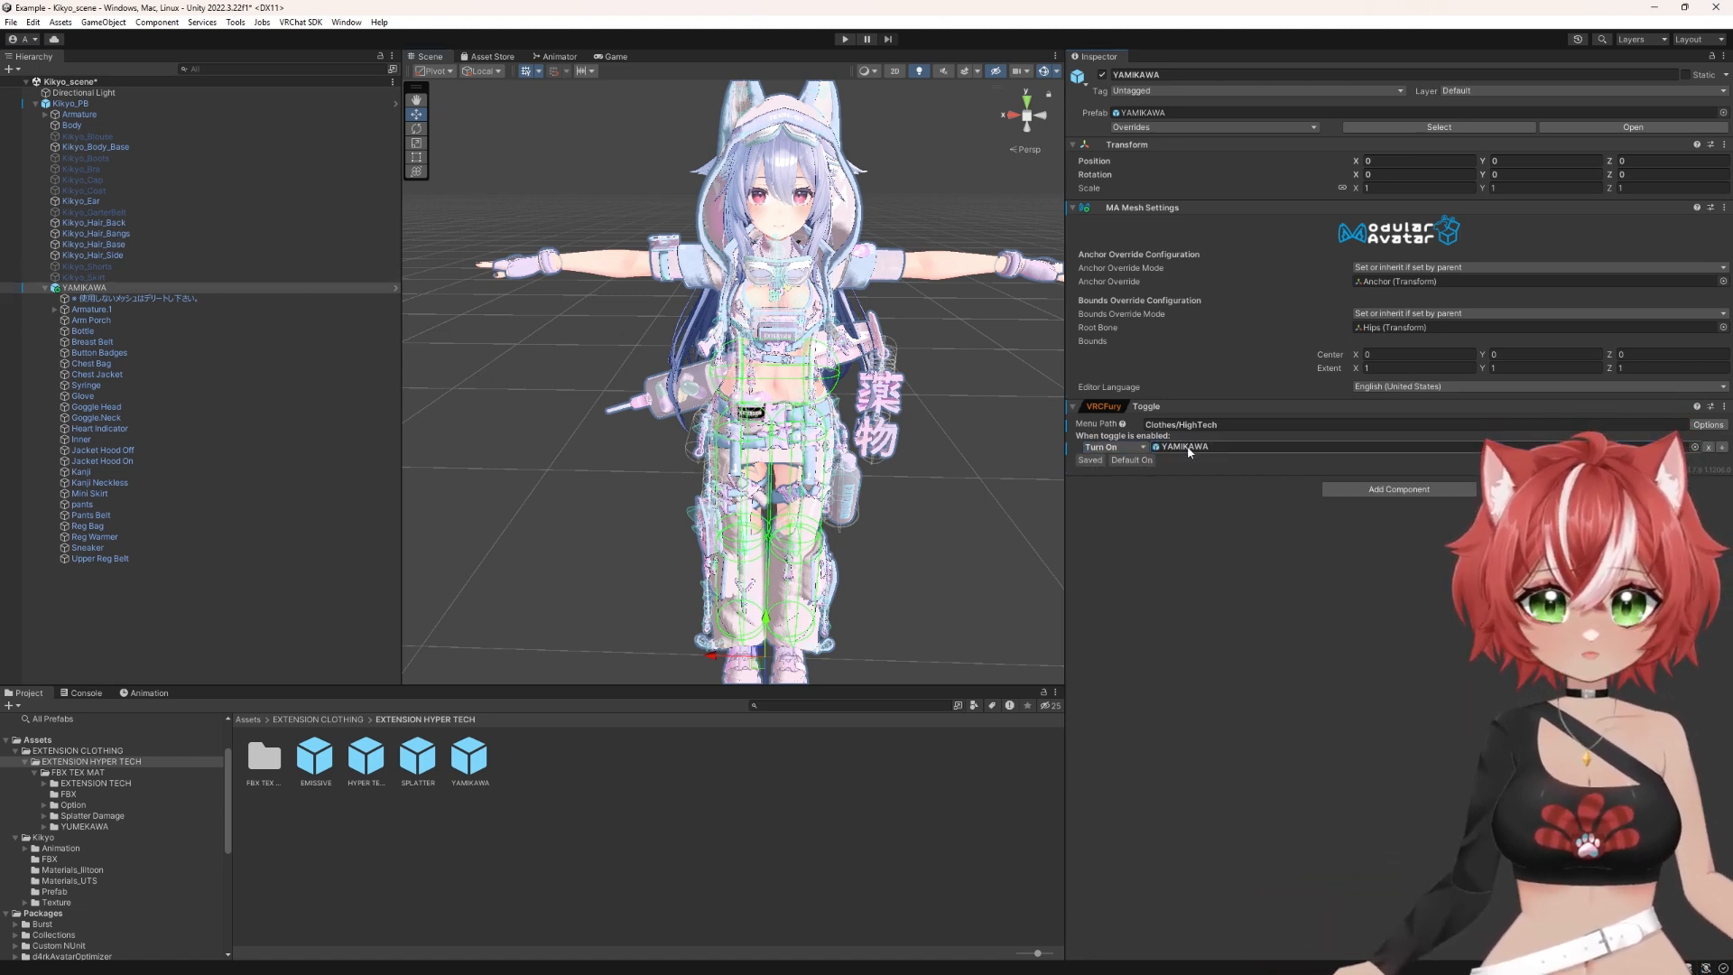
Step: Reactivate the Kikyo_Shorts, Kikyo_Skirt and Kikyo_GarterBelt objects
{"action": "left_click", "coordinate": [101, 278]}
{"action": "left_click", "coordinate": [106, 266], "text": "ctrl"}
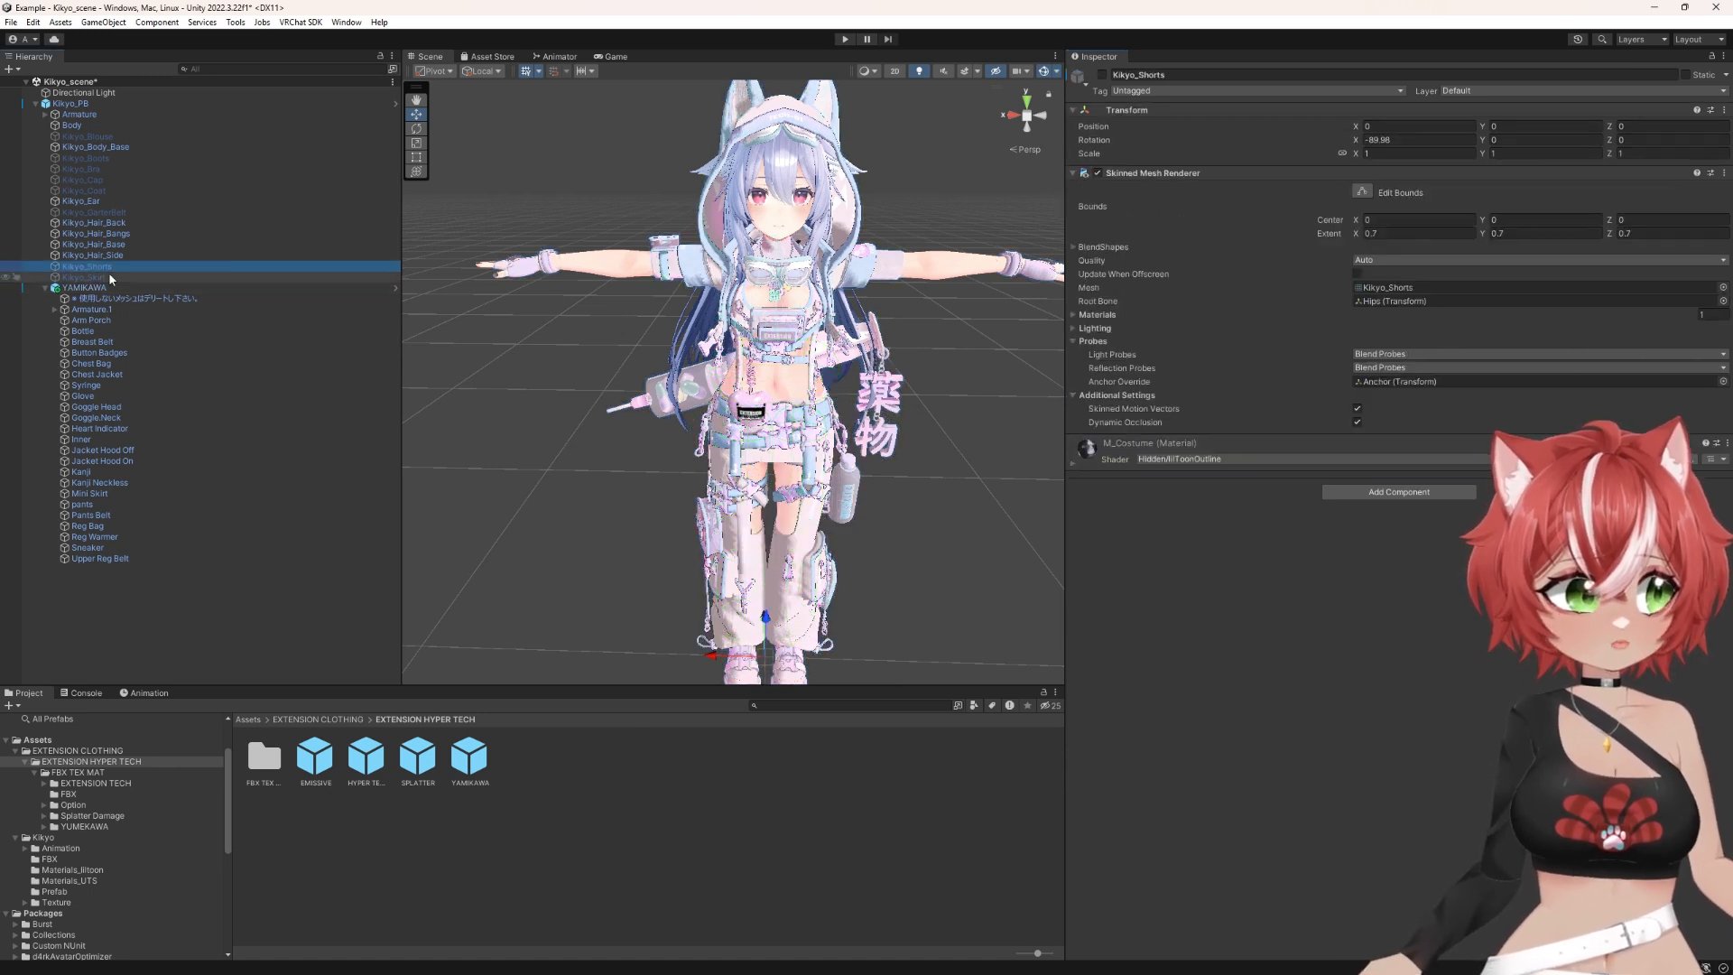
{"action": "left_click", "coordinate": [1101, 74]}
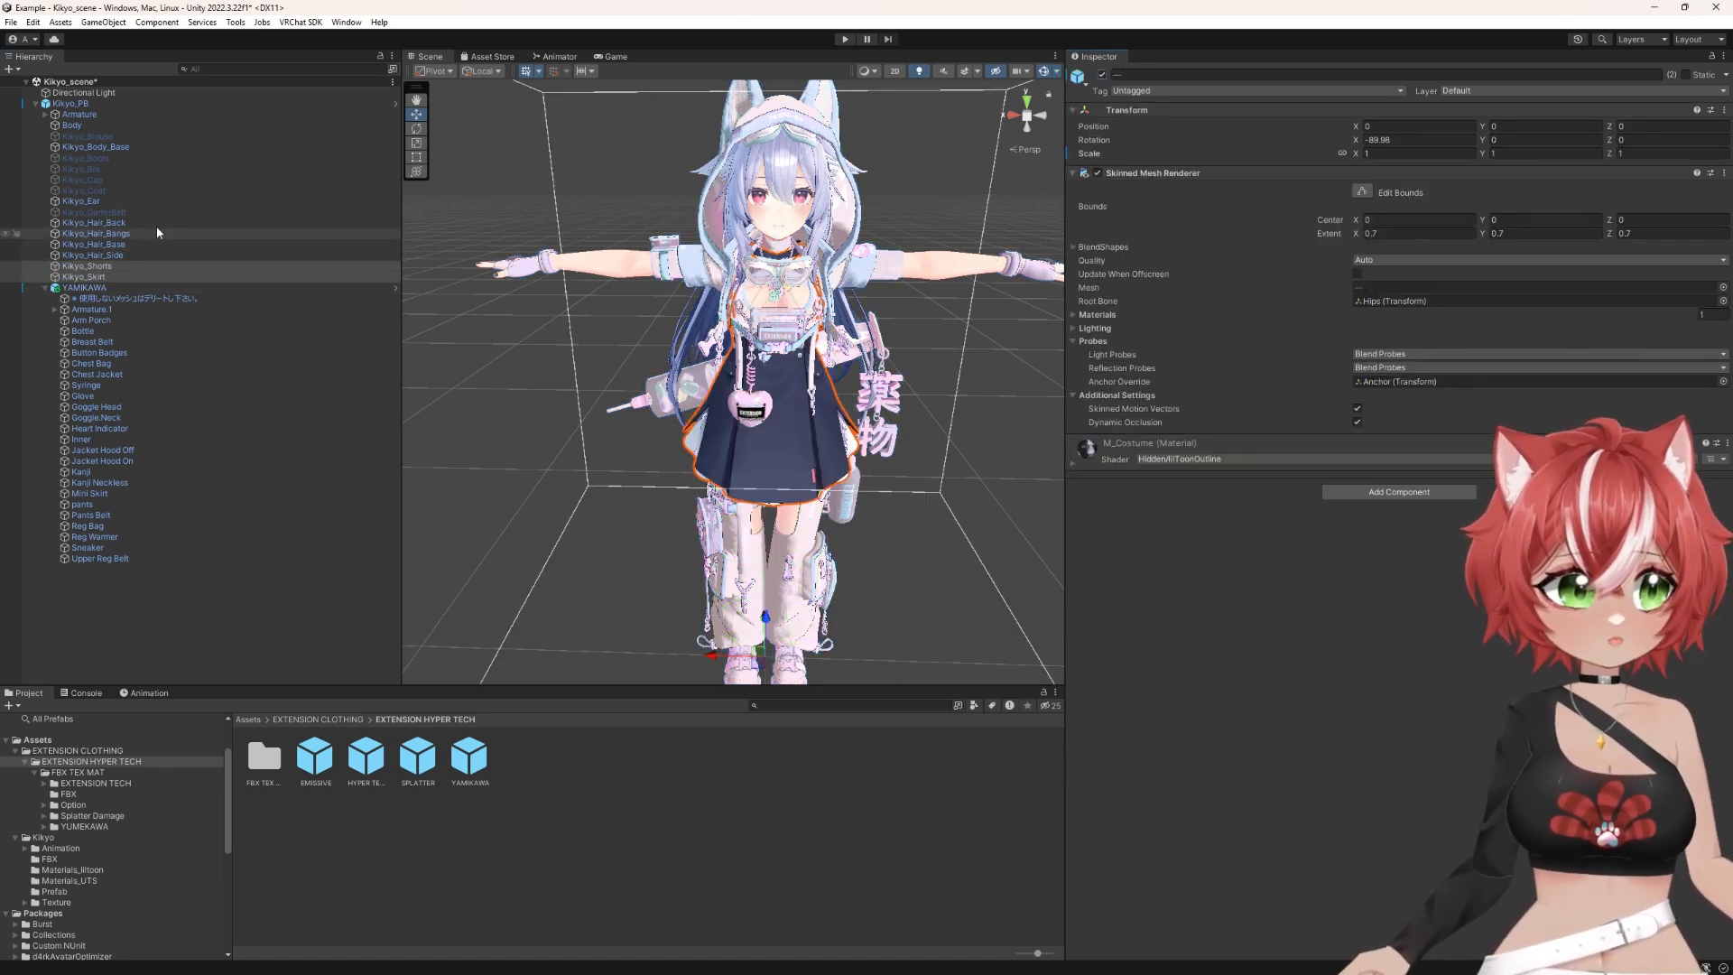
{"action": "left_click", "coordinate": [94, 213]}
{"action": "left_click", "coordinate": [1101, 74]}
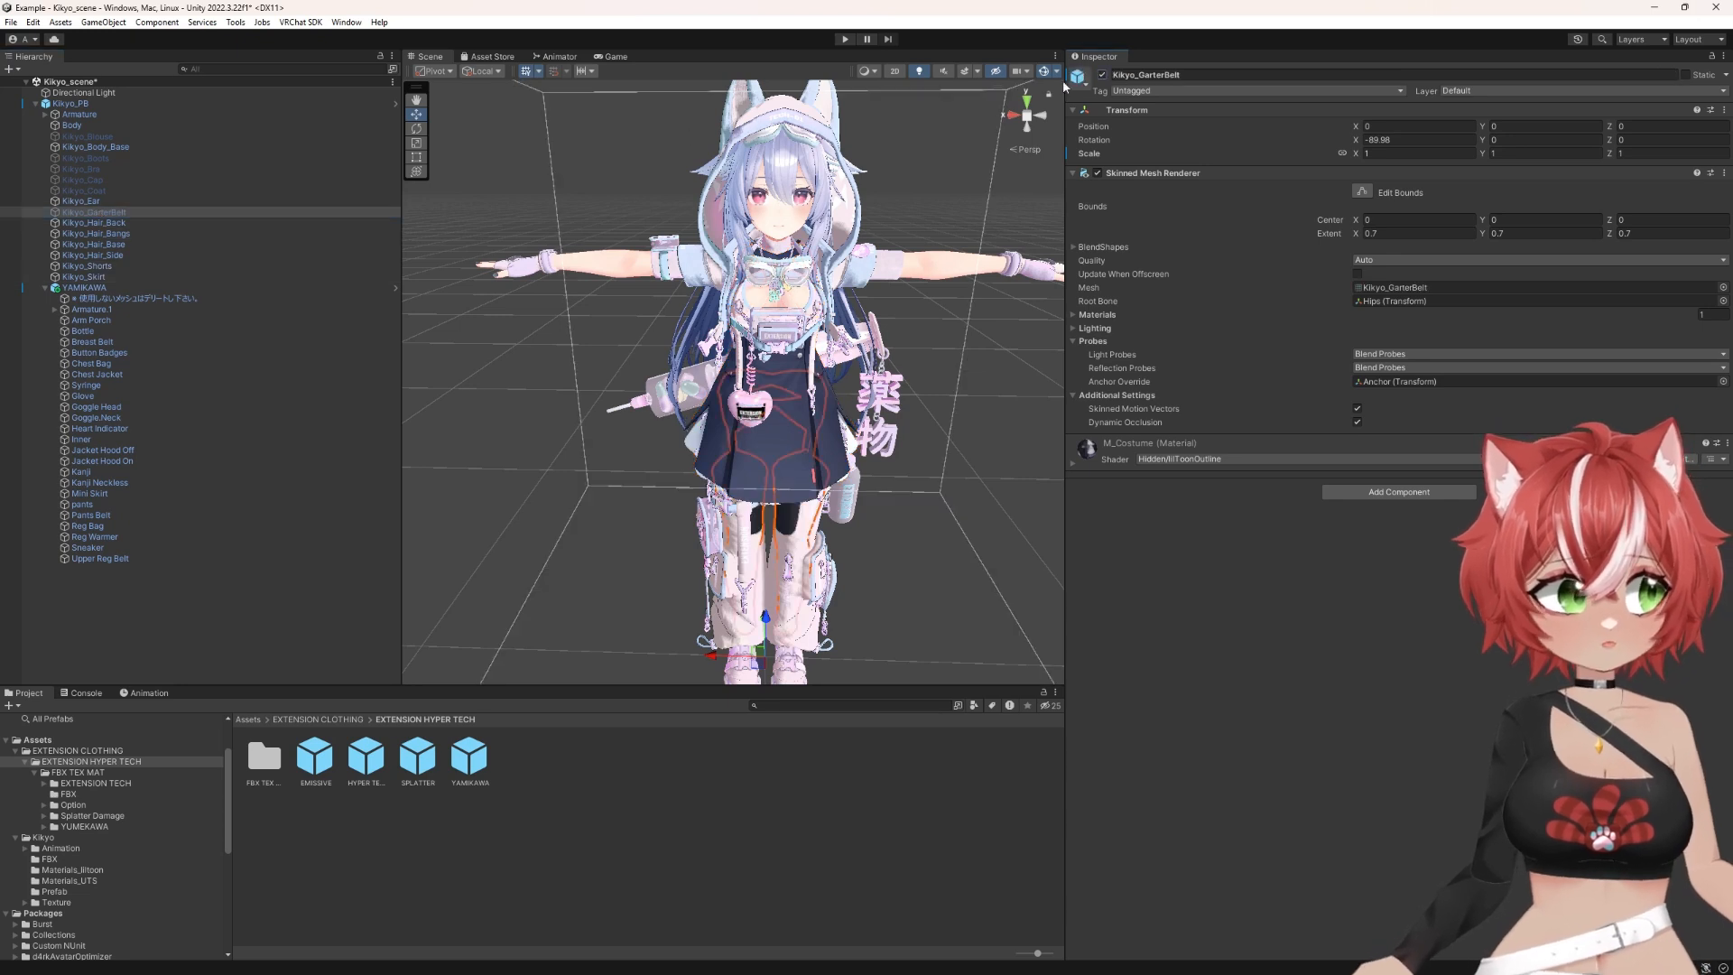
Step: Reactivate the Kikyo_Boots, Kikyo_Bra, Kikyo_Cap, Kikyo_Coat and Kikyo_Blouse objects
{"action": "left_click", "coordinate": [91, 190]}
{"action": "left_click", "coordinate": [86, 158], "text": "shift"}
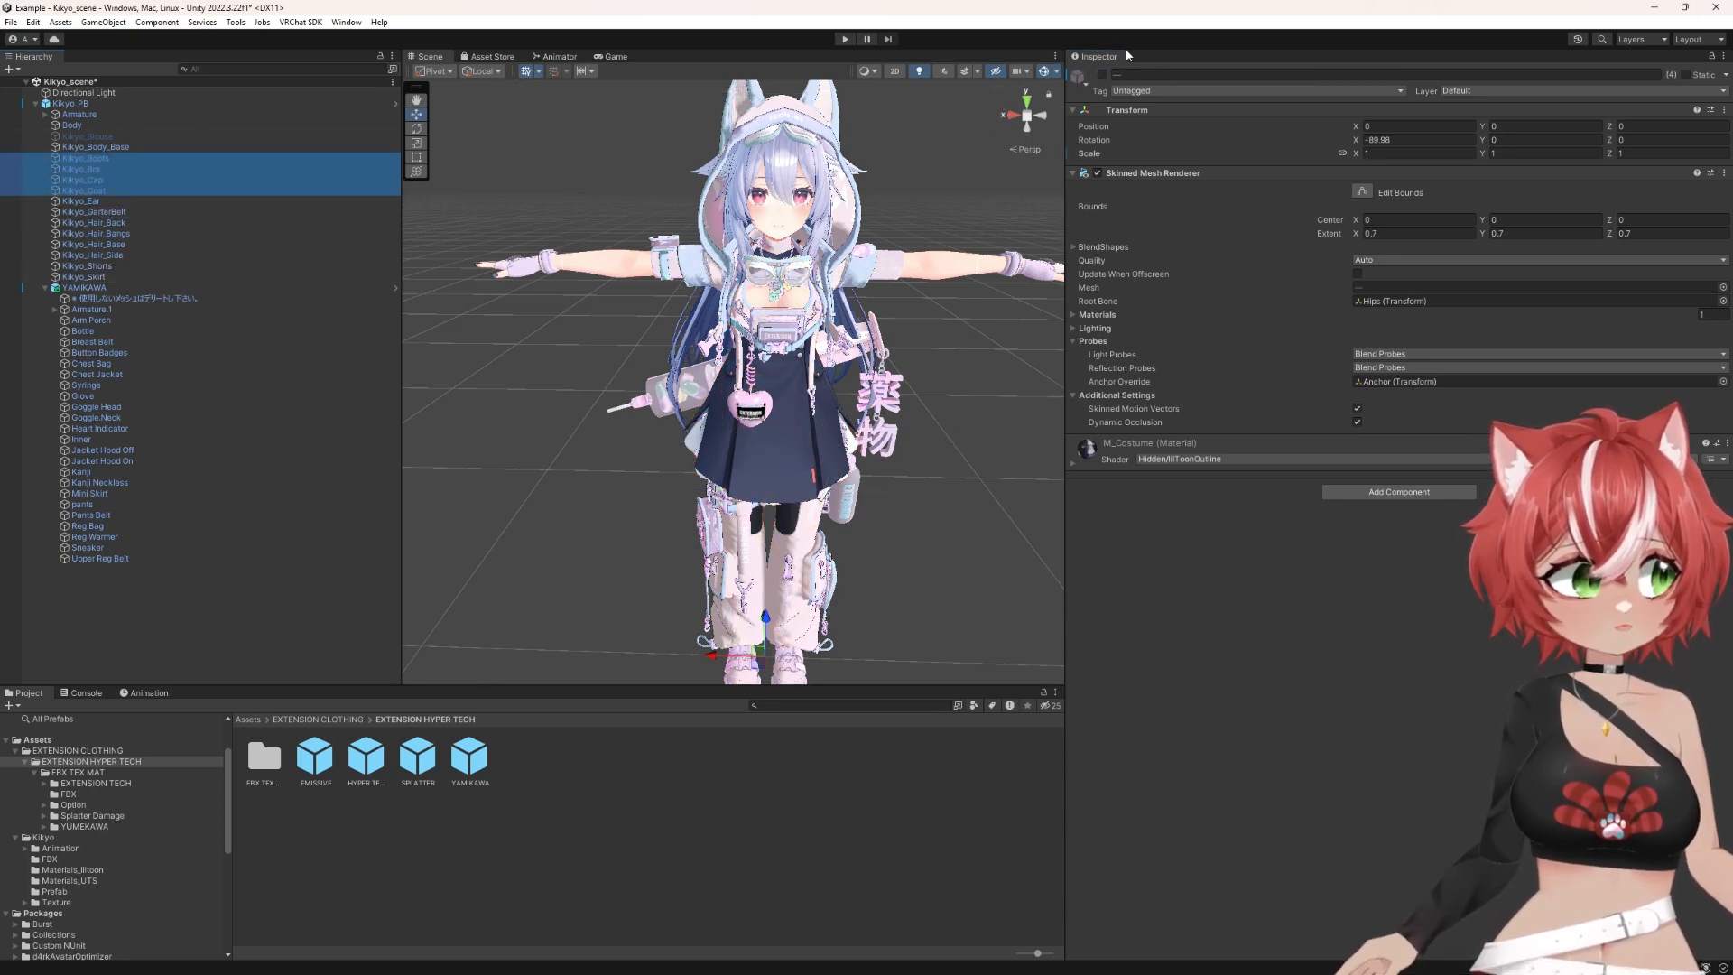
{"action": "left_click", "coordinate": [1101, 74]}
{"action": "left_click", "coordinate": [88, 136]}
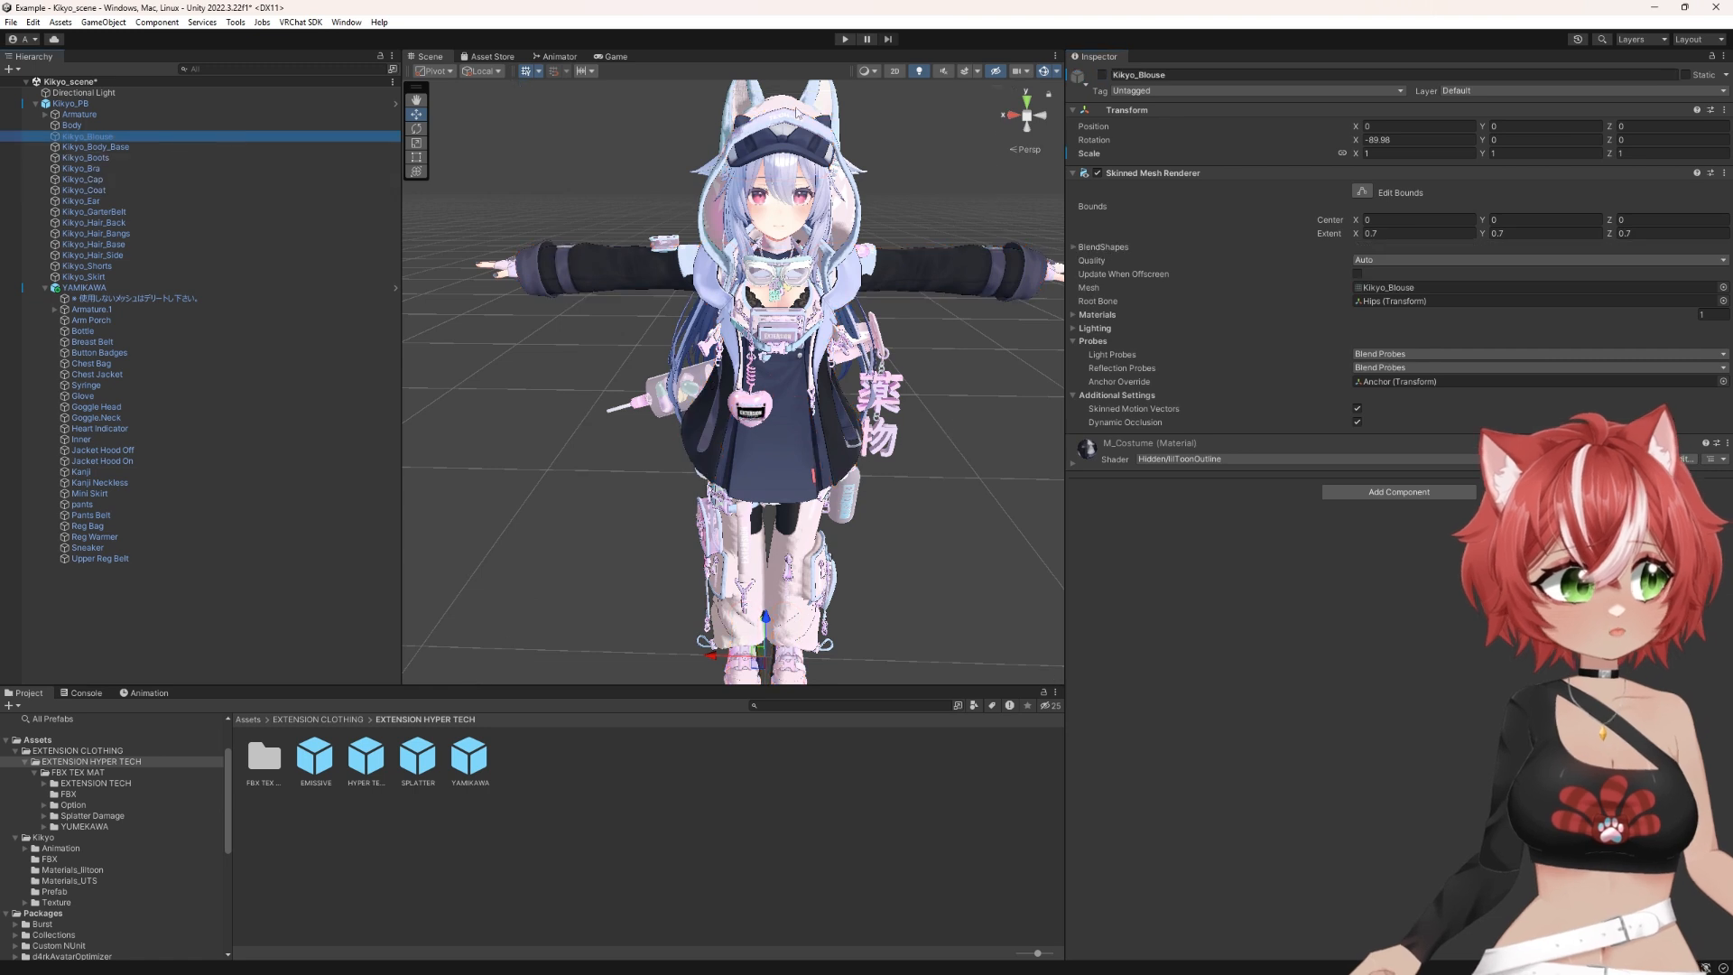
{"action": "left_click", "coordinate": [1101, 74]}
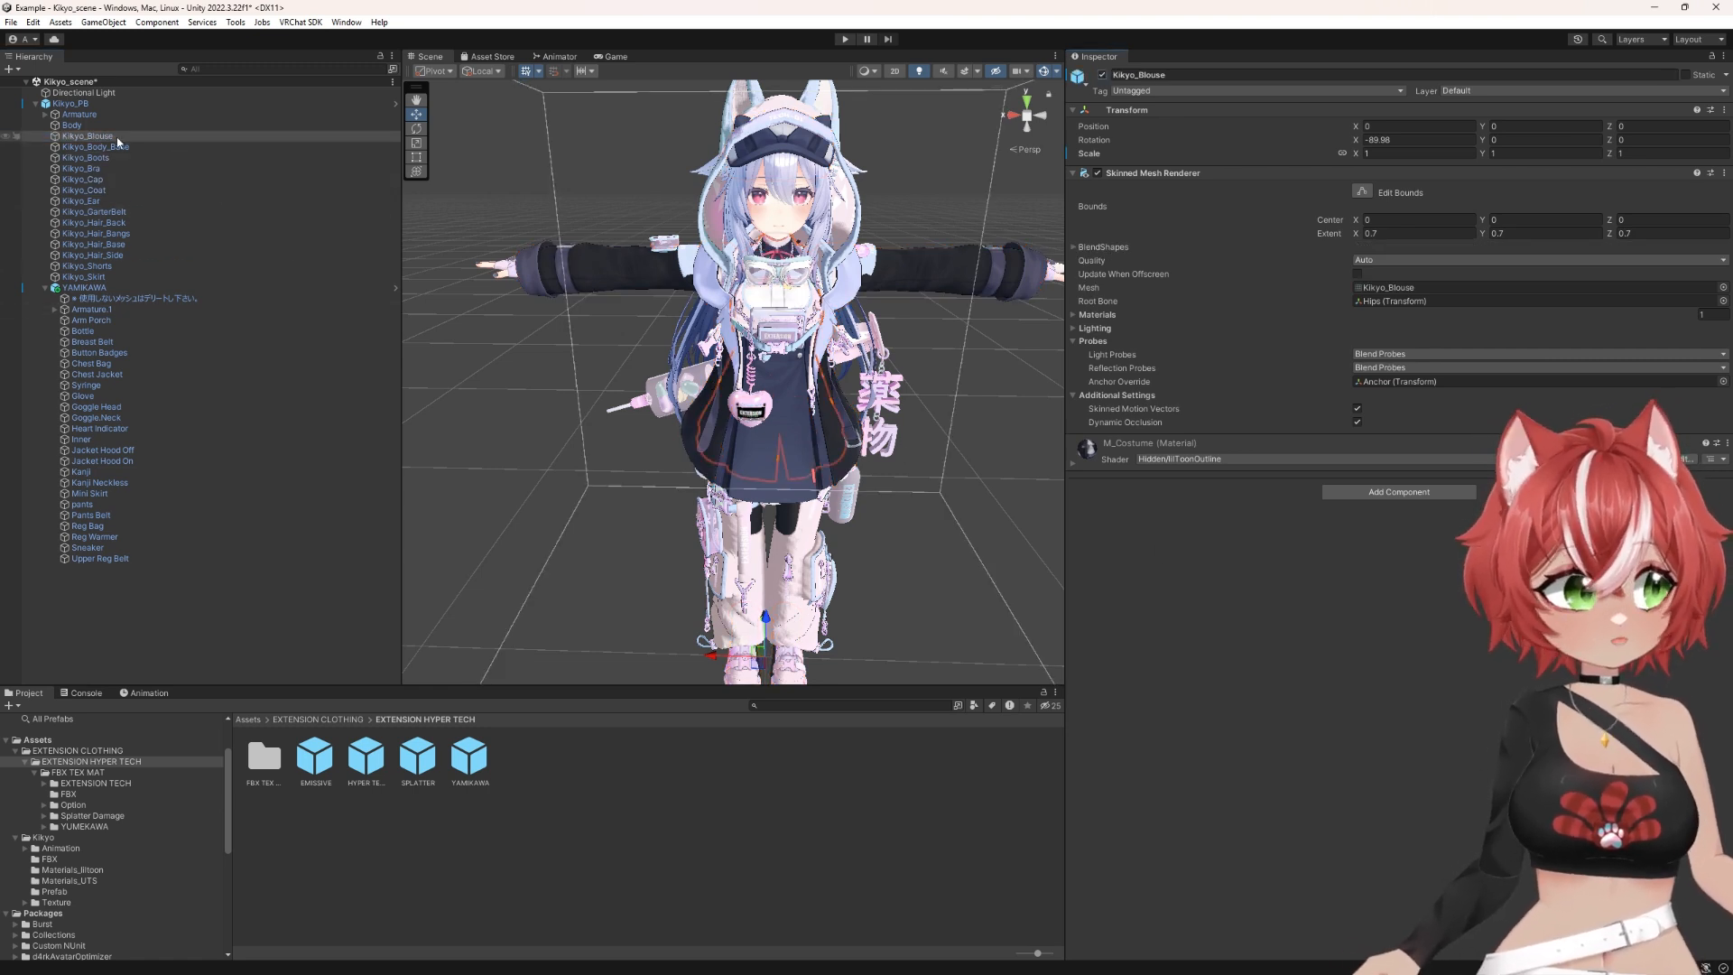
Step: Add a VRCFury Toggle component to Kikyo_Blouse and set its menu path to Clothes/Default
{"action": "left_click", "coordinate": [1436, 491]}
{"action": "type", "text": "togg"}
{"action": "left_click", "coordinate": [1401, 540]}
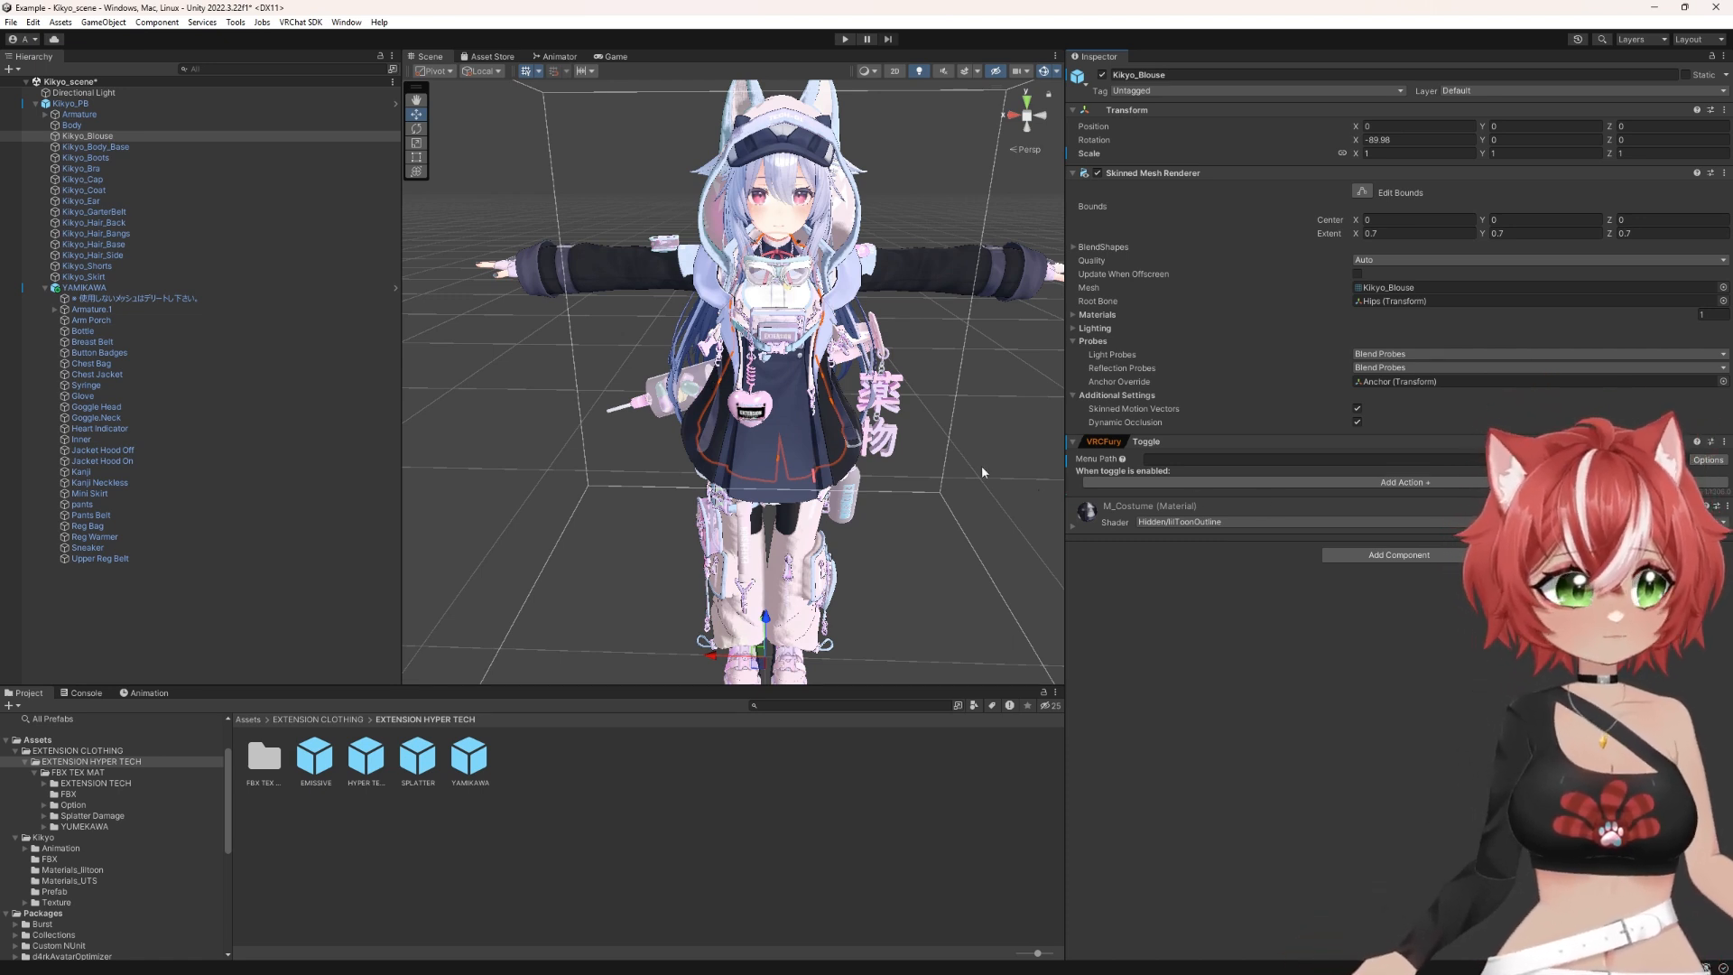
{"action": "left_click", "coordinate": [1233, 461]}
{"action": "type", "text": "C"}
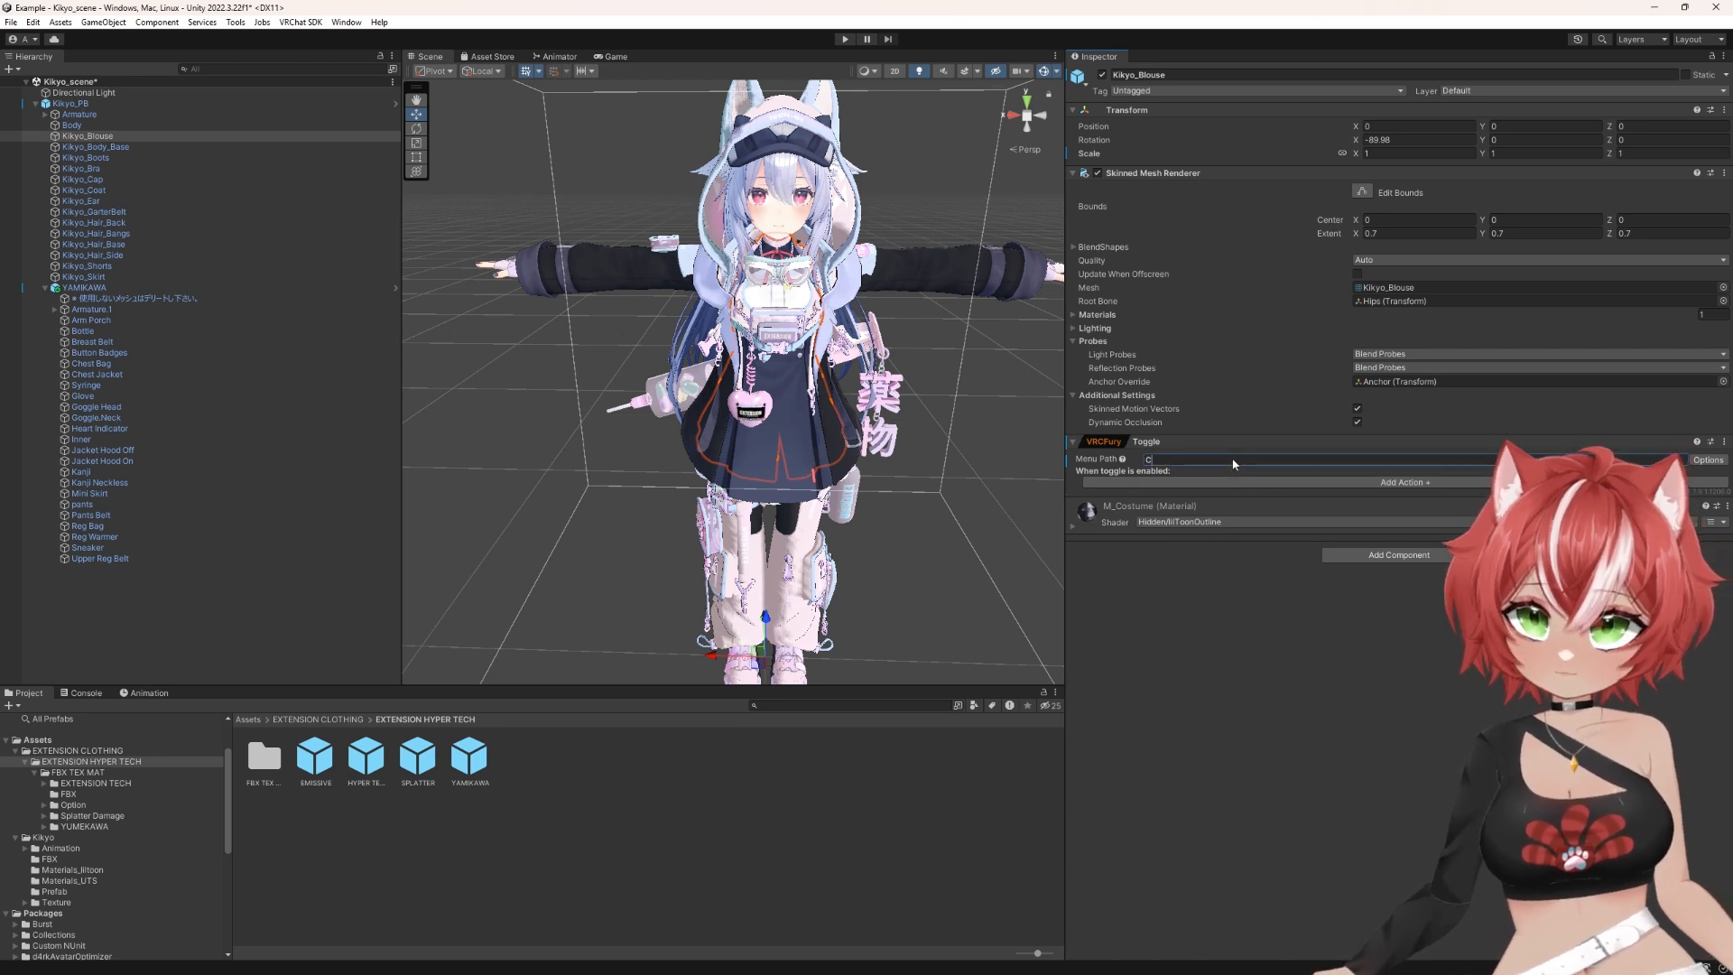
{"action": "type", "text": "lothes/Default"}
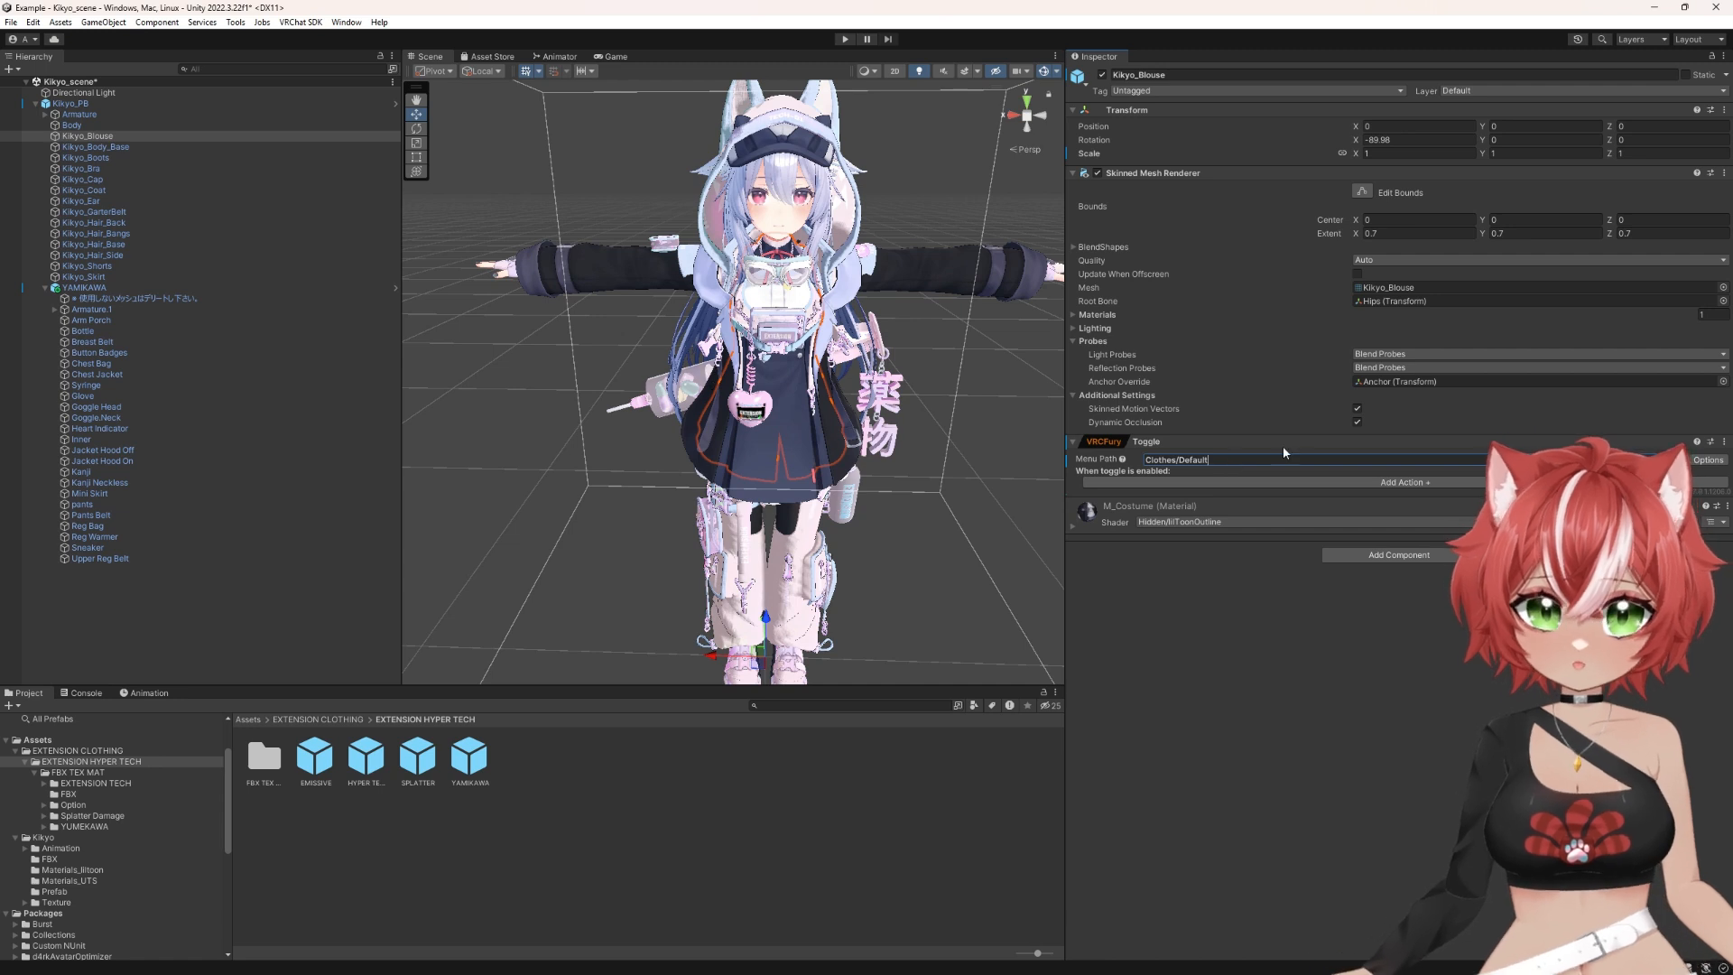
{"action": "left_click", "coordinate": [1330, 482]}
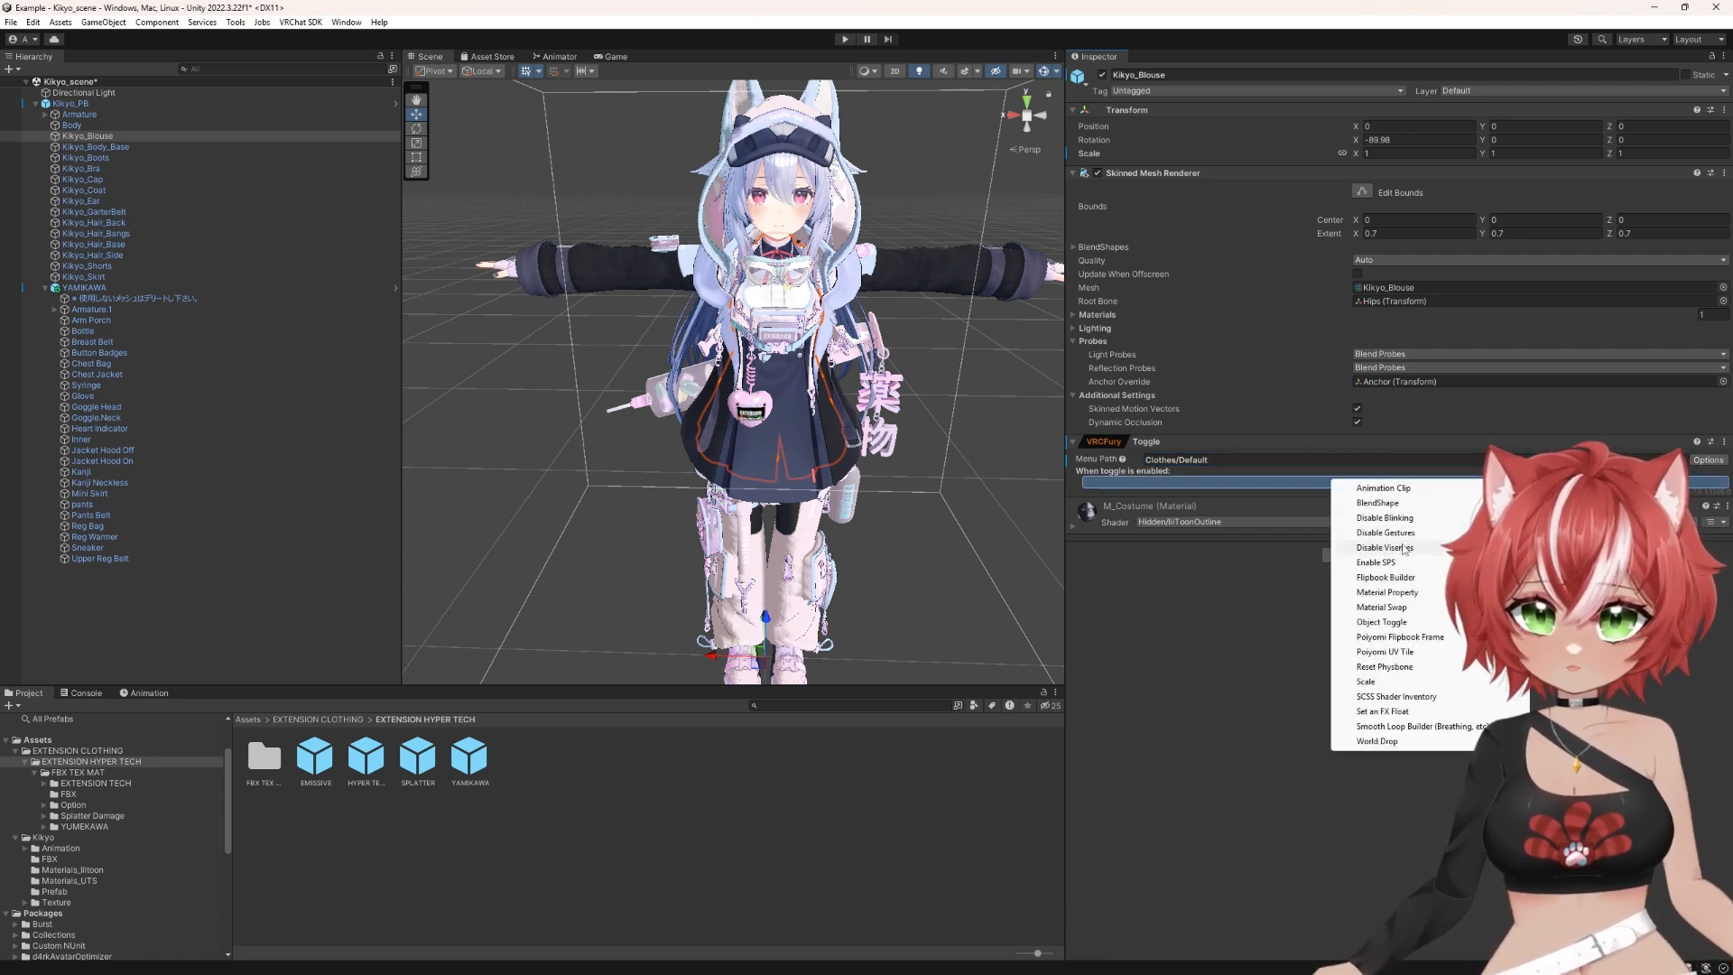
{"action": "left_click", "coordinate": [1280, 583]}
Step: Create an empty parent from the Kikyo blouse, boots, bra, cap, coat, garter belt, shorts and skirt objects and name it Default
{"action": "right_click", "coordinate": [81, 140]}
{"action": "left_click", "coordinate": [96, 149]}
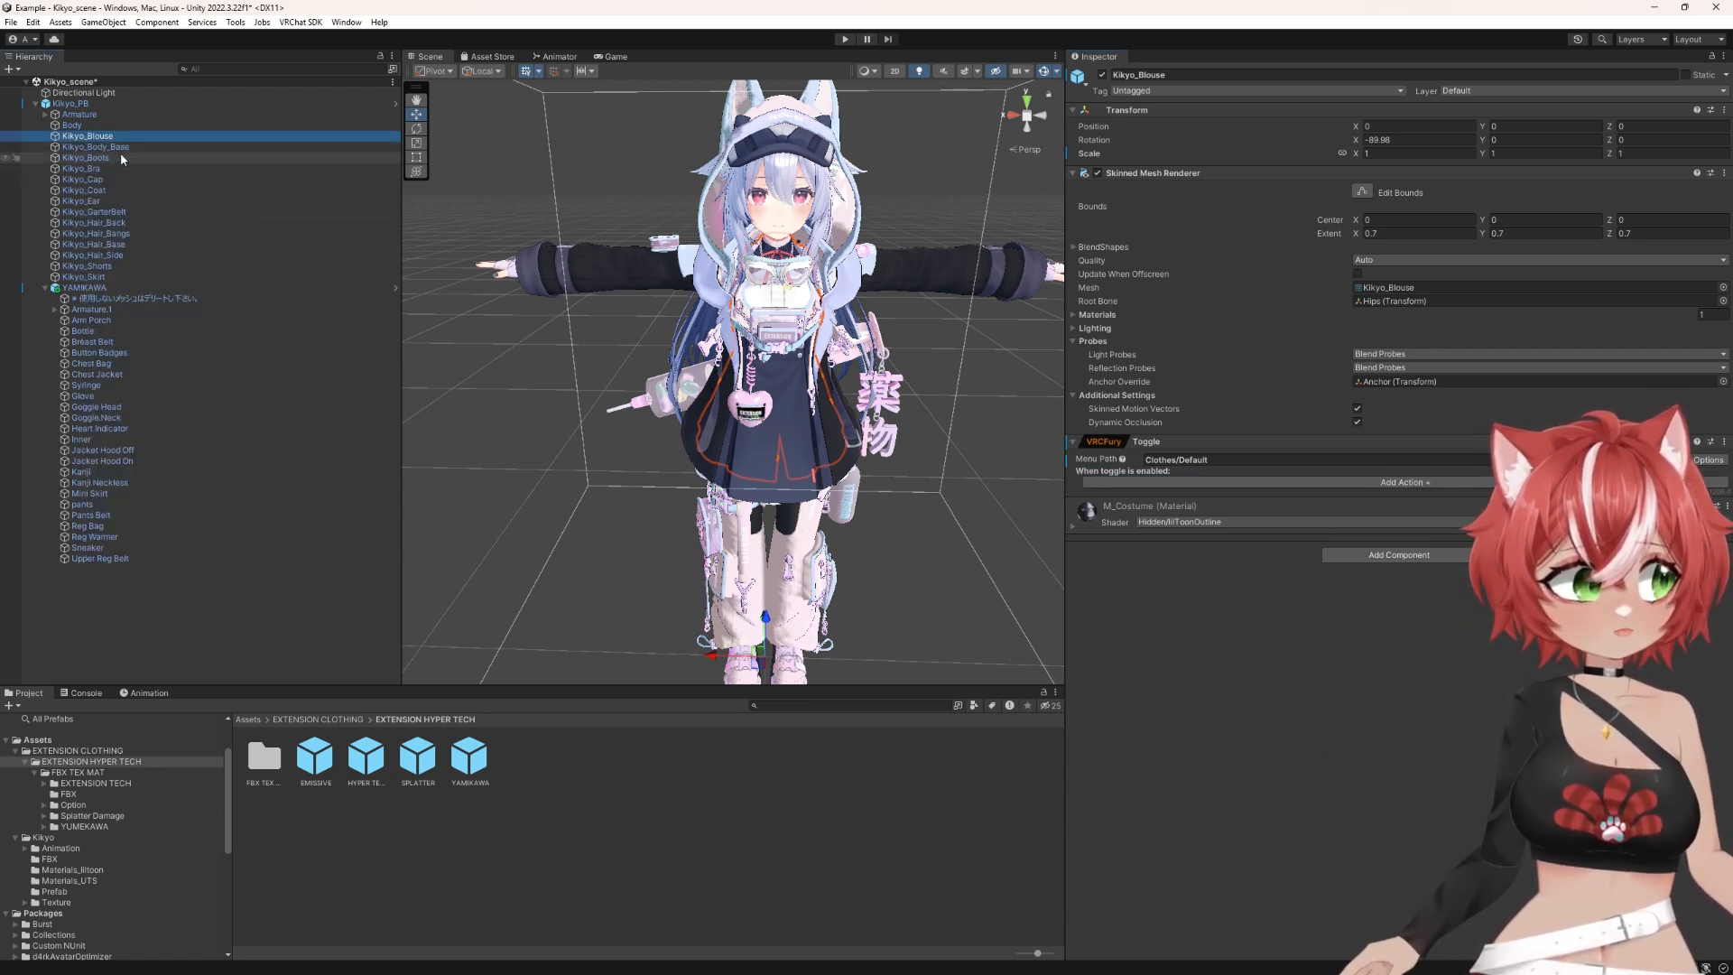
{"action": "left_click", "coordinate": [115, 158], "text": "ctrl"}
{"action": "left_click", "coordinate": [107, 169], "text": "ctrl"}
{"action": "left_click", "coordinate": [109, 180], "text": "ctrl"}
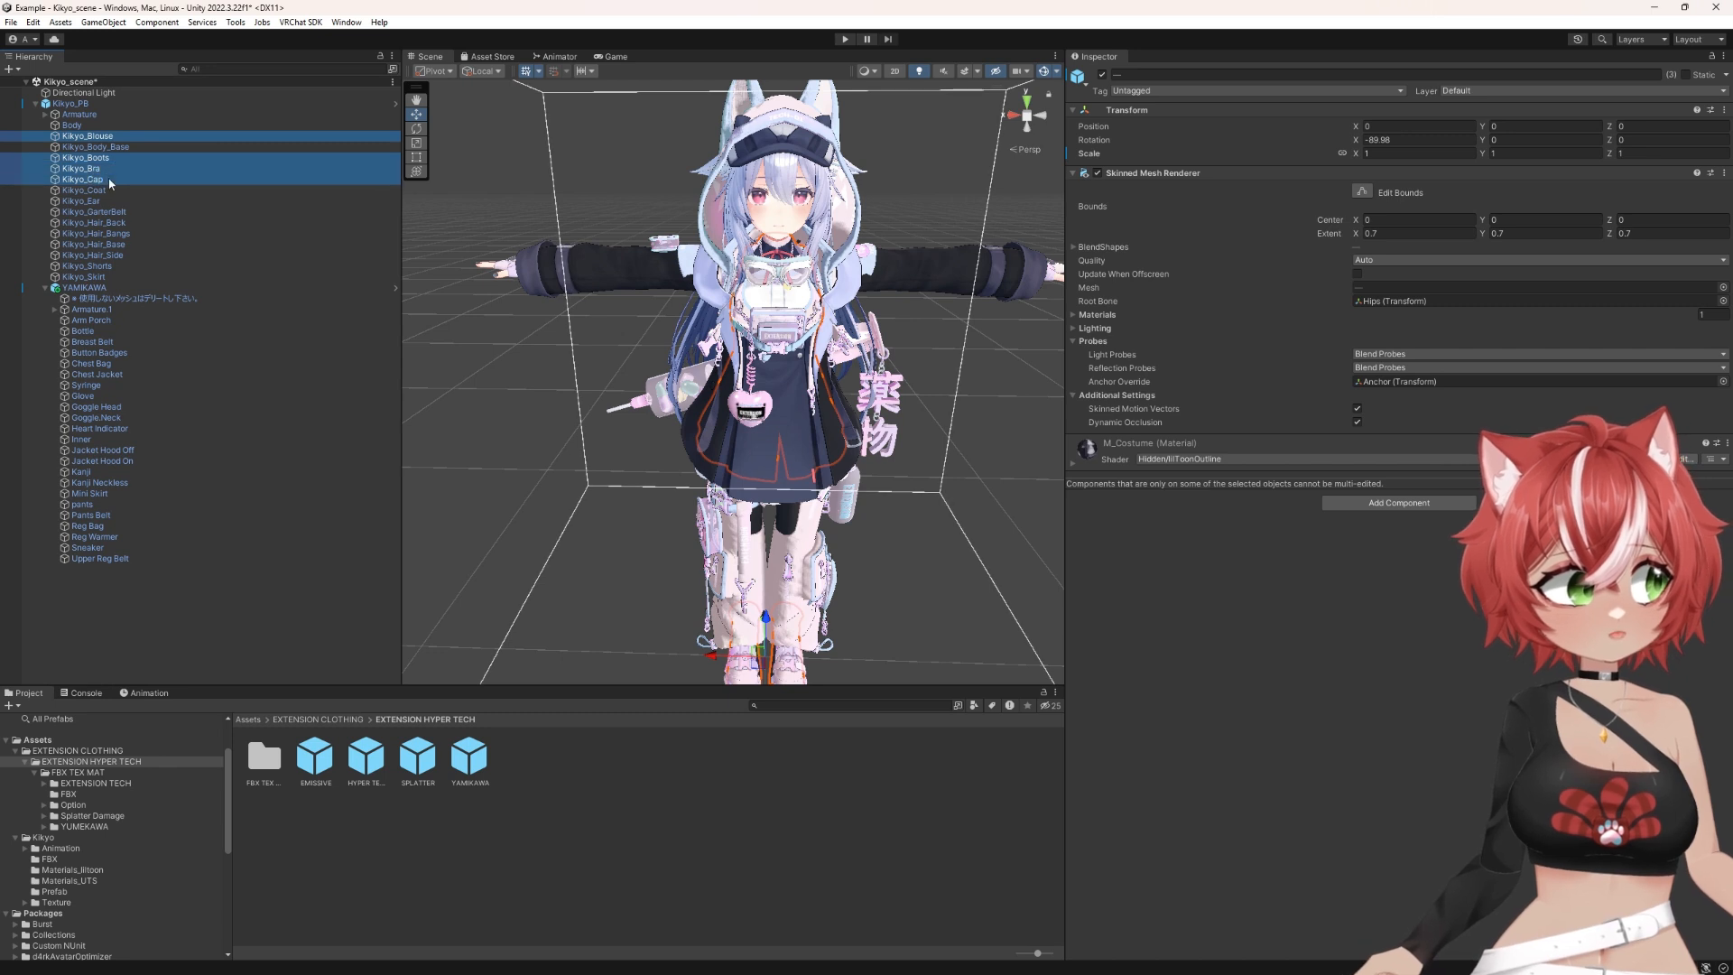
{"action": "left_click", "coordinate": [112, 190], "text": "ctrl"}
{"action": "left_click", "coordinate": [132, 212], "text": "ctrl"}
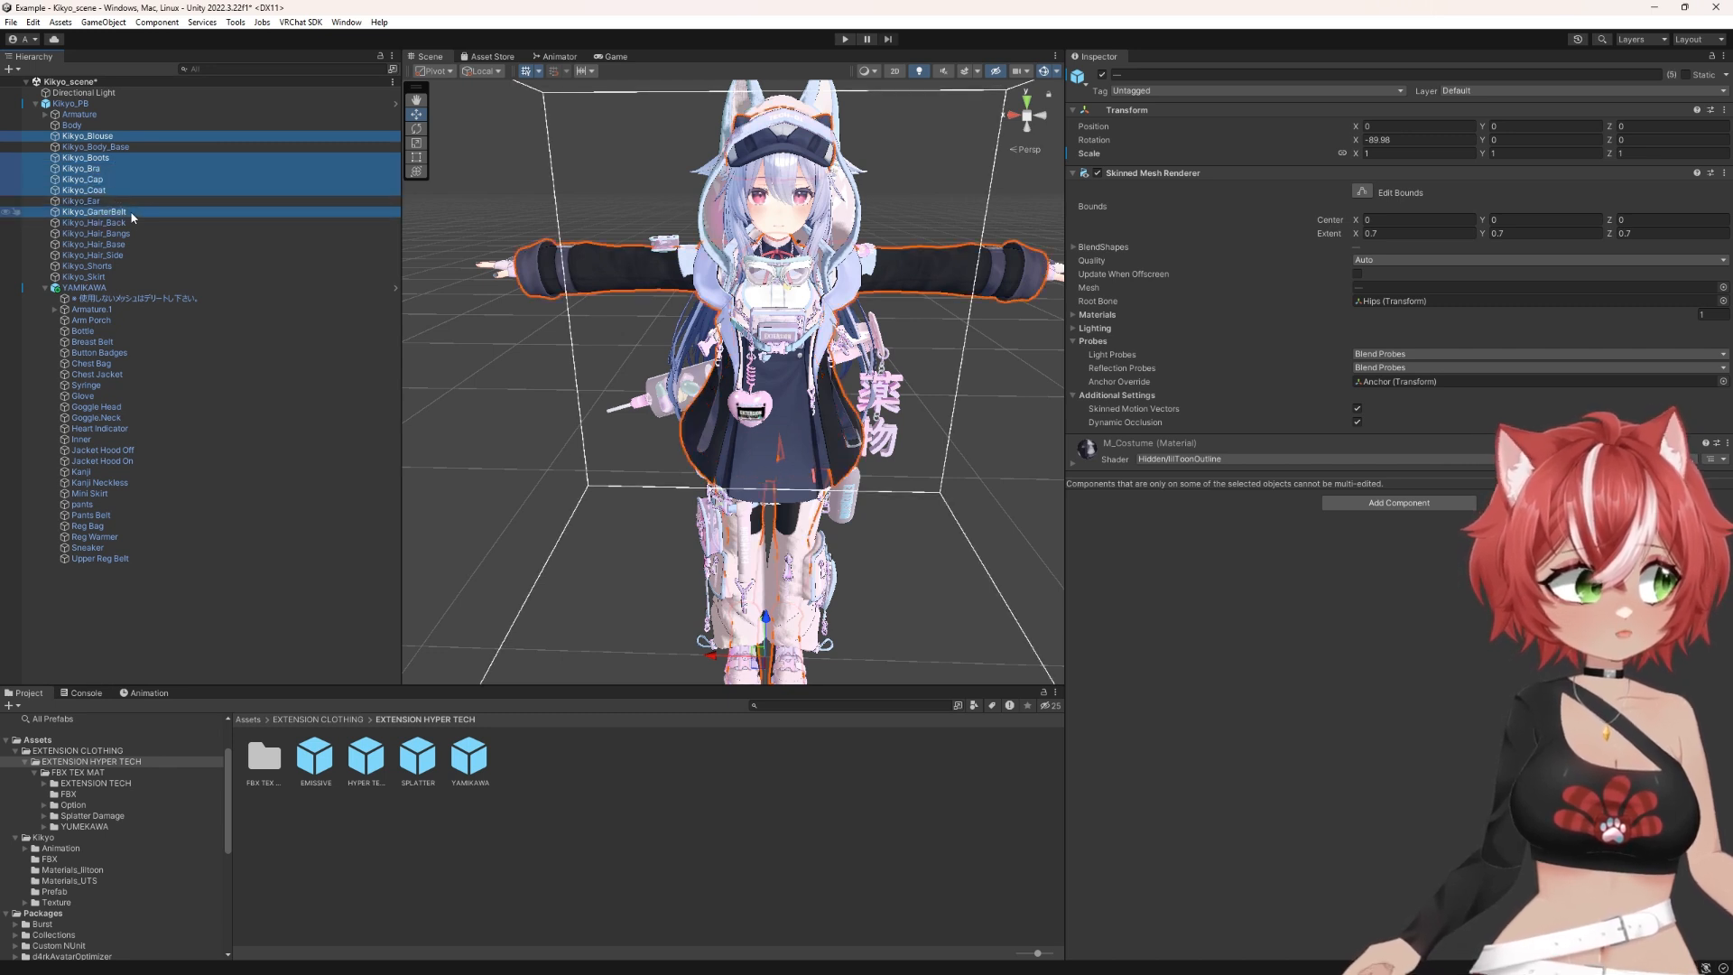
{"action": "left_click", "coordinate": [117, 267], "text": "ctrl"}
{"action": "left_click", "coordinate": [116, 275], "text": "ctrl"}
{"action": "right_click", "coordinate": [114, 275]}
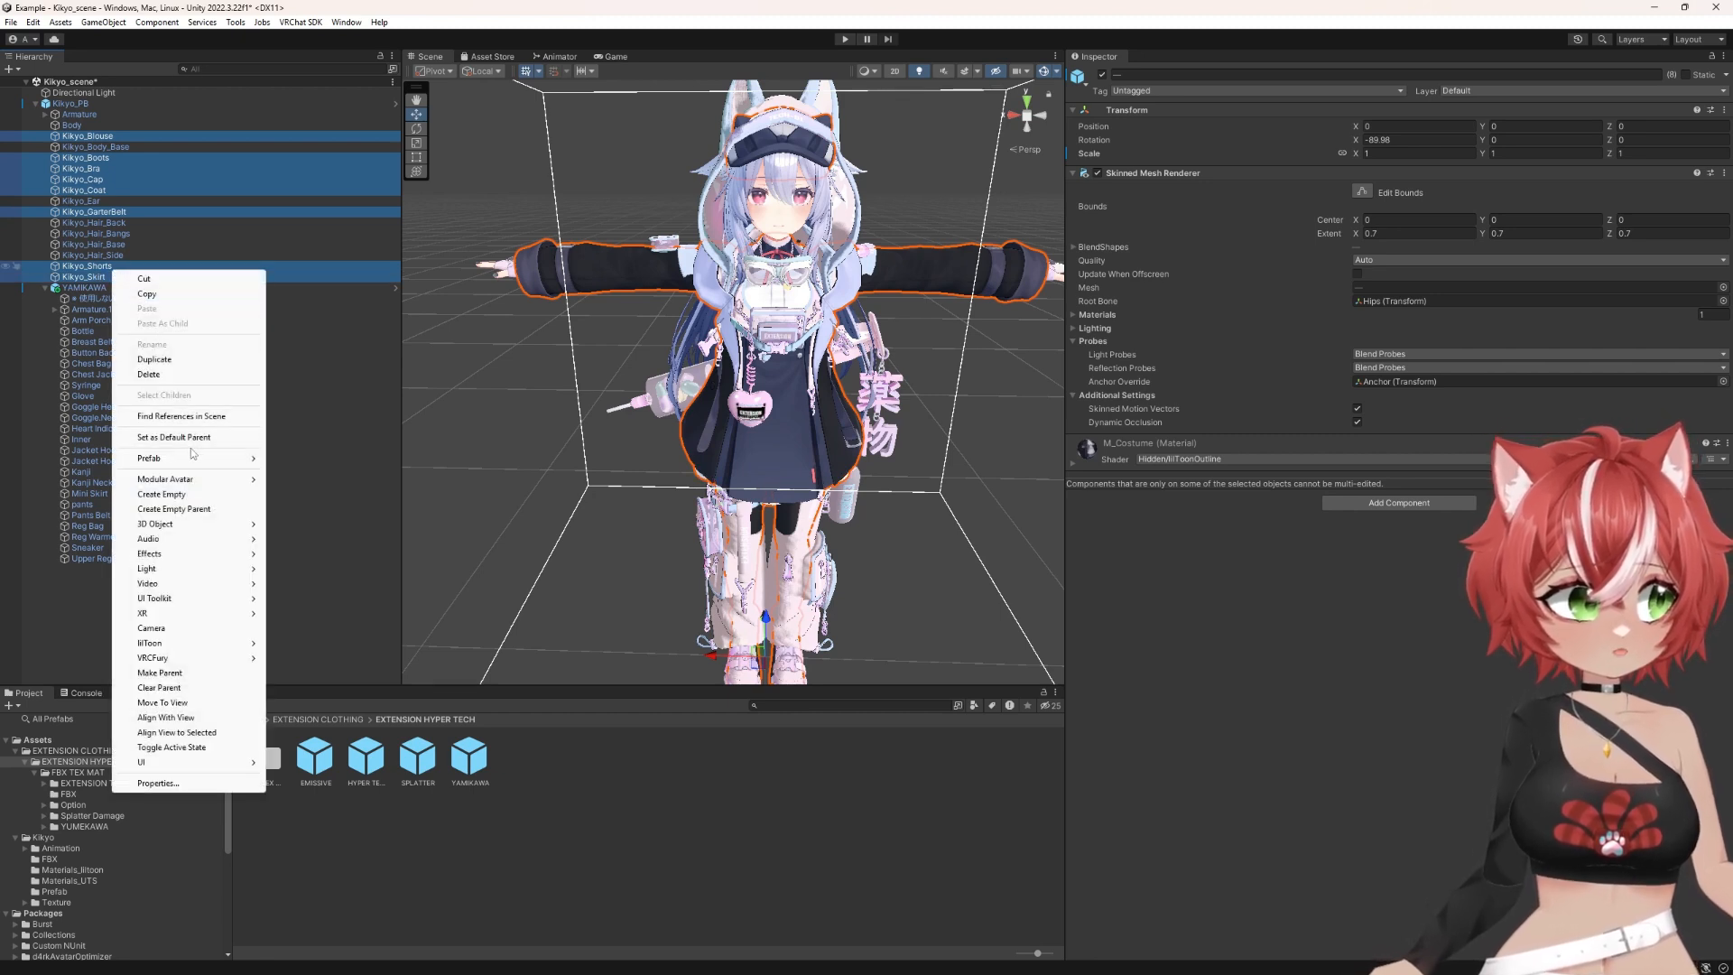
{"action": "left_click", "coordinate": [195, 509]}
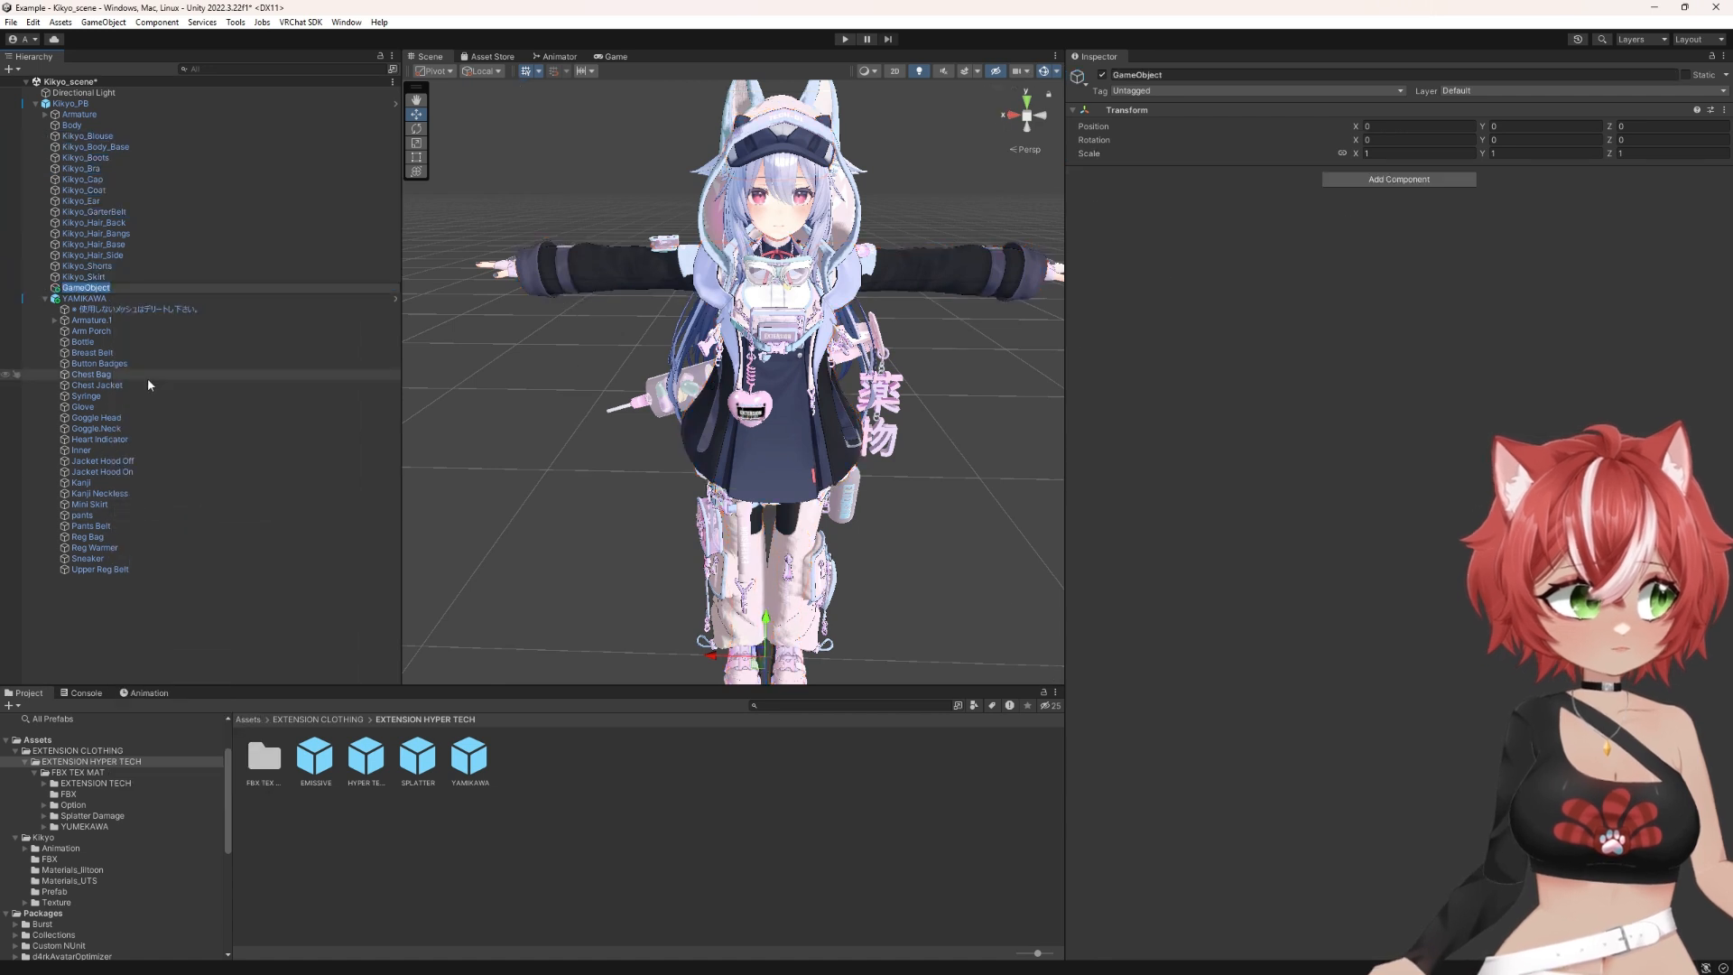
{"action": "type", "text": "Default"}
{"action": "key", "text": "Return"}
Step: Try to move the eight original Kikyo clothing objects into the Default object
{"action": "left_click", "coordinate": [110, 277]}
{"action": "left_click", "coordinate": [111, 266], "text": "ctrl"}
{"action": "left_click", "coordinate": [95, 212], "text": "ctrl"}
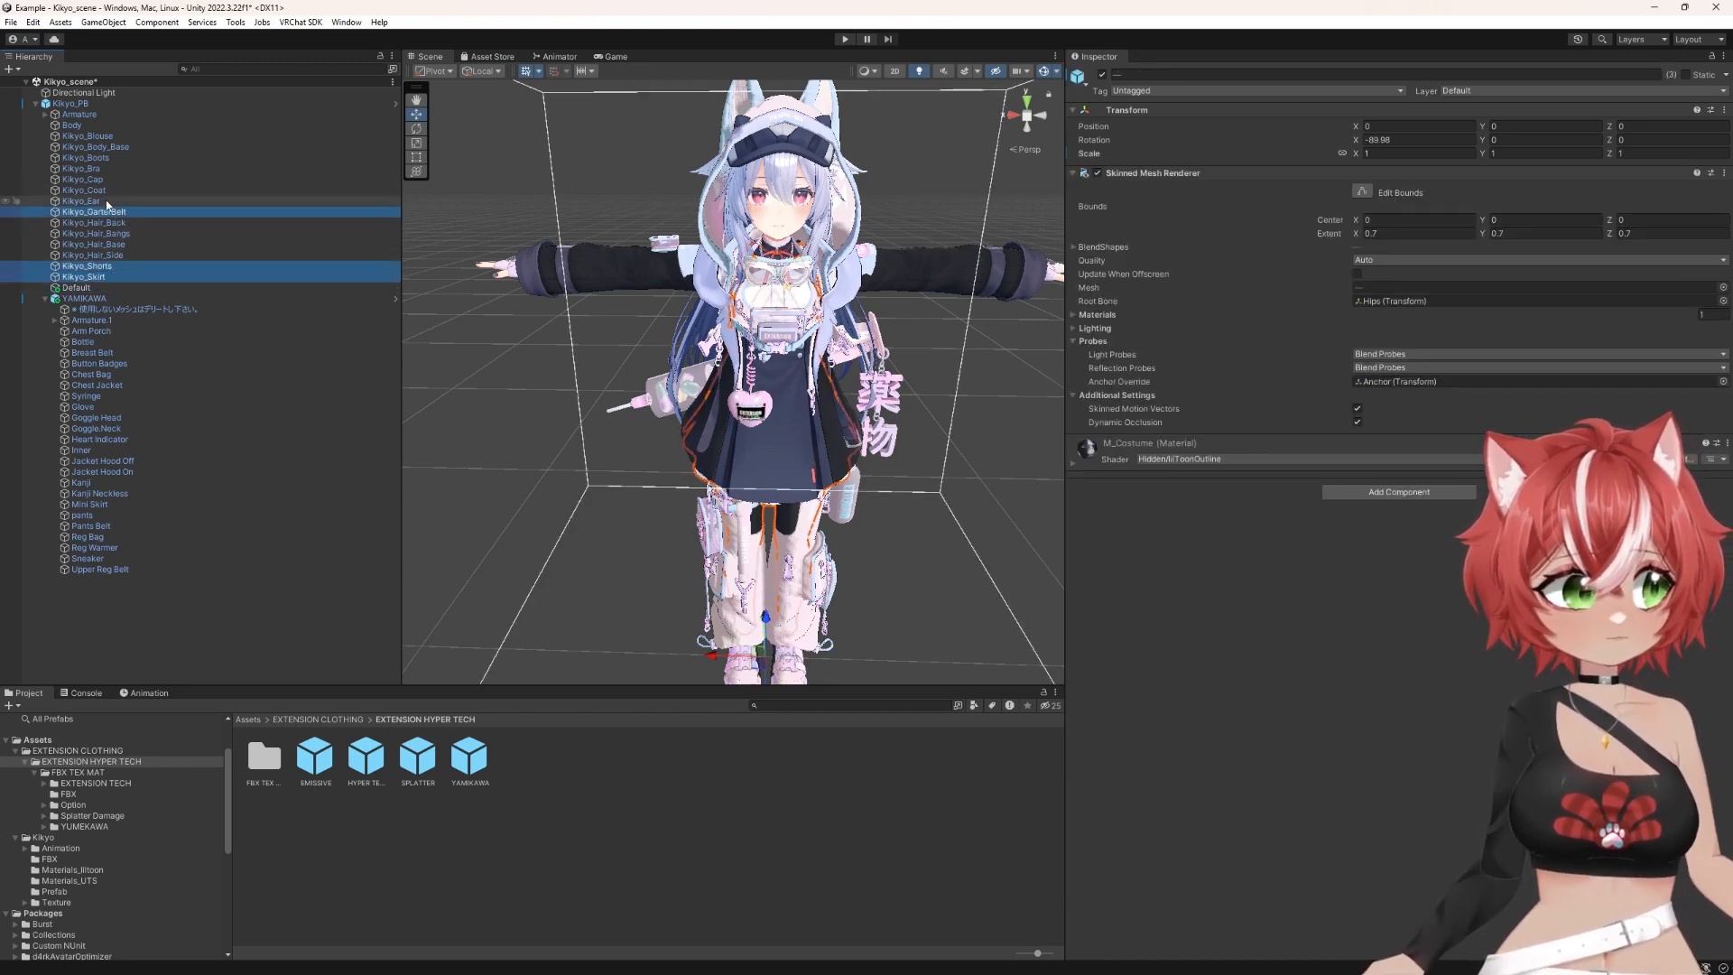
{"action": "left_click", "coordinate": [107, 201], "text": "ctrl"}
{"action": "left_click", "coordinate": [108, 202], "text": "ctrl"}
{"action": "left_click", "coordinate": [106, 191], "text": "ctrl"}
{"action": "left_click", "coordinate": [108, 179], "text": "ctrl"}
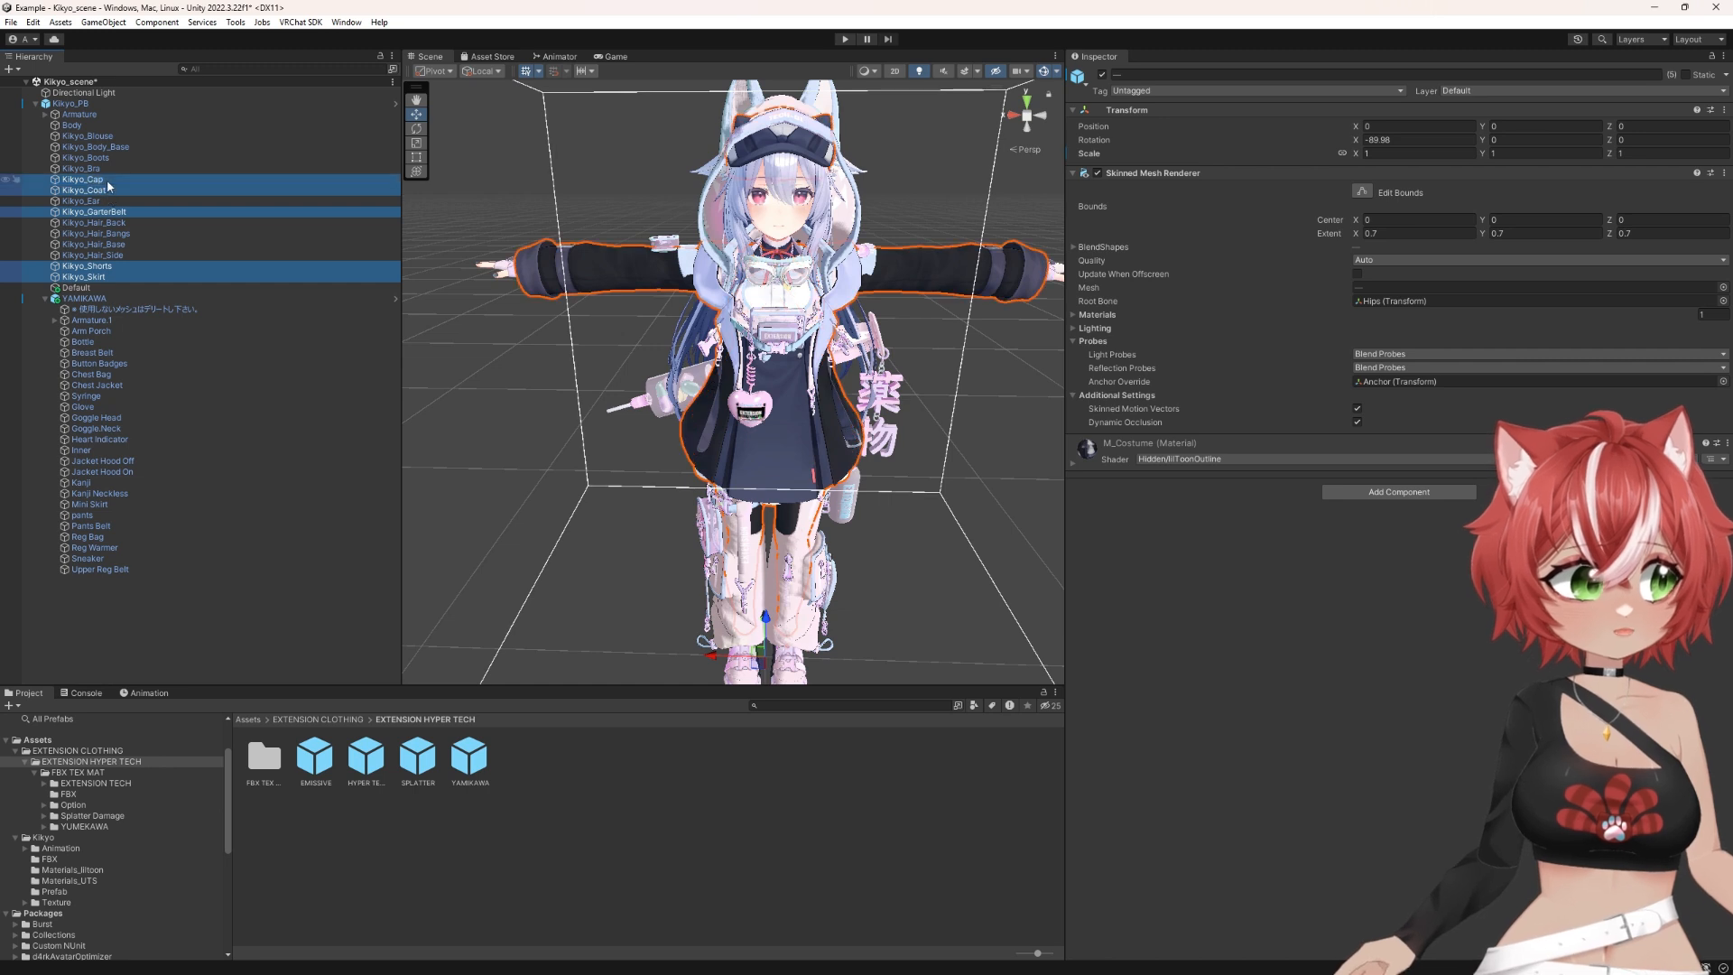
{"action": "left_click", "coordinate": [118, 170], "text": "ctrl"}
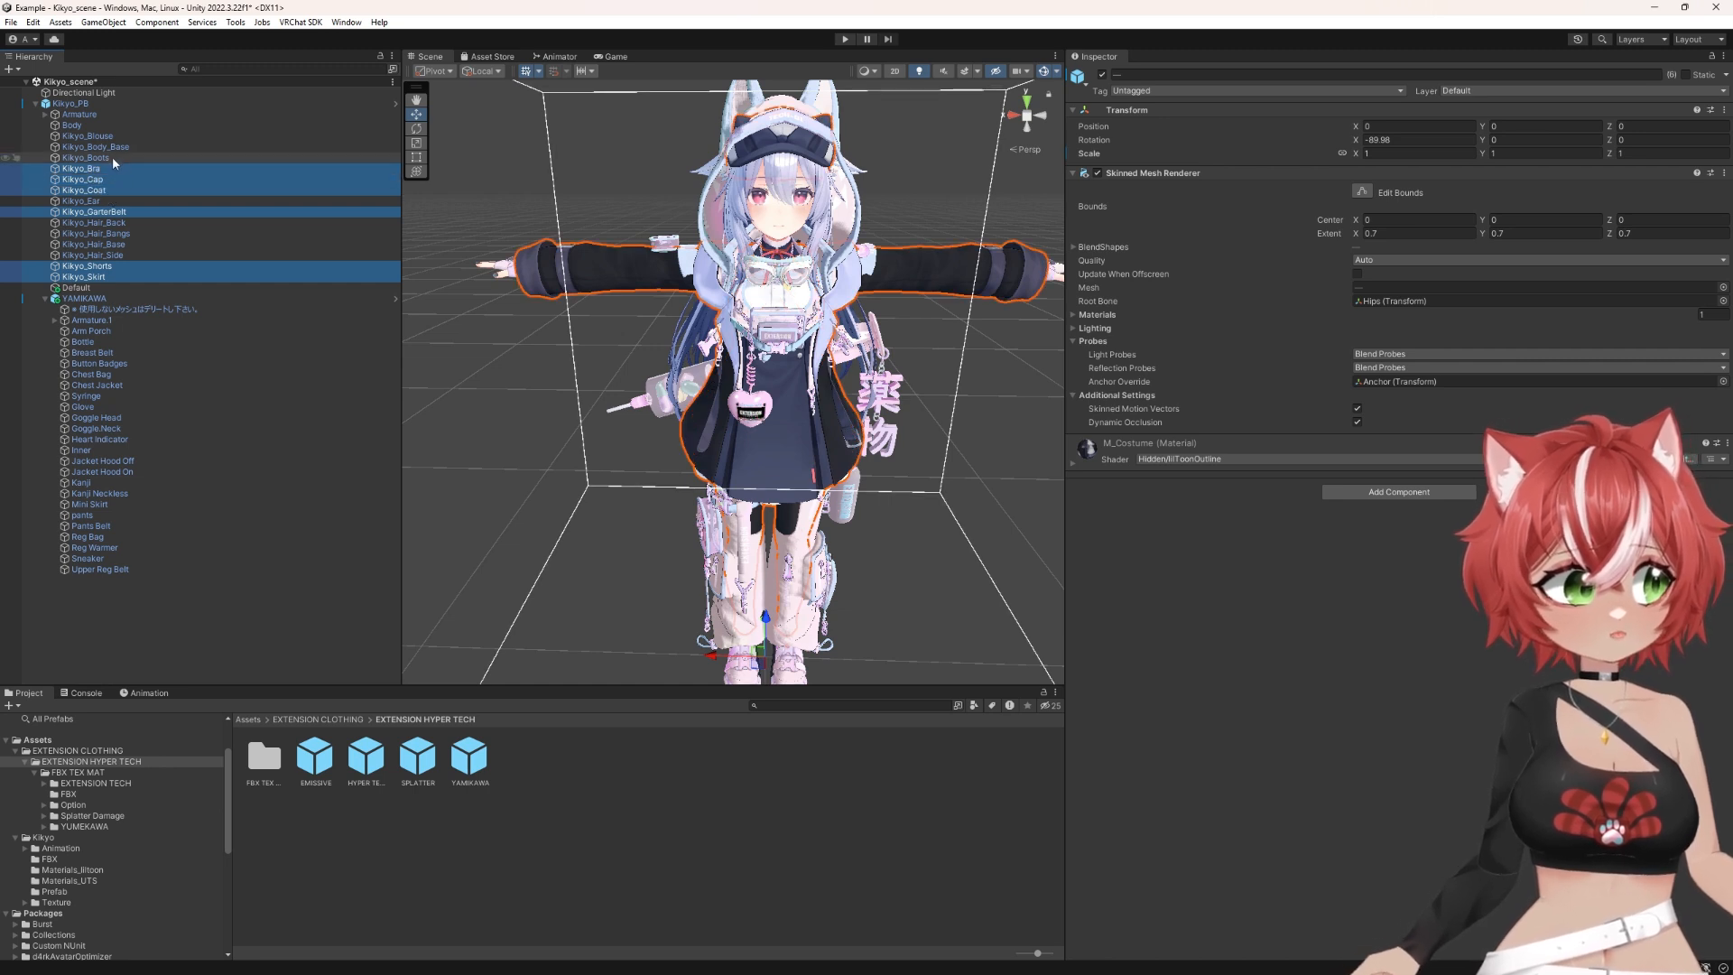
{"action": "left_click", "coordinate": [114, 159], "text": "ctrl"}
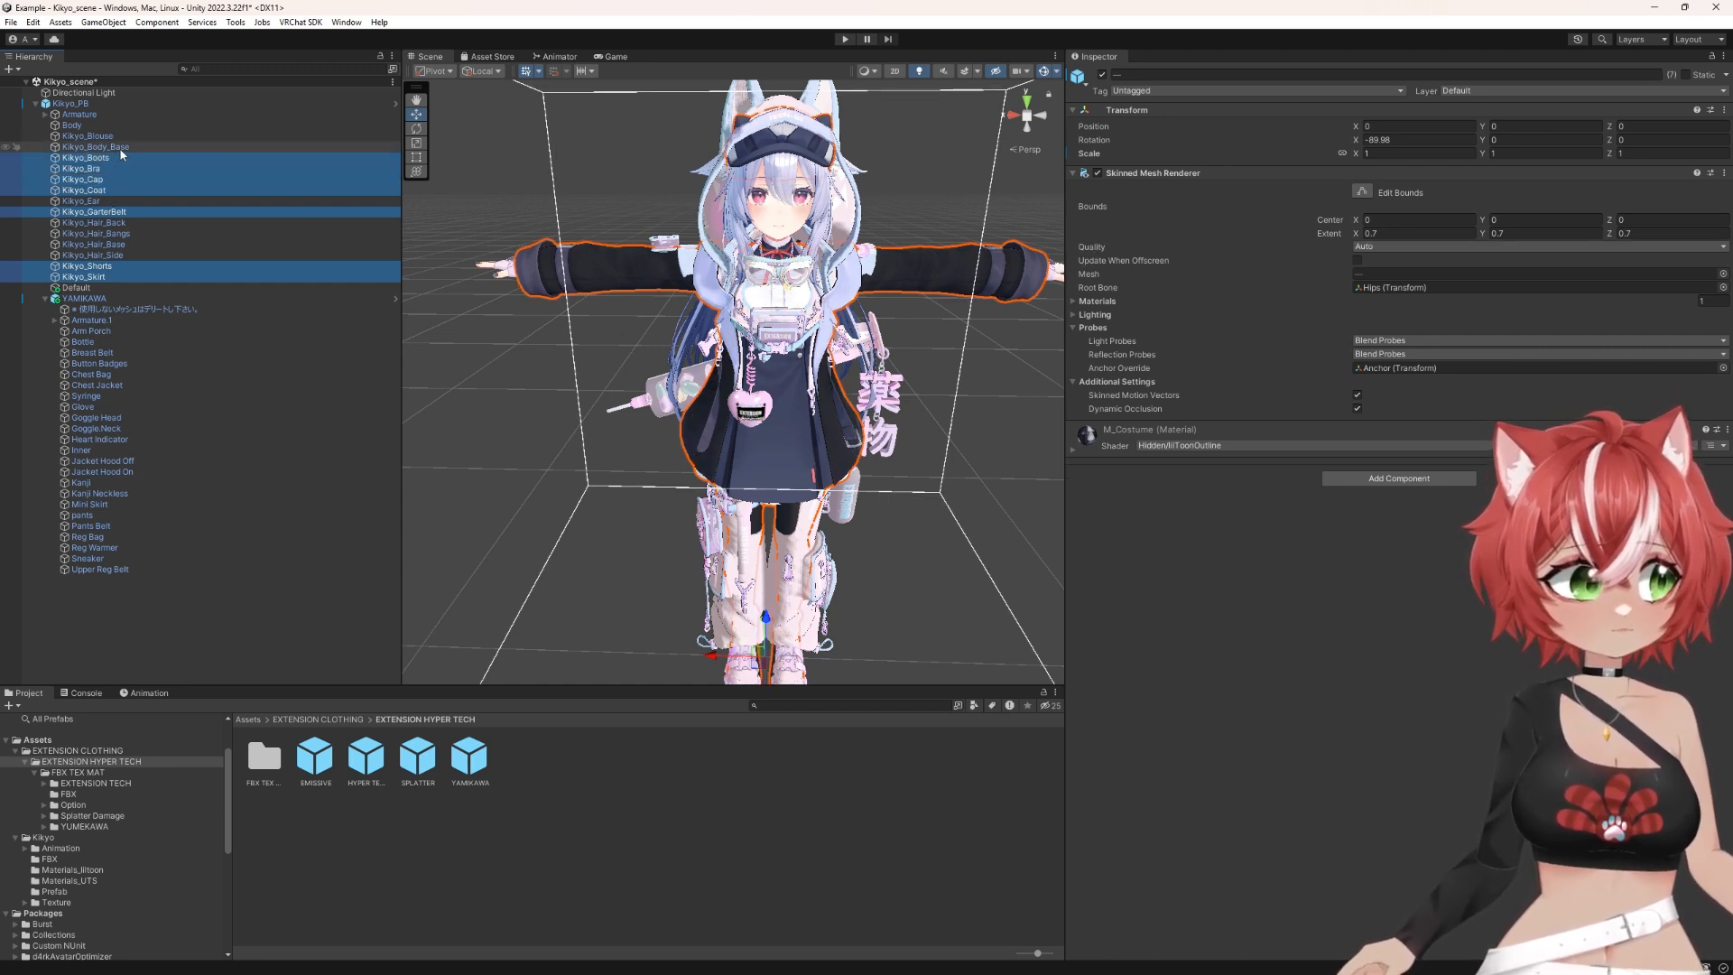
{"action": "left_click", "coordinate": [105, 136], "text": "ctrl"}
{"action": "left_click_drag", "start_coordinate": [107, 249], "coordinate": [172, 309]}
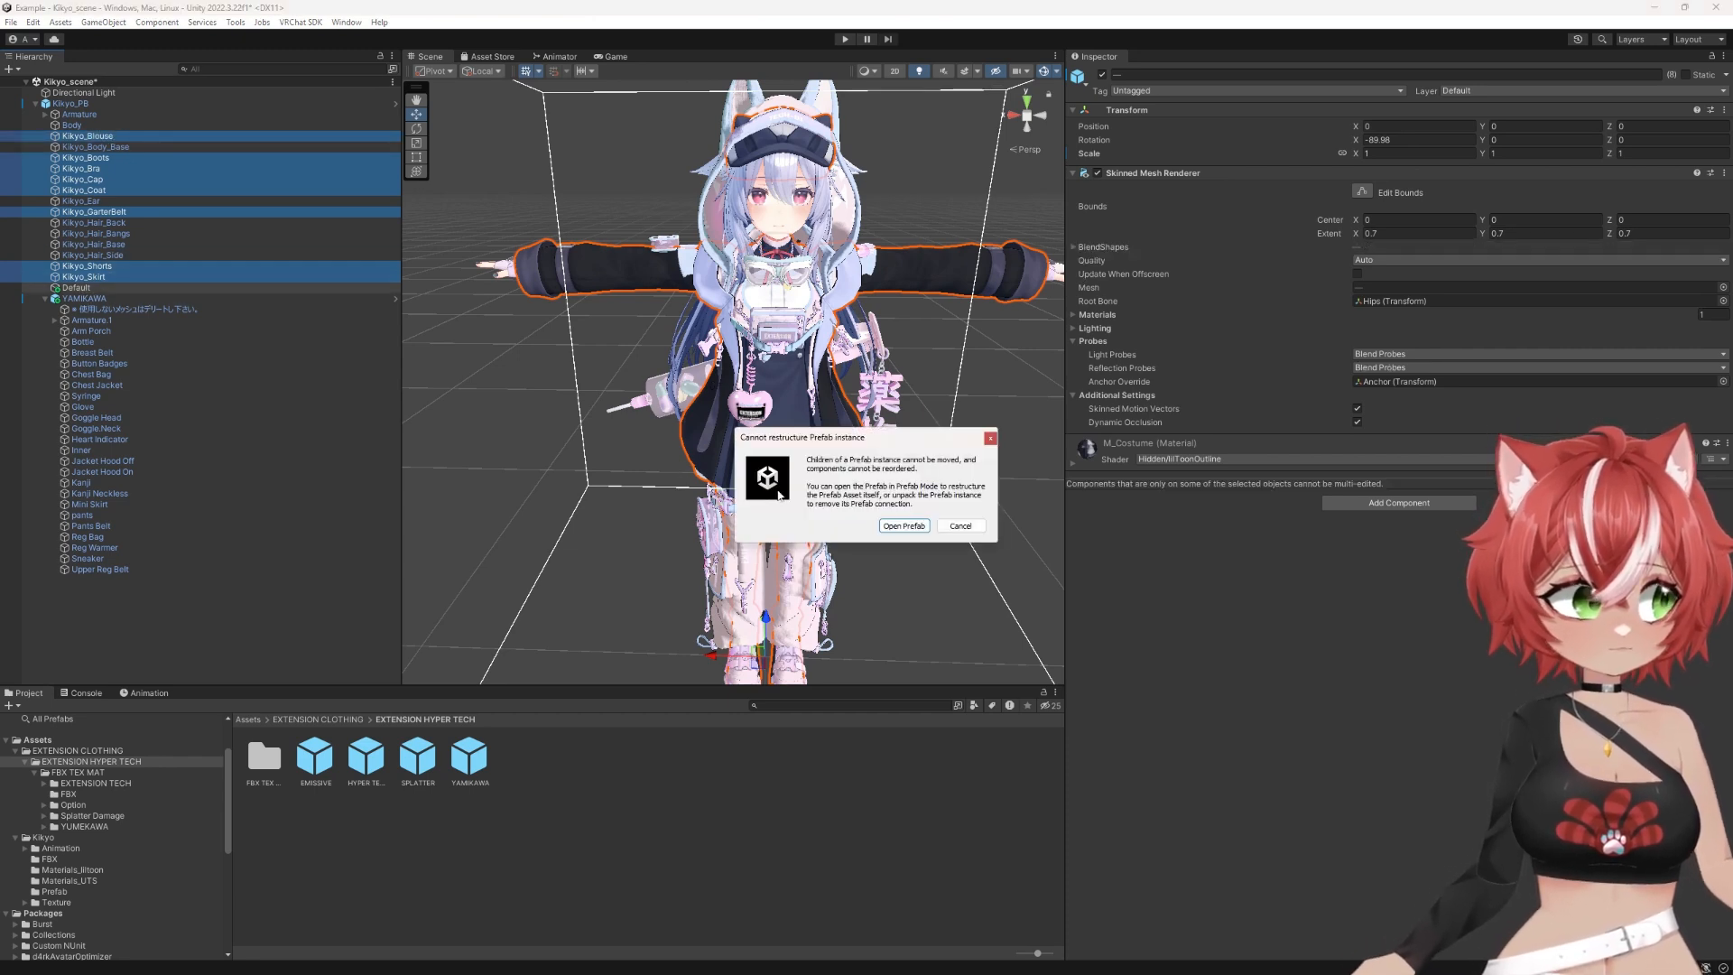
{"action": "left_click", "coordinate": [961, 526]}
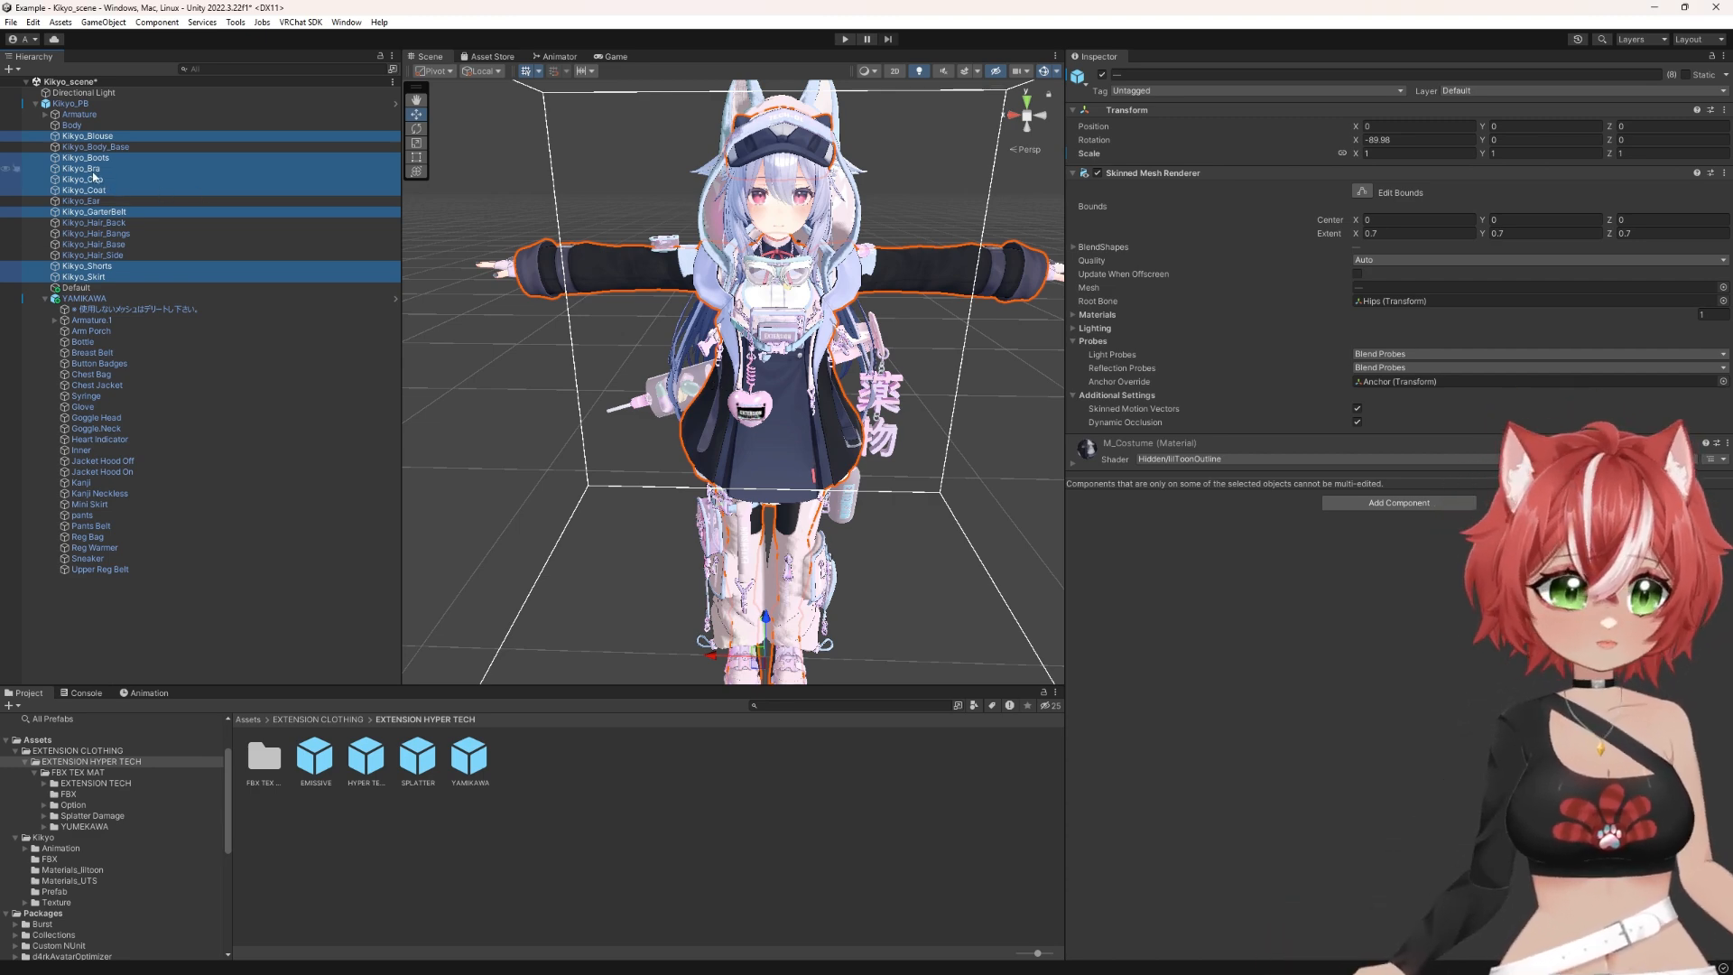
Step: Unpack the Kikyo_PB prefab instance, choosing to unpack anyway
{"action": "left_click", "coordinate": [65, 104]}
{"action": "right_click", "coordinate": [65, 104]}
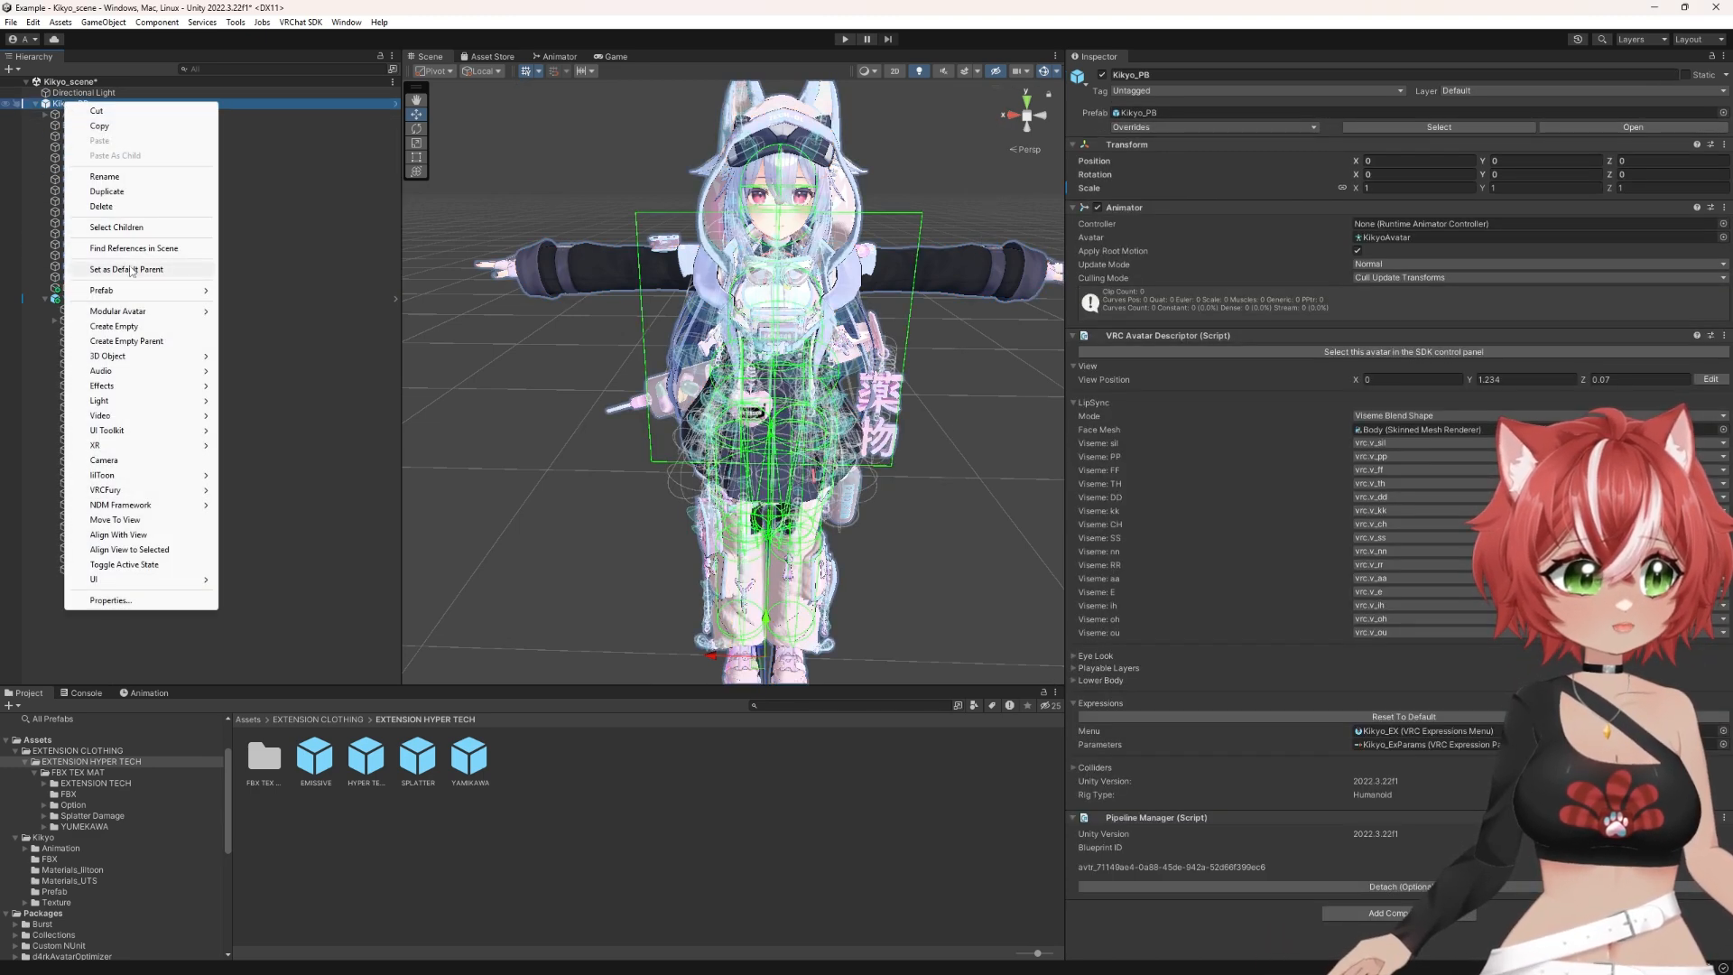
{"action": "mouse_move", "coordinate": [131, 290]}
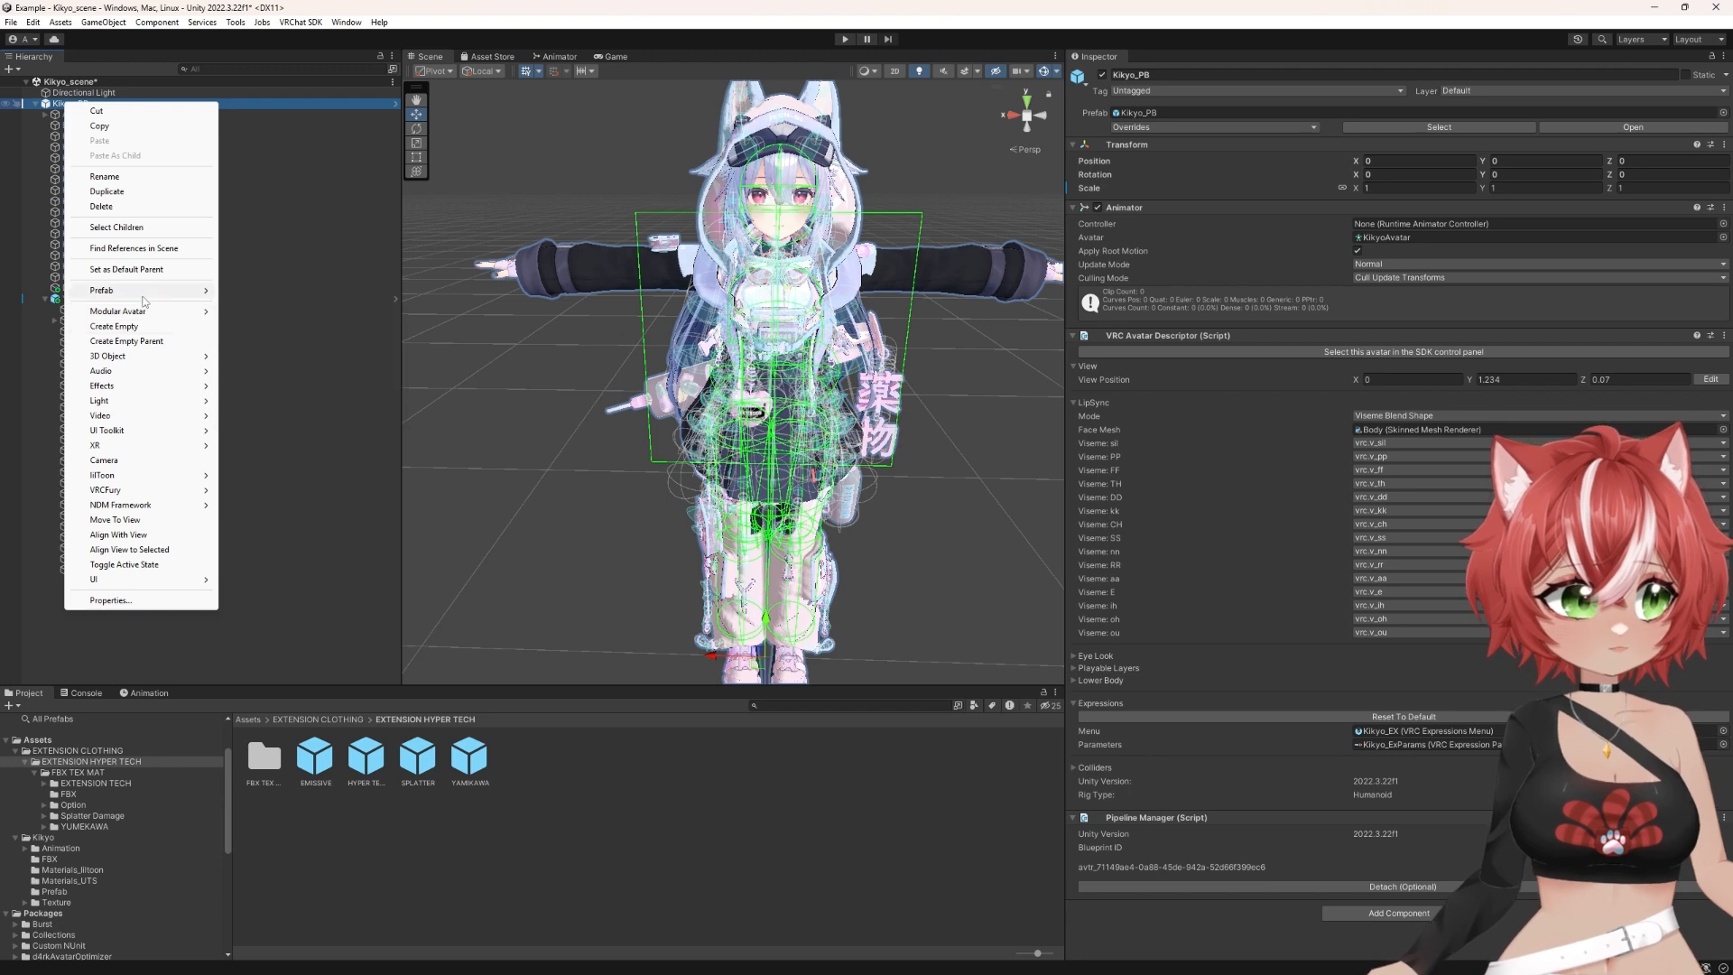
{"action": "left_click", "coordinate": [265, 414]}
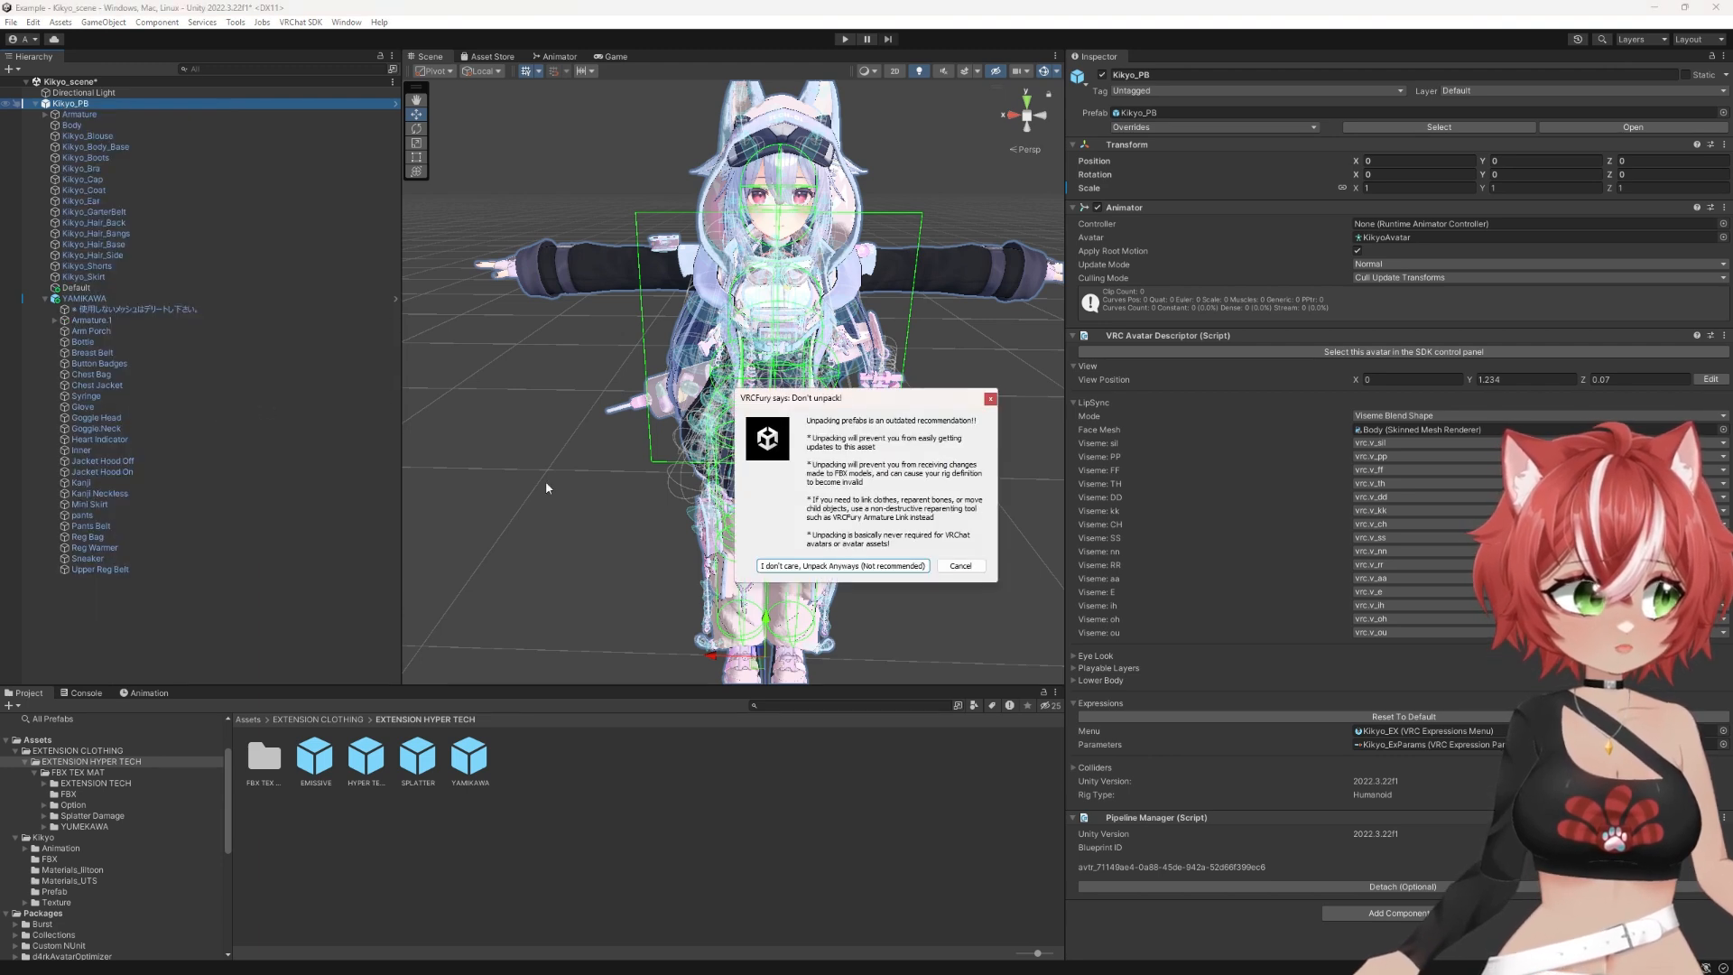
{"action": "left_click", "coordinate": [843, 566]}
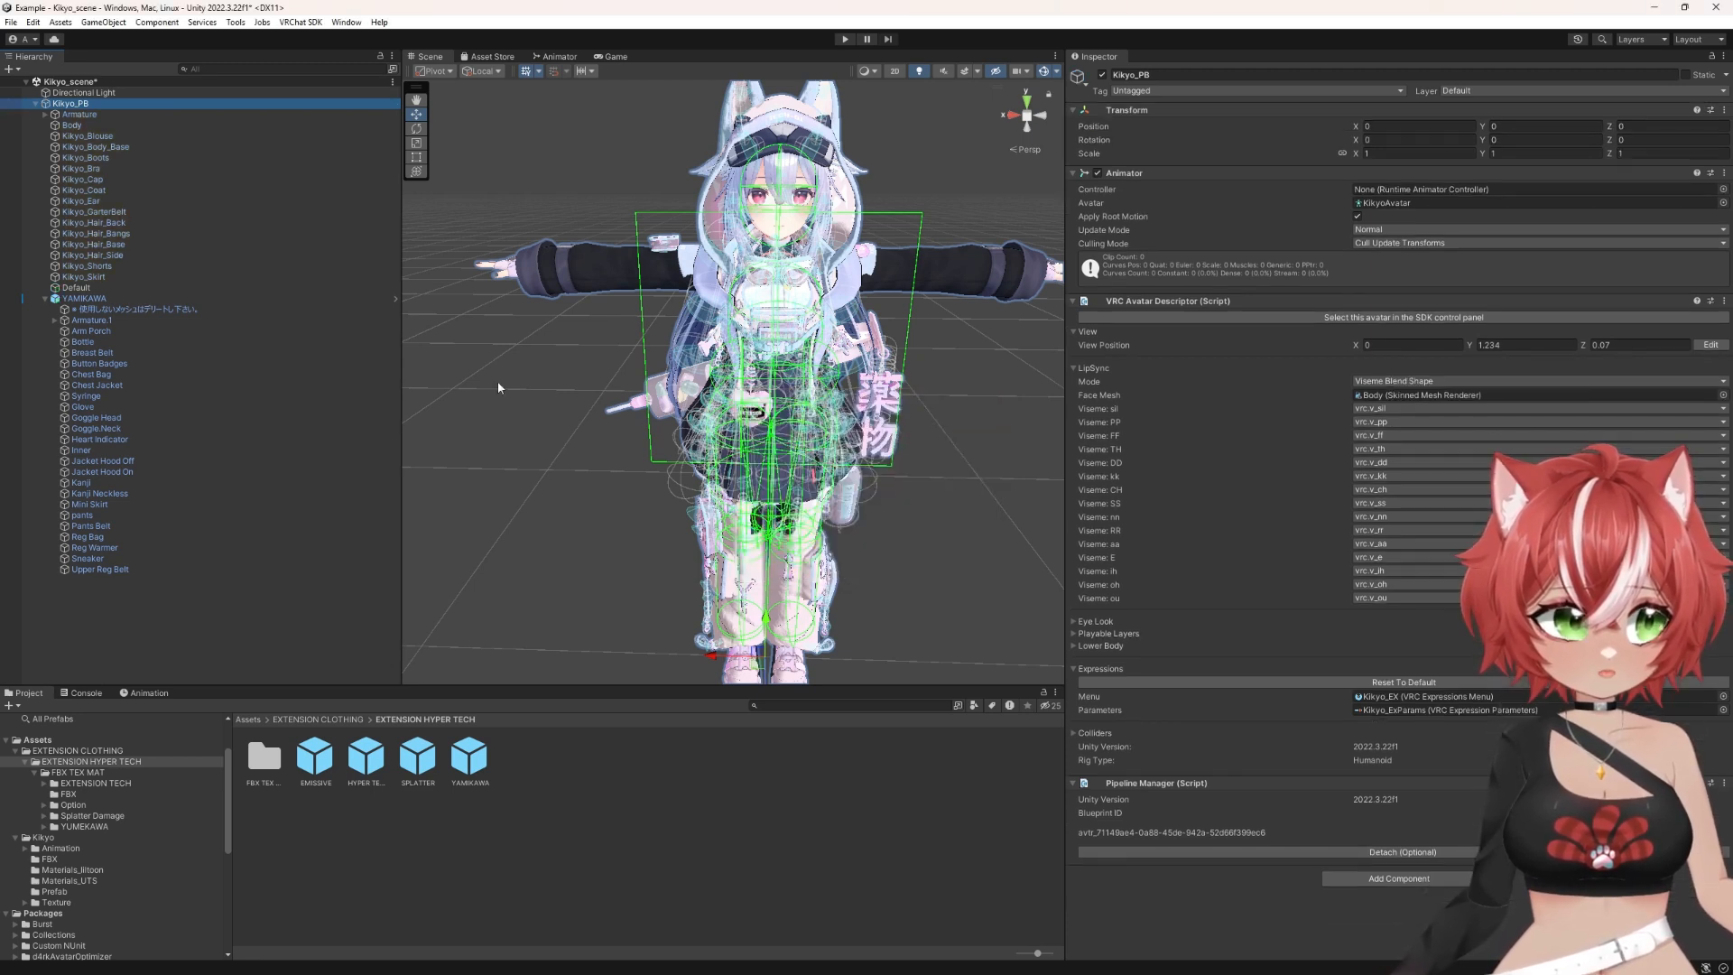
Step: Move Kikyo_Blouse, Boots, Bra, Cap, Coat, GarterBelt, Shorts and Skirt into the Default object
{"action": "left_click", "coordinate": [86, 136]}
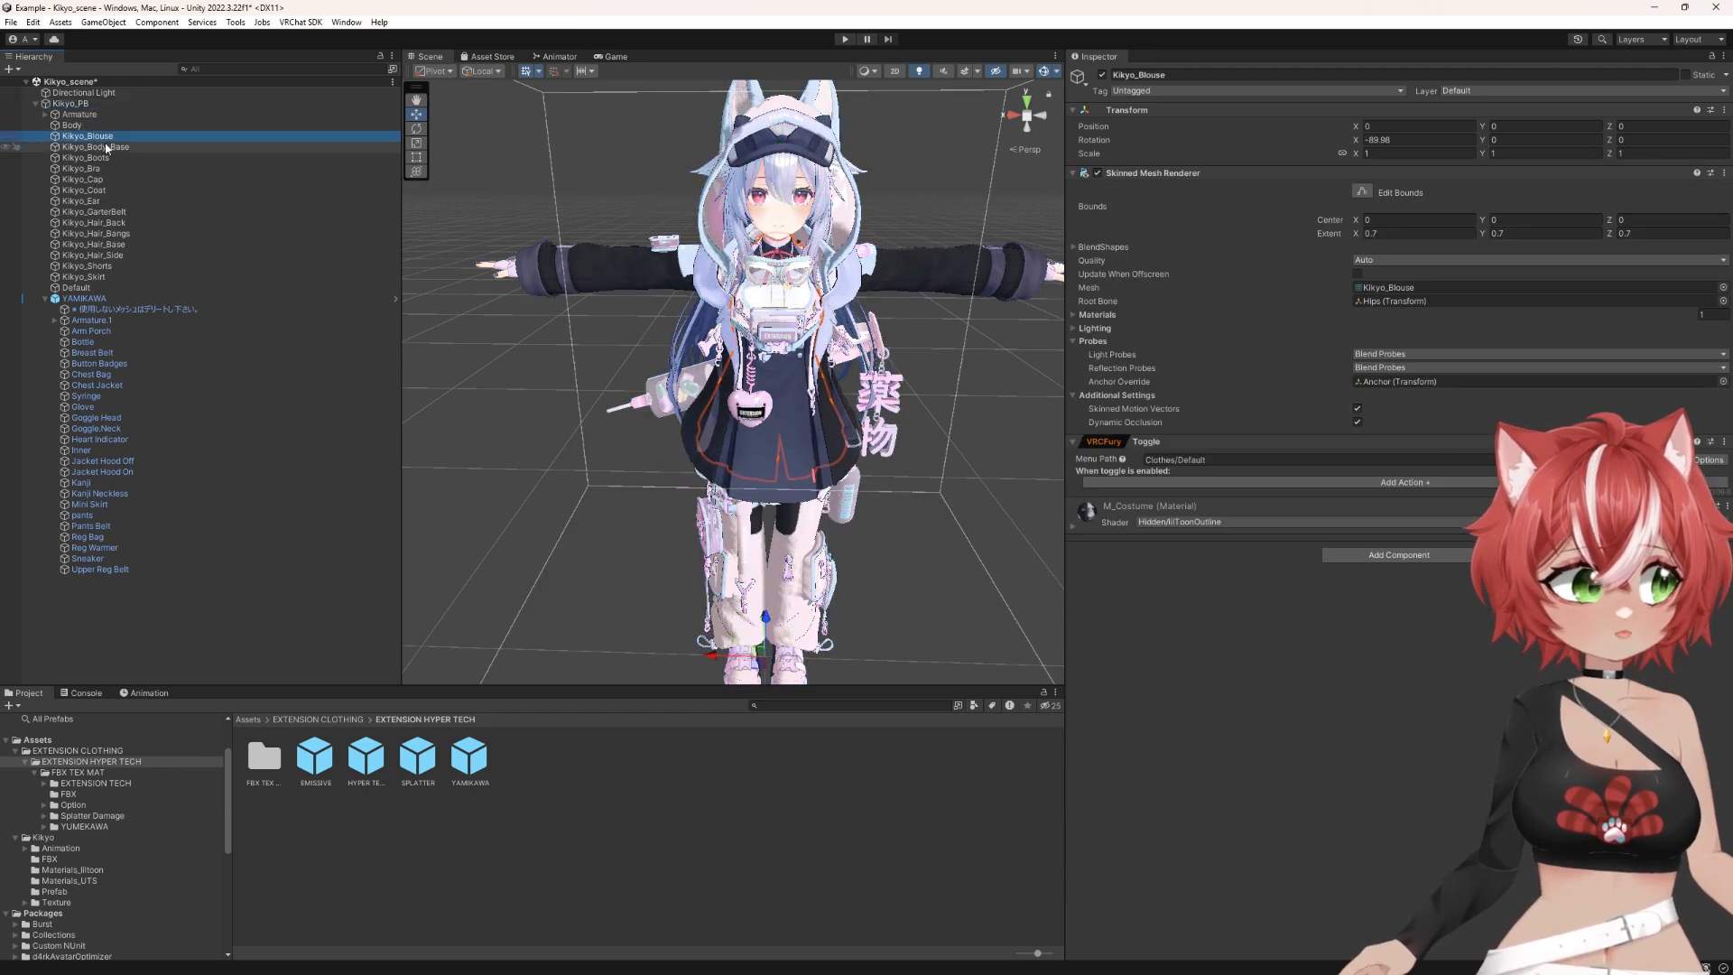
{"action": "left_click", "coordinate": [105, 147], "text": "shift"}
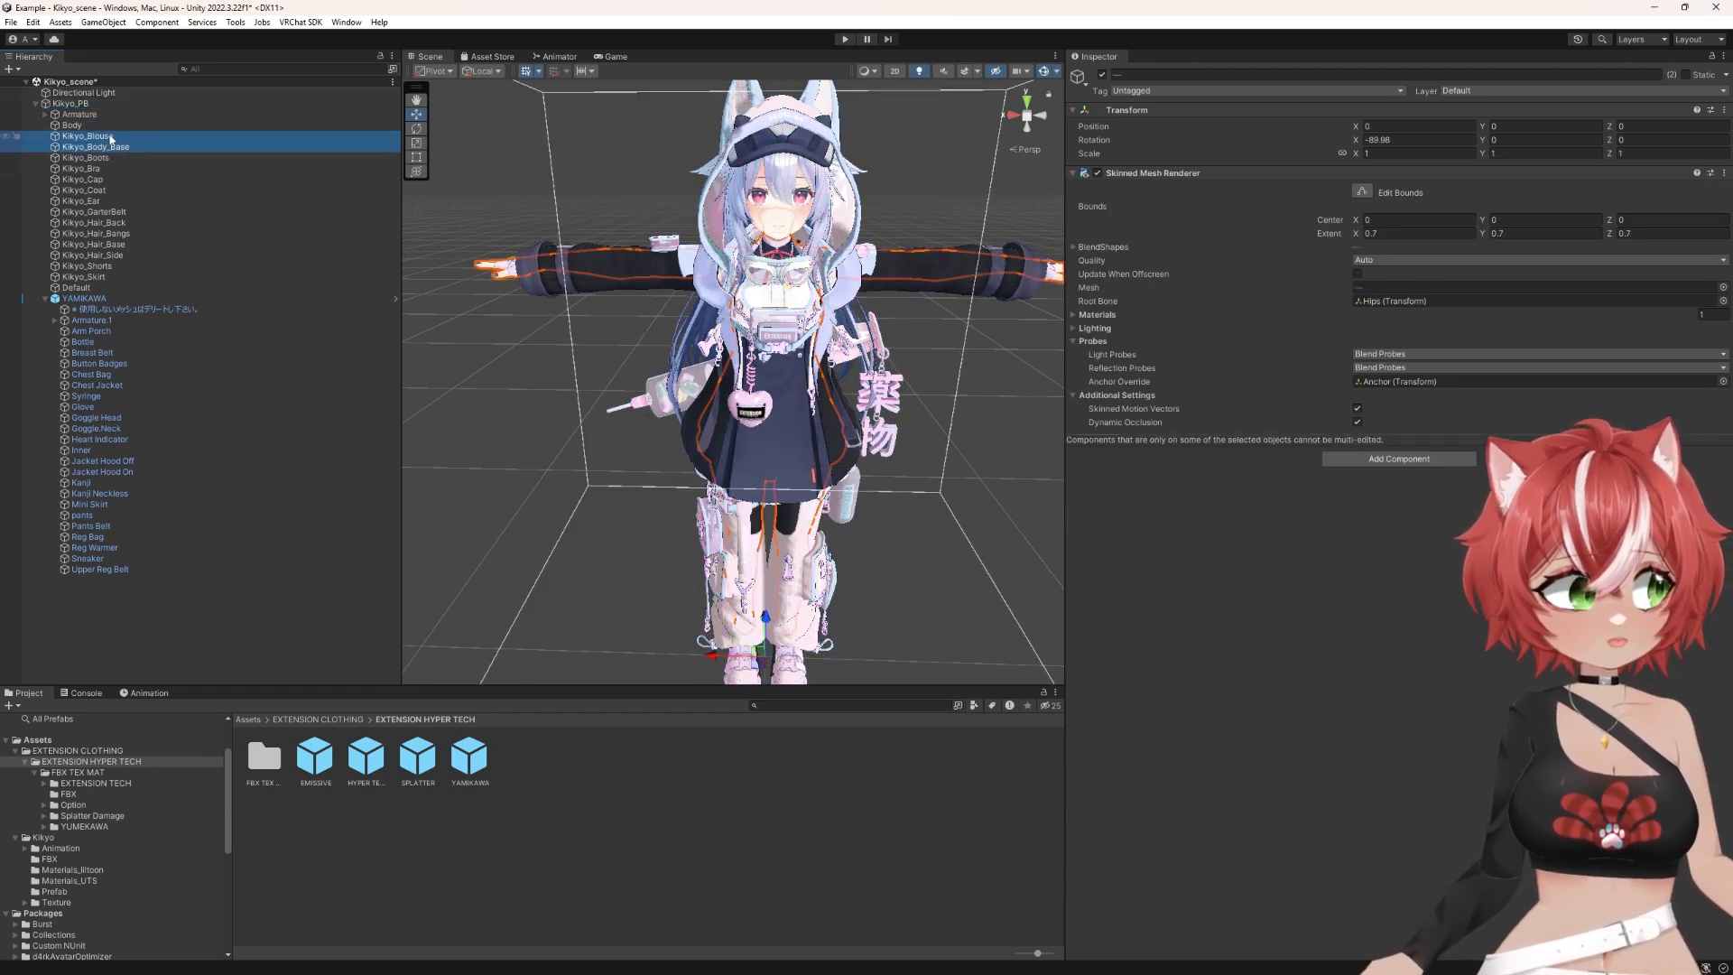
{"action": "left_click", "coordinate": [105, 147], "text": "ctrl"}
{"action": "left_click", "coordinate": [105, 158], "text": "ctrl"}
{"action": "left_click", "coordinate": [105, 169], "text": "ctrl"}
{"action": "left_click", "coordinate": [104, 180], "text": "ctrl"}
{"action": "left_click", "coordinate": [104, 190], "text": "ctrl"}
{"action": "left_click", "coordinate": [105, 212], "text": "ctrl"}
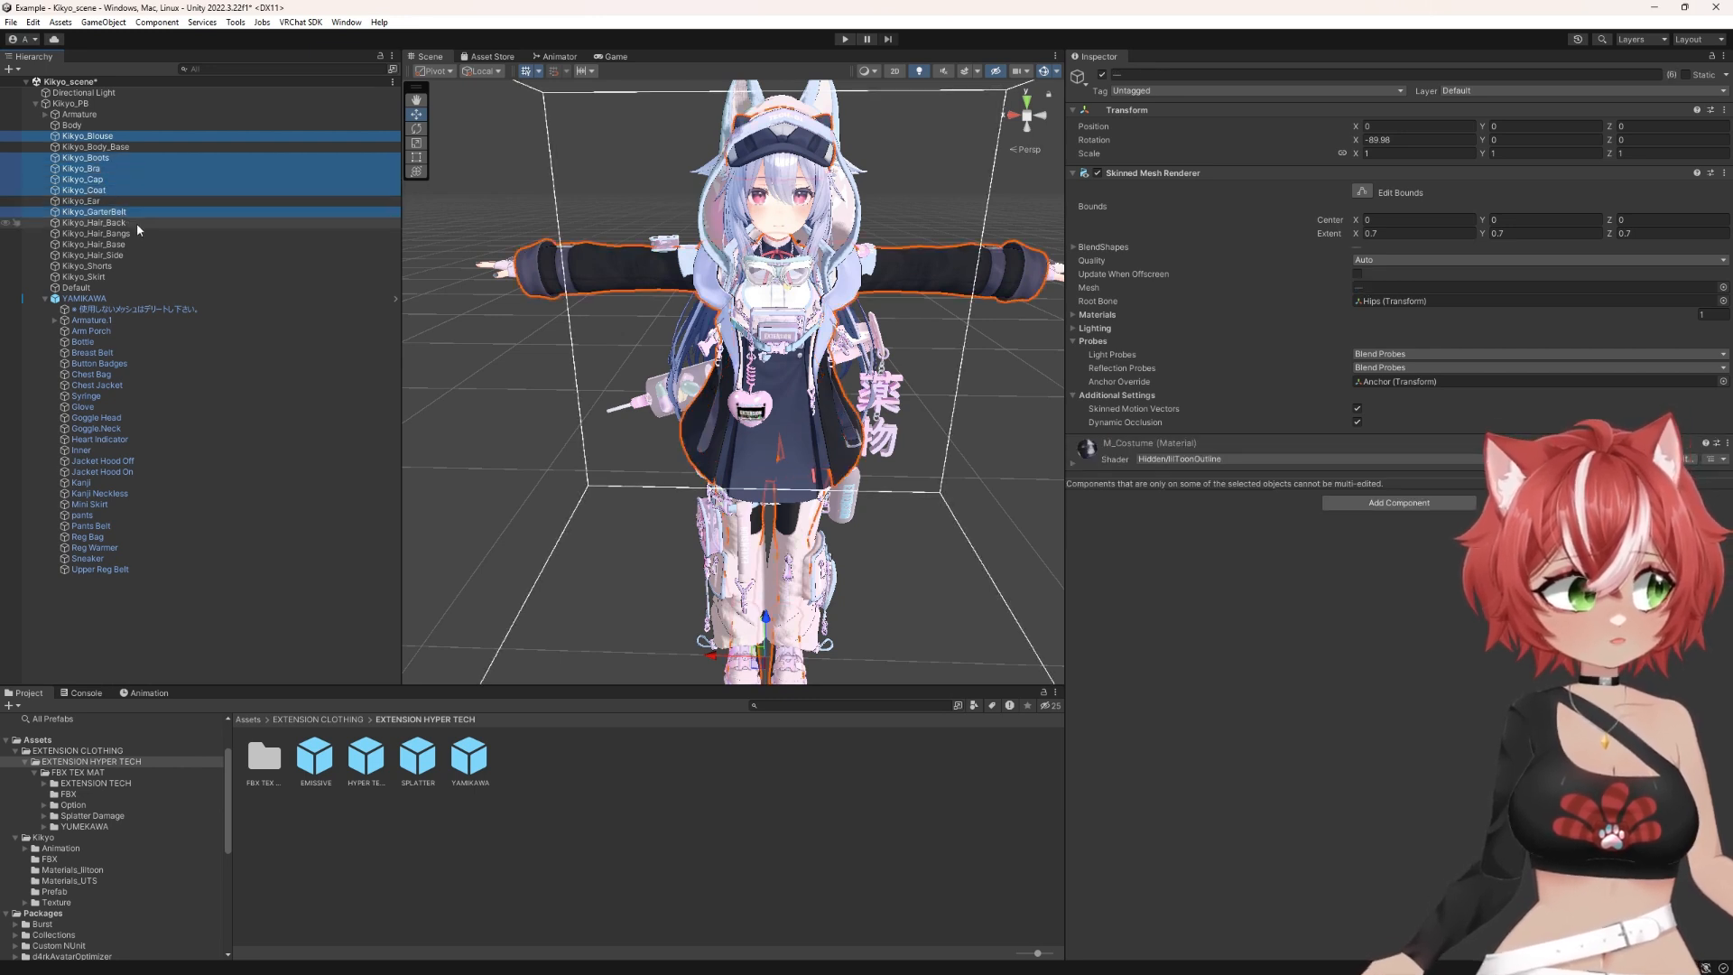
{"action": "left_click", "coordinate": [117, 266], "text": "ctrl"}
{"action": "left_click", "coordinate": [115, 277], "text": "ctrl"}
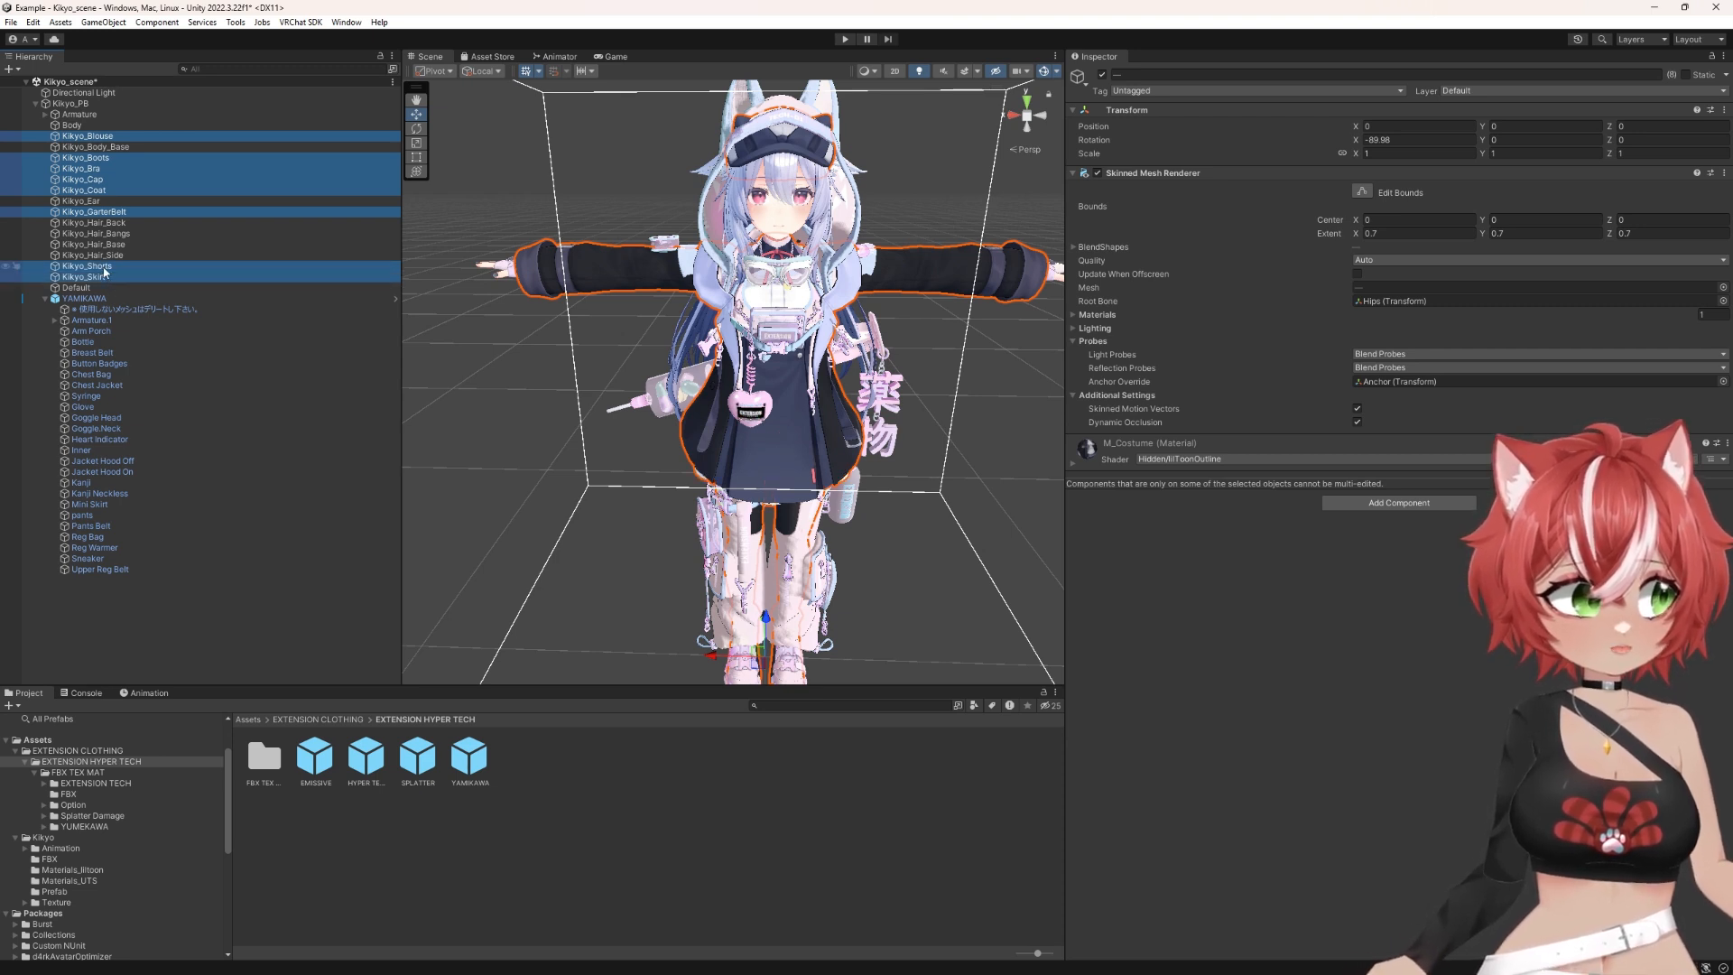
{"action": "left_click_drag", "start_coordinate": [94, 278], "coordinate": [82, 288]}
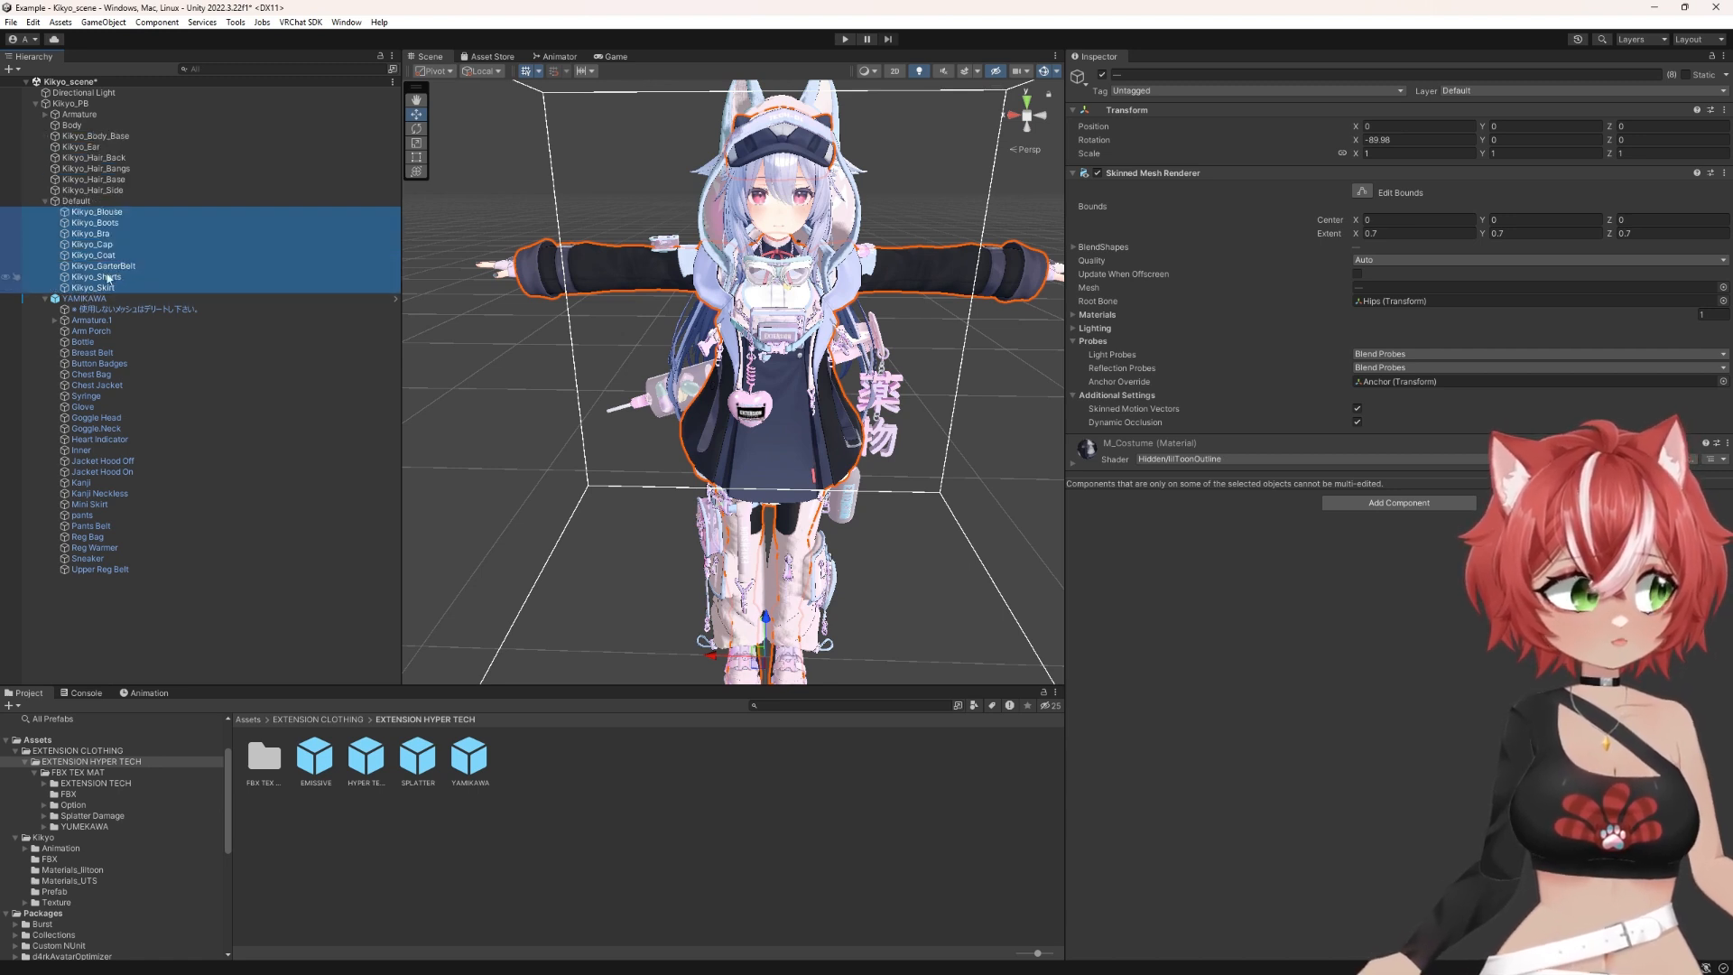
Step: Add a VRCFury Toggle component to the Default object with the menu path Clothes/Default
{"action": "left_click", "coordinate": [79, 201]}
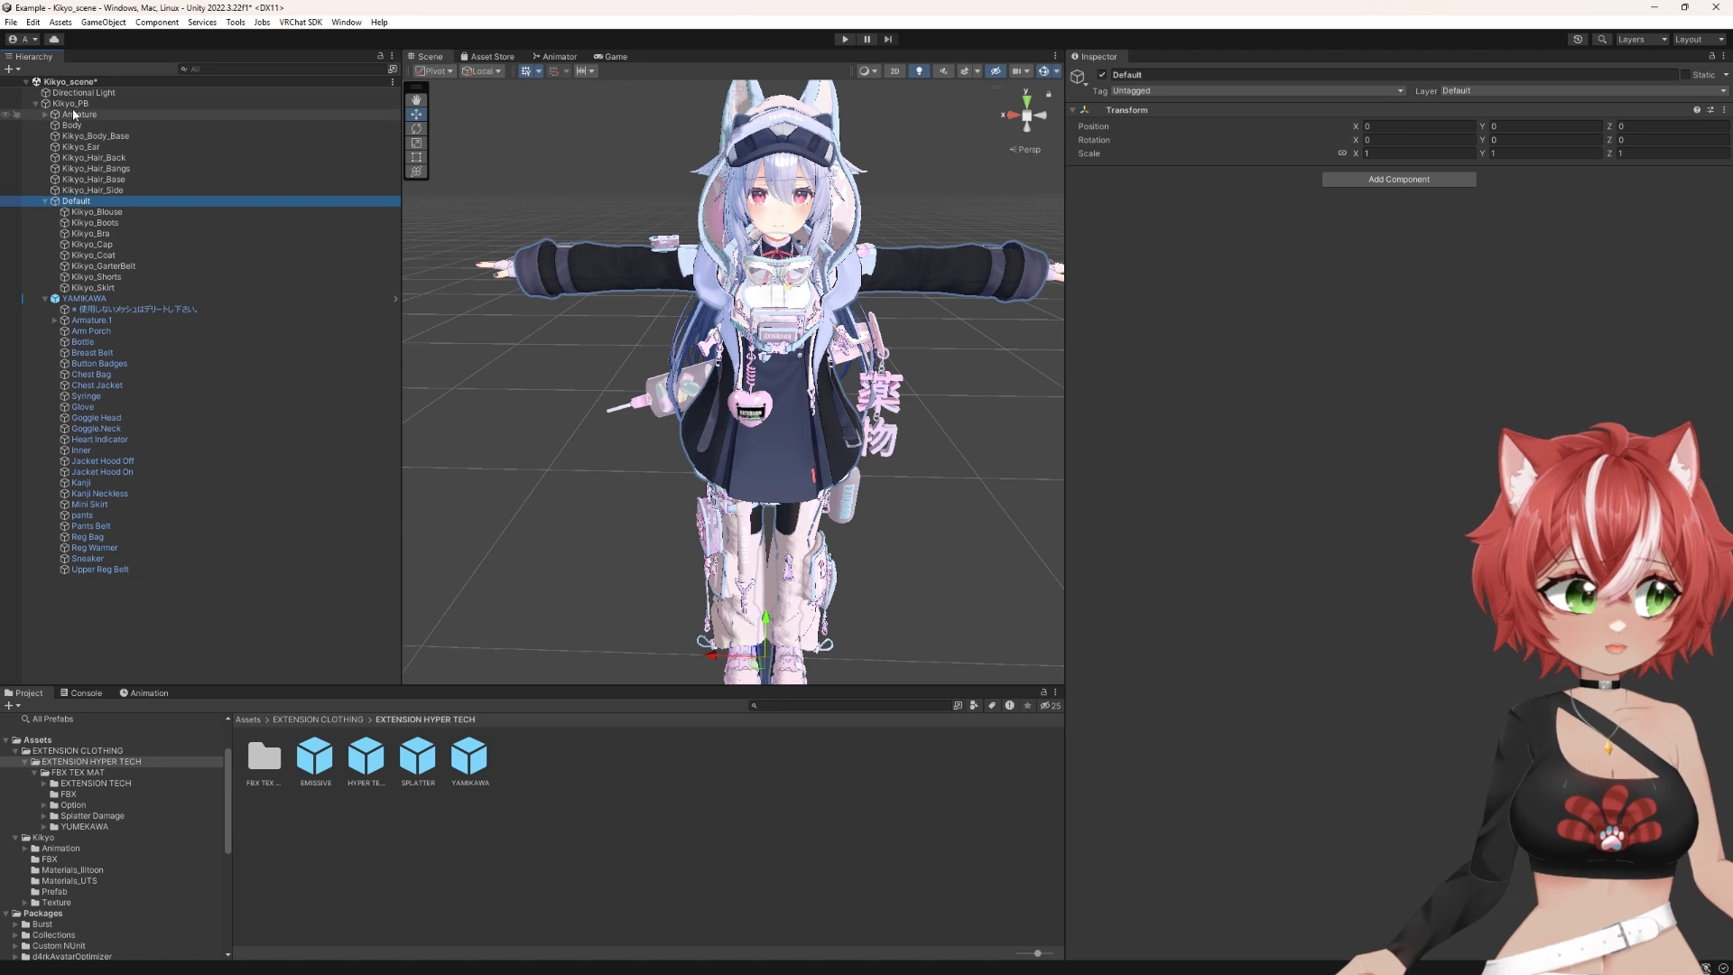
{"action": "left_click", "coordinate": [1413, 179]}
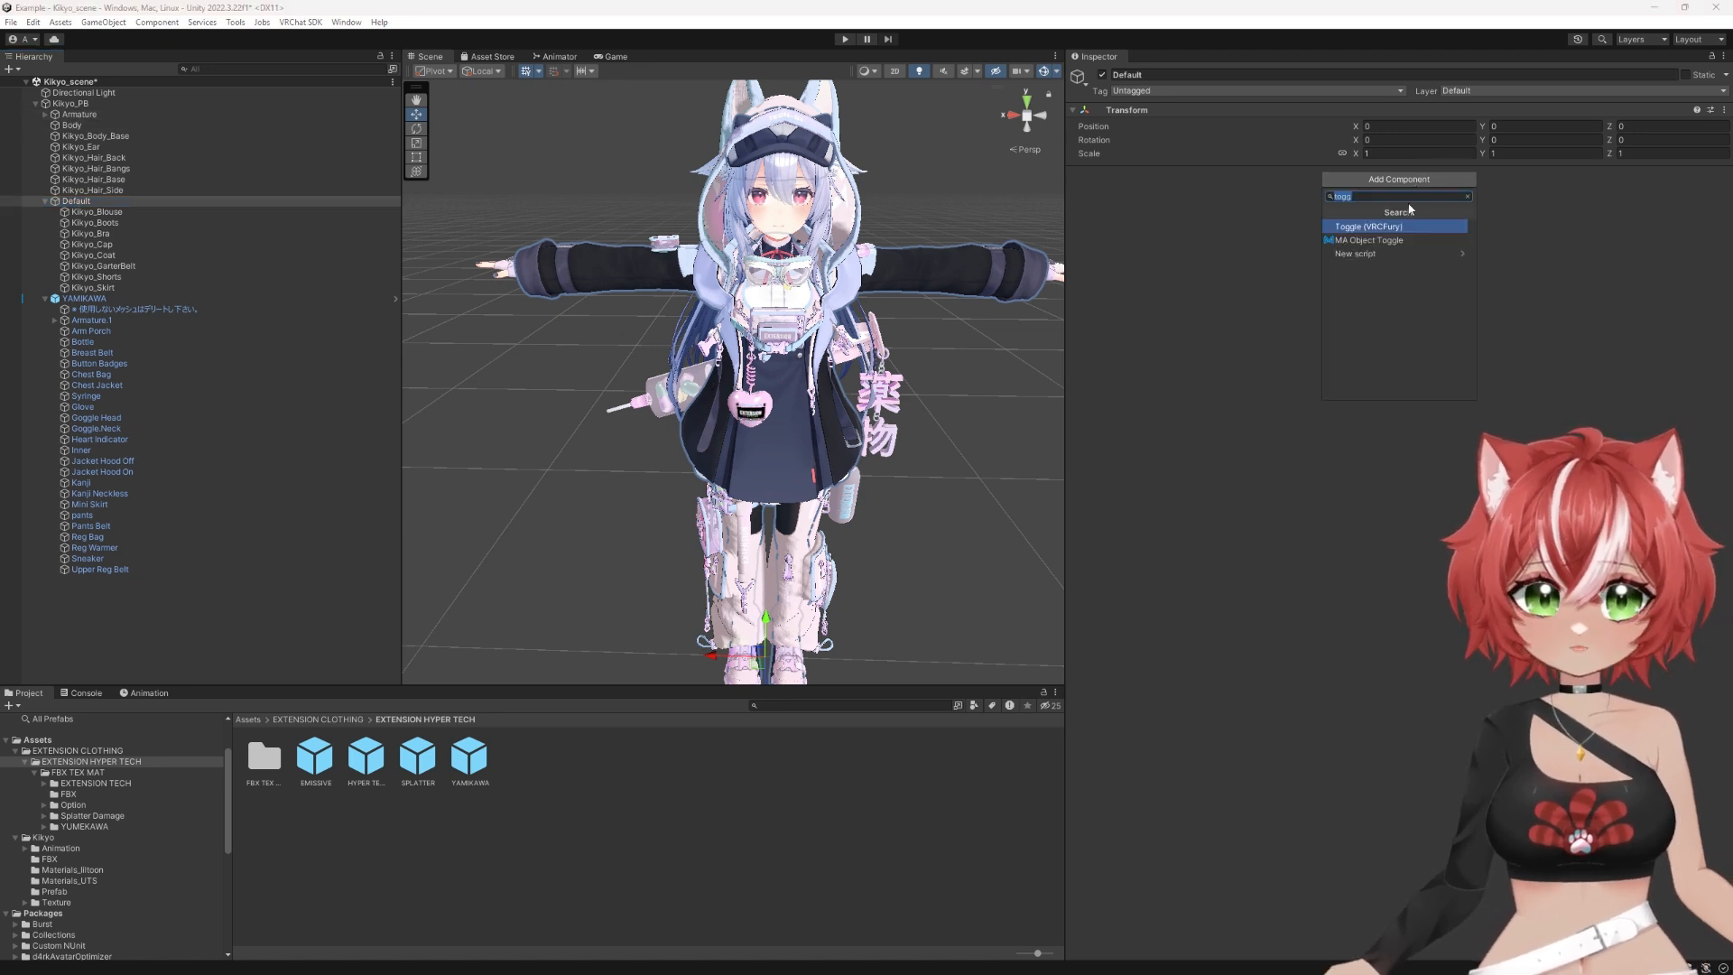
{"action": "left_click", "coordinate": [1397, 225]}
{"action": "left_click", "coordinate": [1230, 189]}
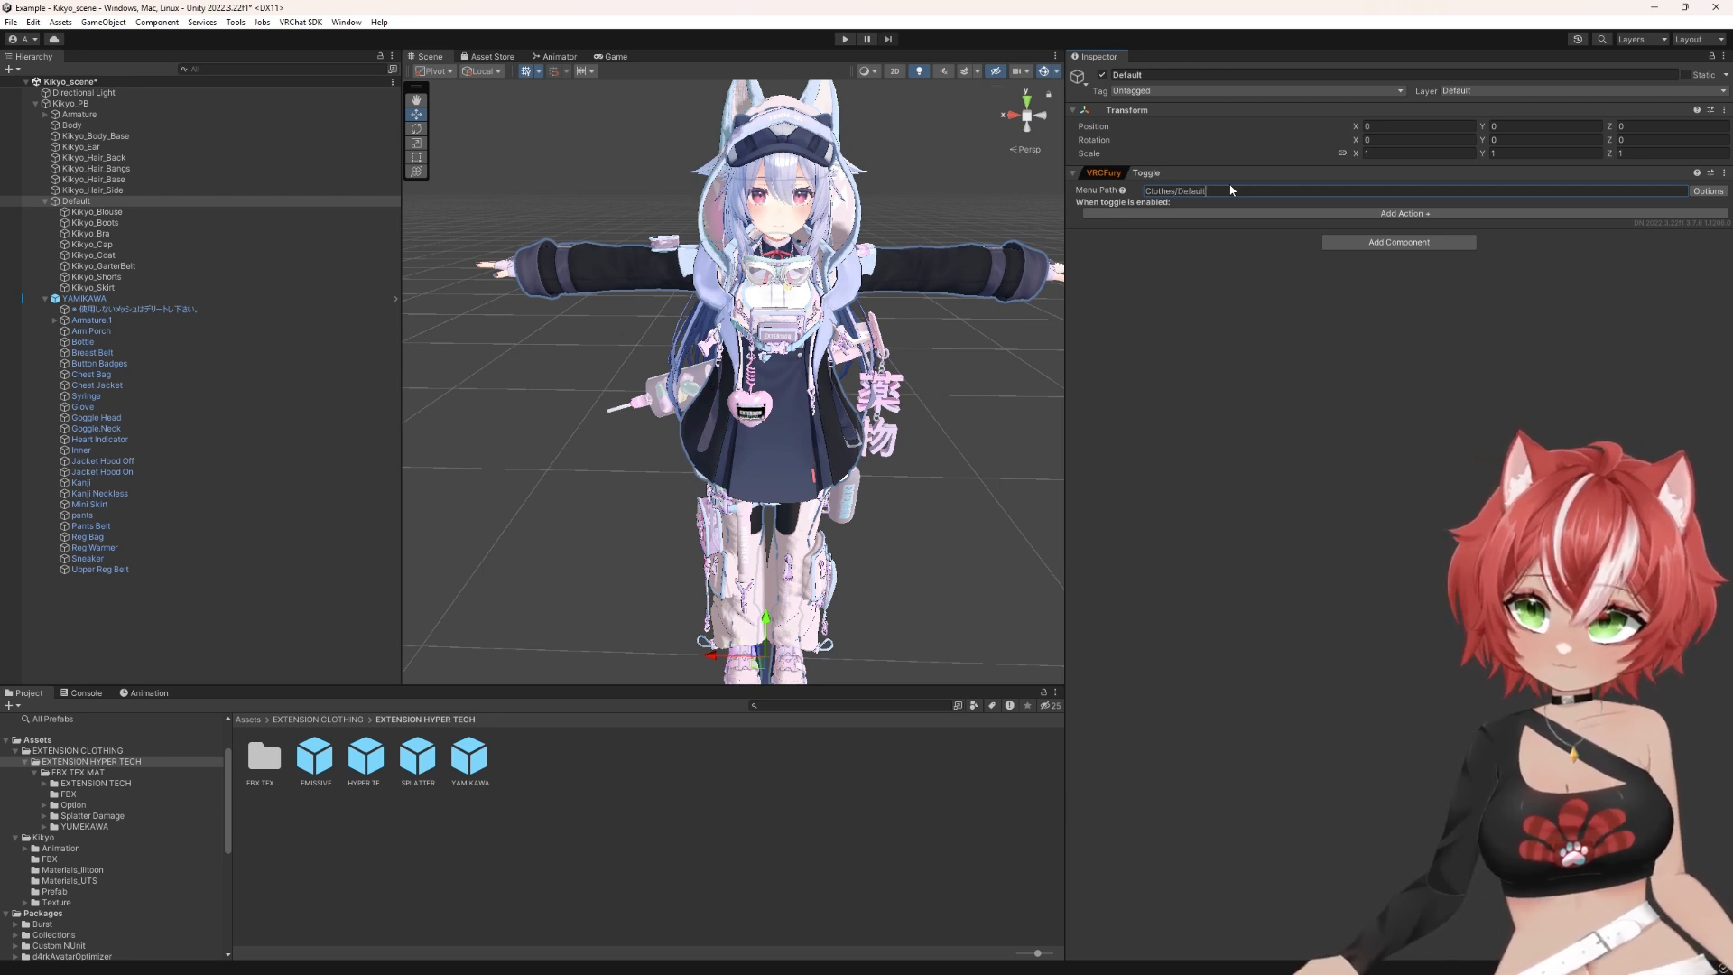
{"action": "left_click", "coordinate": [1189, 346]}
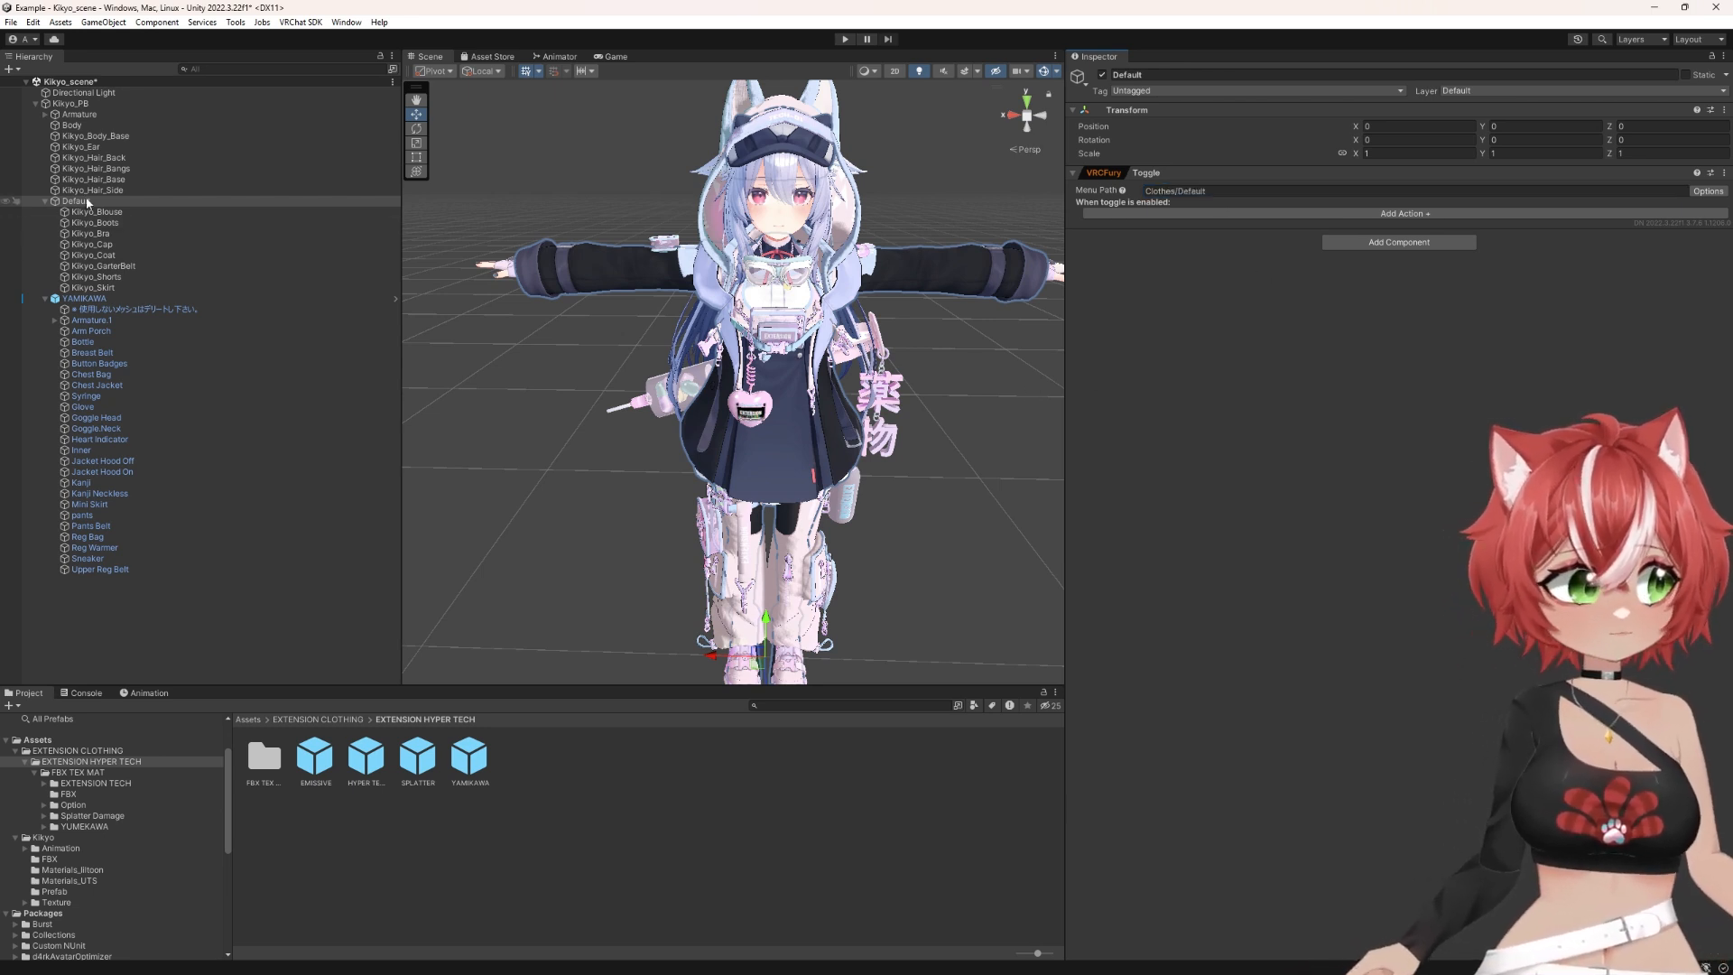
Step: Enable the Saved Between Worlds option on the Default object's VRCFury Toggle
{"action": "left_click_drag", "start_coordinate": [85, 205], "coordinate": [174, 204]}
{"action": "left_click", "coordinate": [1724, 177]}
{"action": "left_click", "coordinate": [1512, 372]}
{"action": "left_click", "coordinate": [1704, 191]}
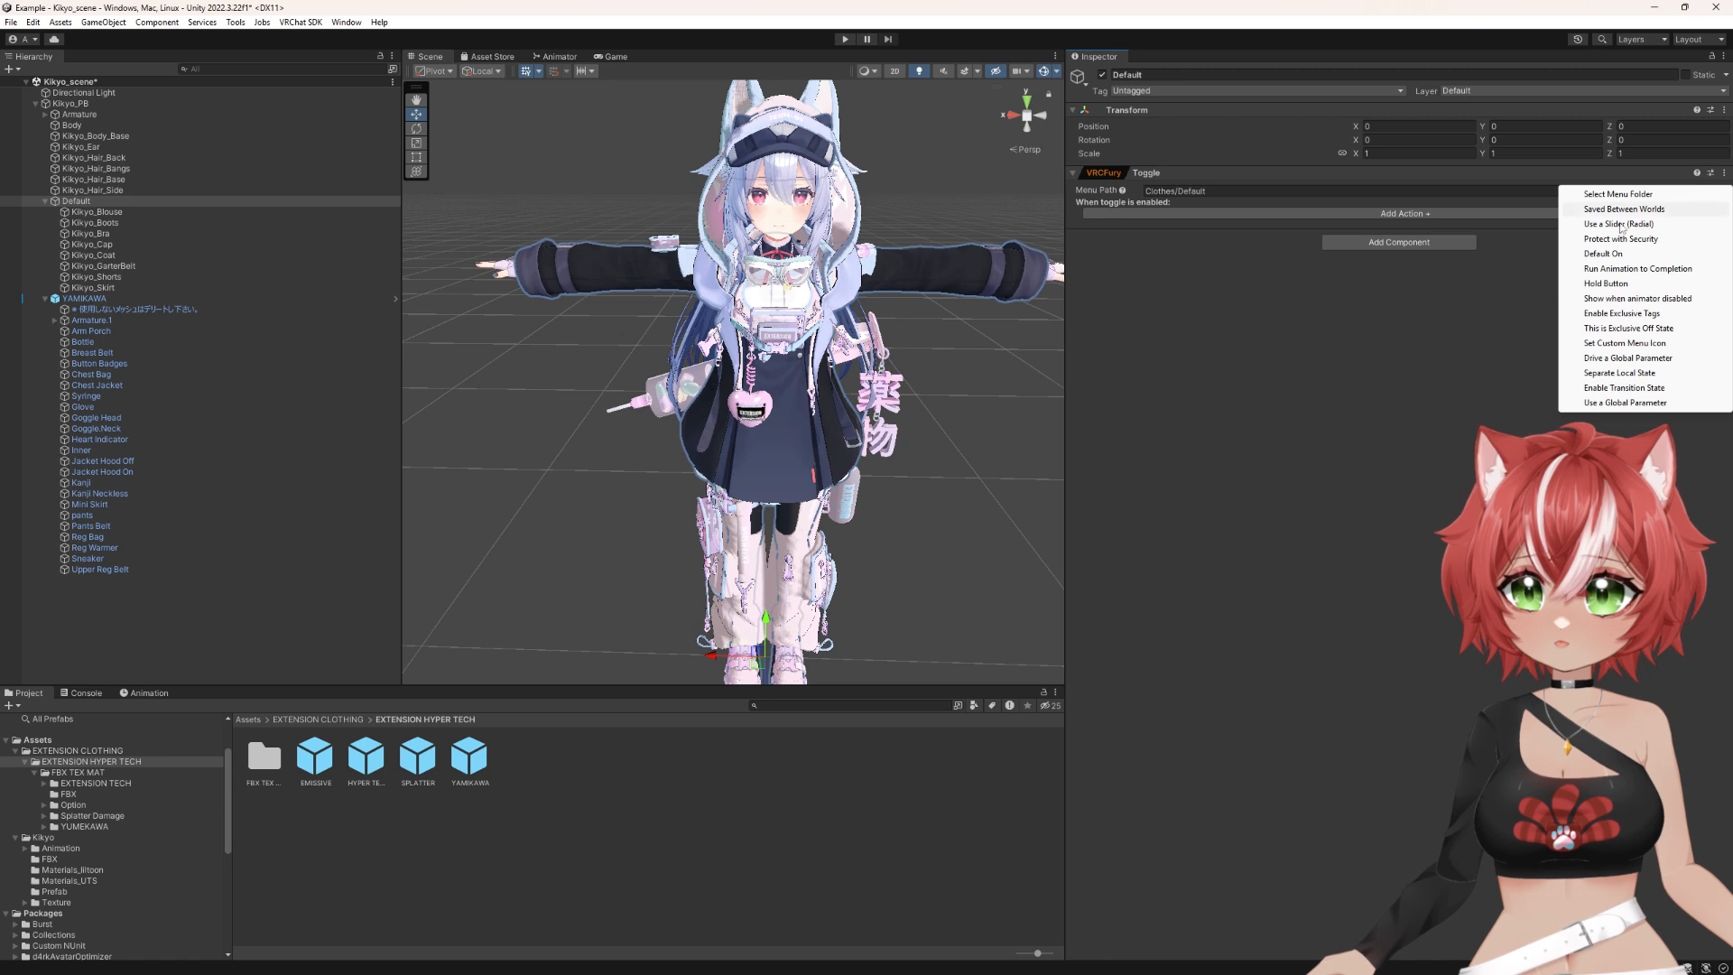
{"action": "left_click", "coordinate": [1625, 218]}
Step: Add an Object Toggle action to the Default object's VRCFury Toggle that turns on the Default object
{"action": "left_click", "coordinate": [1512, 213]}
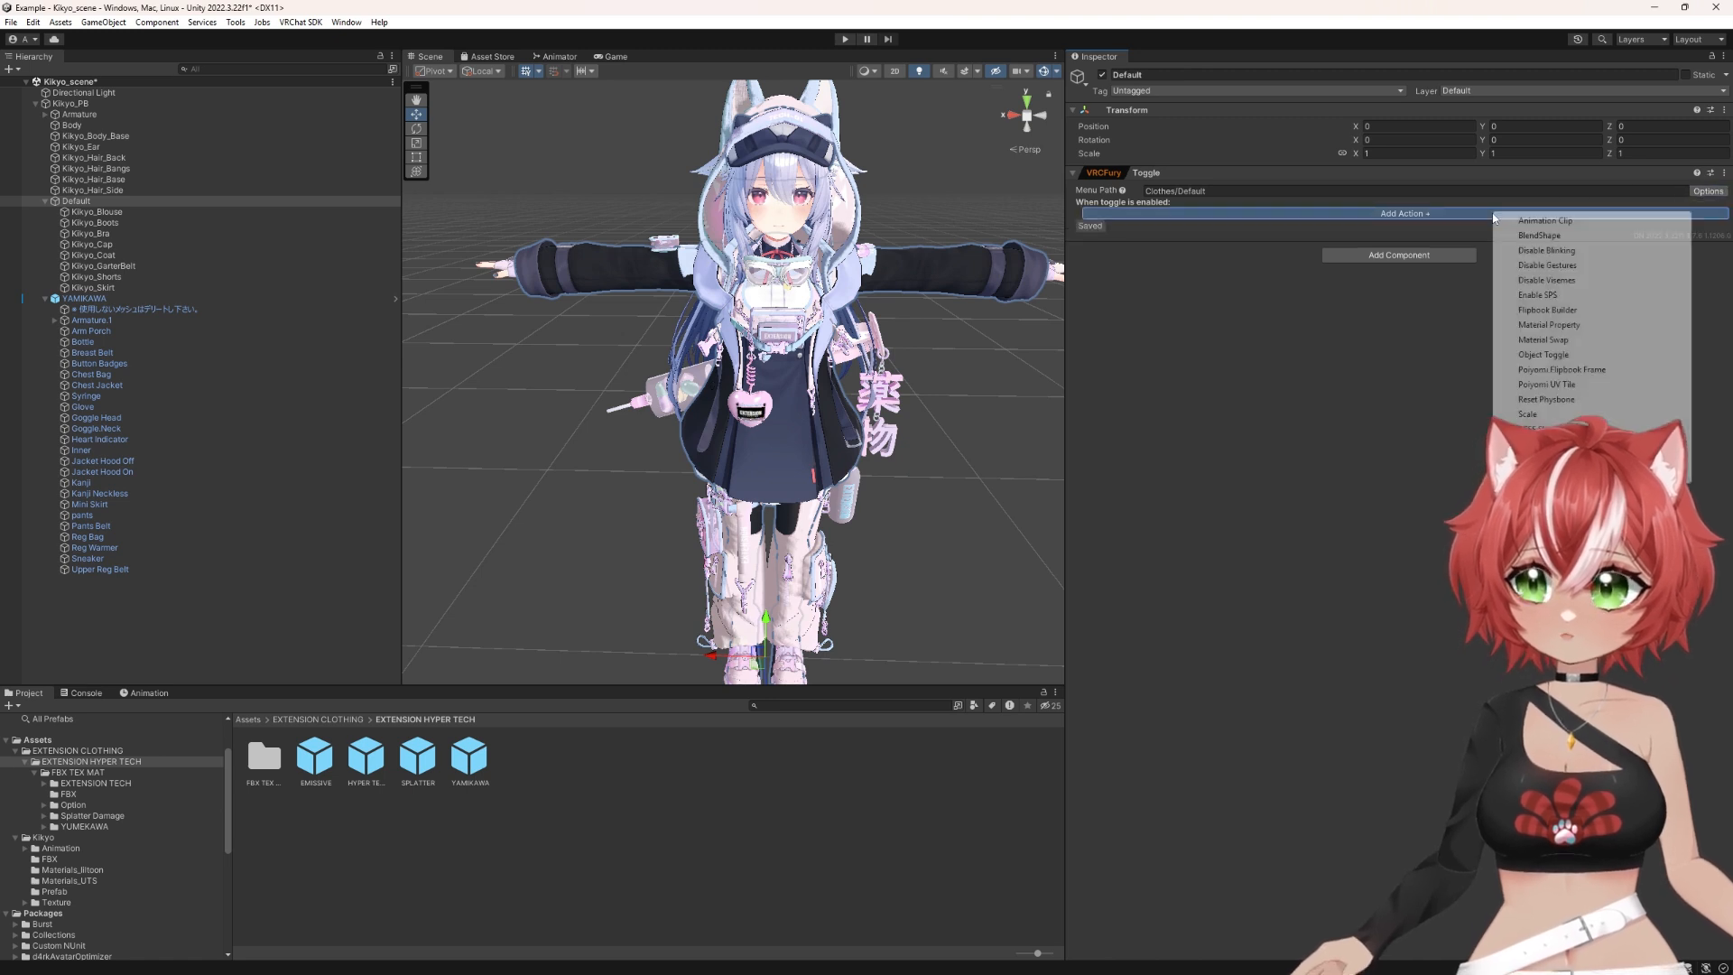
{"action": "left_click", "coordinate": [1544, 354]}
{"action": "left_click_drag", "start_coordinate": [109, 202], "coordinate": [1267, 221]}
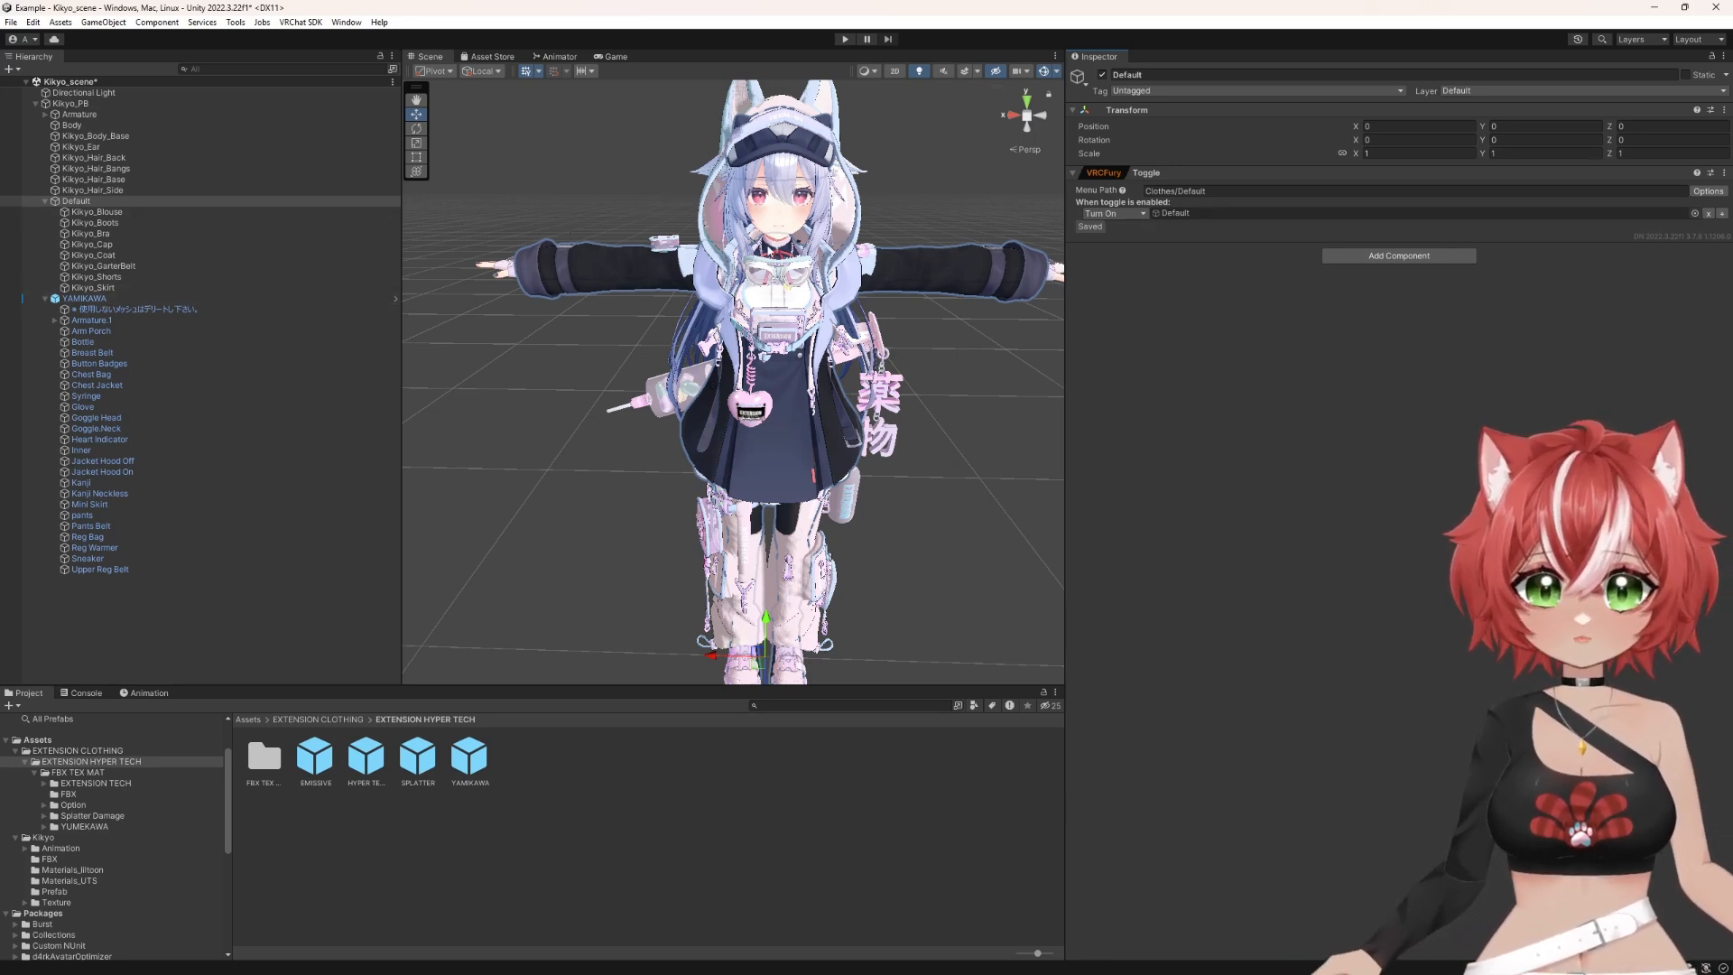
Step: Deactivate the Default clothing object in the scene and select the Kikyo_PB avatar root
{"action": "left_click", "coordinate": [129, 300]}
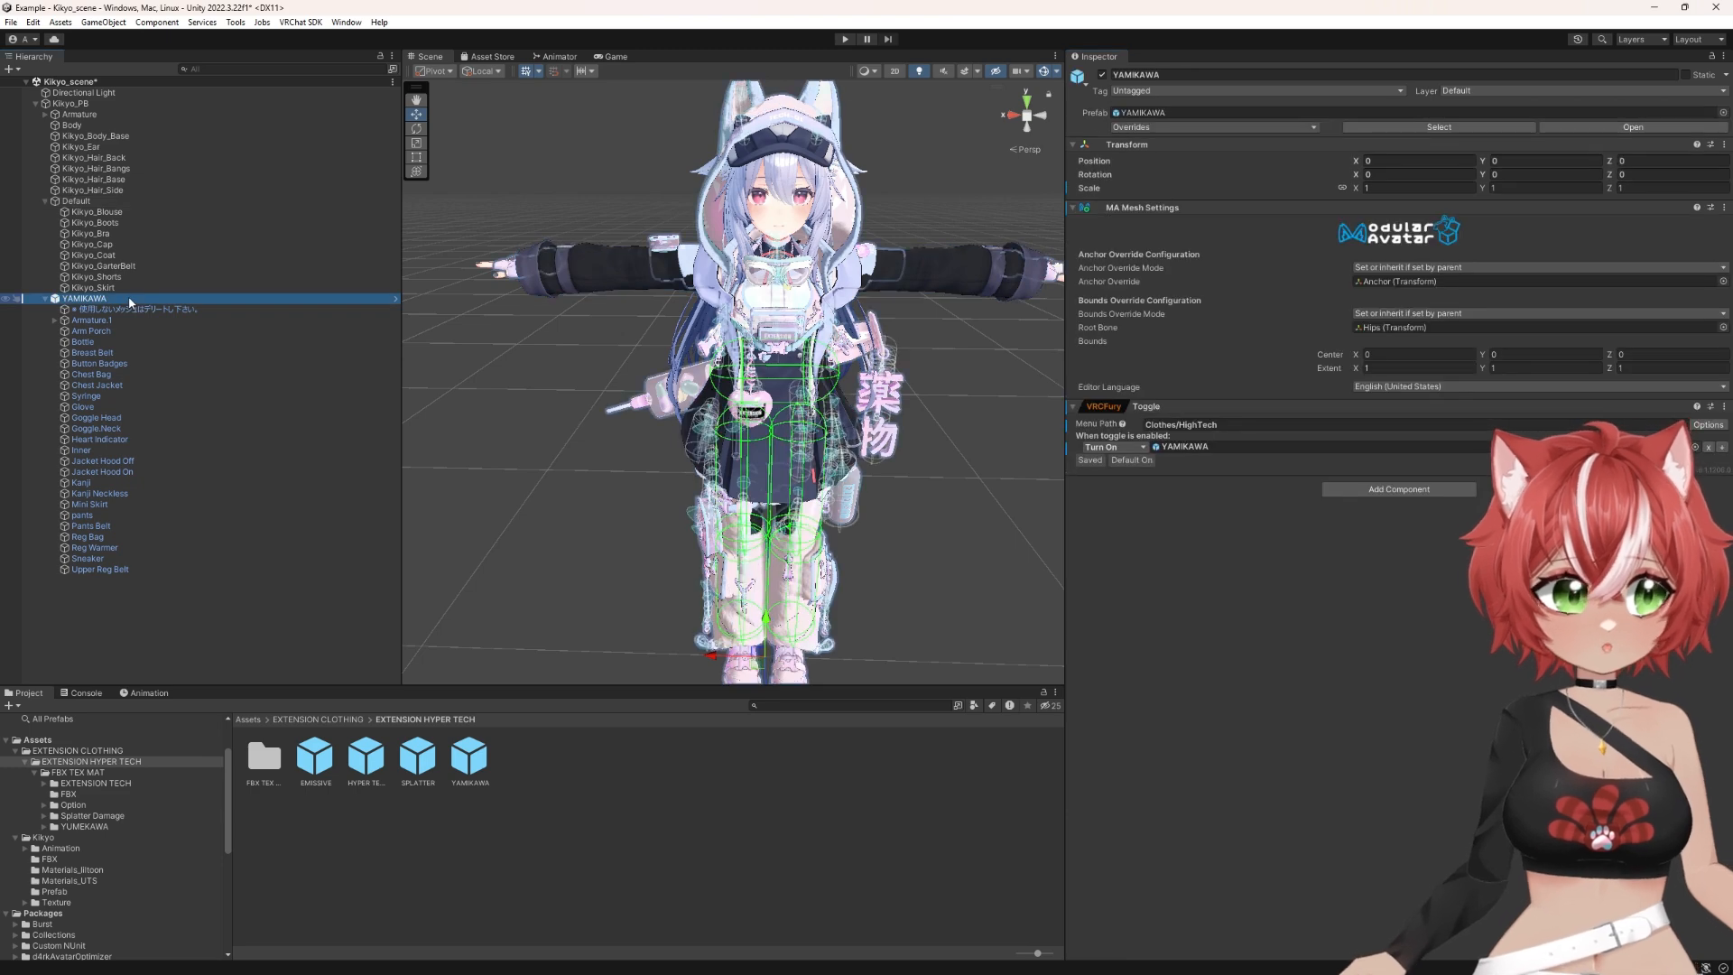
{"action": "left_click", "coordinate": [90, 200]}
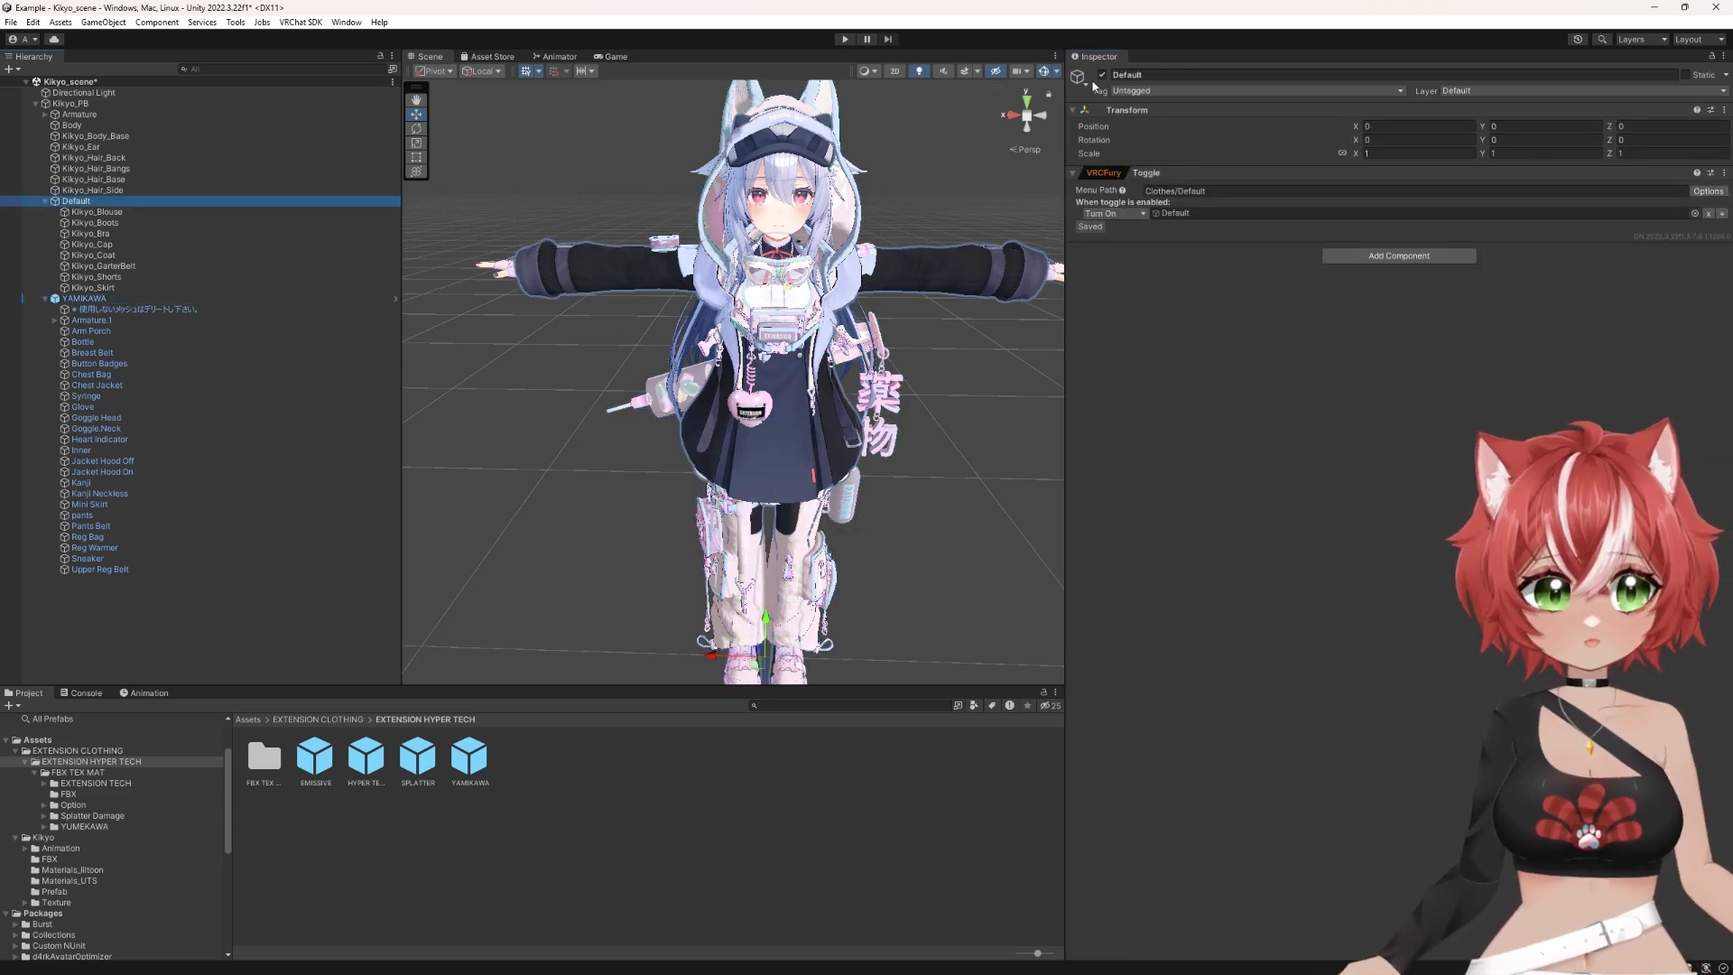
{"action": "left_click", "coordinate": [1102, 75]}
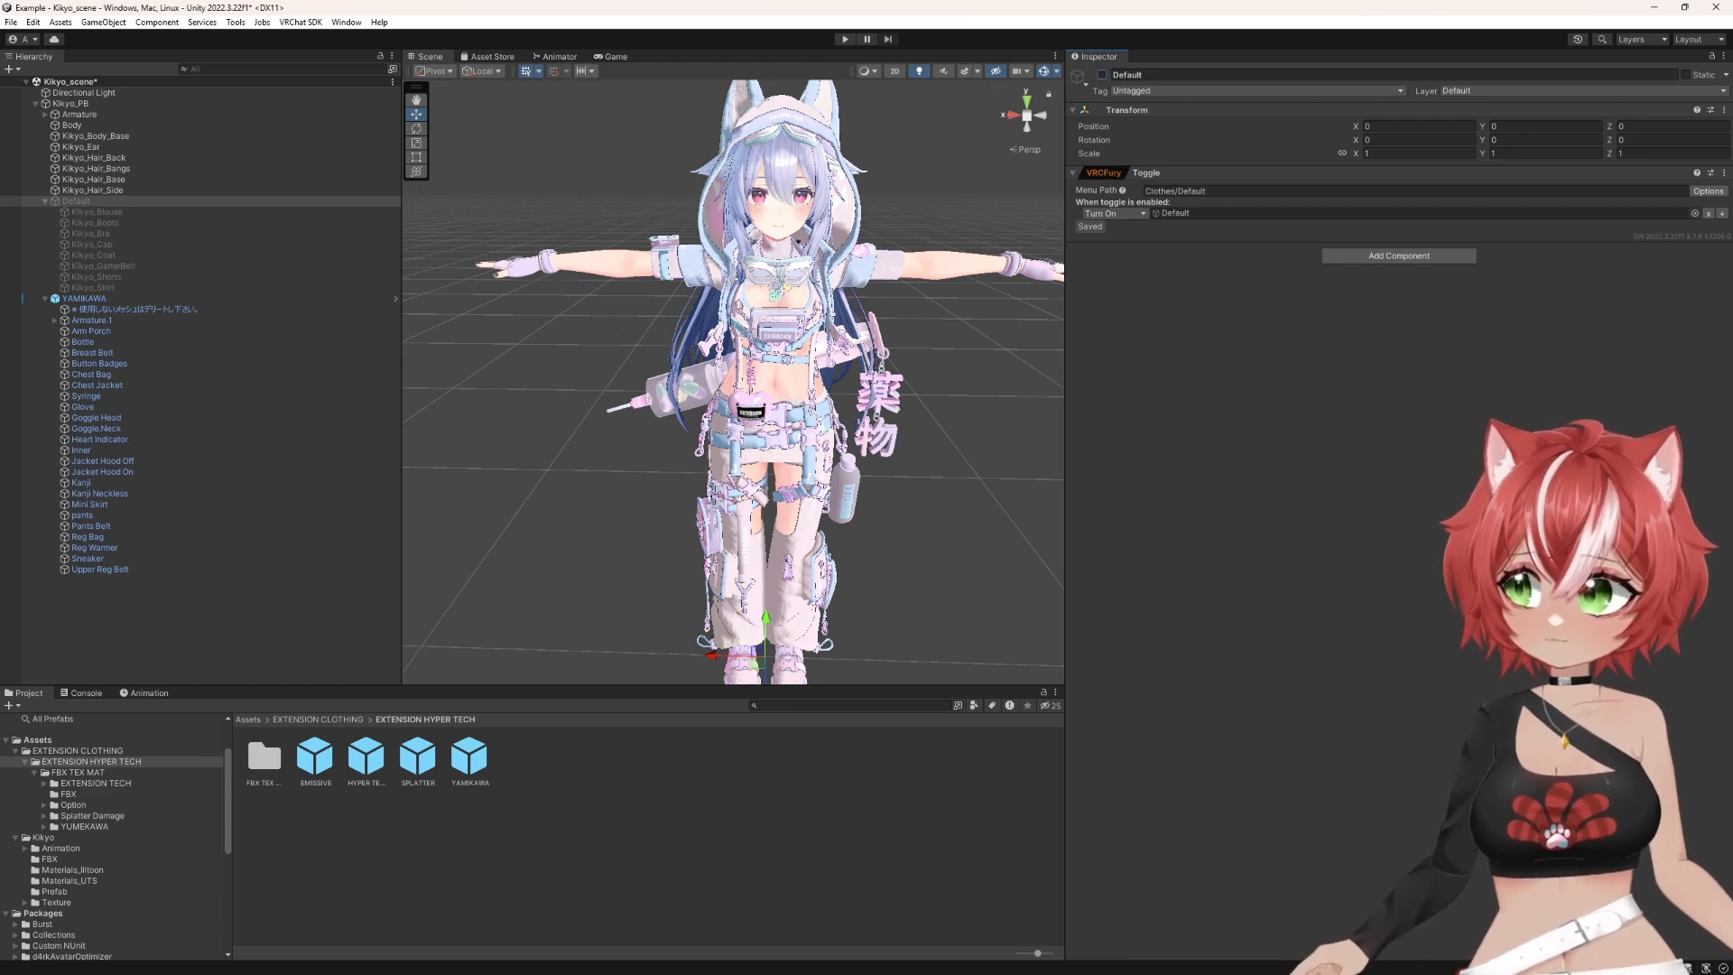
{"action": "left_click", "coordinate": [70, 103]}
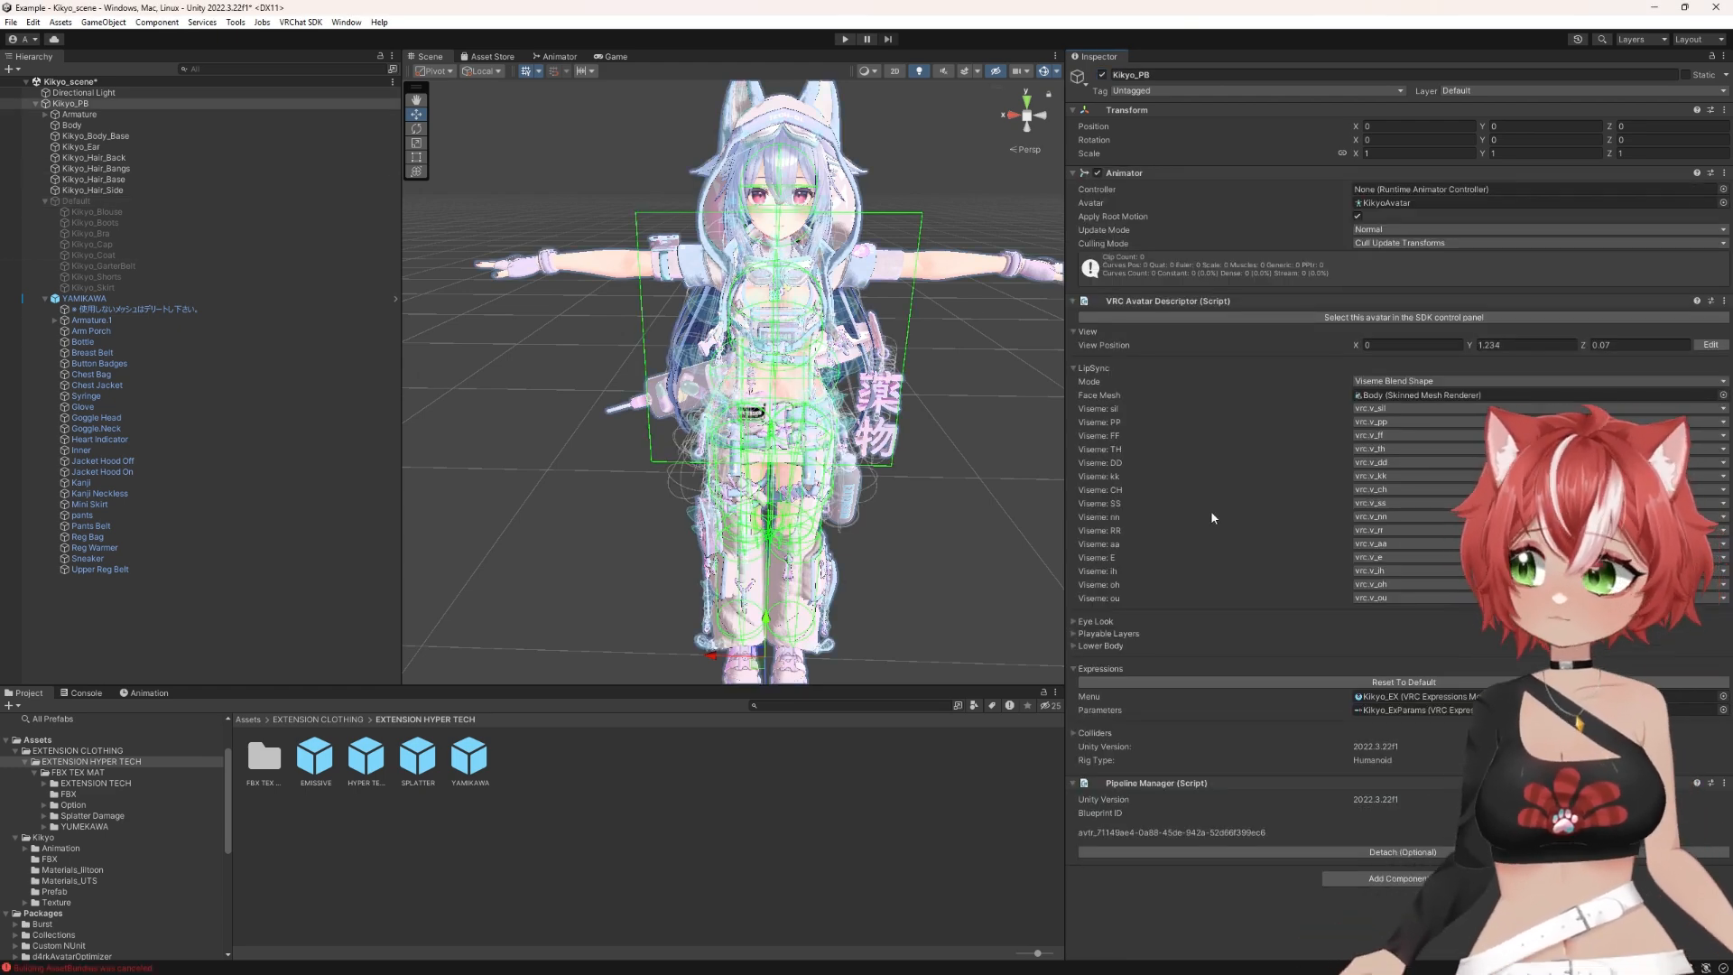
Step: Add a VRCFury Fix Write Defaults component to the Kikyo_PB avatar root
{"action": "left_click", "coordinate": [1399, 877]}
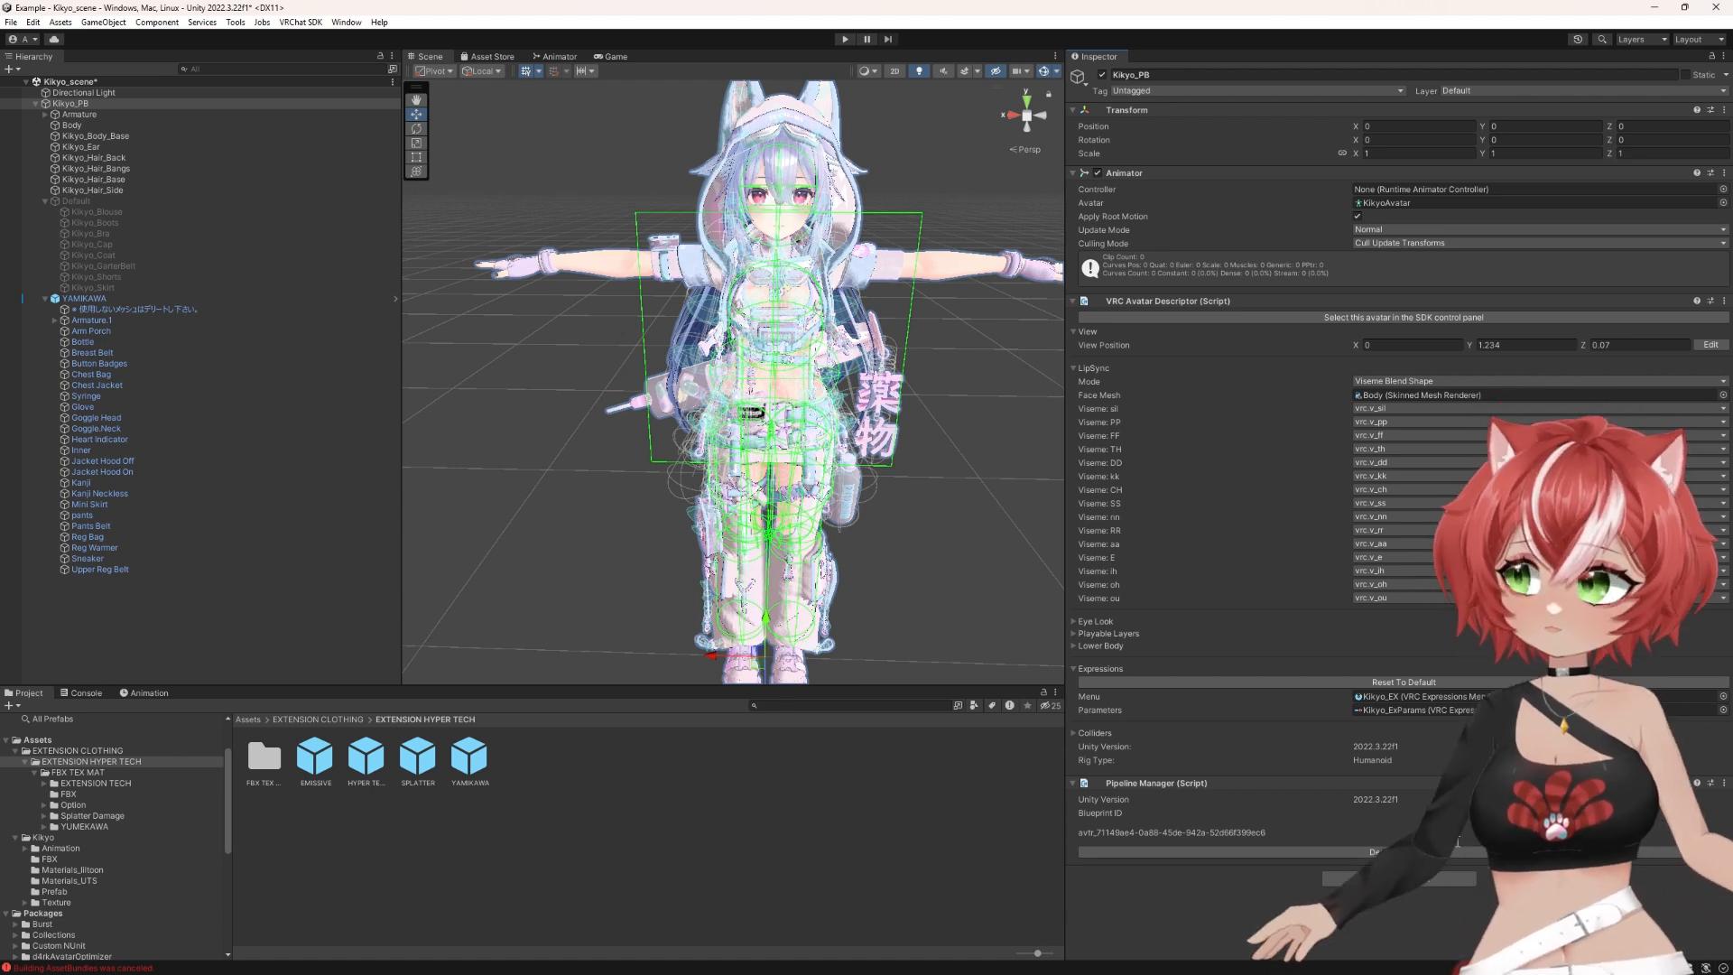
{"action": "type", "text": "togg"}
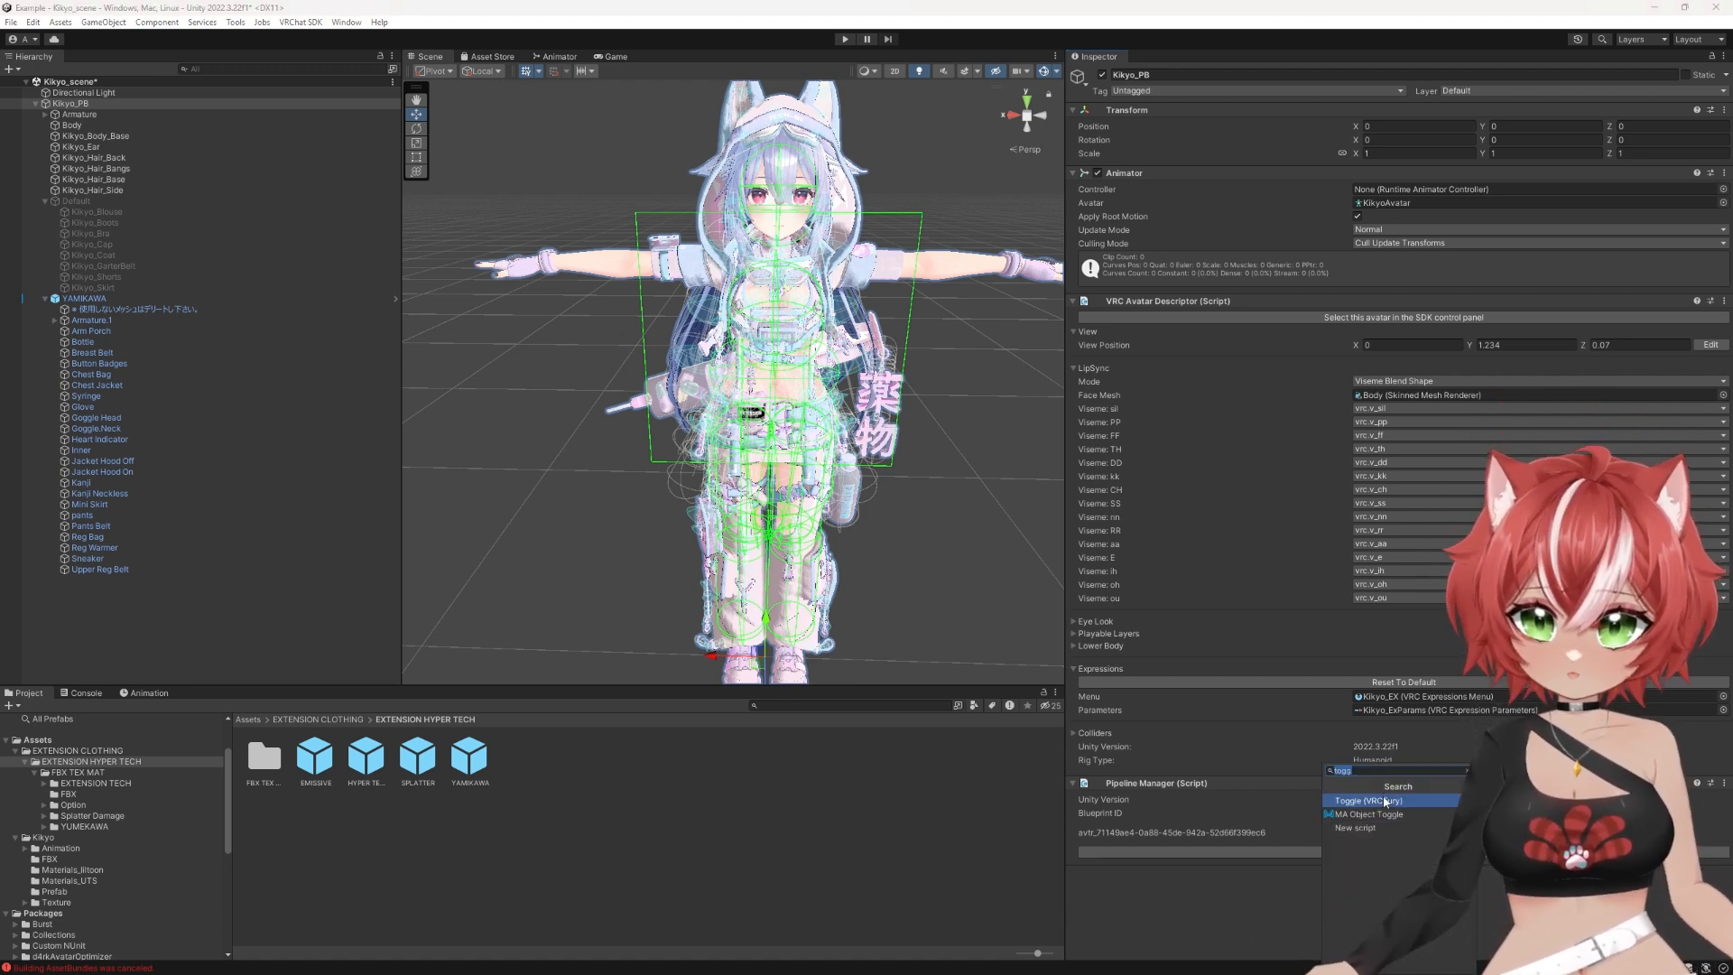
{"action": "key", "text": "BackSpace"}
{"action": "key", "text": "BackSpace"}
{"action": "key", "text": "BackSpace"}
{"action": "key", "text": "BackSpace"}
{"action": "type", "text": "au"}
{"action": "key", "text": "BackSpace"}
{"action": "key", "text": "BackSpace"}
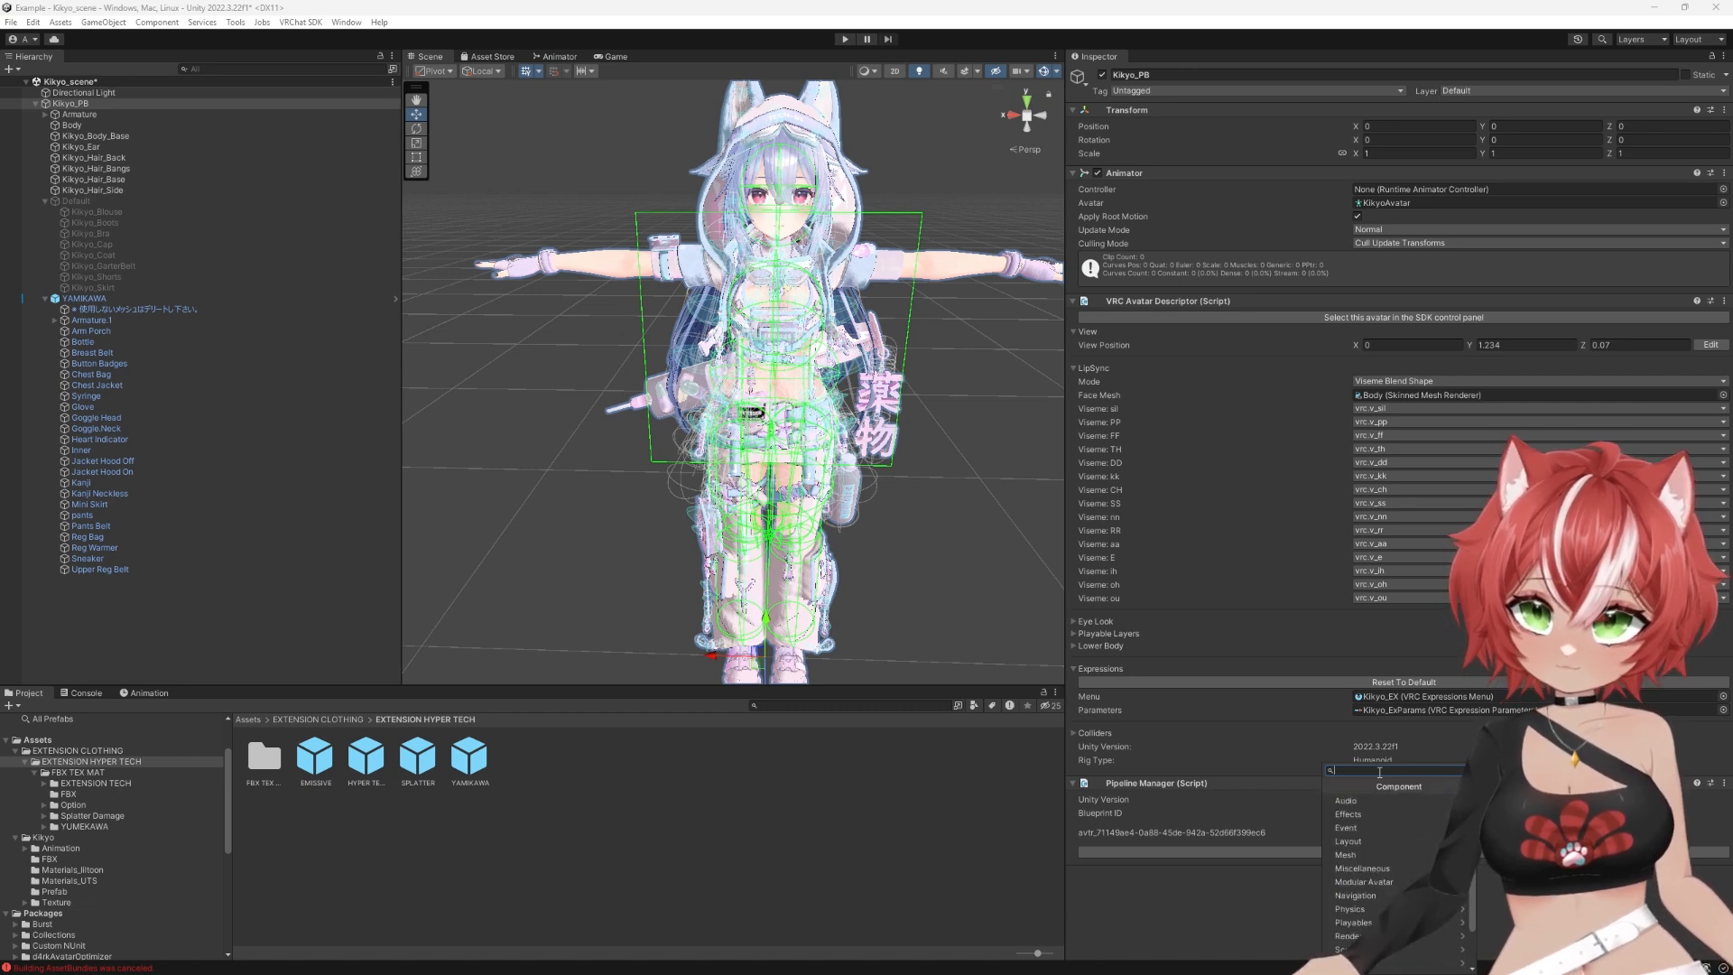
{"action": "type", "text": "def"}
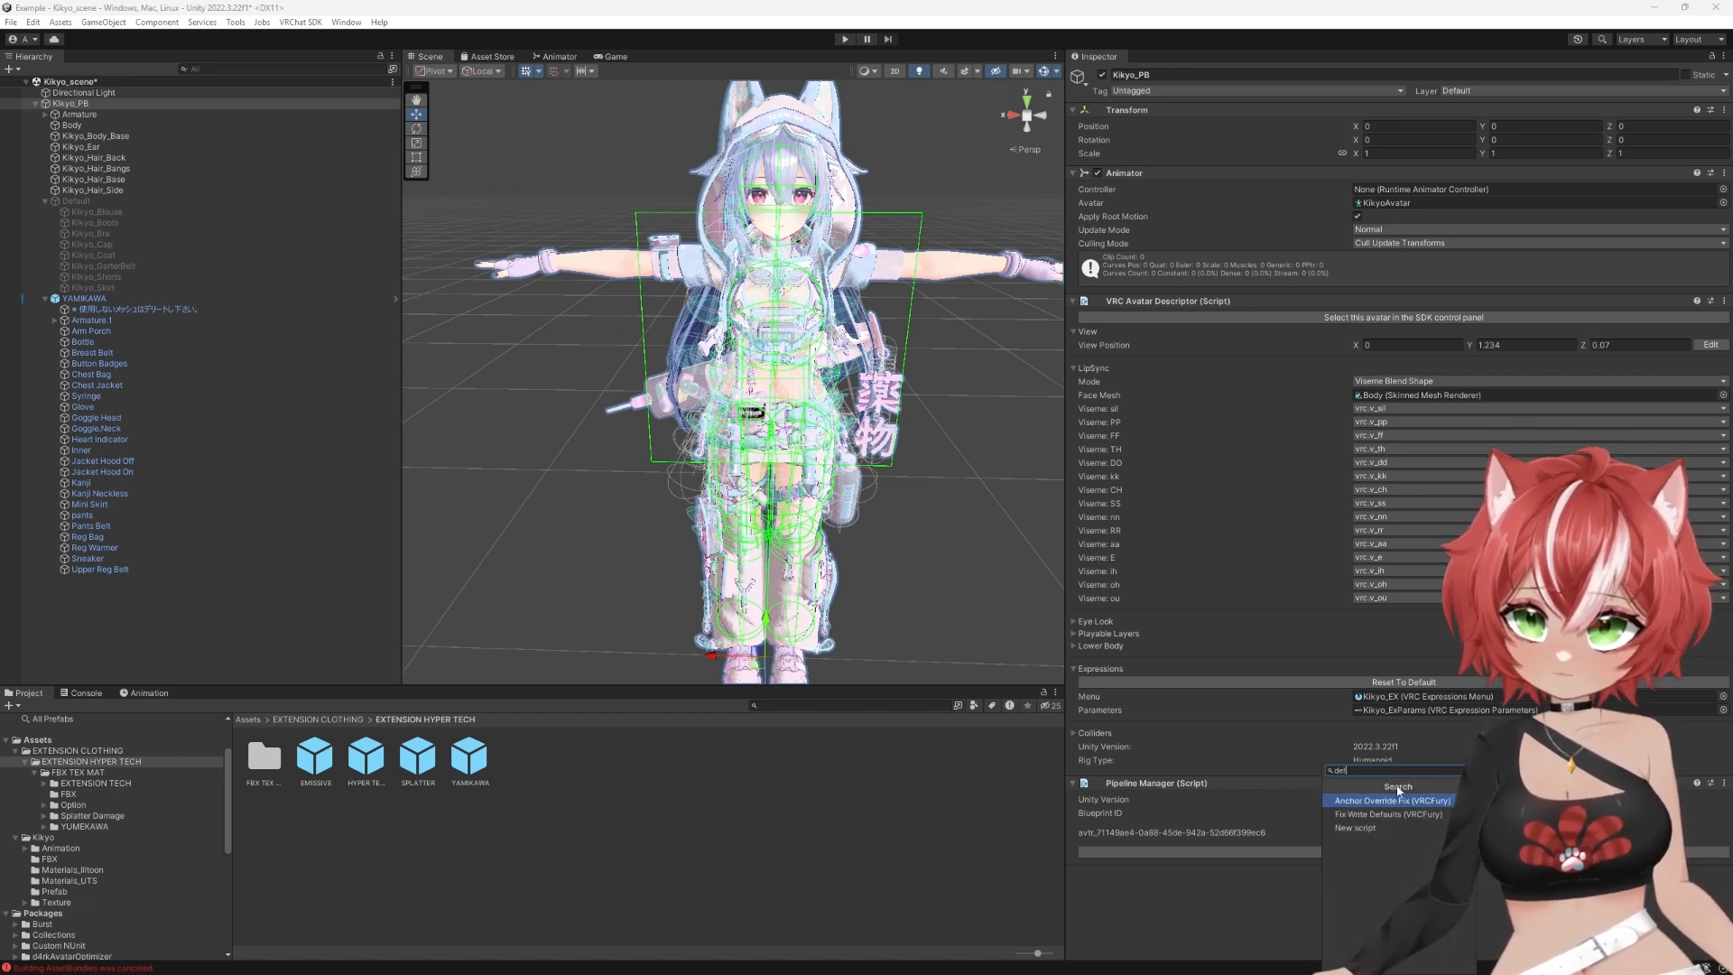
{"action": "left_click", "coordinate": [1388, 814]}
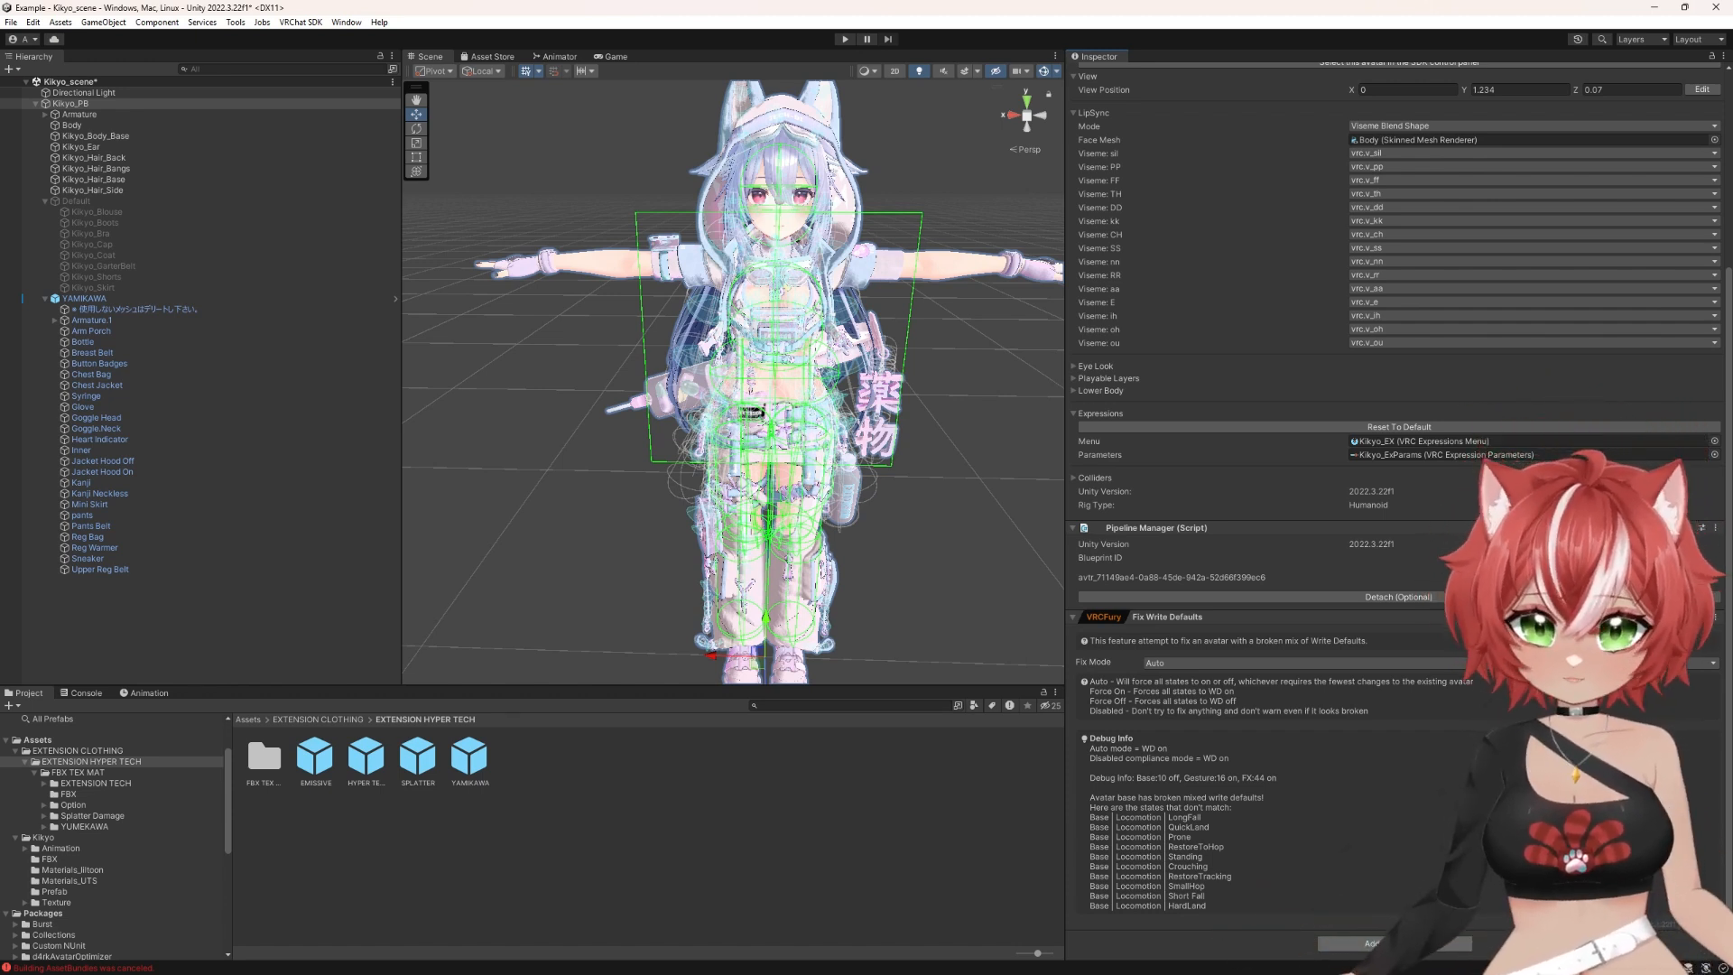
Step: Add the VRCFury Unlimited Parameters component to the Kikyo_PB avatar root and acknowledge the renaming notice
{"action": "left_click", "coordinate": [1381, 943]}
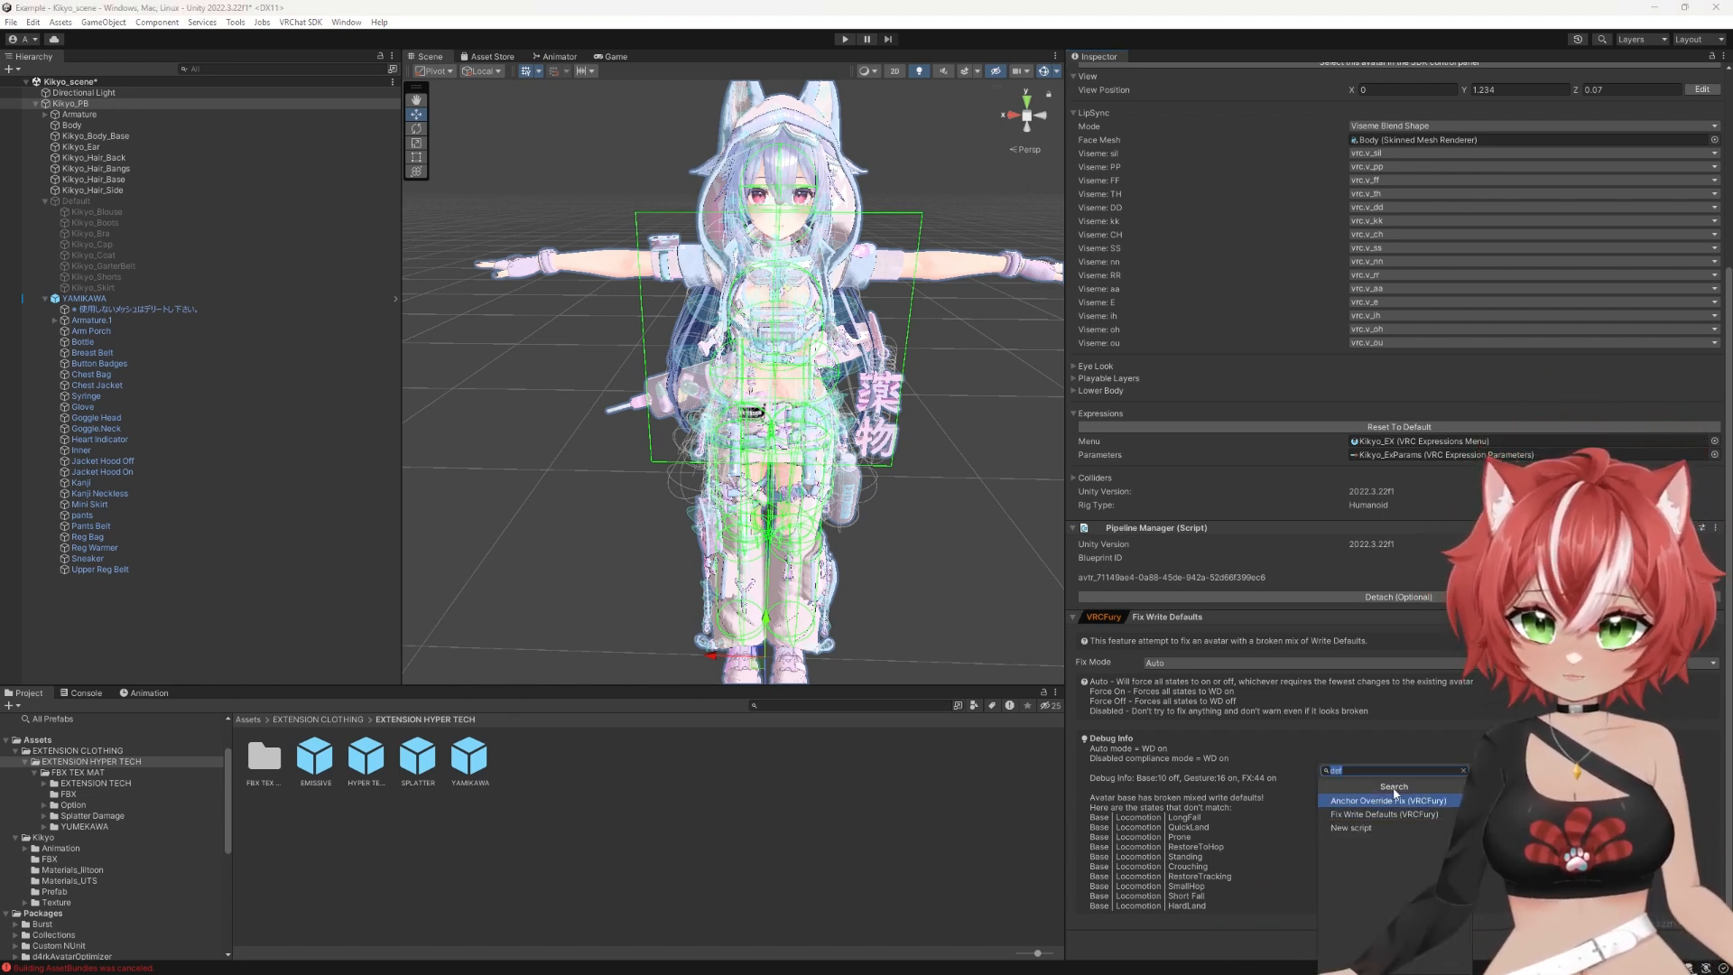
{"action": "key", "text": "BackSpace"}
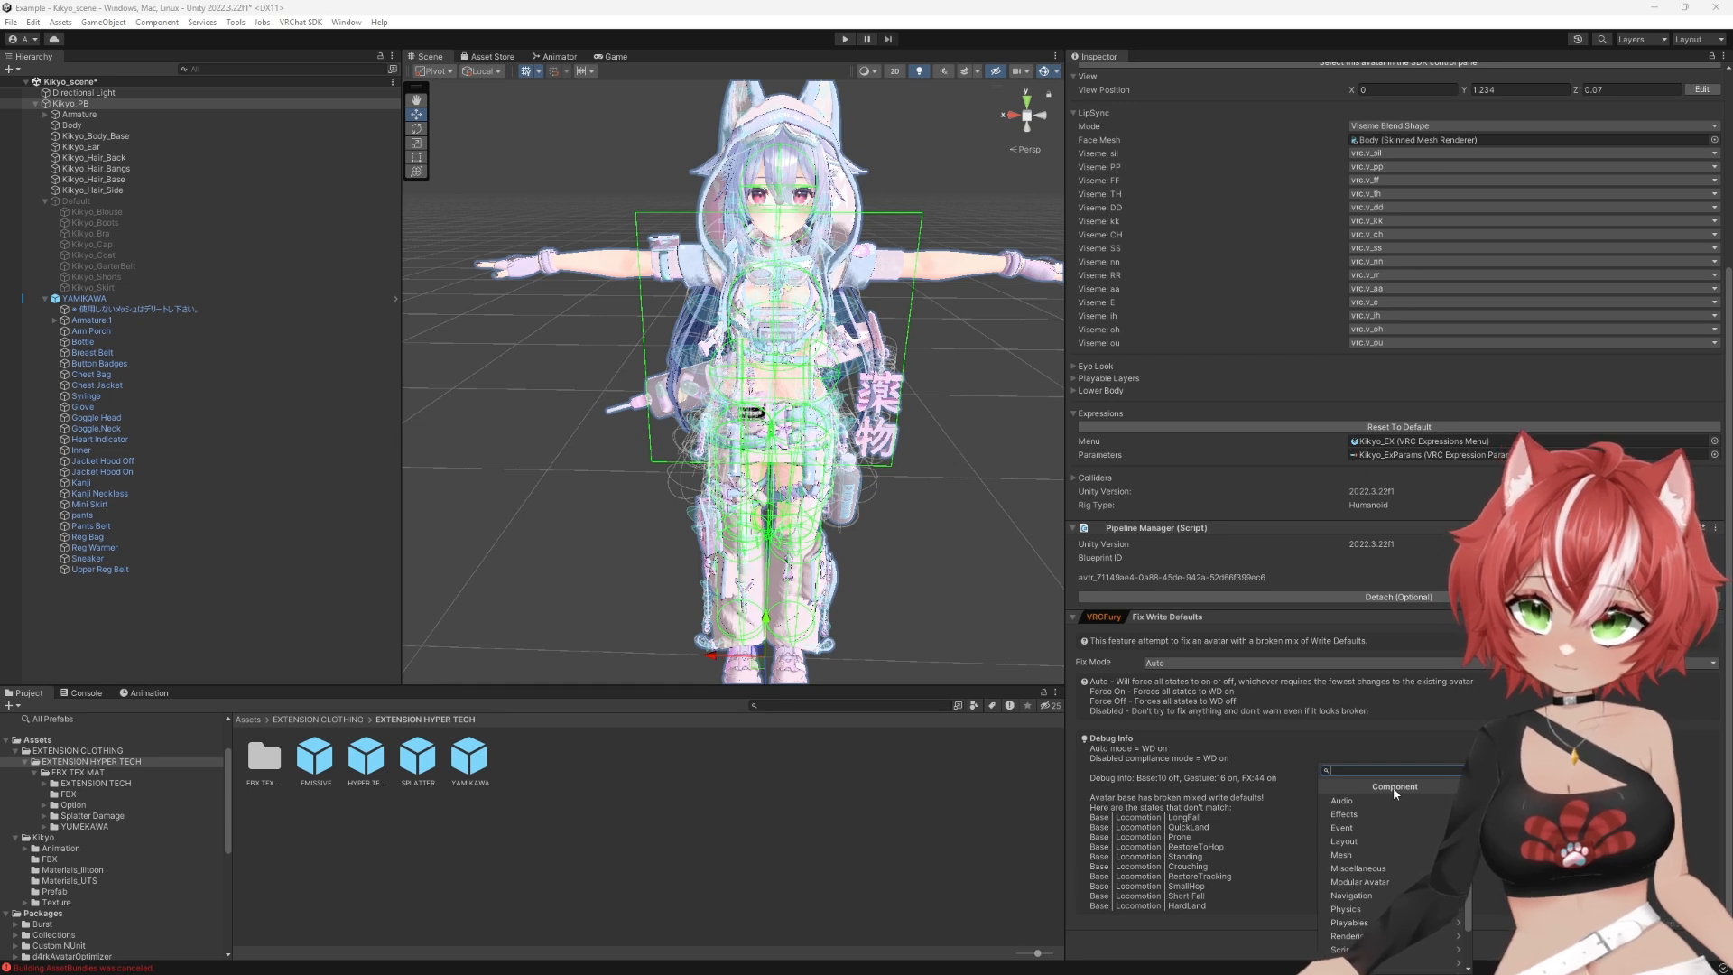
{"action": "type", "text": "unli"}
{"action": "left_click", "coordinate": [1394, 799]}
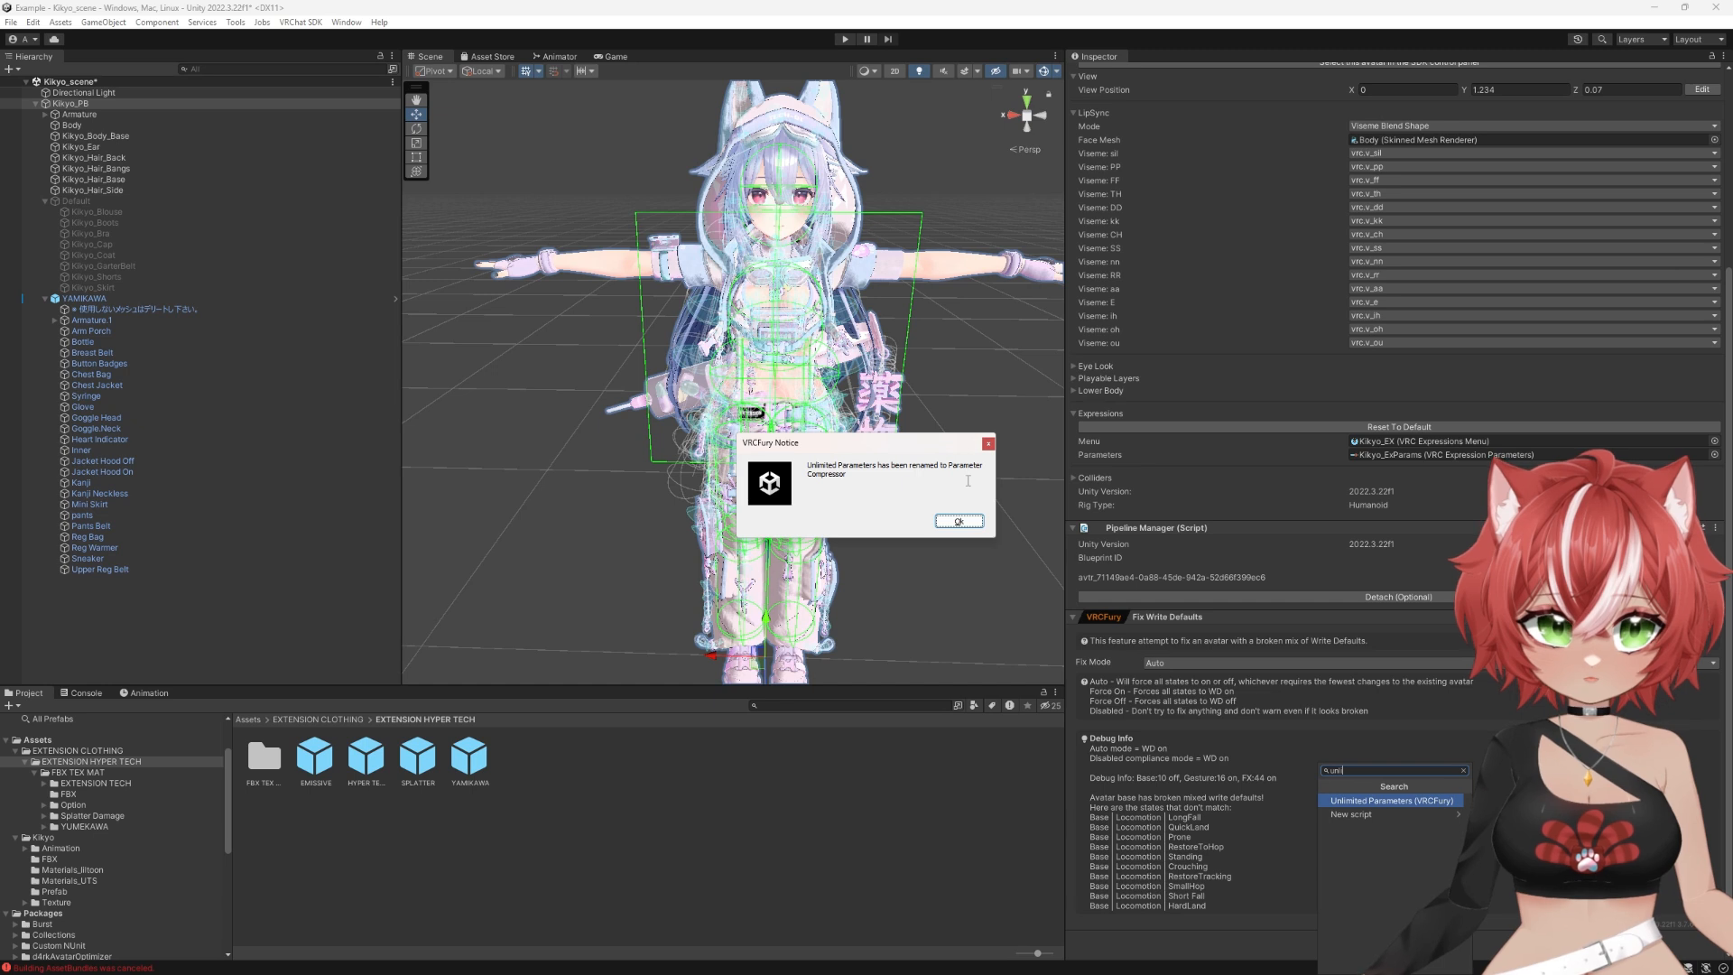
{"action": "left_click", "coordinate": [957, 521]}
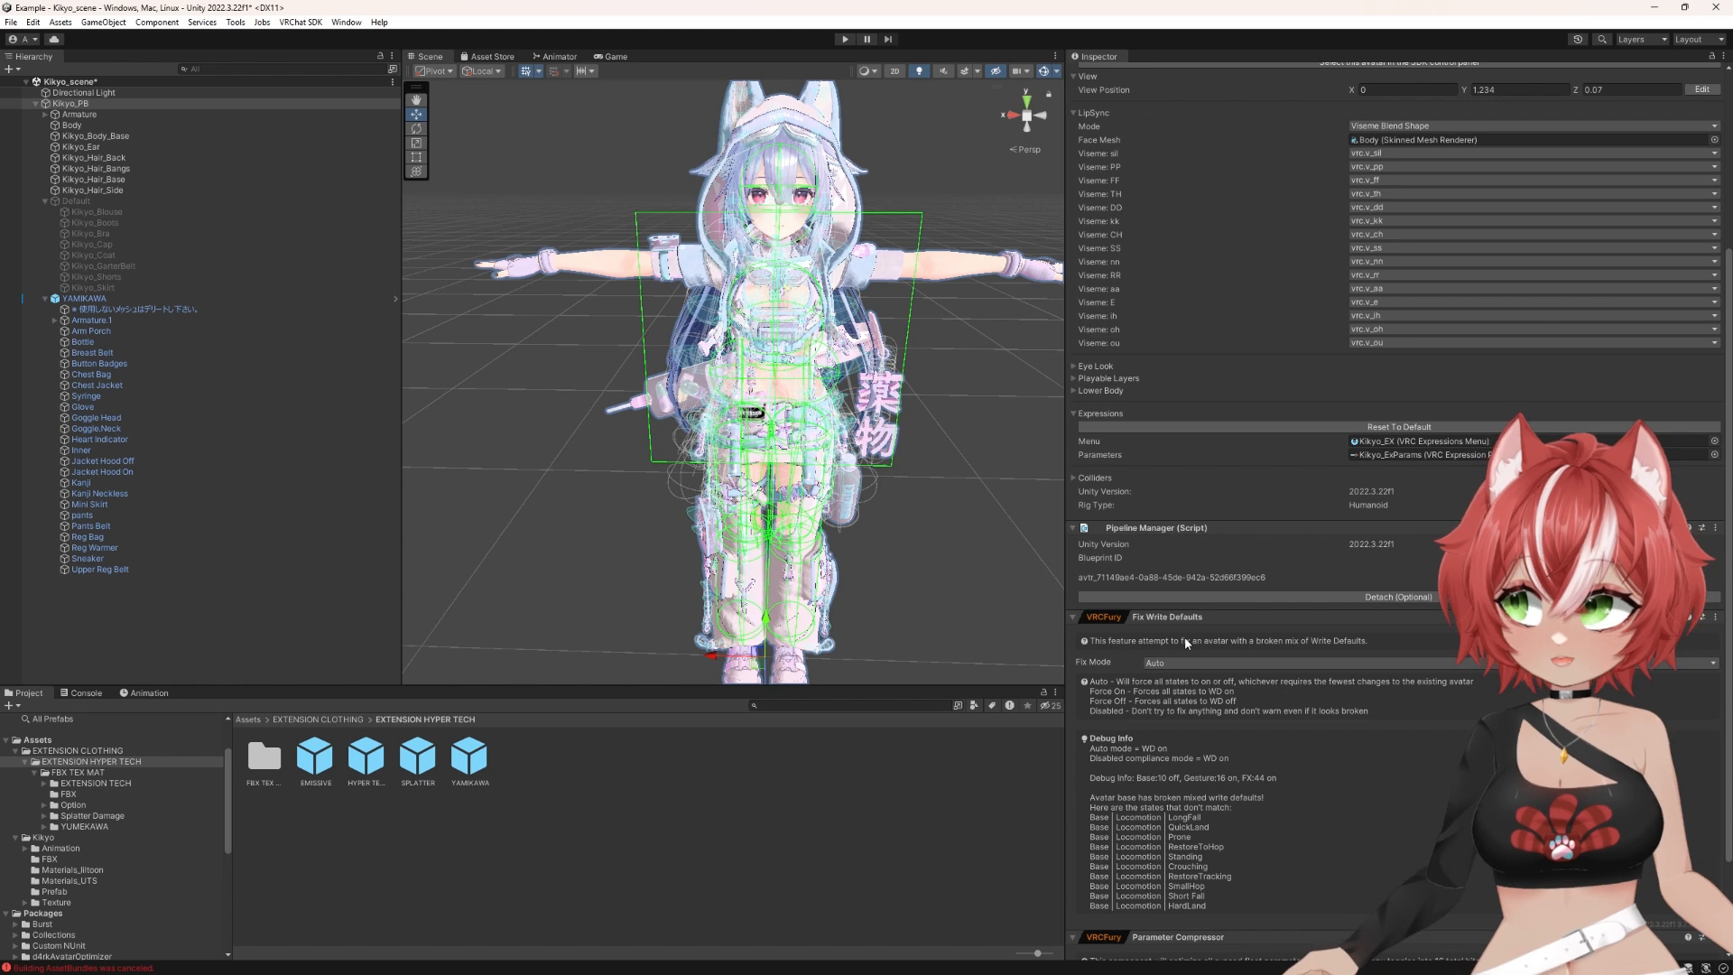
Step: Add a VRCFury Gestures component to the Kikyo_PB avatar root and create five gesture entries in it
{"action": "scroll", "coordinate": [1184, 637], "scroll_direction": "down", "scroll_amount": 3}
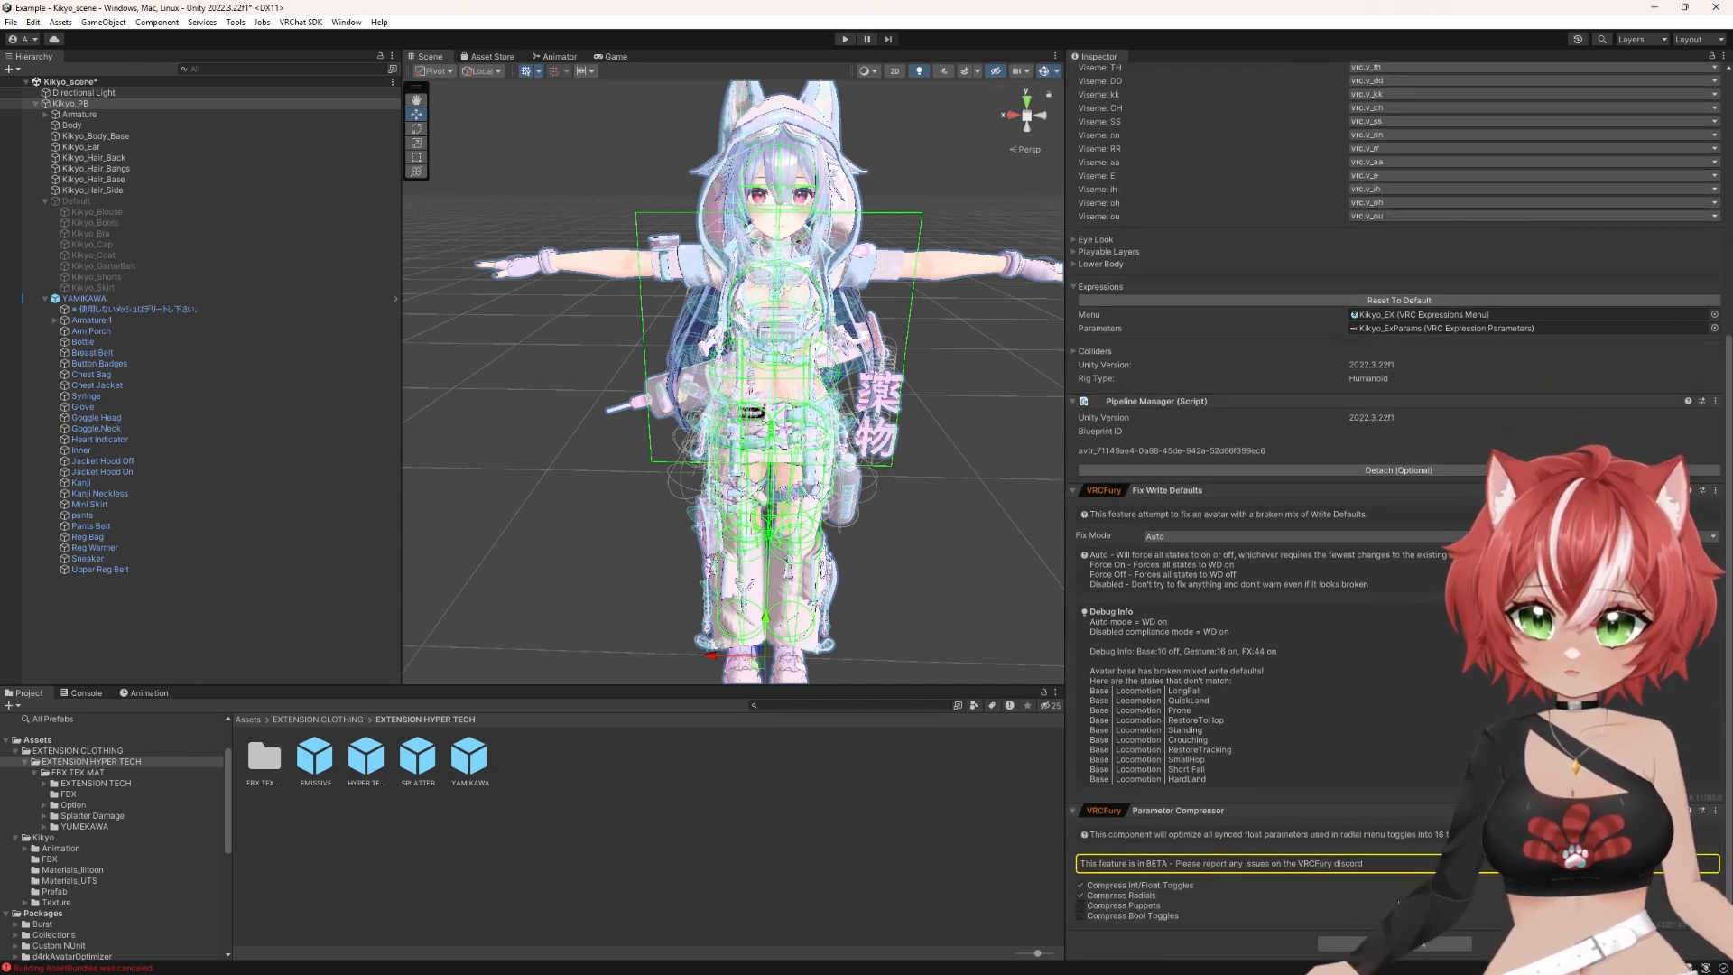
{"action": "left_click", "coordinate": [1395, 943]}
{"action": "type", "text": "ges"}
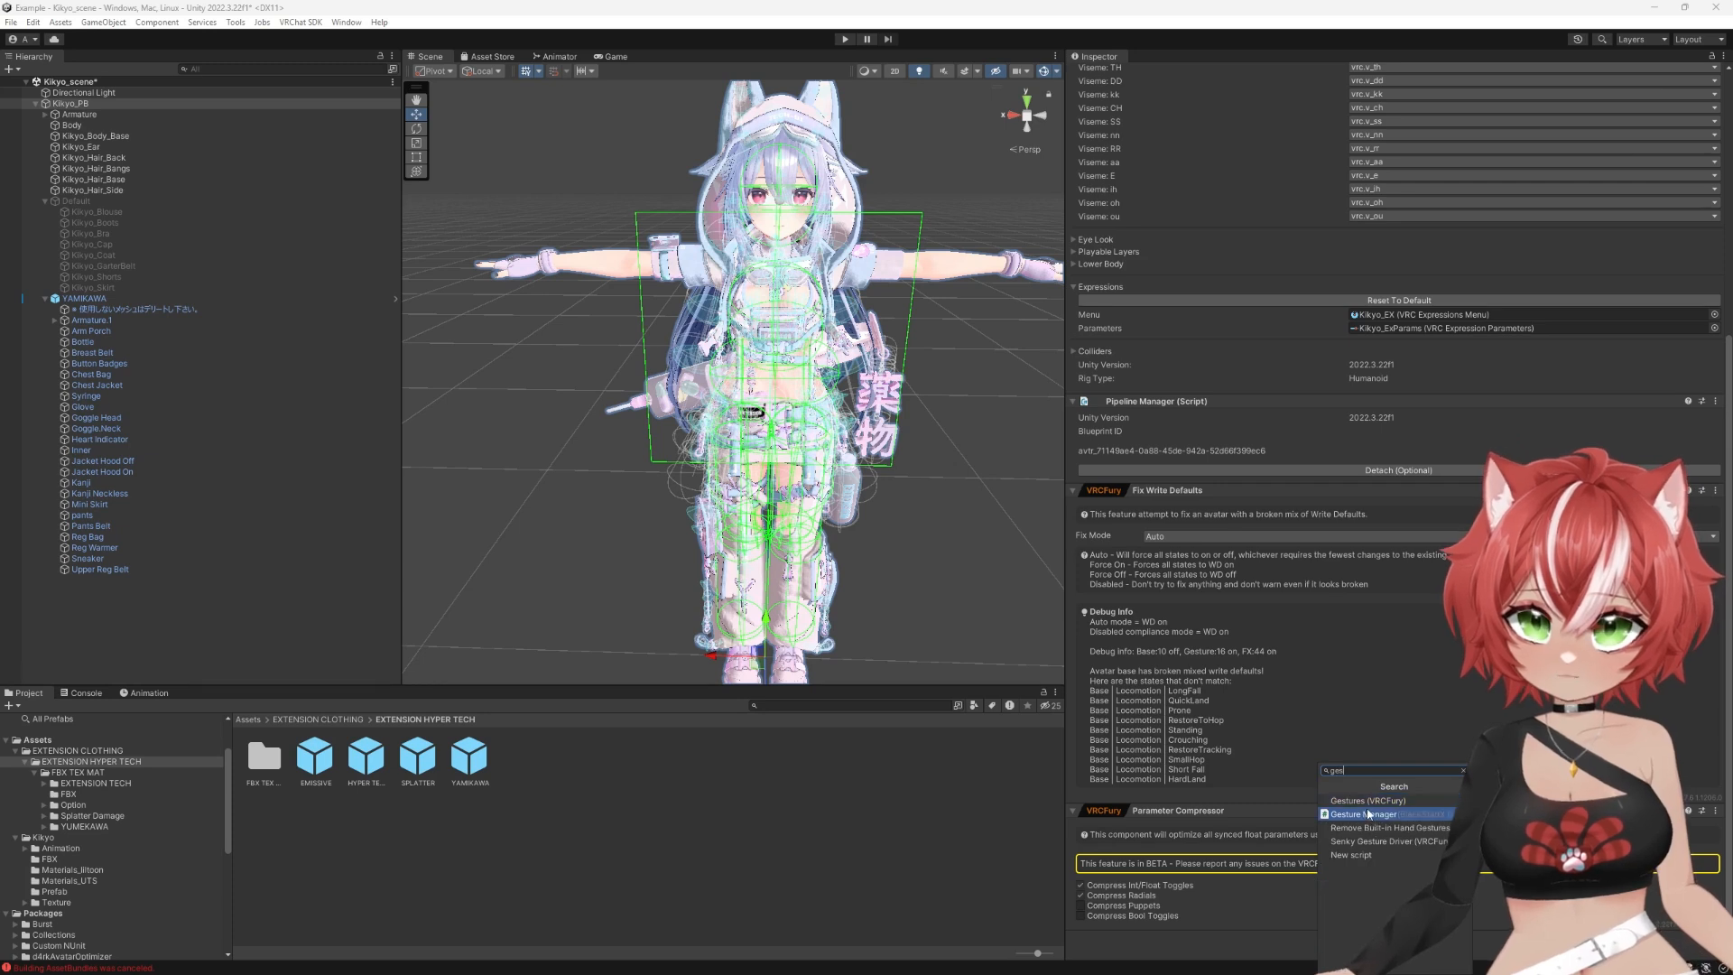
{"action": "left_click", "coordinate": [1368, 801]}
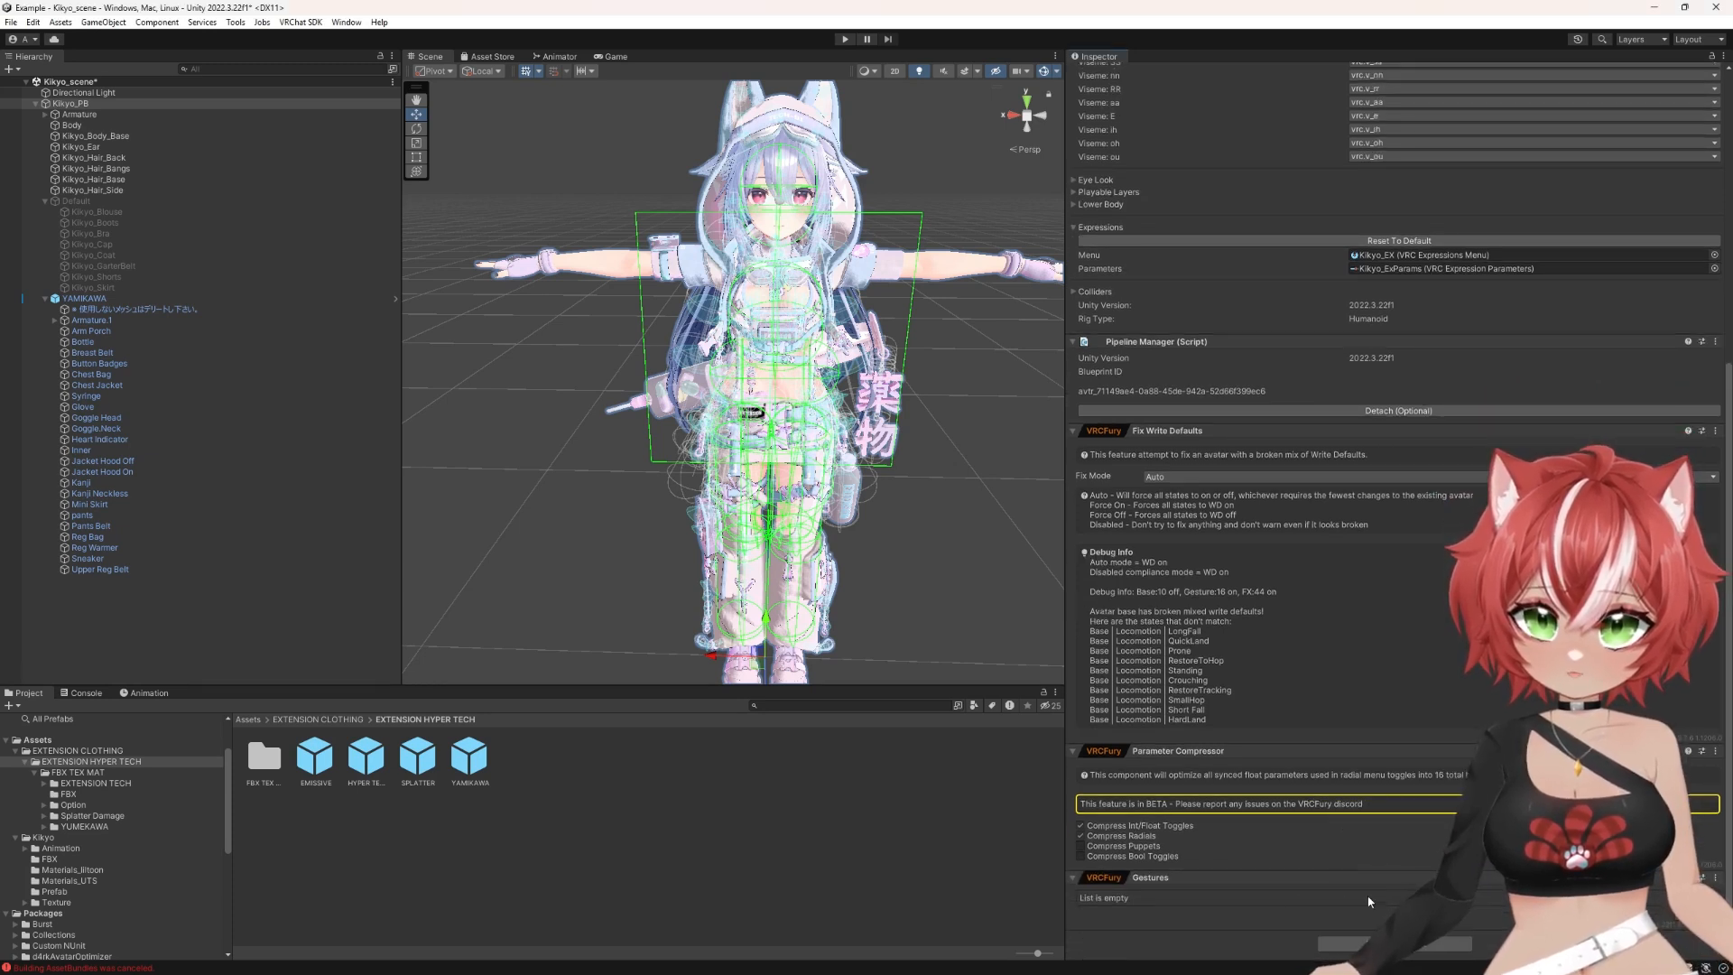
{"action": "left_click", "coordinate": [1327, 911]}
{"action": "scroll", "coordinate": [1397, 510], "scroll_direction": "down", "scroll_amount": 1}
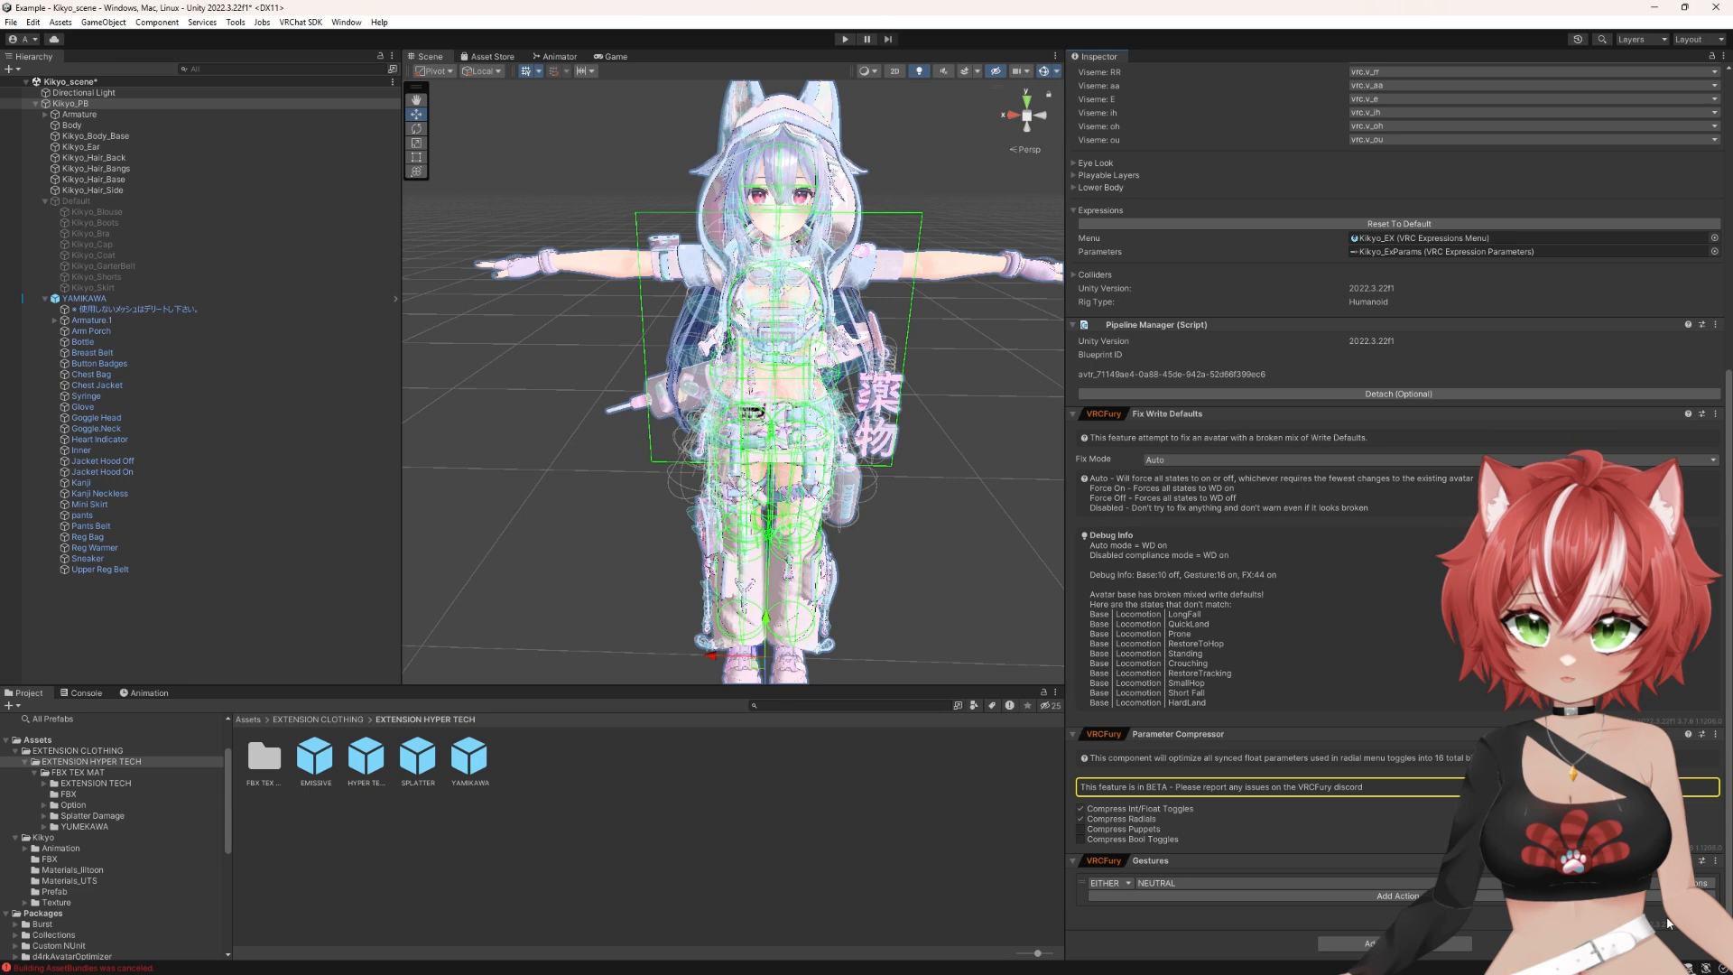
{"action": "left_click", "coordinate": [1684, 914]}
{"action": "left_click", "coordinate": [1685, 945]}
{"action": "scroll", "coordinate": [1684, 940], "scroll_direction": "down", "scroll_amount": 2}
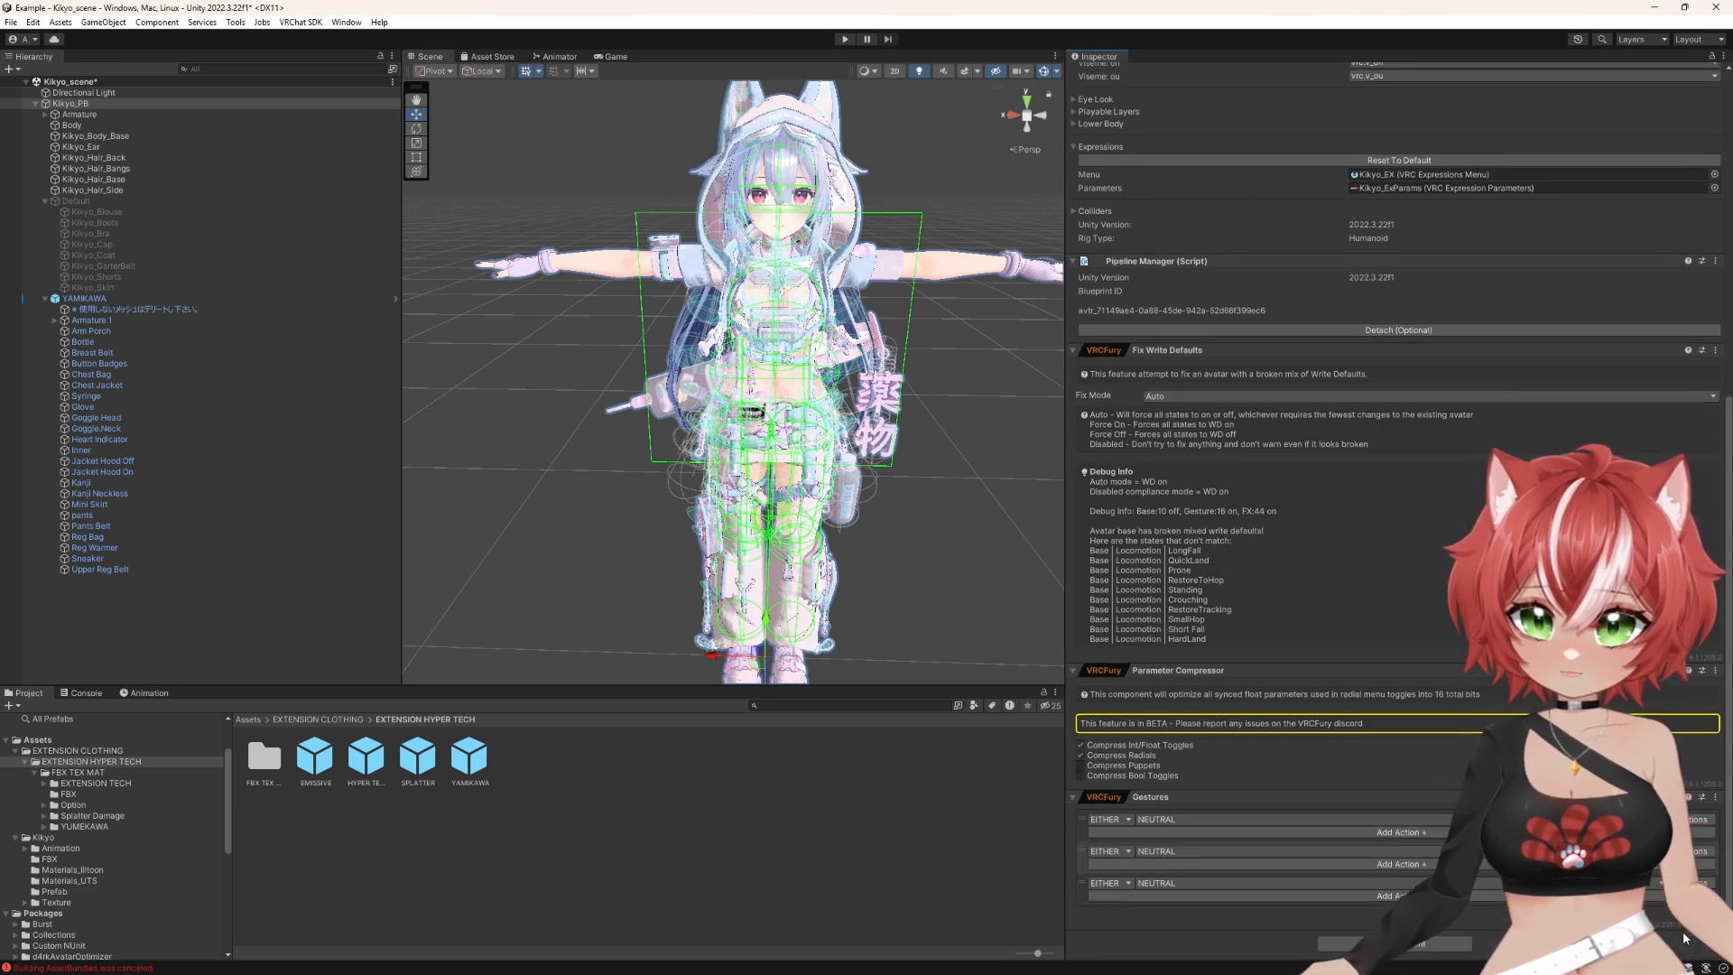
{"action": "left_click", "coordinate": [1685, 939]}
{"action": "left_click", "coordinate": [1685, 948]}
{"action": "scroll", "coordinate": [1684, 946], "scroll_direction": "down", "scroll_amount": 2}
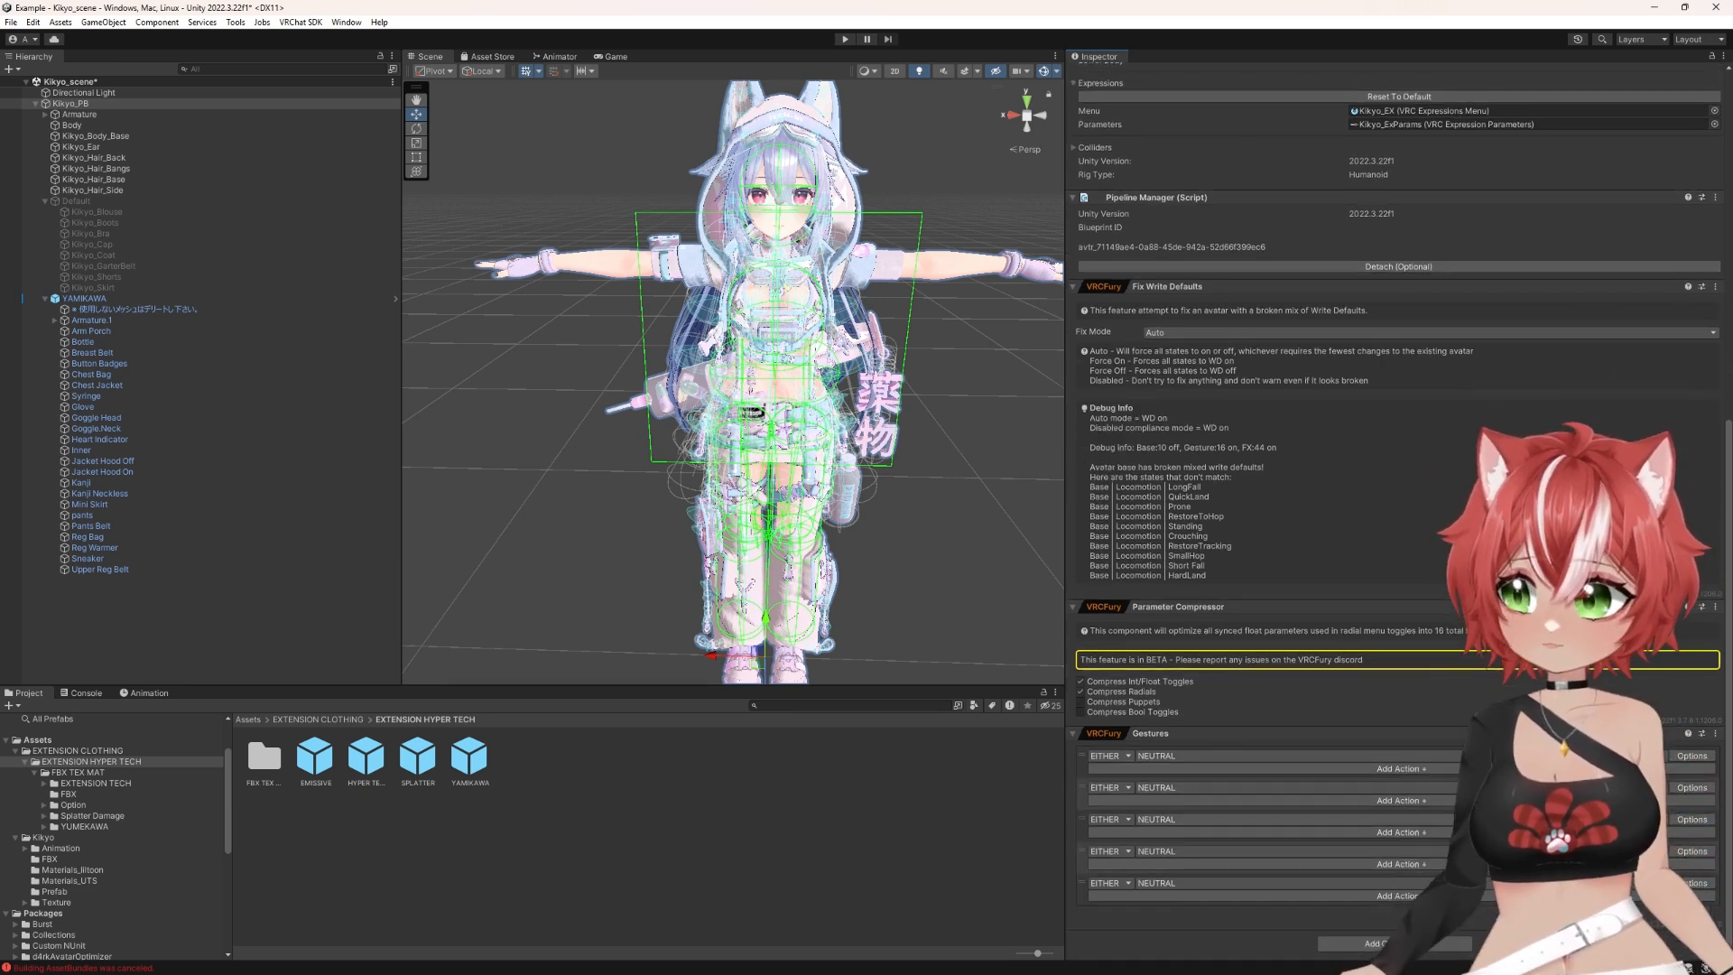
Step: Check the hand sign options of the first gesture entry and add an Animation Clip action to it
{"action": "left_click", "coordinate": [1189, 756]}
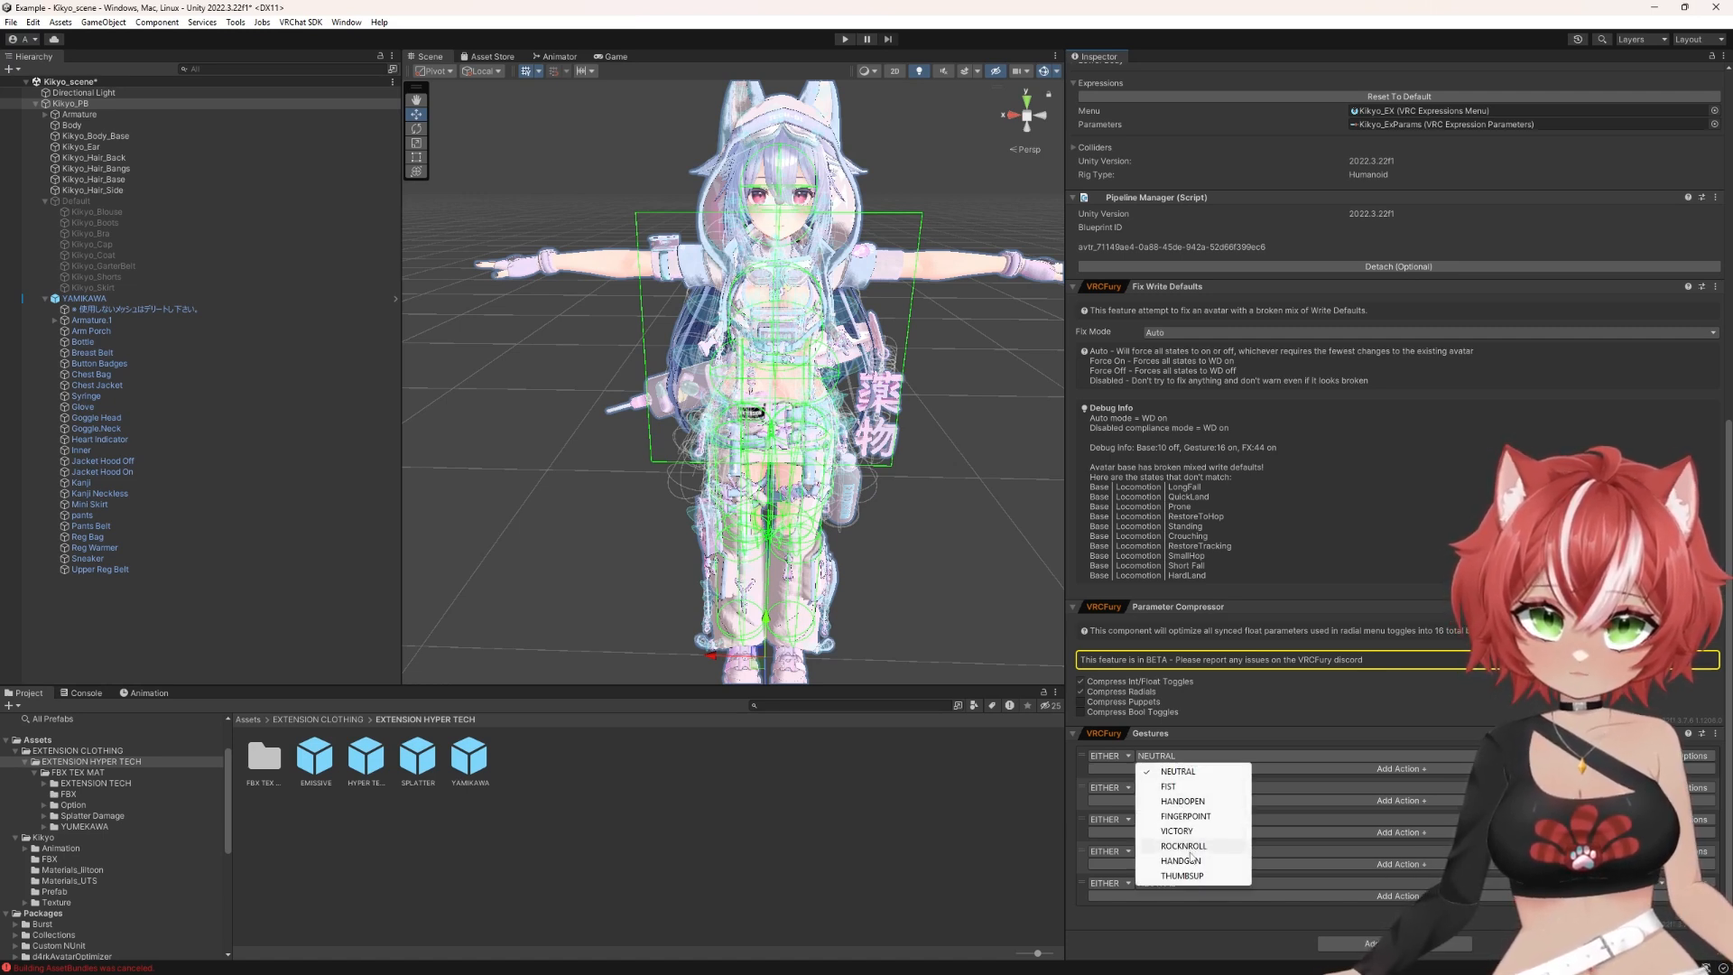
{"action": "left_click", "coordinate": [1310, 734]}
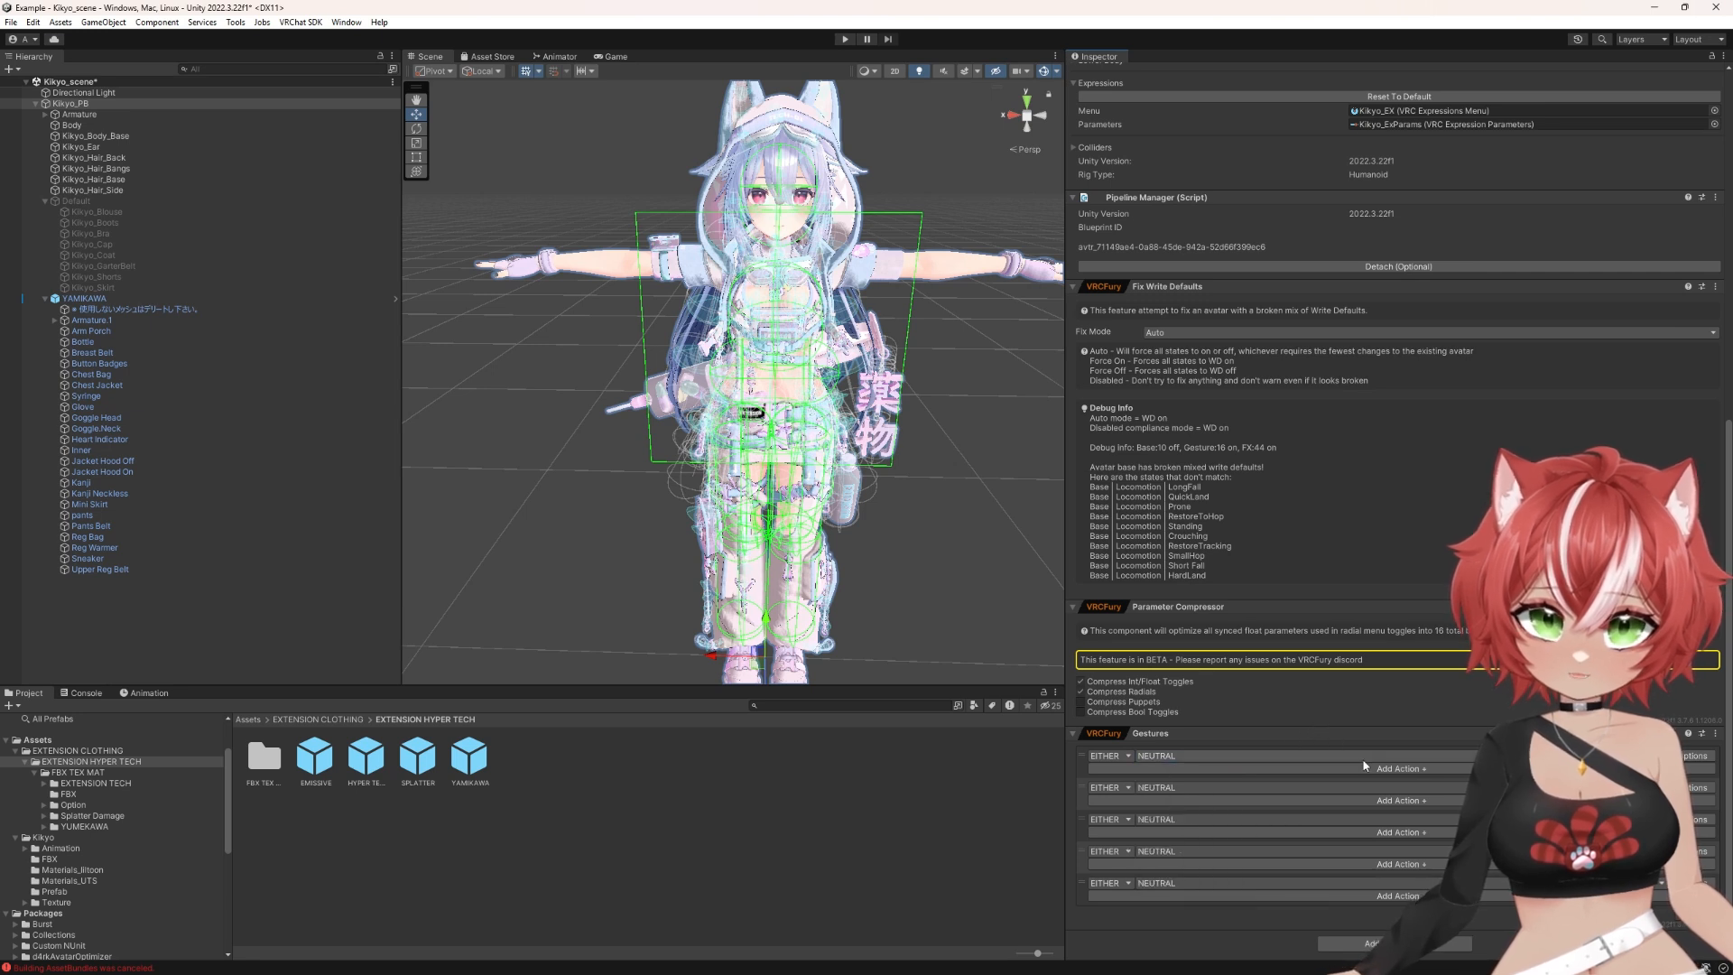
{"action": "left_click", "coordinate": [1379, 768]}
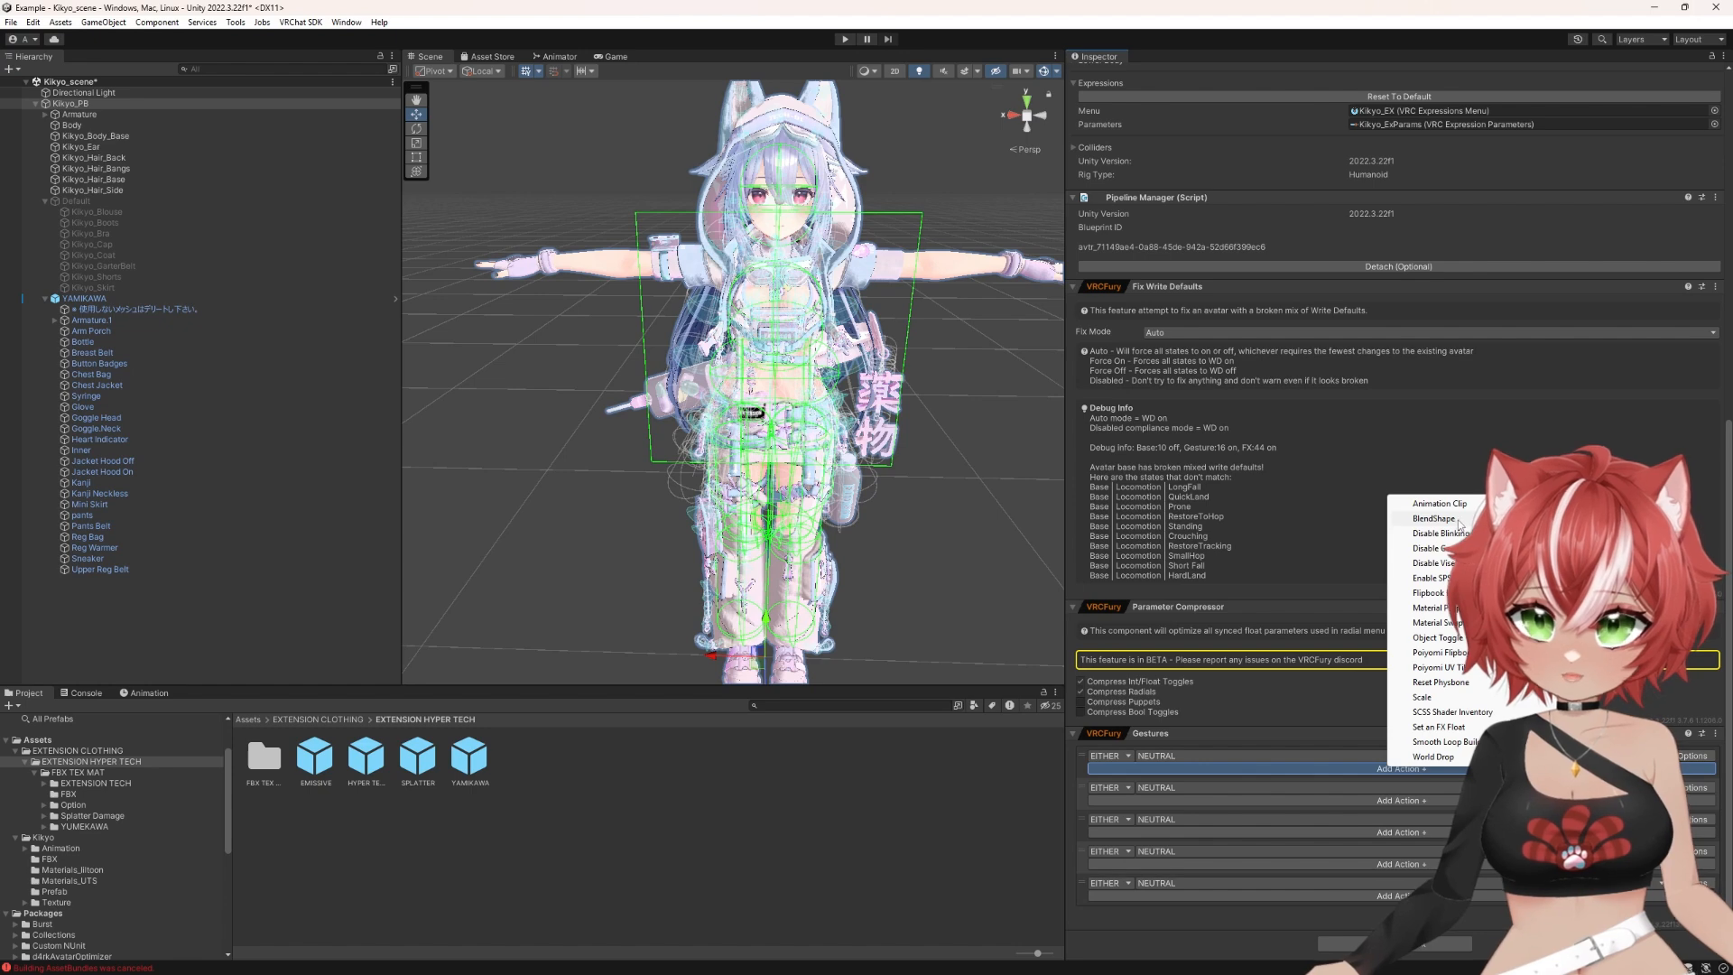
{"action": "left_click", "coordinate": [1439, 502]}
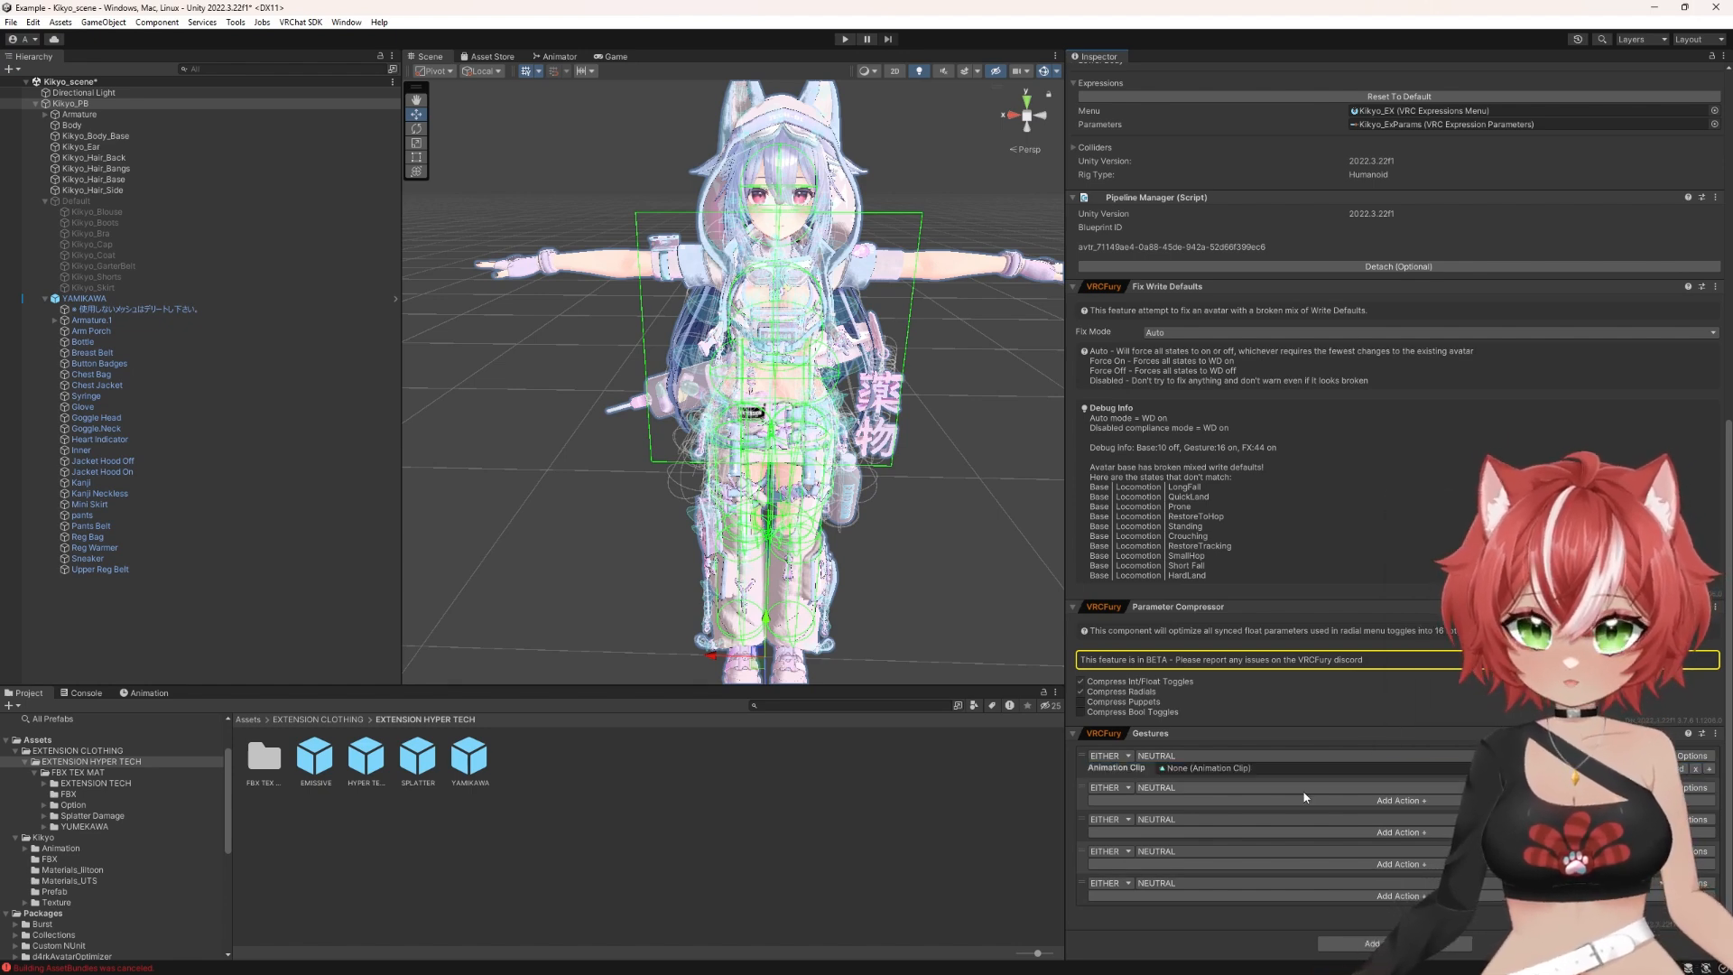
Step: Browse the available animation clips for the gesture action without choosing one, and remove the Gestures component
{"action": "left_click", "coordinate": [1680, 769]}
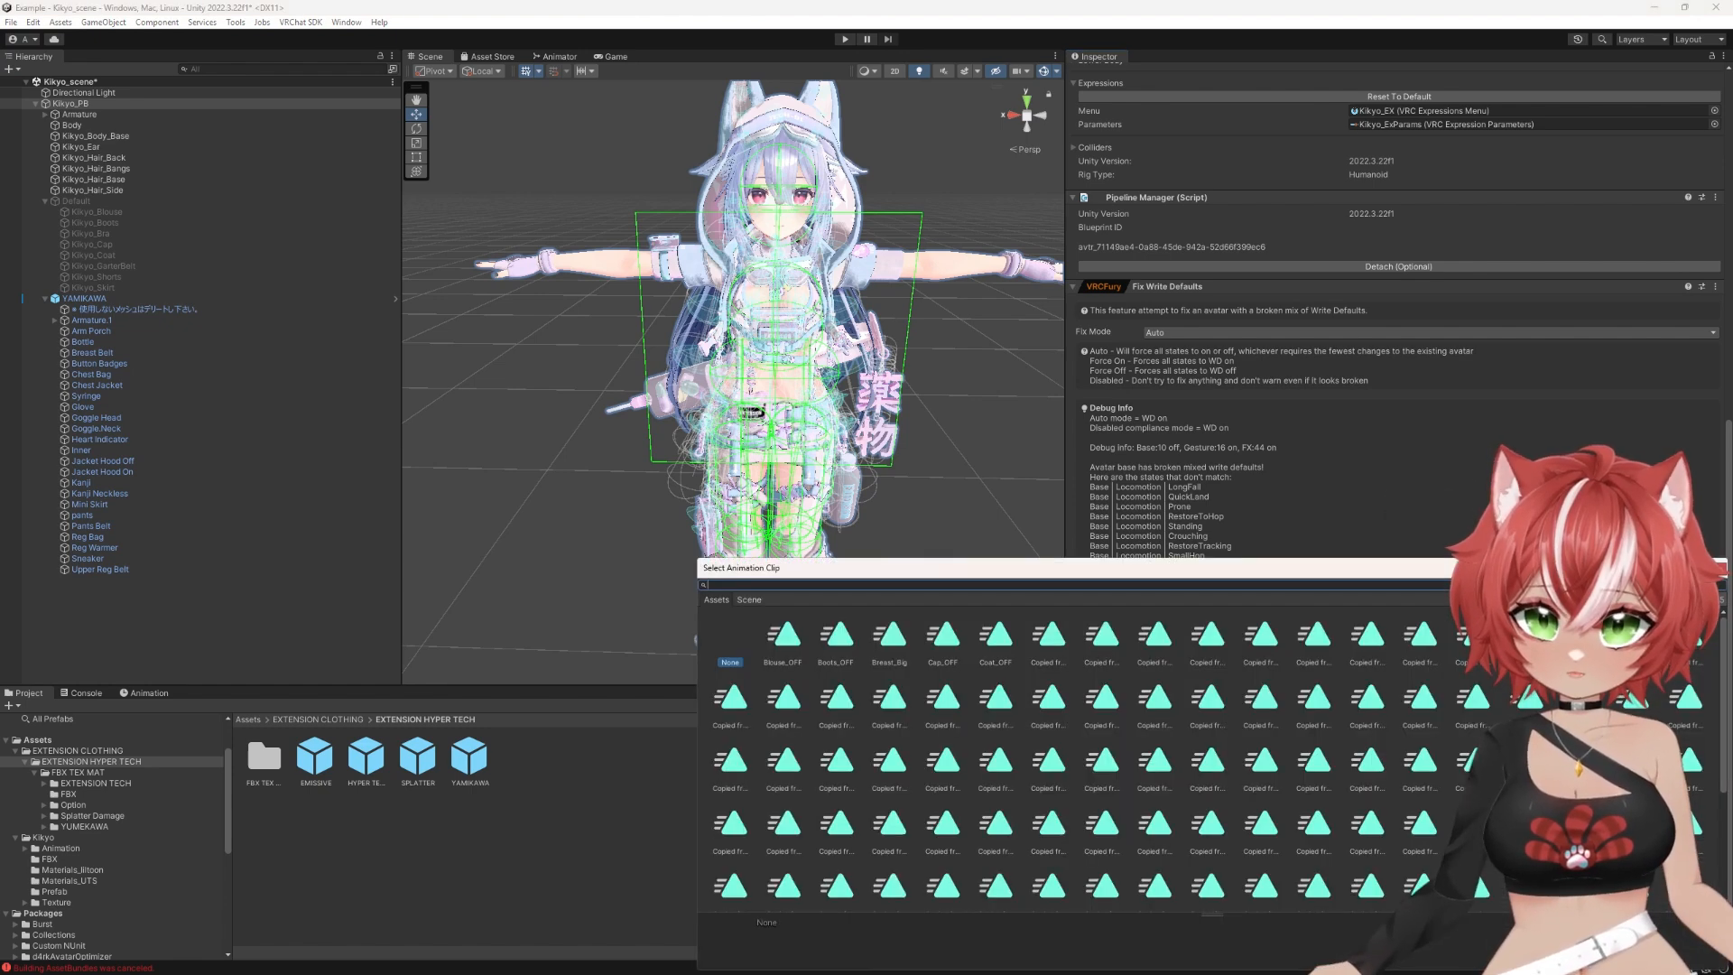
{"action": "scroll", "coordinate": [1282, 712], "scroll_direction": "down", "scroll_amount": 3}
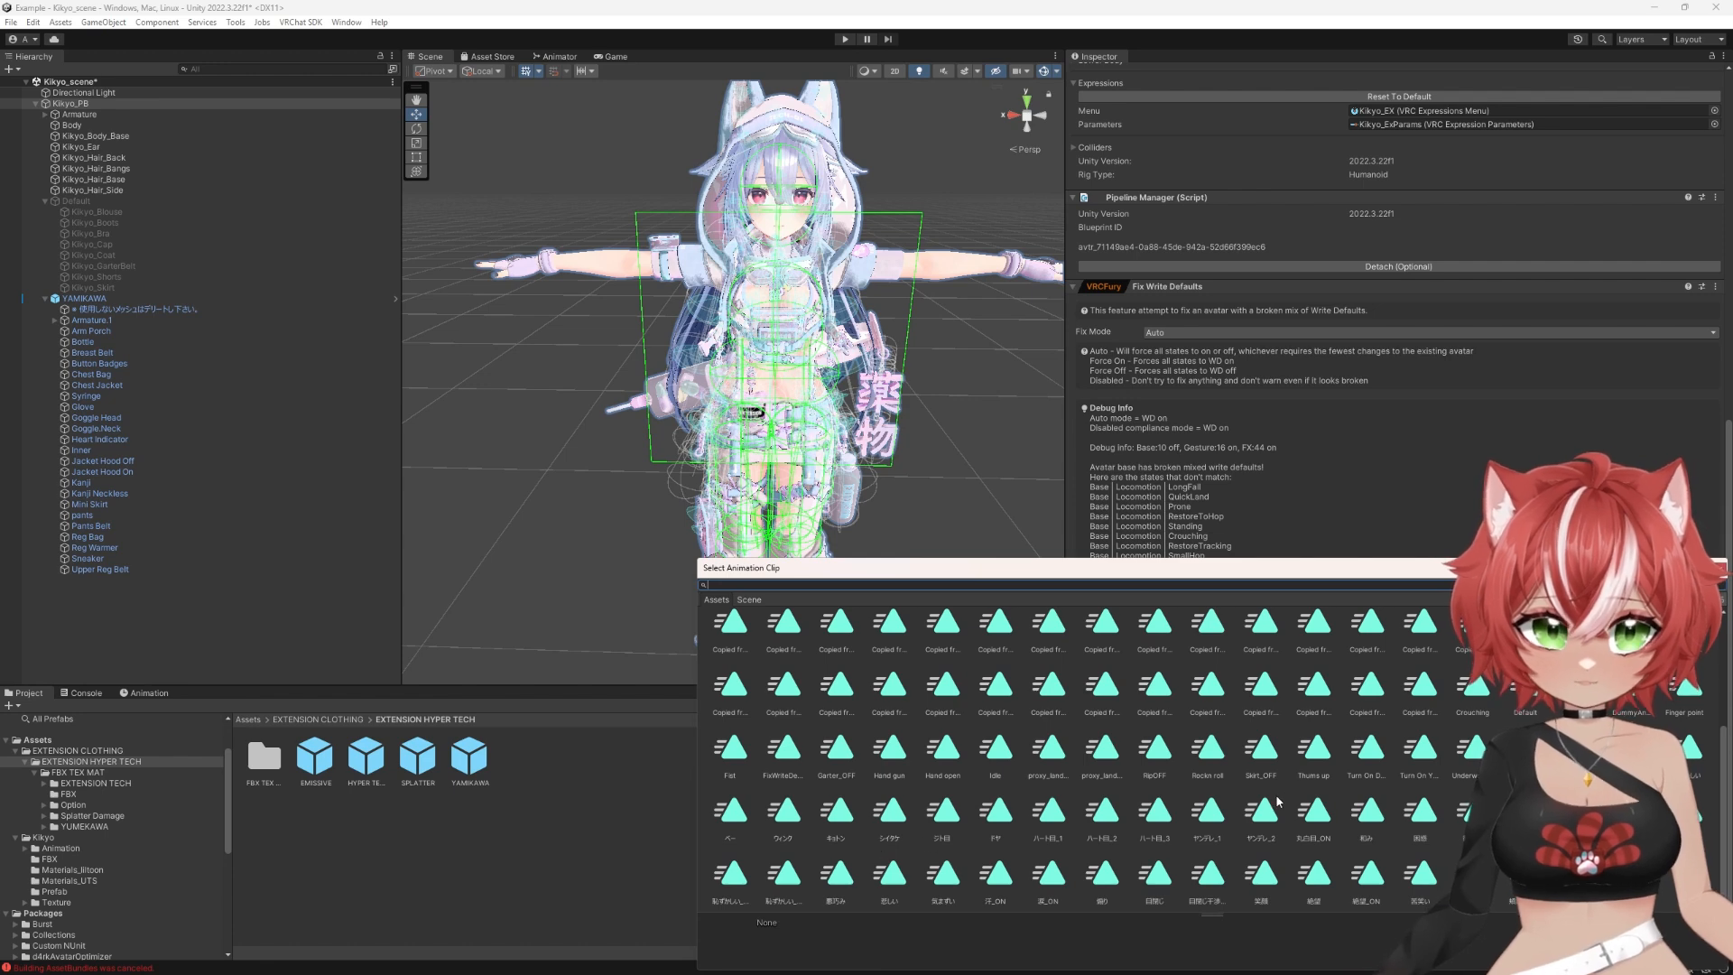
{"action": "left_click", "coordinate": [1721, 569]}
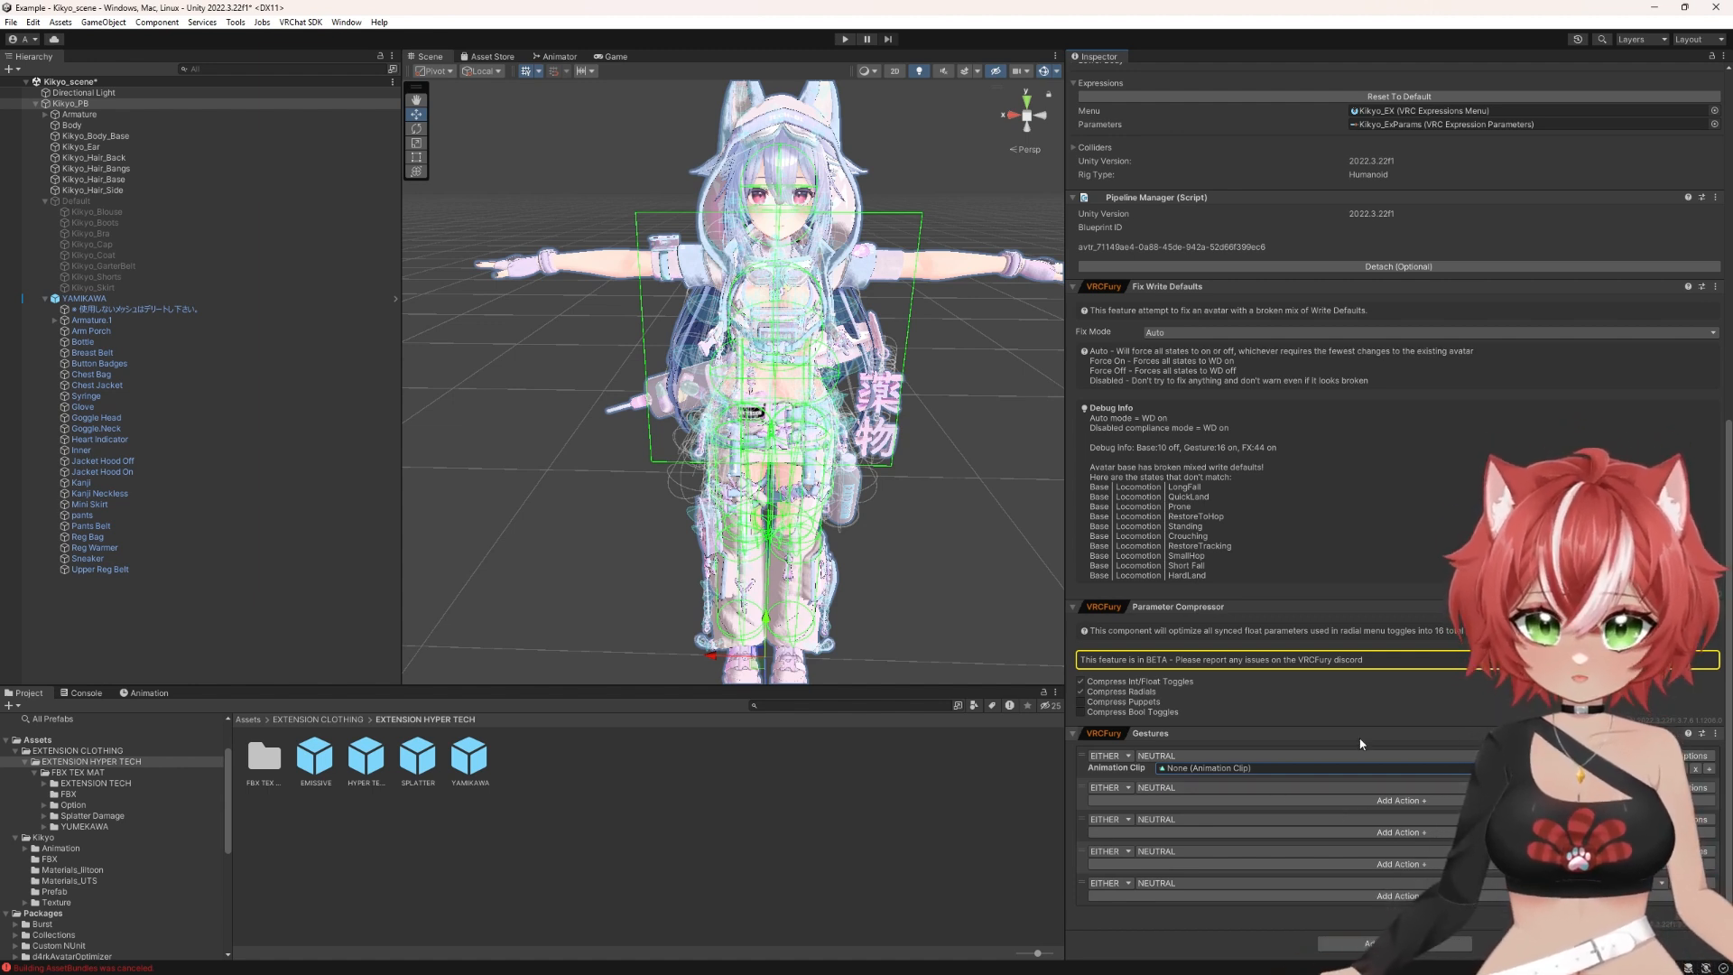
{"action": "left_click", "coordinate": [1715, 733]}
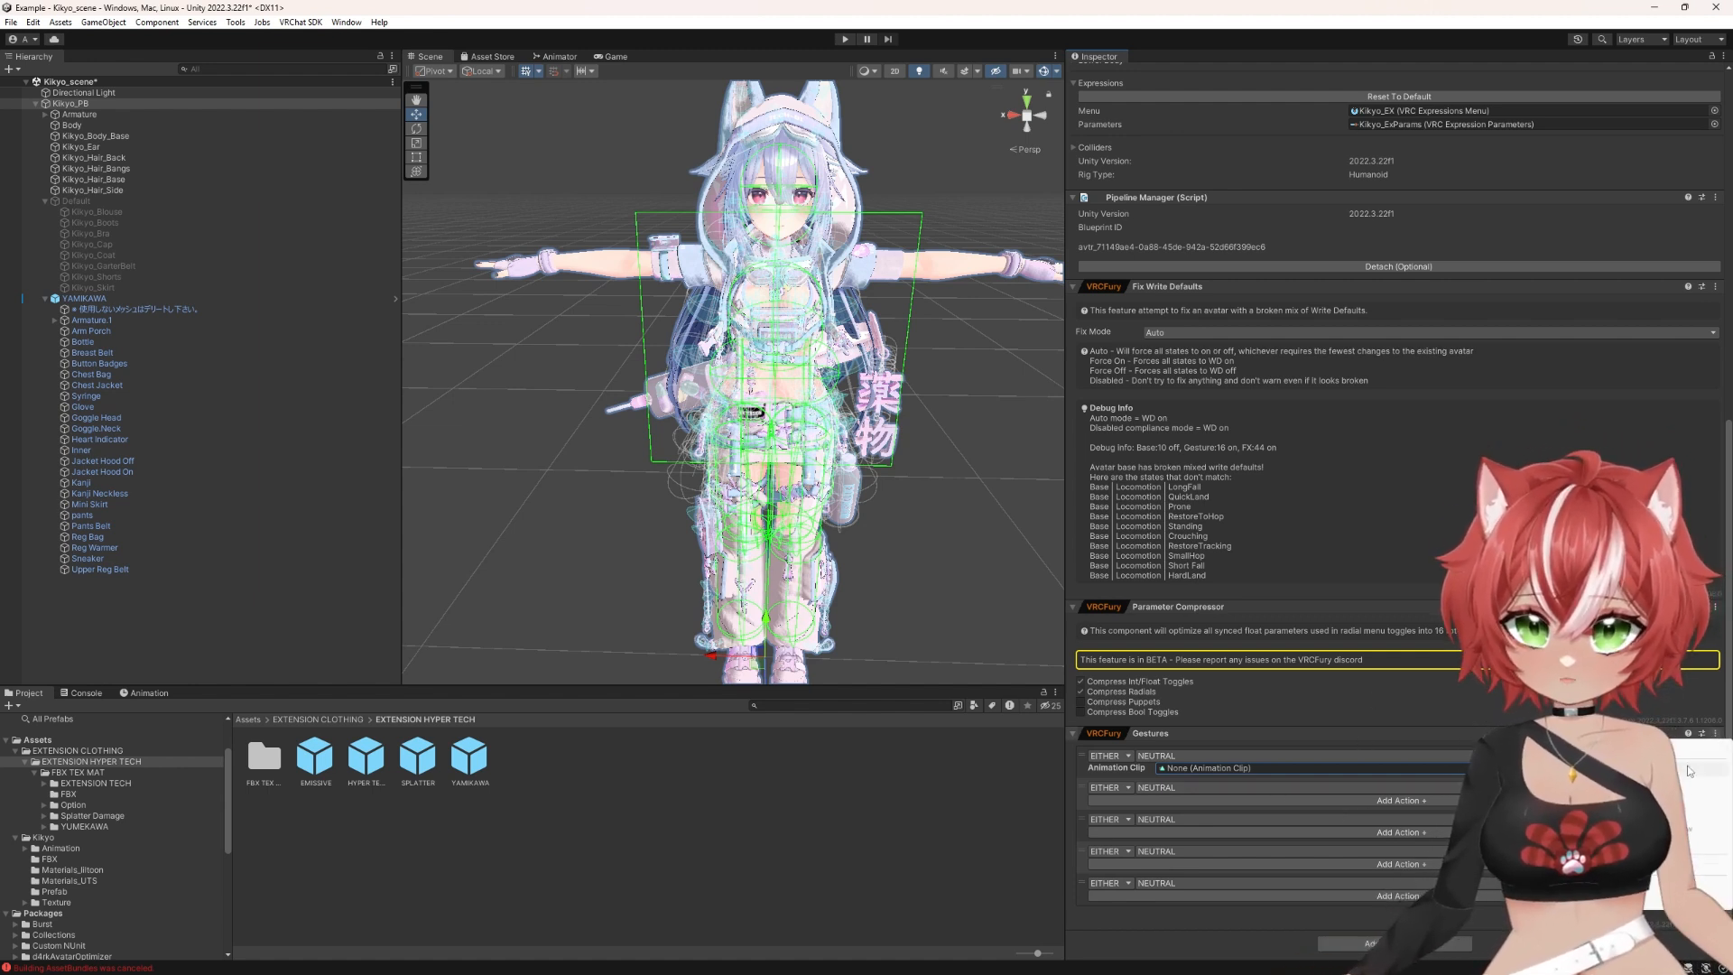
{"action": "left_click", "coordinate": [1686, 768]}
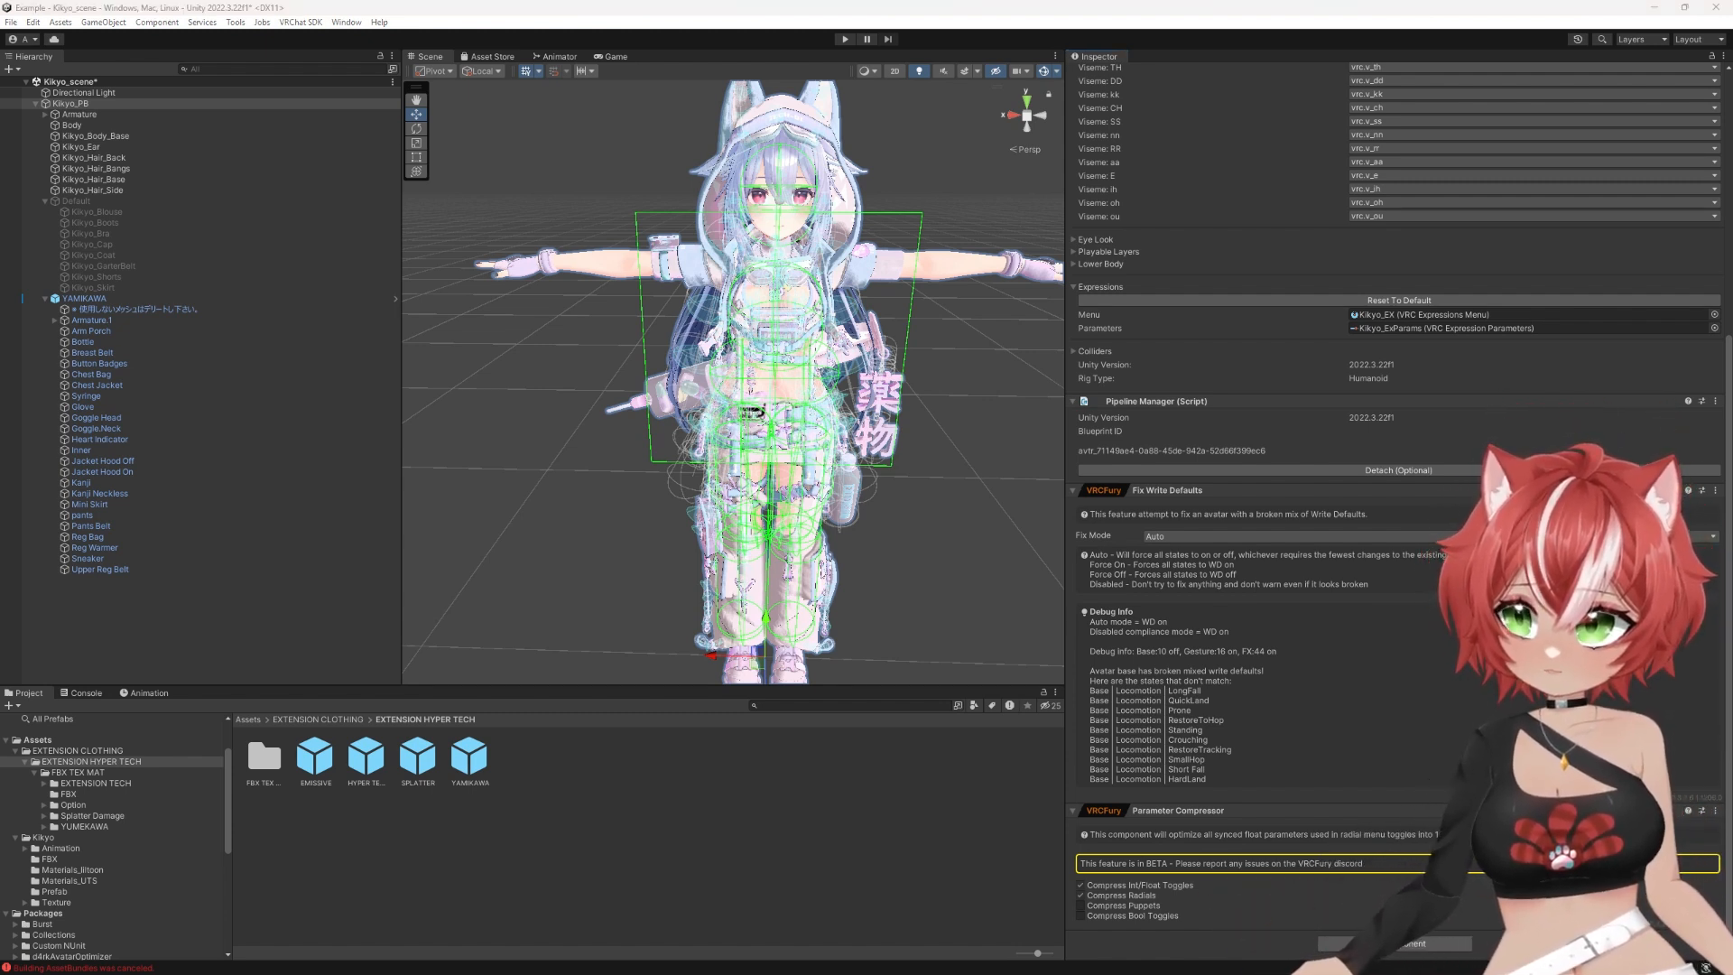
Step: Bring up the VRChat SDK builder and build and publish the Kikyo_PB avatar online for Windows
{"action": "left_click_drag", "start_coordinate": [1732, 180], "coordinate": [1156, 185]}
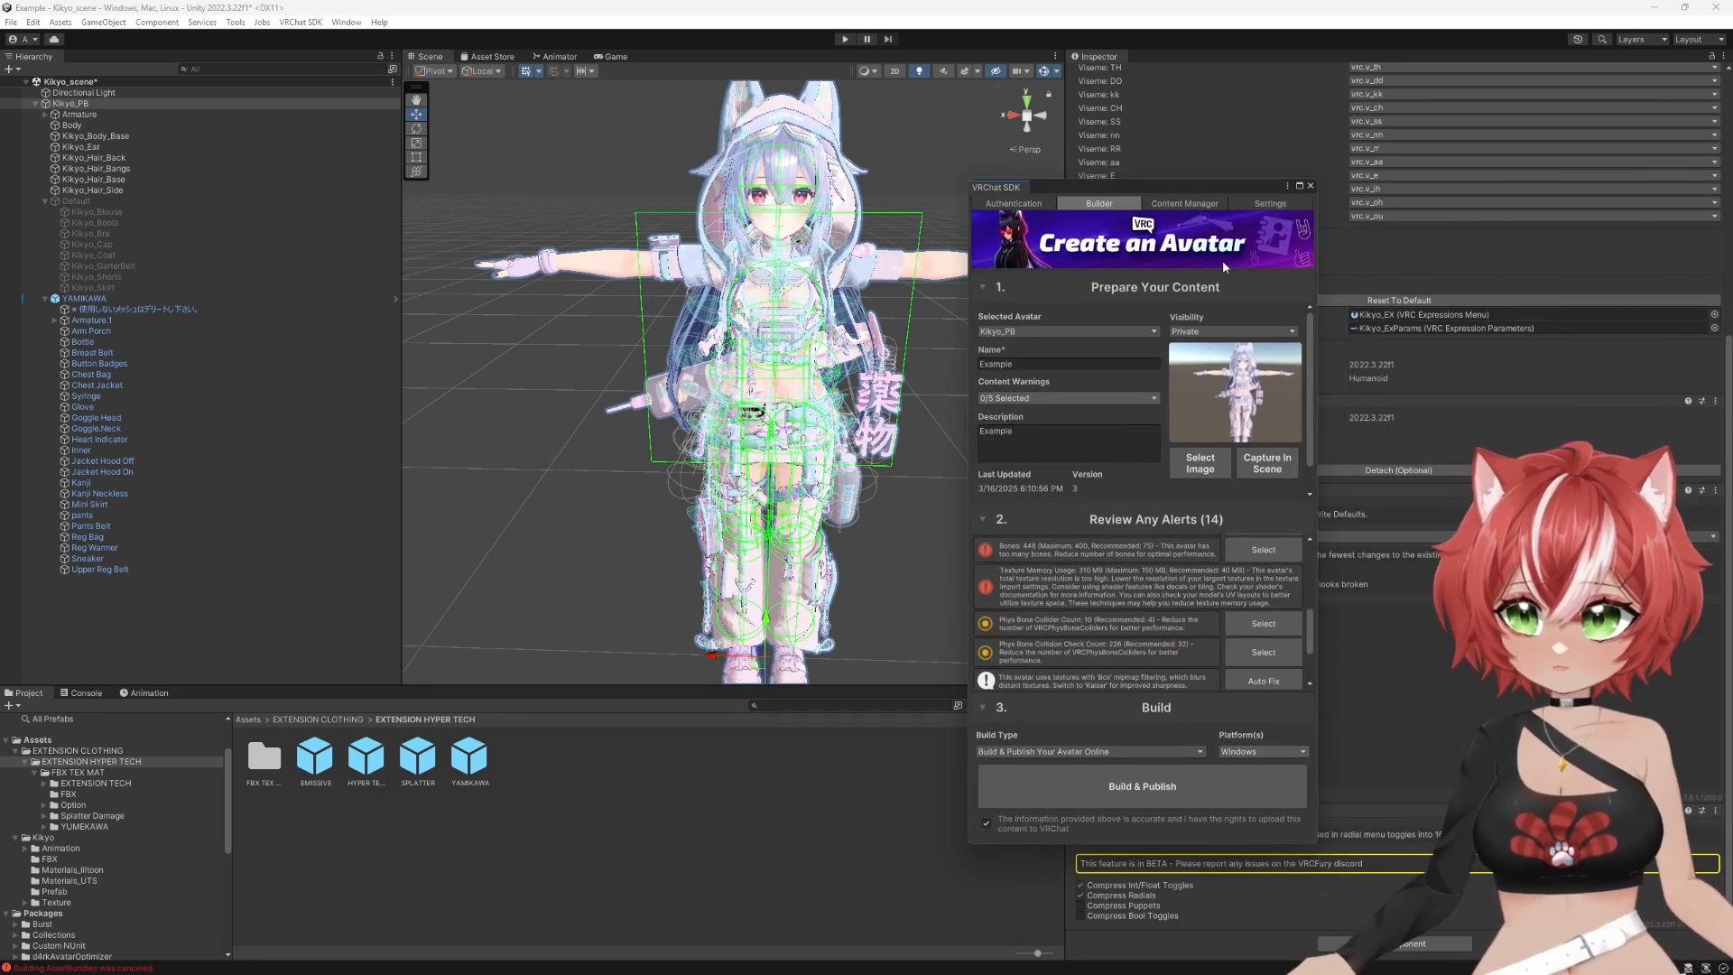
{"action": "left_click", "coordinate": [1148, 786]}
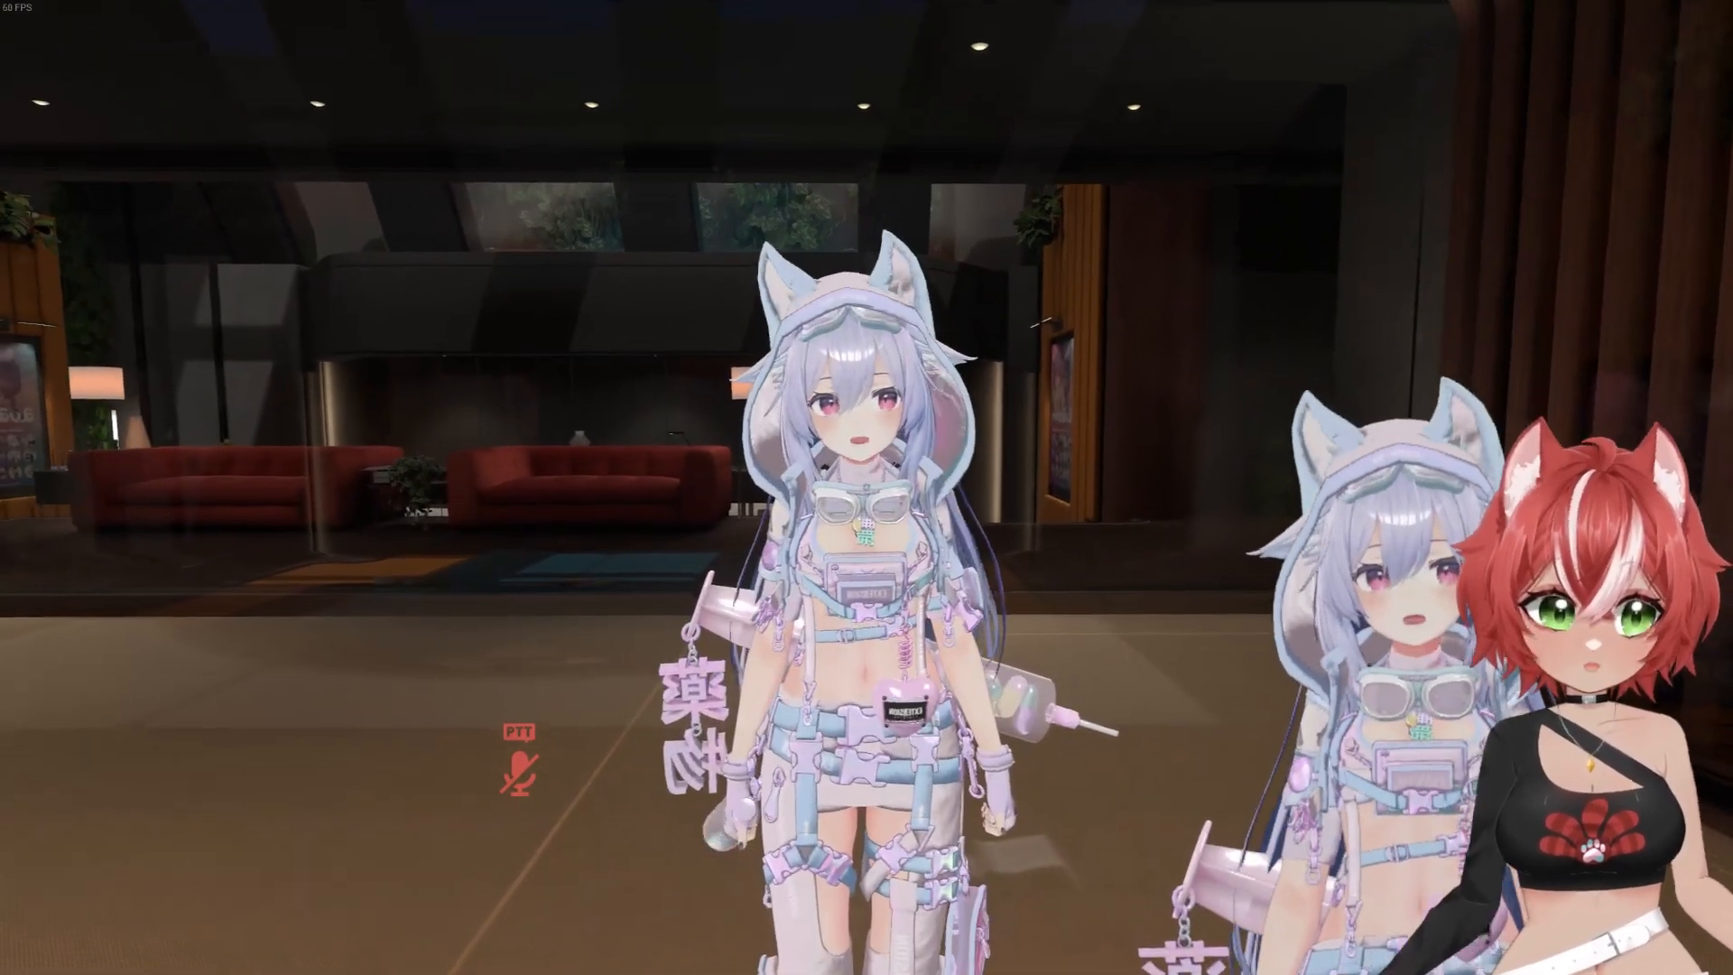
Step: Switch to VRChat and test the HighTech and Default outfit toggles in the avatar's Clothes expression menu
{"action": "key", "text": "r"}
{"action": "left_click", "coordinate": [1052, 644]}
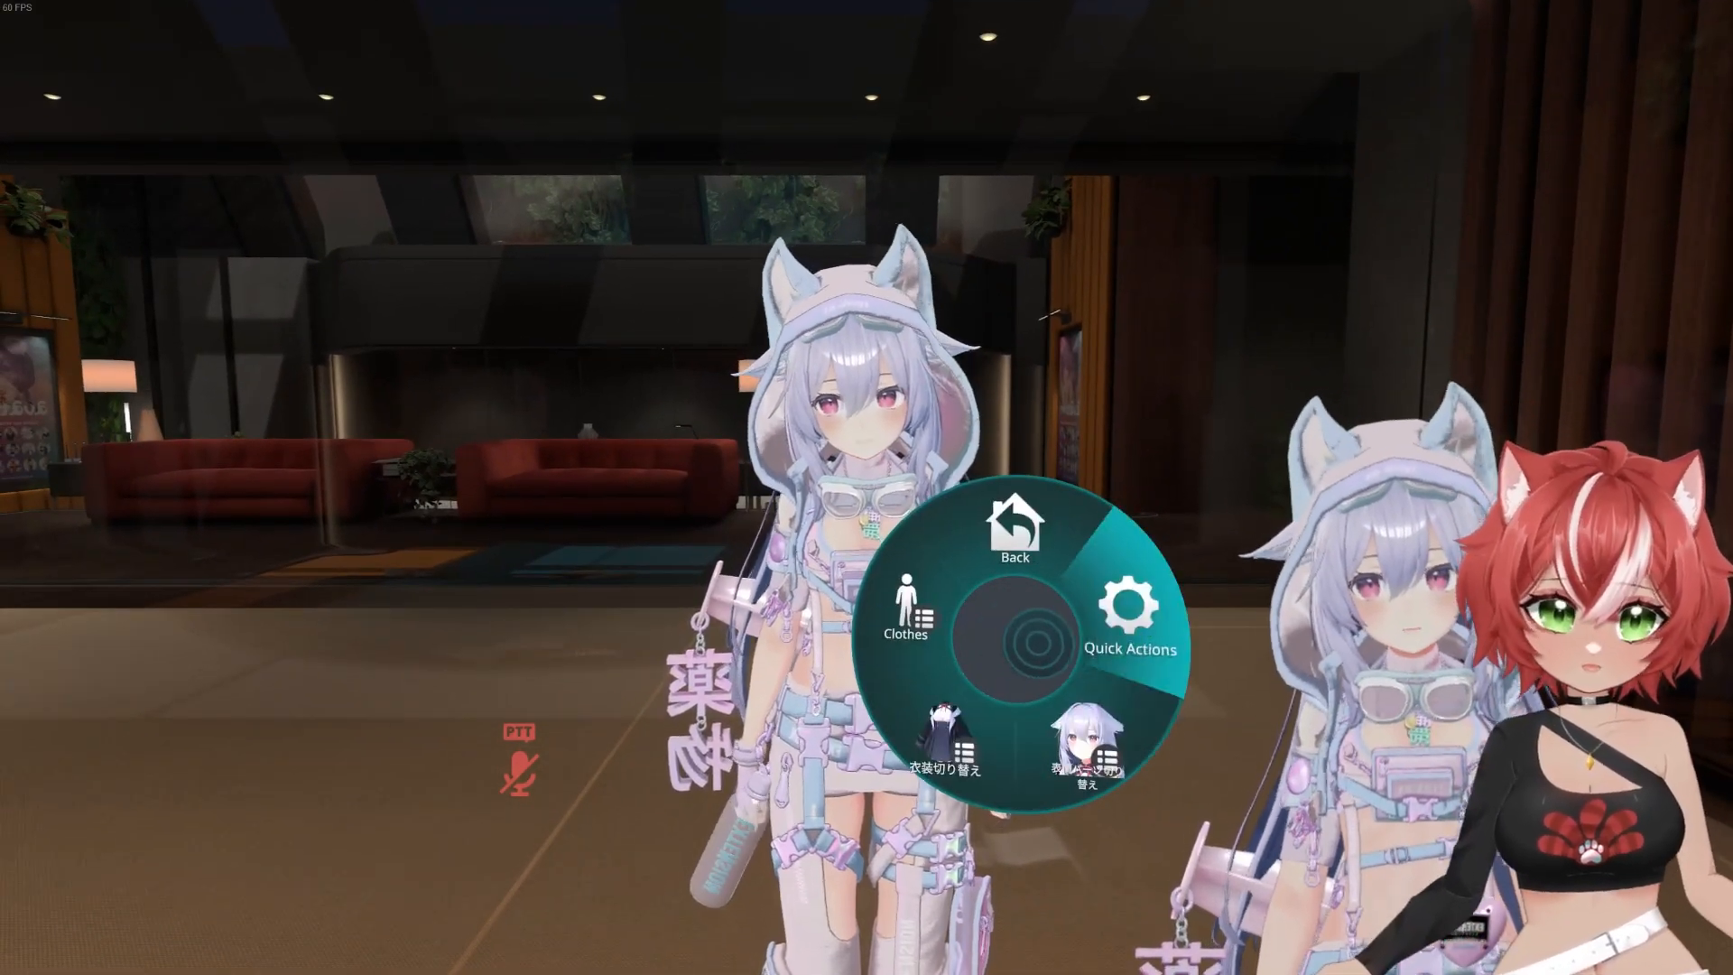
{"action": "left_click", "coordinate": [975, 622]}
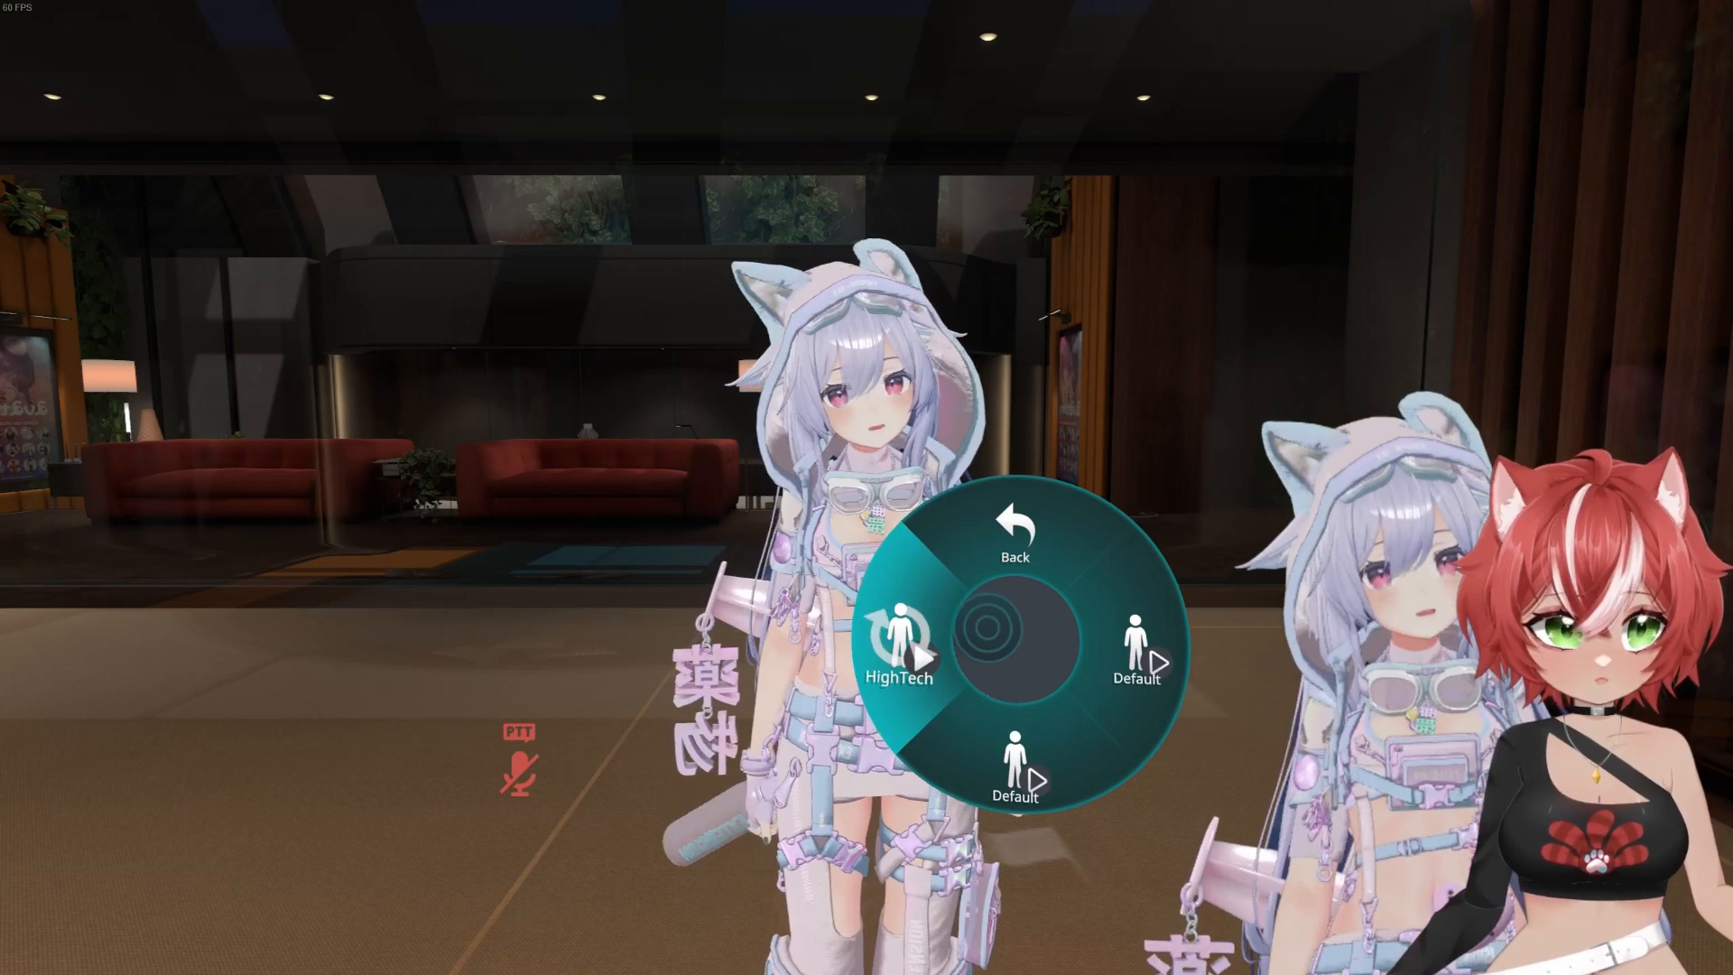
{"action": "left_click", "coordinate": [1049, 643]}
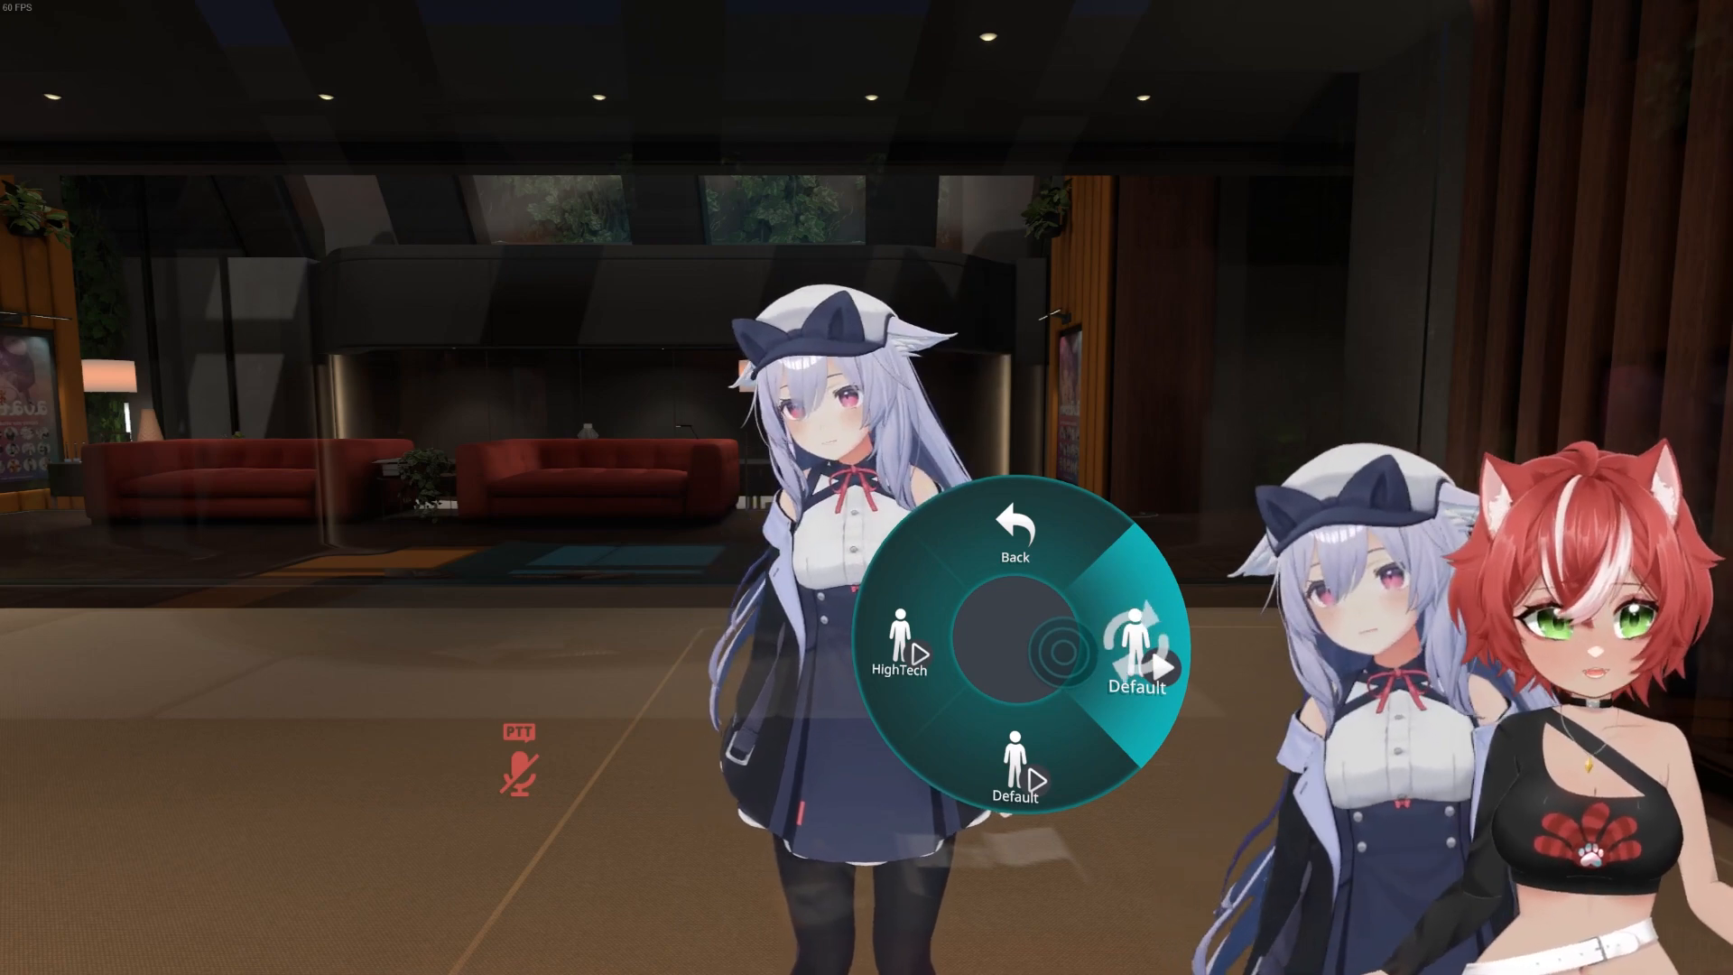
{"action": "left_click", "coordinate": [1052, 650]}
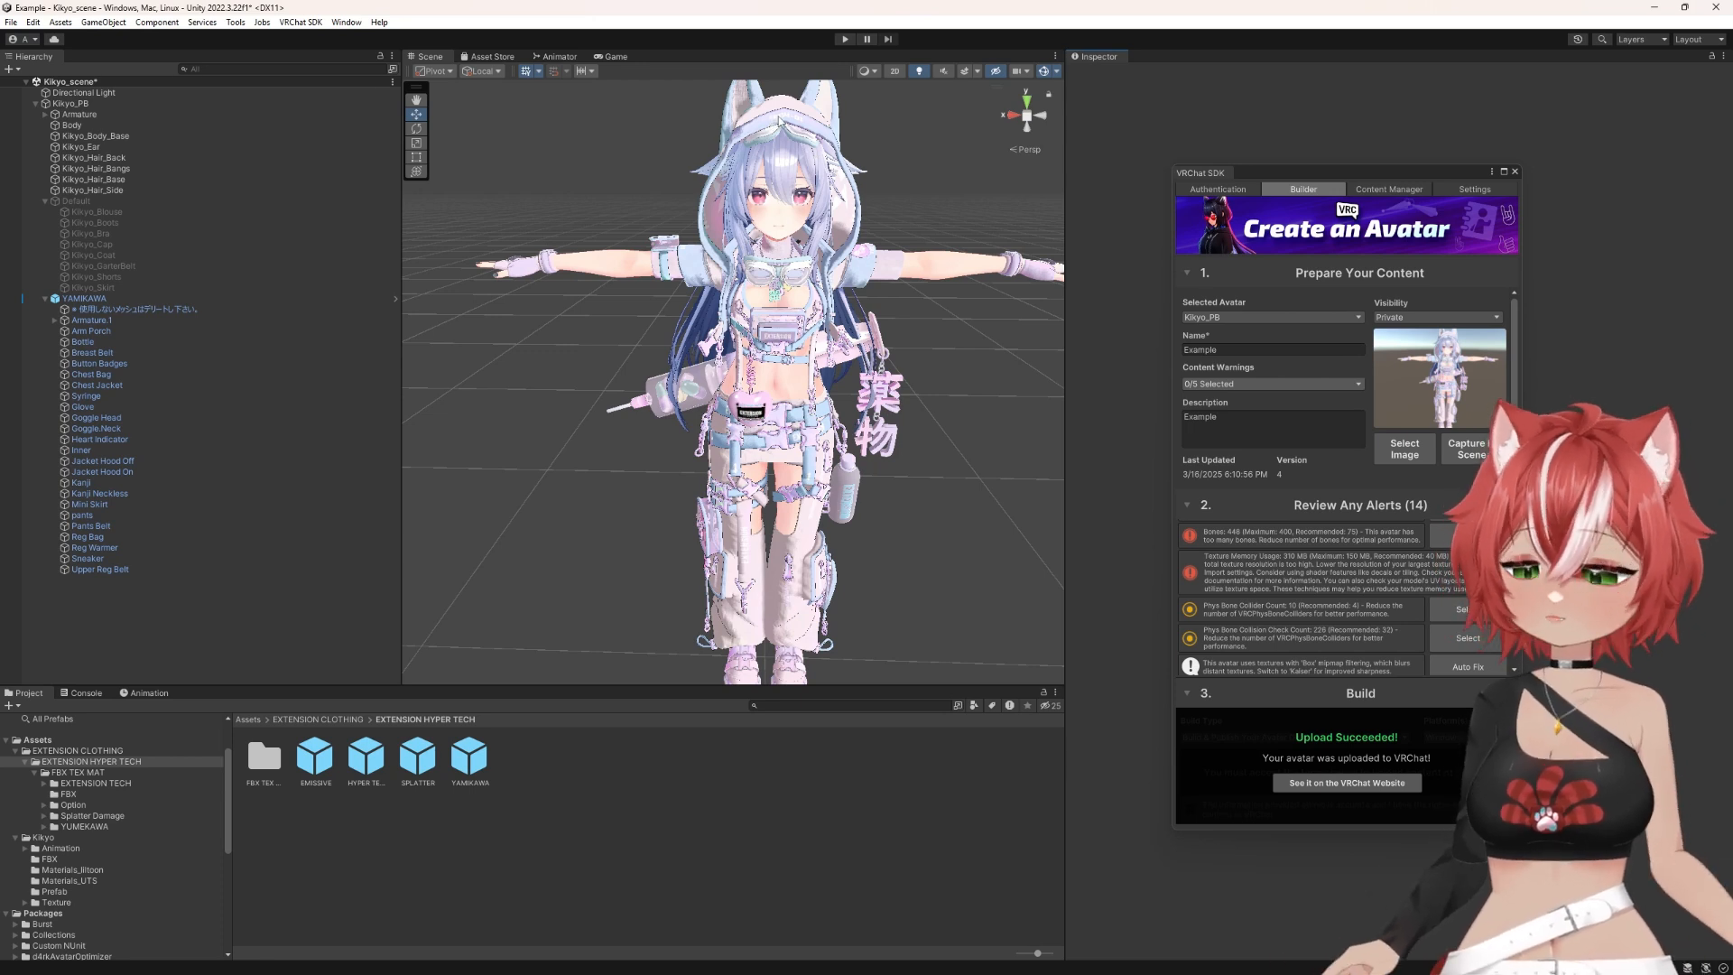
Step: Delete the avatar's four original hair objects, Kikyo_Hair_Back, Kikyo_Hair_Bangs, Kikyo_Hair_Base and Kikyo_Hair_Side
{"action": "left_click", "coordinate": [778, 120]}
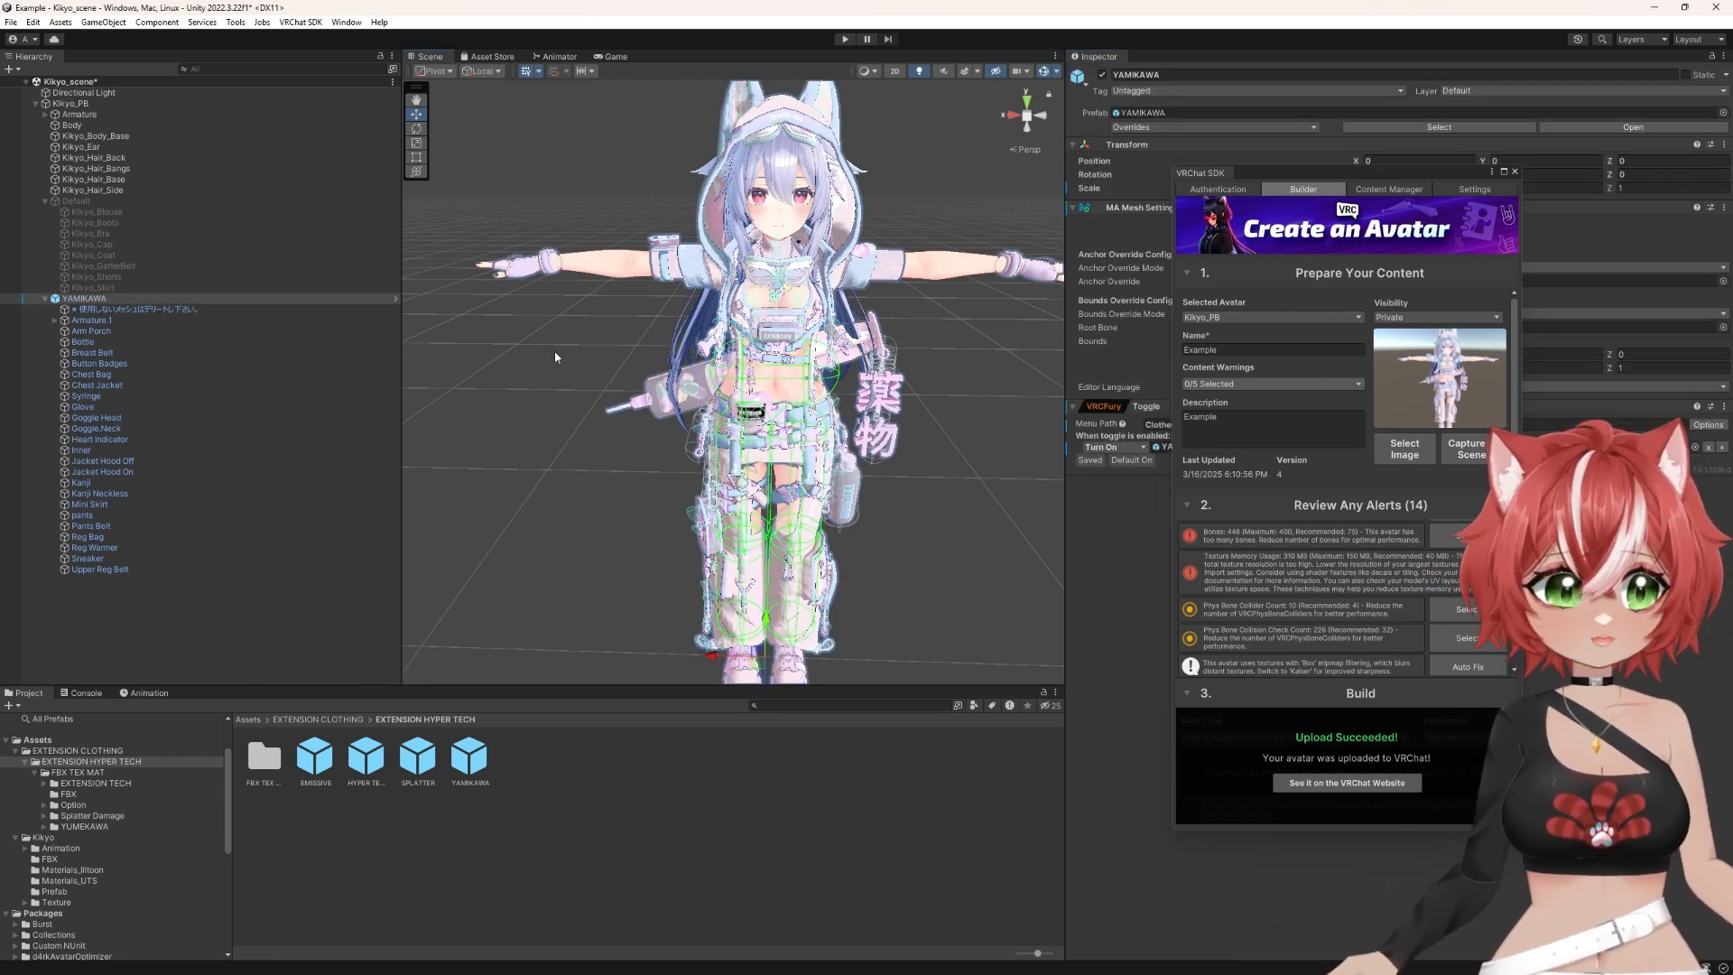
{"action": "right_click_drag", "start_coordinate": [963, 392], "coordinate": [1034, 383]}
{"action": "key", "text": "w"}
{"action": "key", "text": "s"}
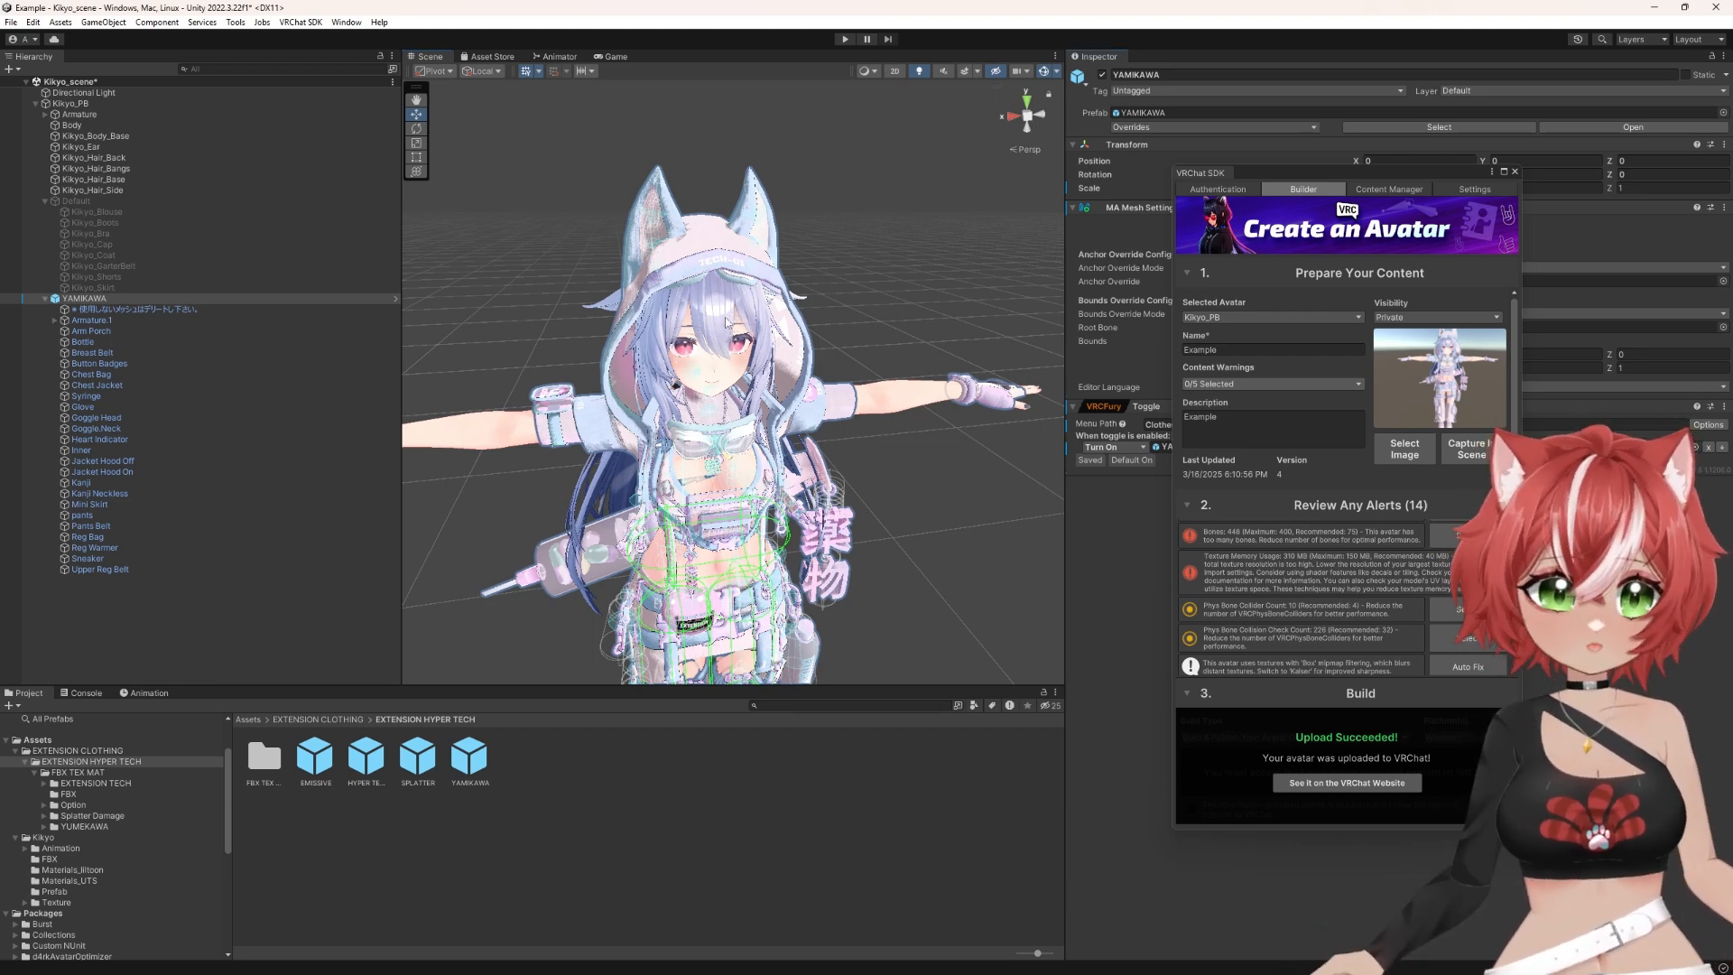
{"action": "left_click", "coordinate": [727, 323]}
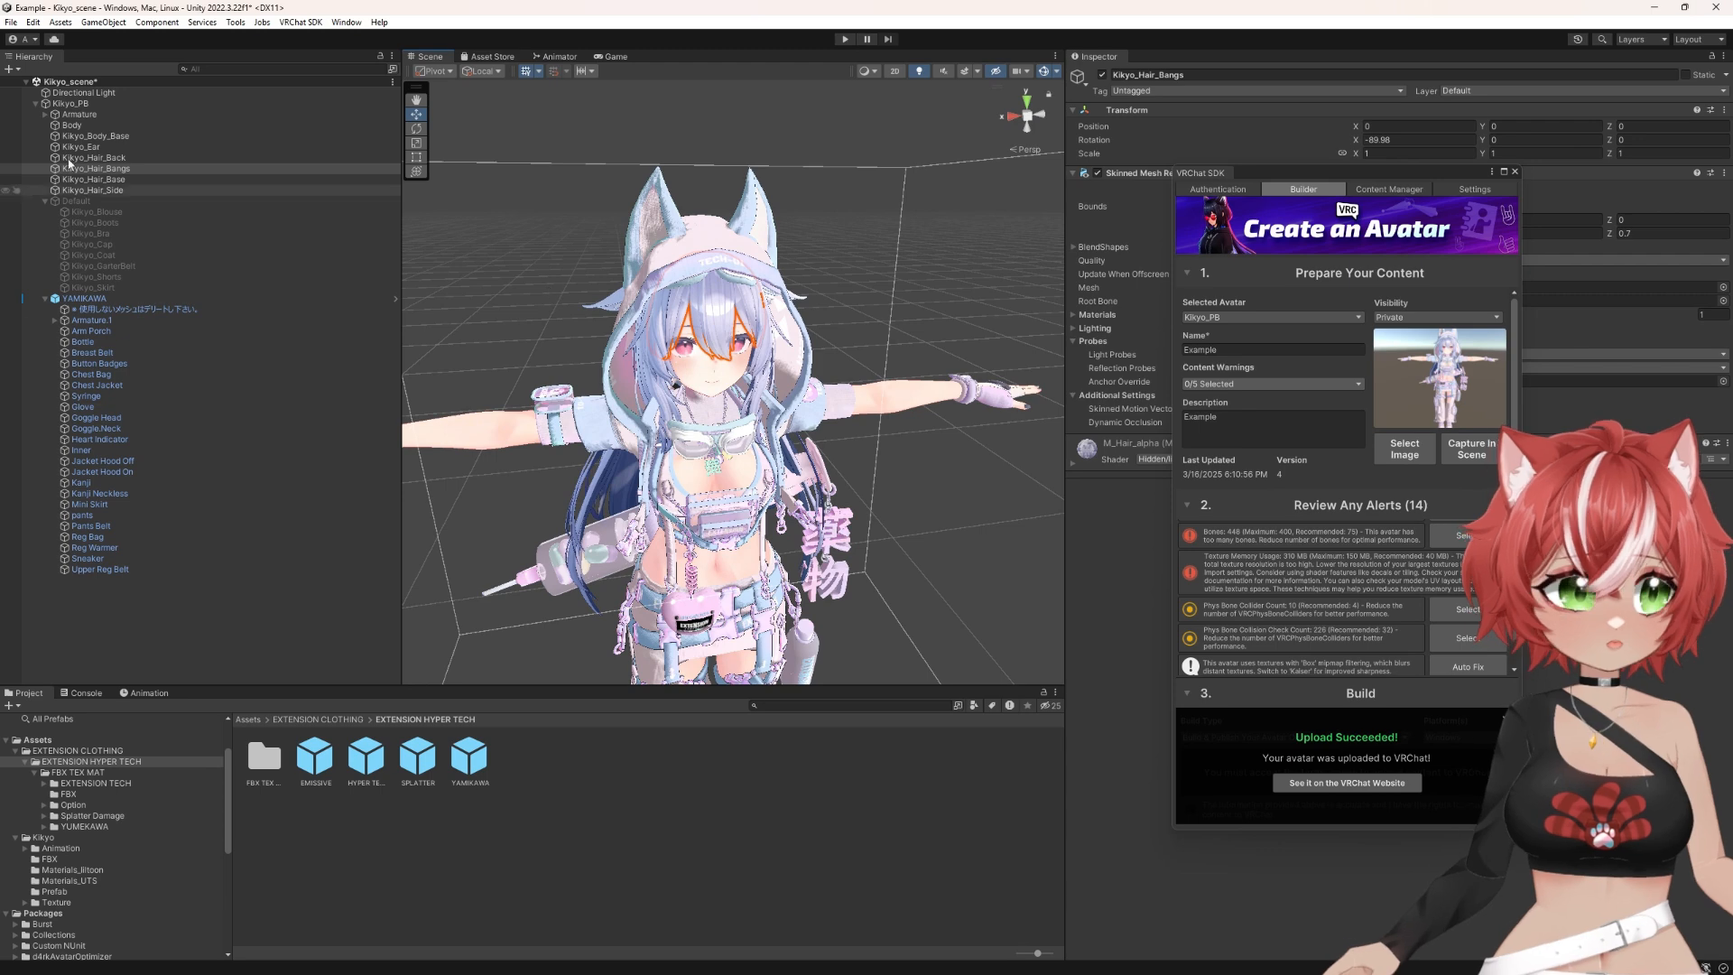
{"action": "left_click", "coordinate": [99, 190]}
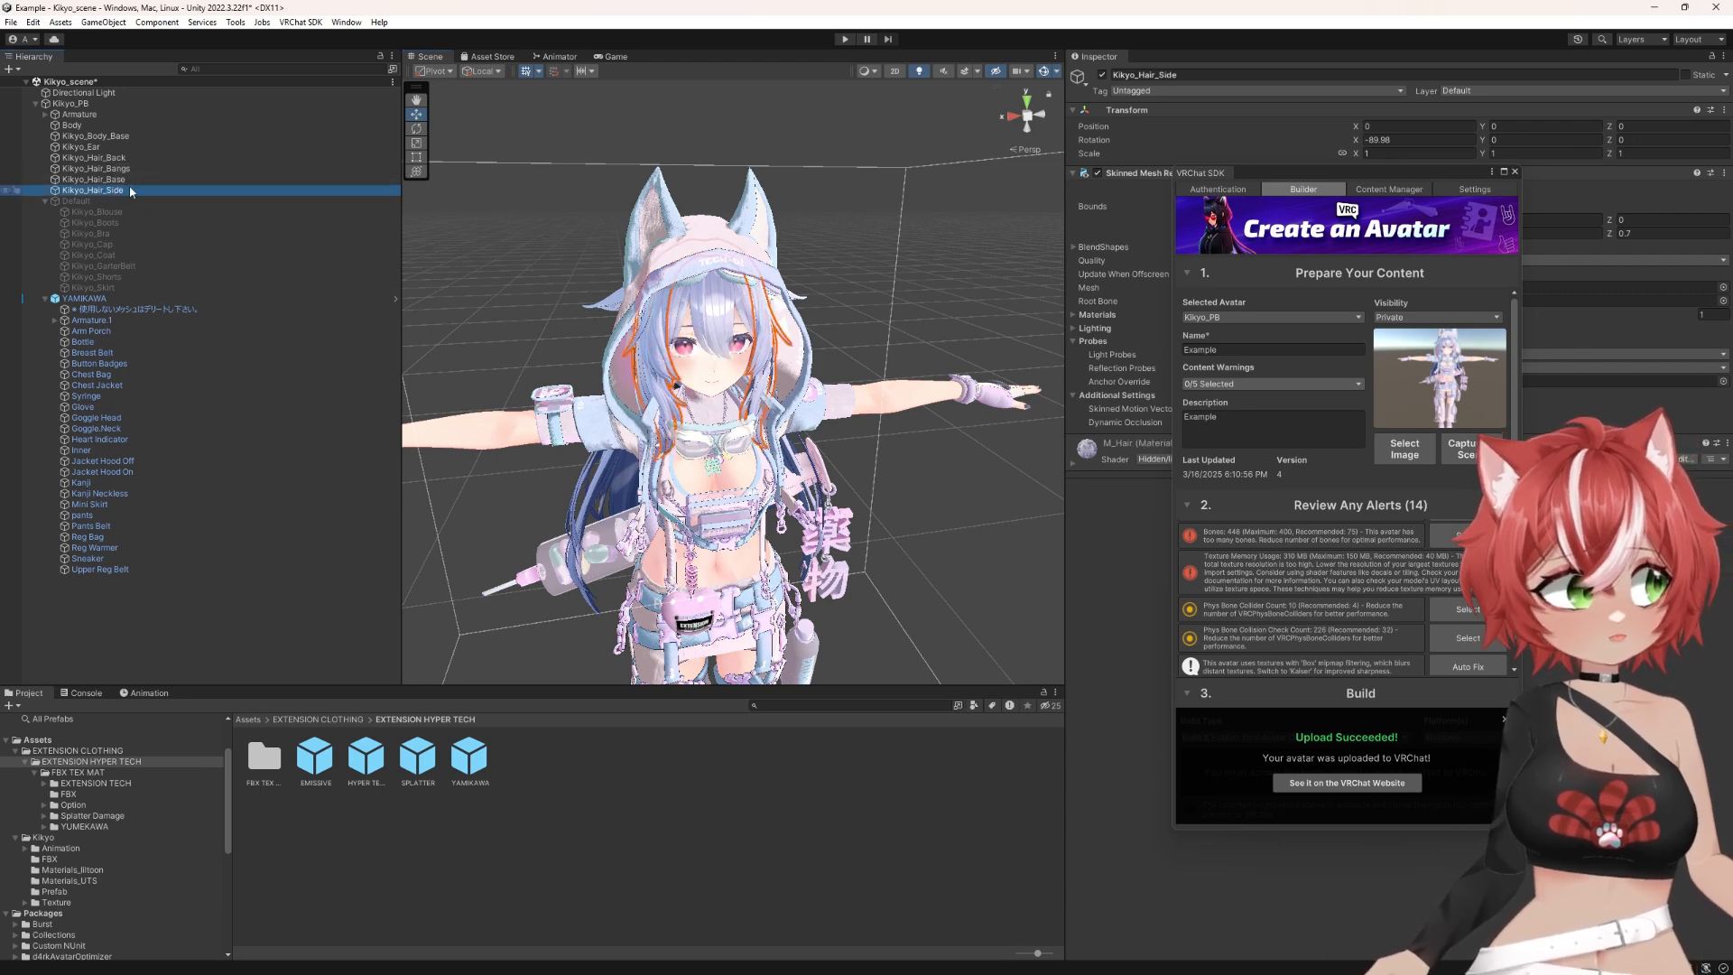
{"action": "left_click", "coordinate": [125, 158], "text": "shift"}
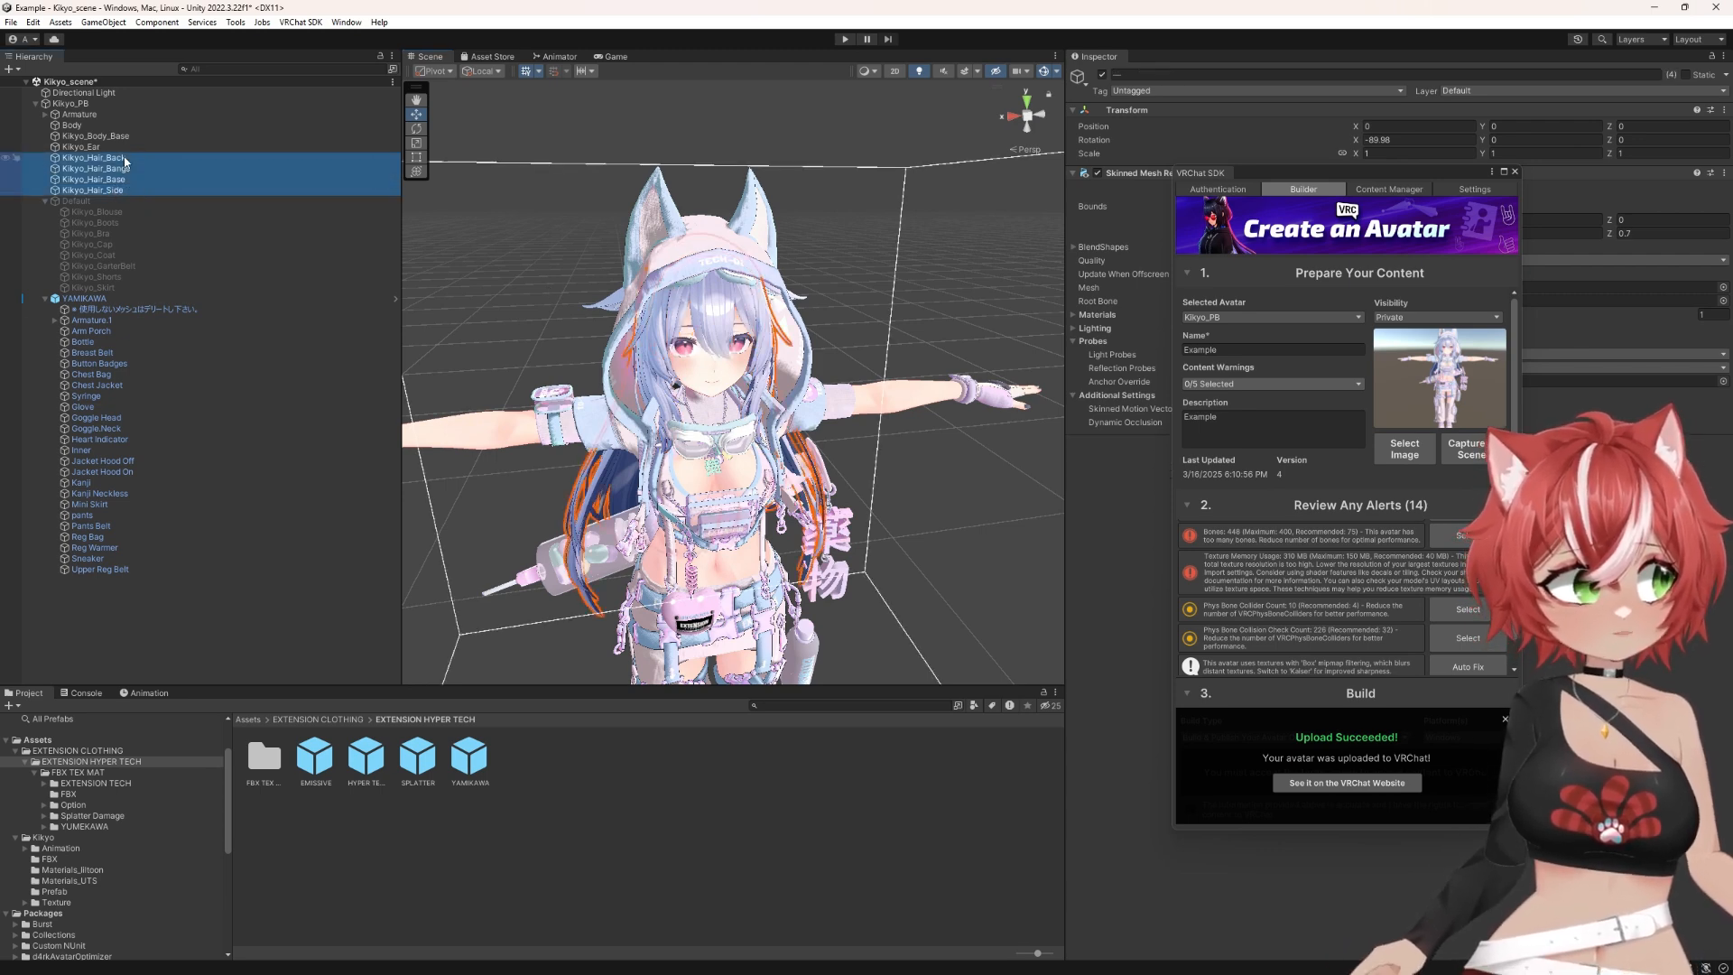
{"action": "key", "text": "Delete"}
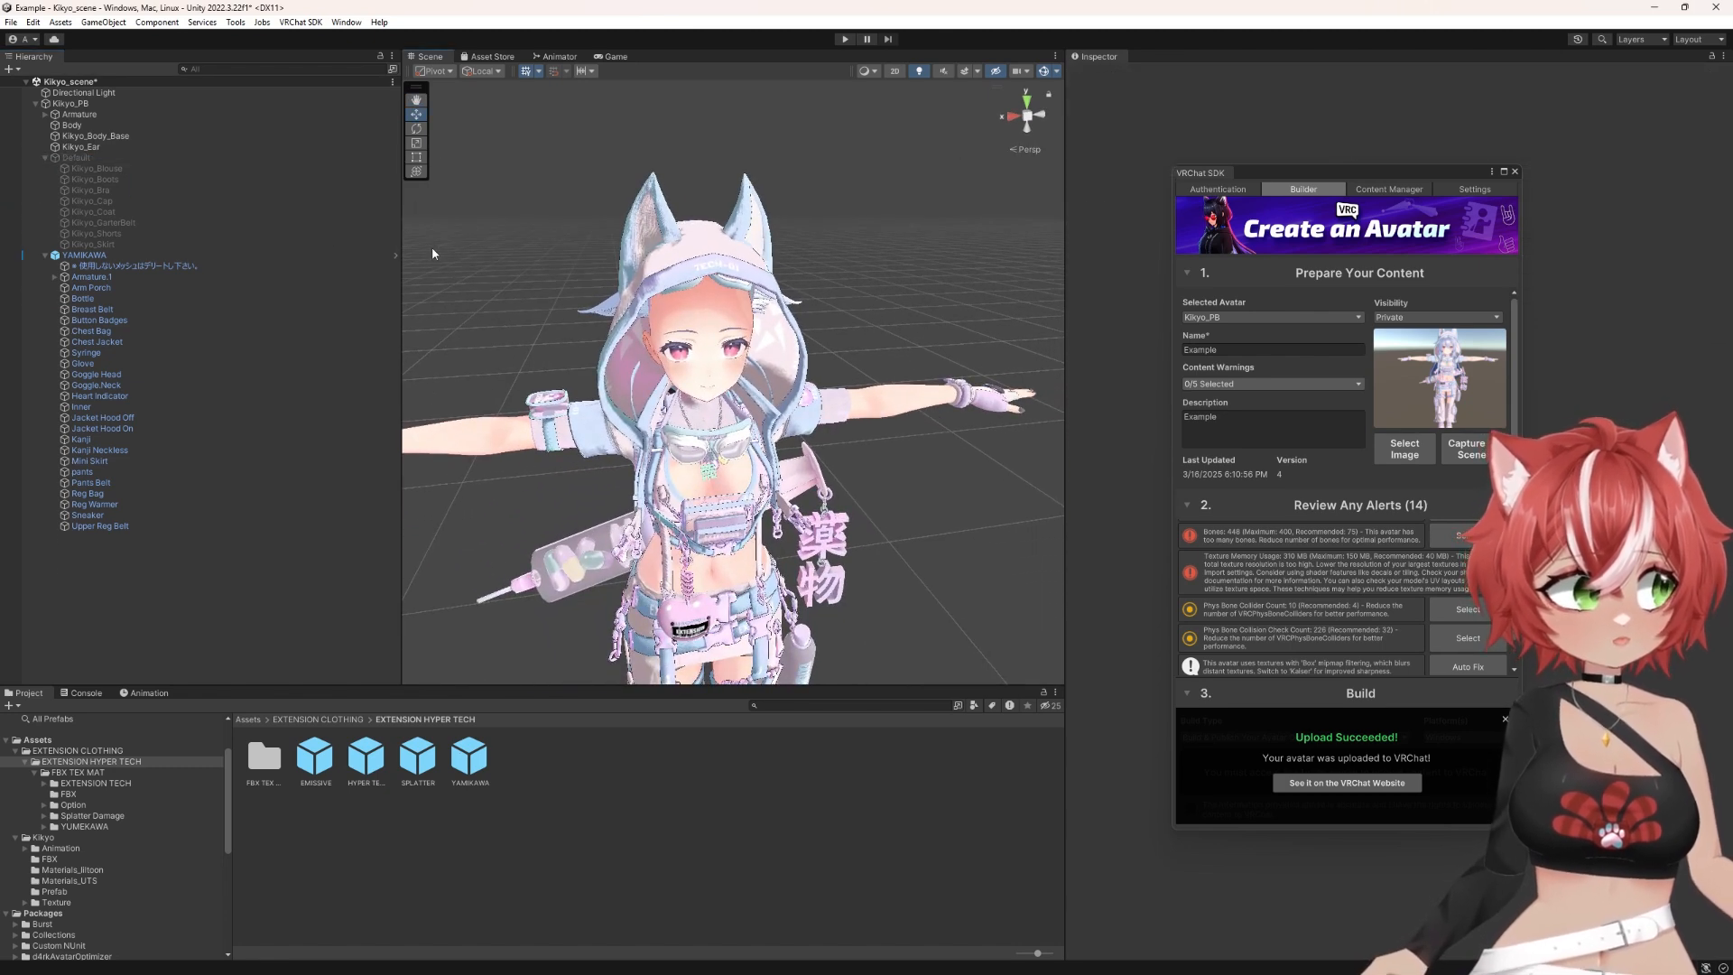
Step: Disable the Jacket Hood On object of the YAMIKAWA outfit
{"action": "left_click", "coordinate": [695, 267]}
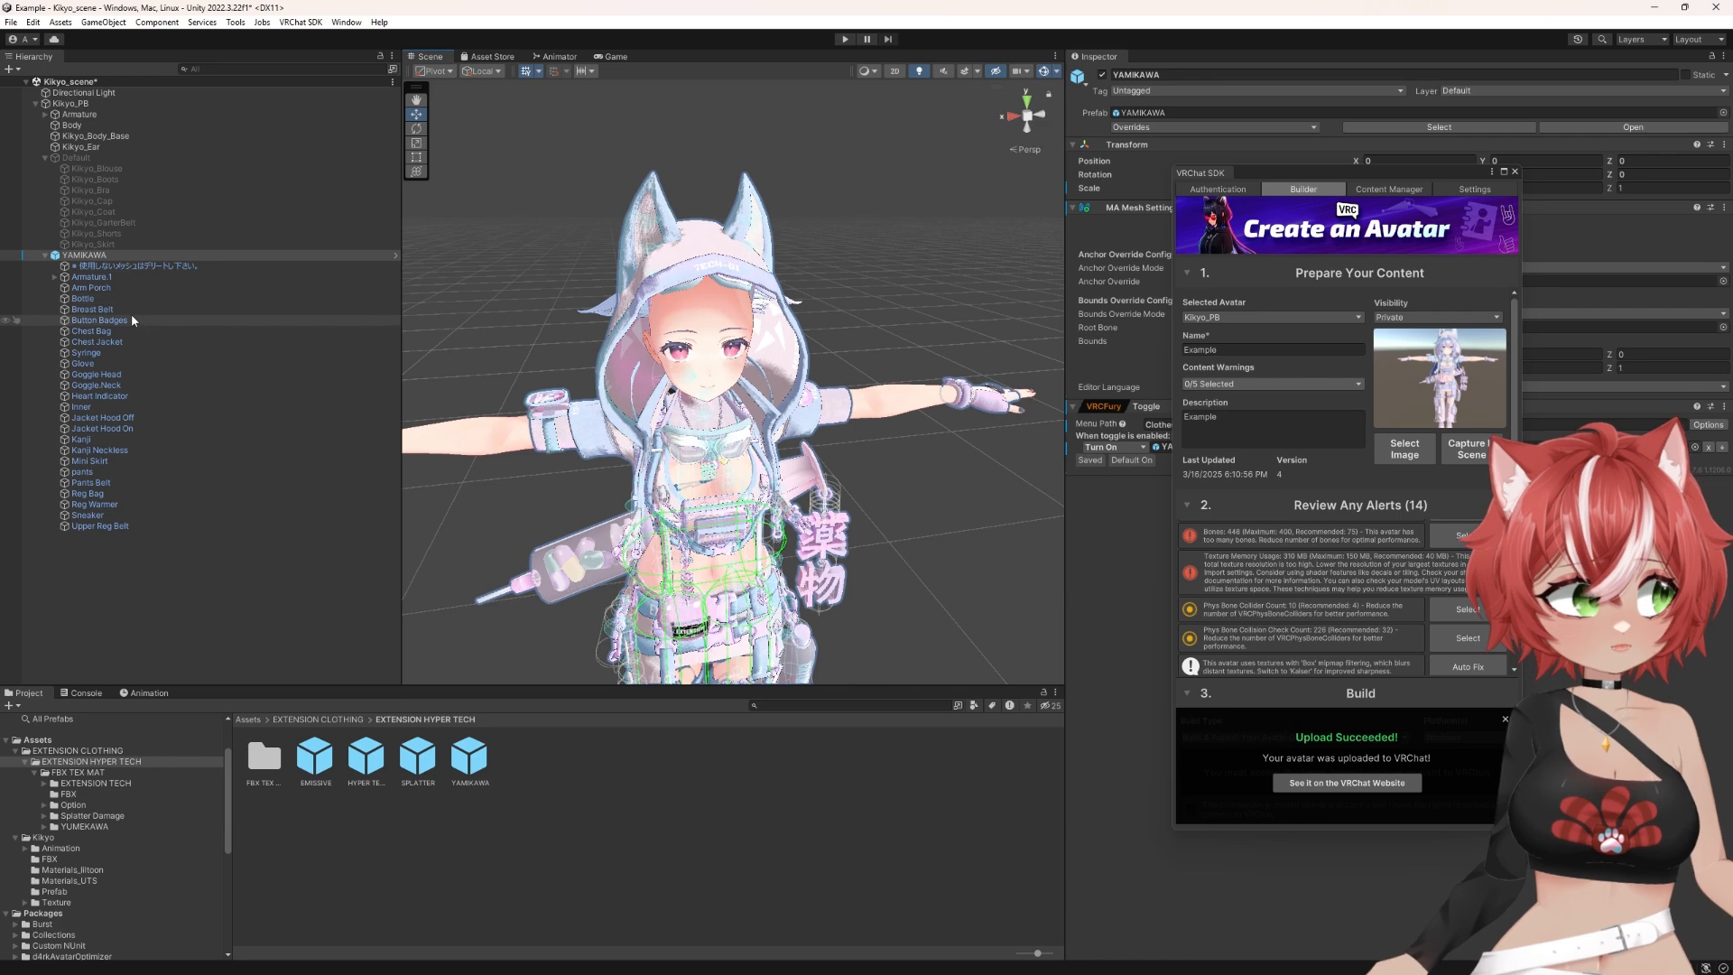
{"action": "left_click", "coordinate": [132, 428]}
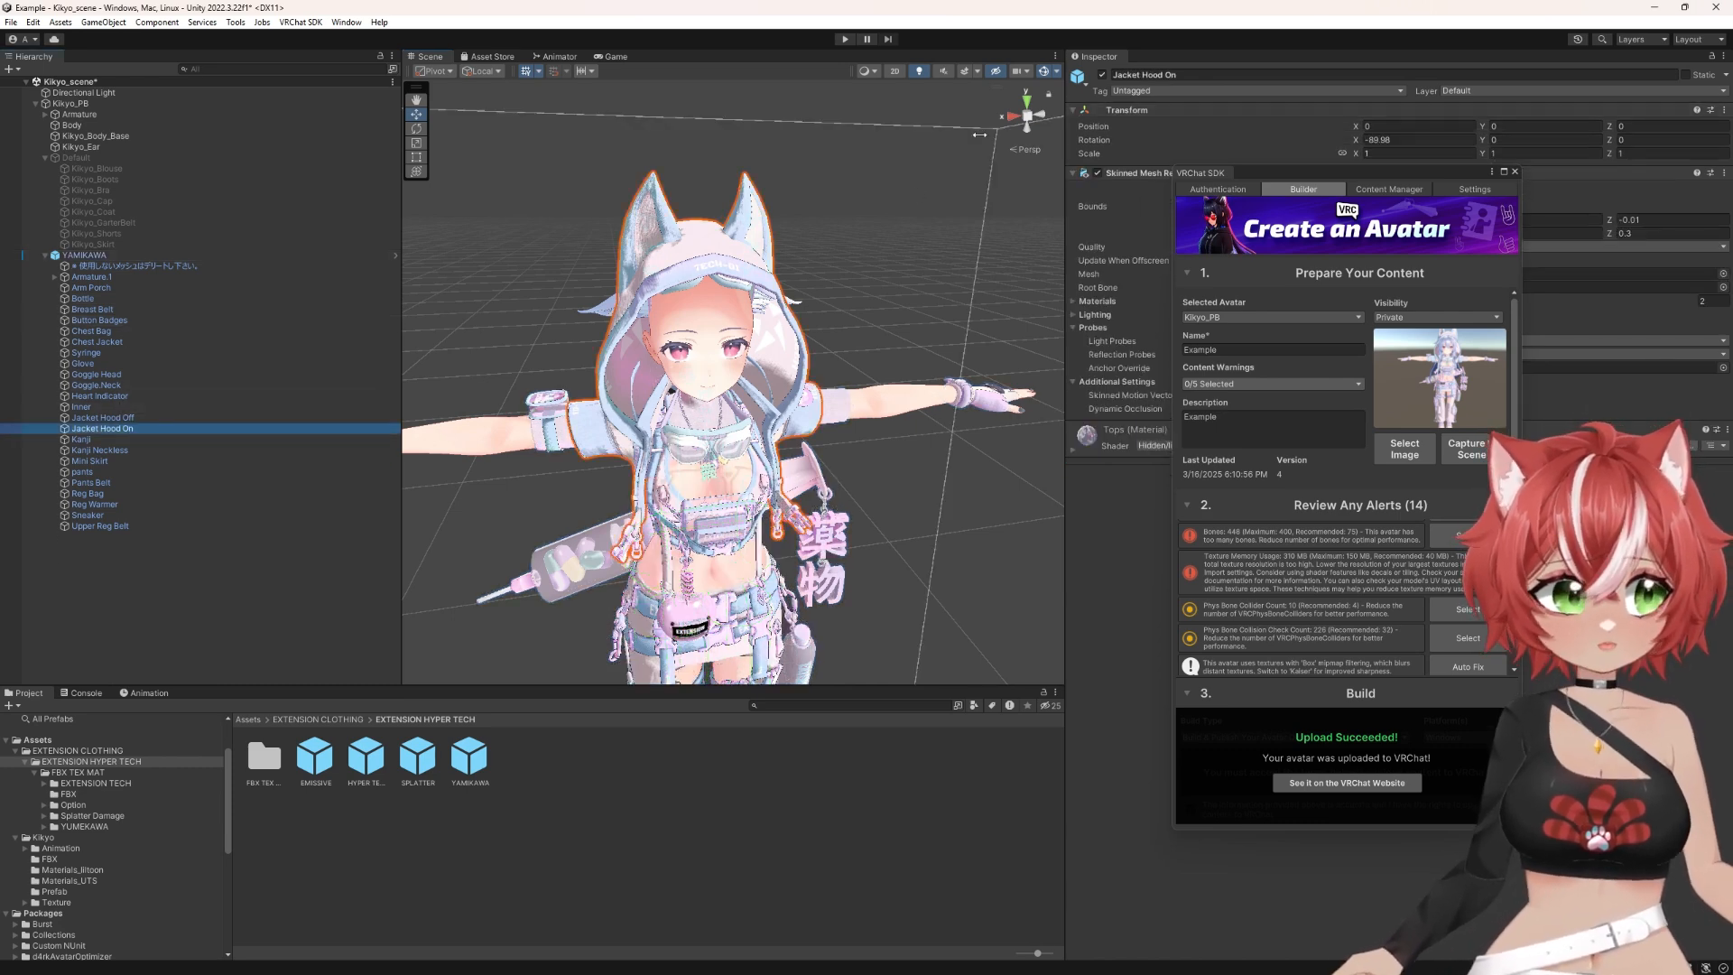
{"action": "left_click", "coordinate": [1101, 74]}
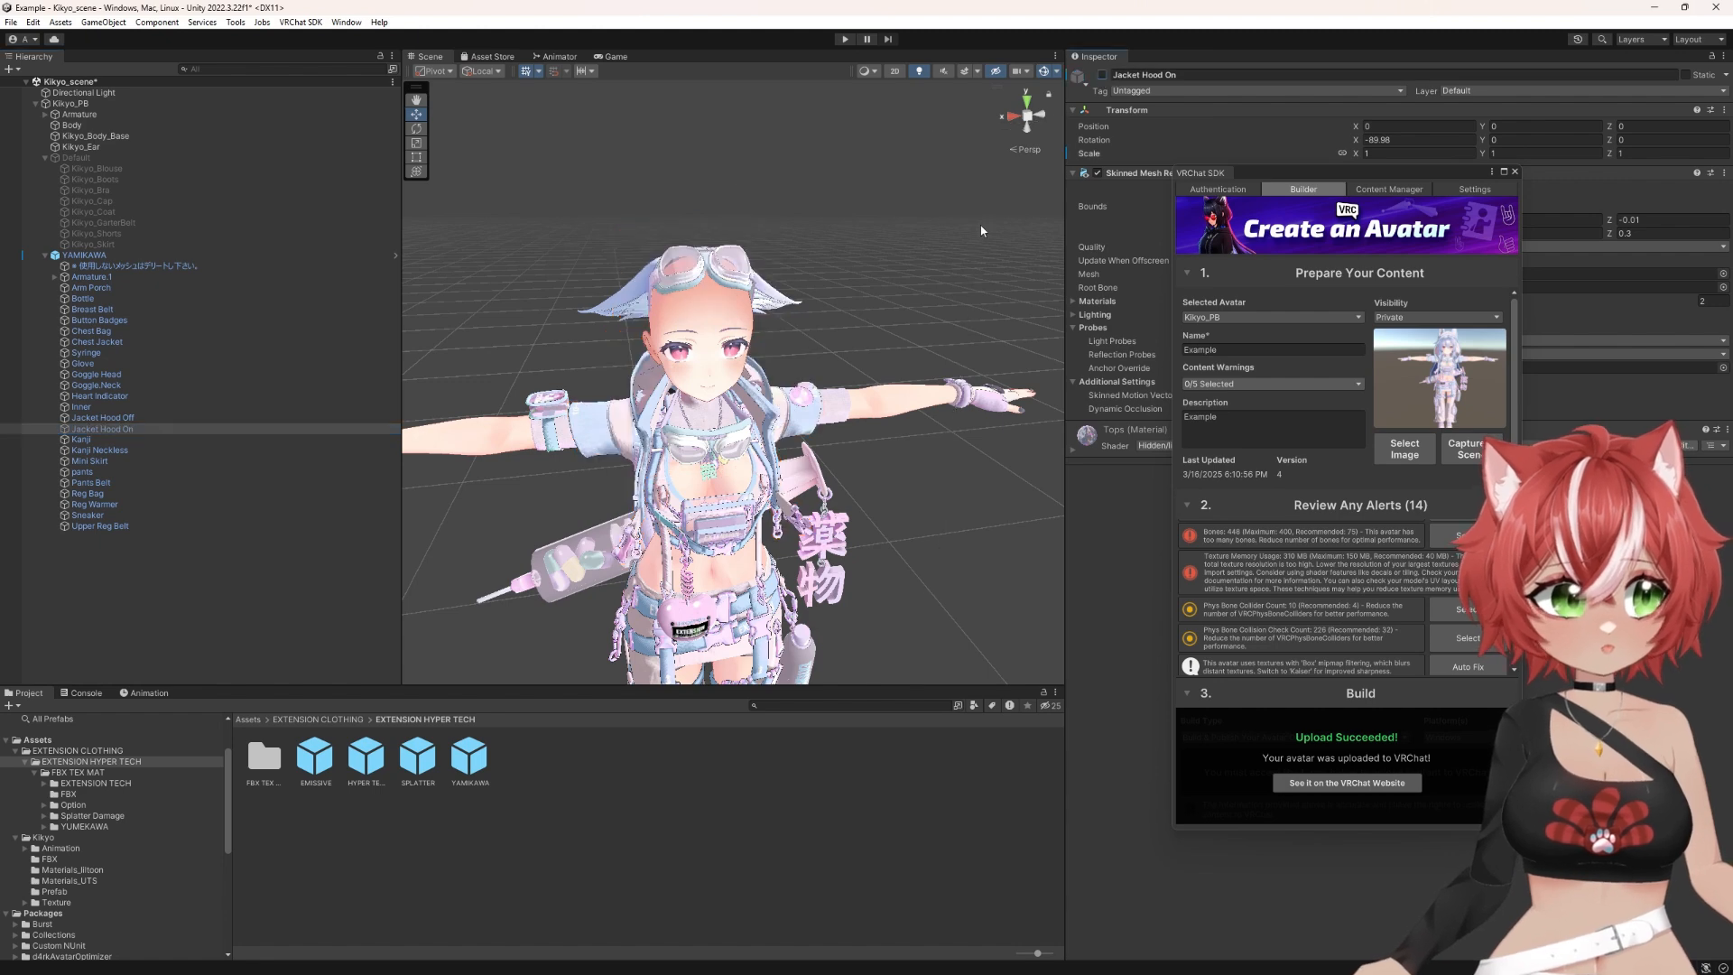
{"action": "right_click_drag", "start_coordinate": [889, 303], "coordinate": [852, 320]}
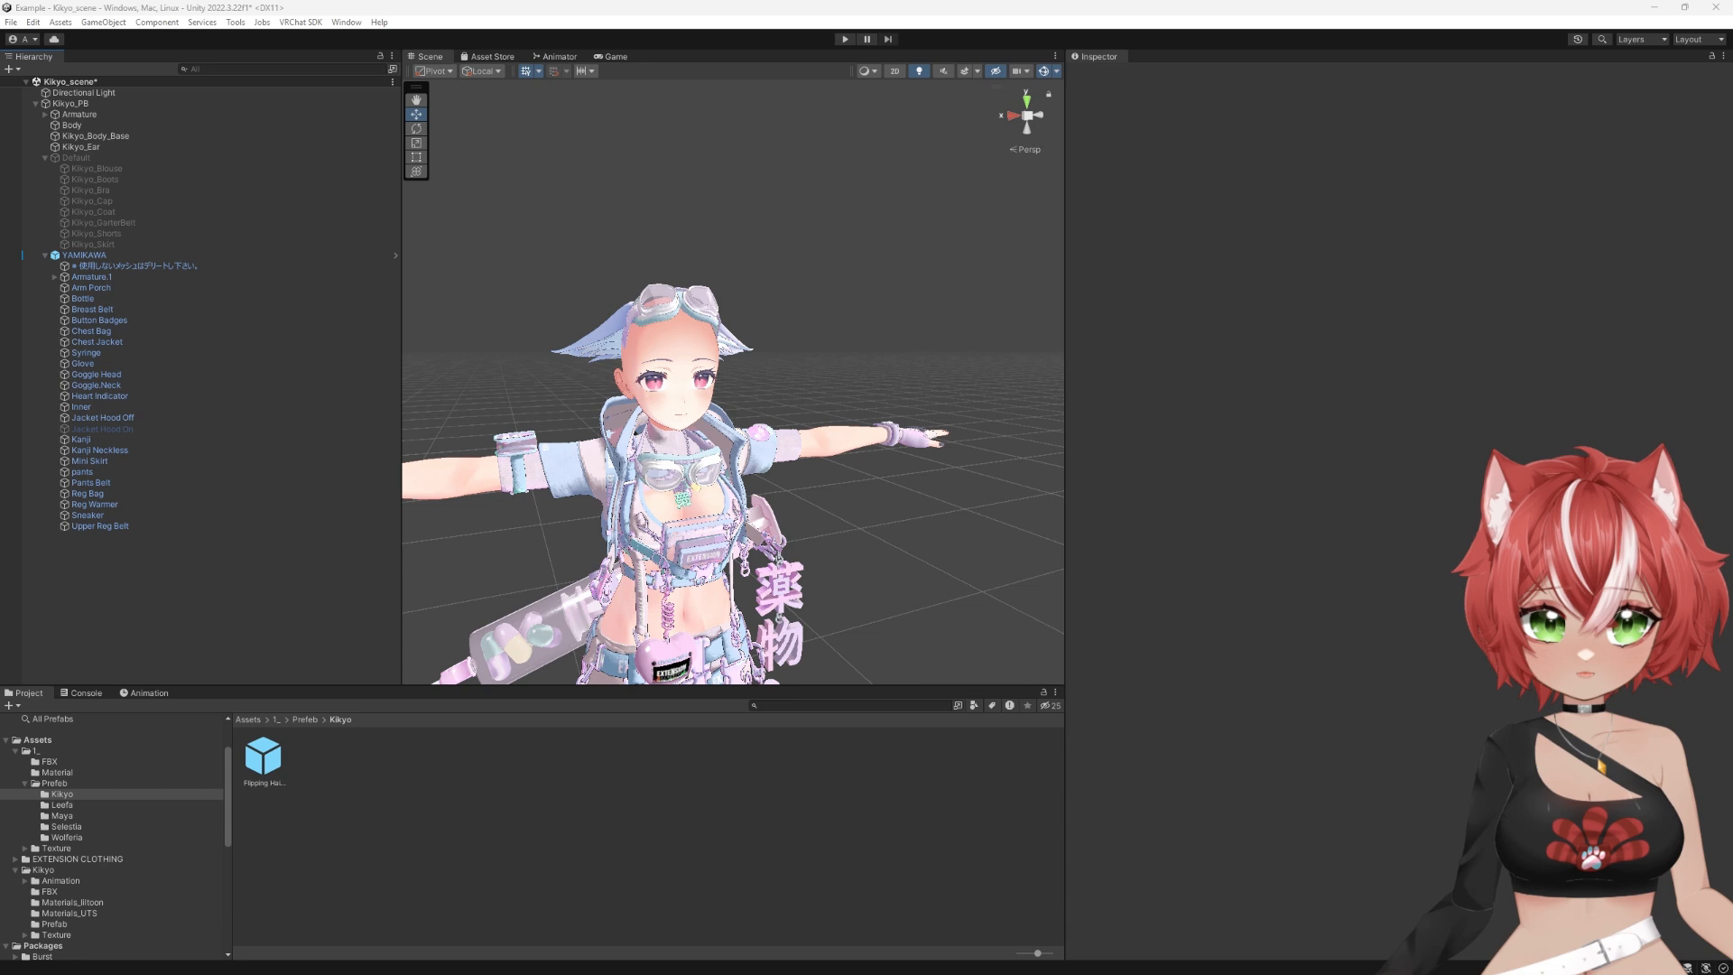
Step: Import the complete AsymmeShort hair package and open its AsymmeShort folder under FionaJirushi in the project assets
{"action": "left_click_drag", "start_coordinate": [587, 670], "coordinate": [52, 732]}
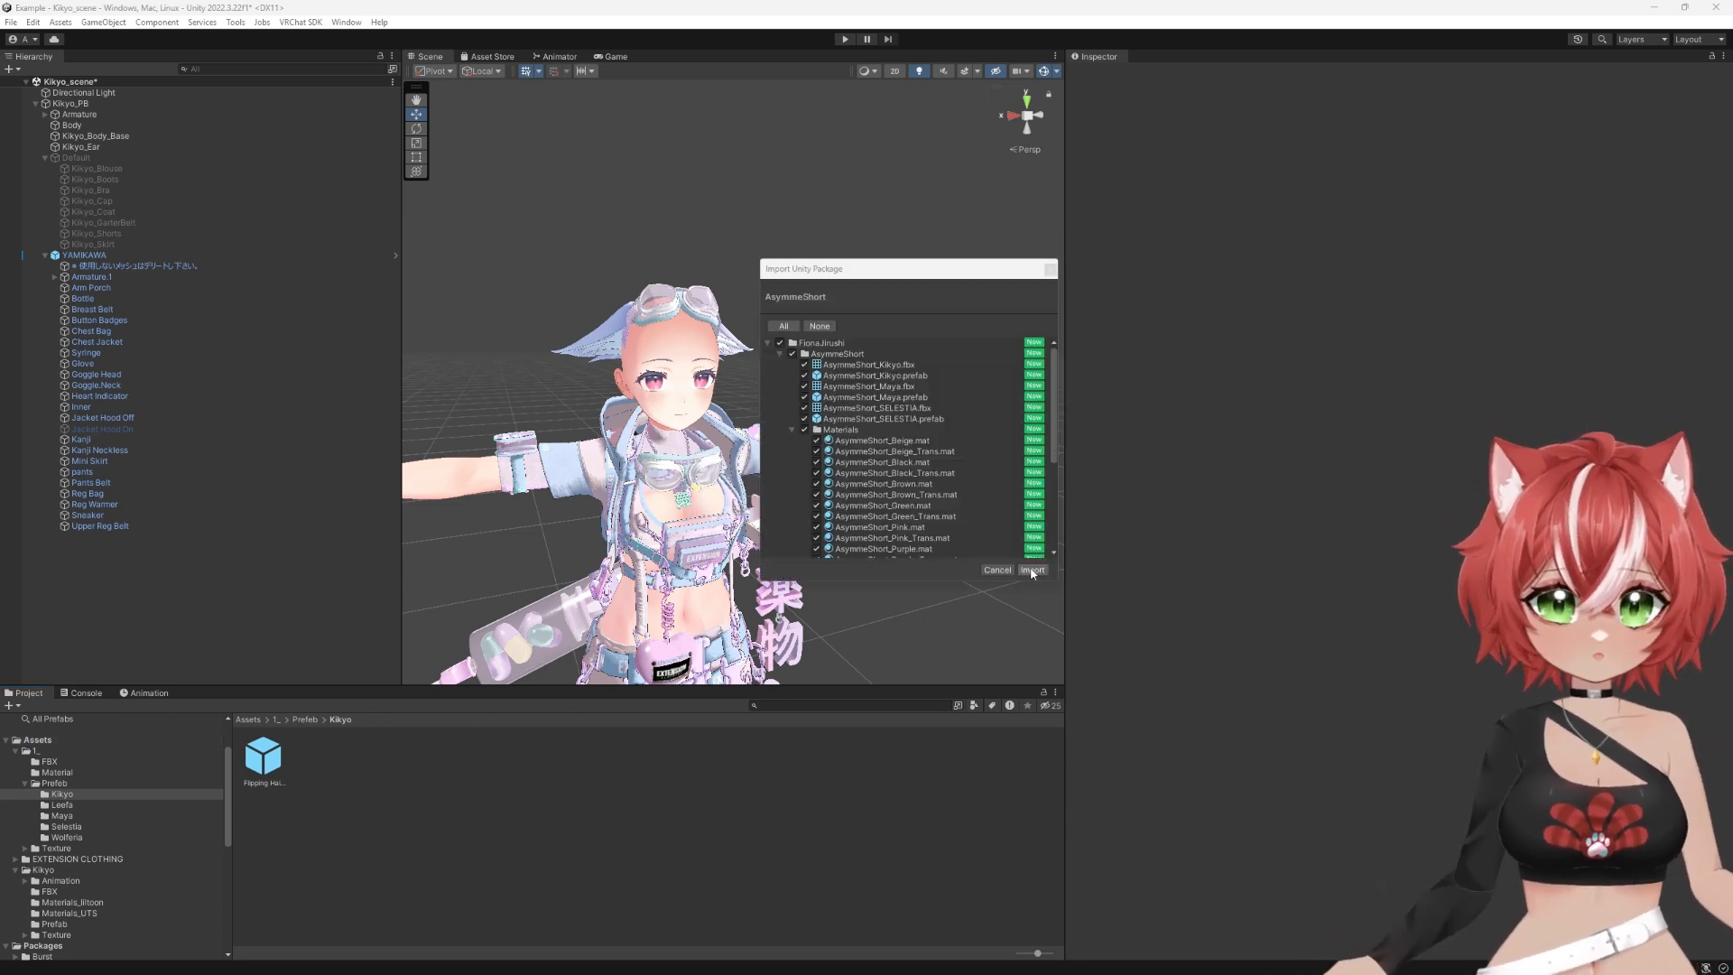
{"action": "left_click", "coordinate": [1031, 570]}
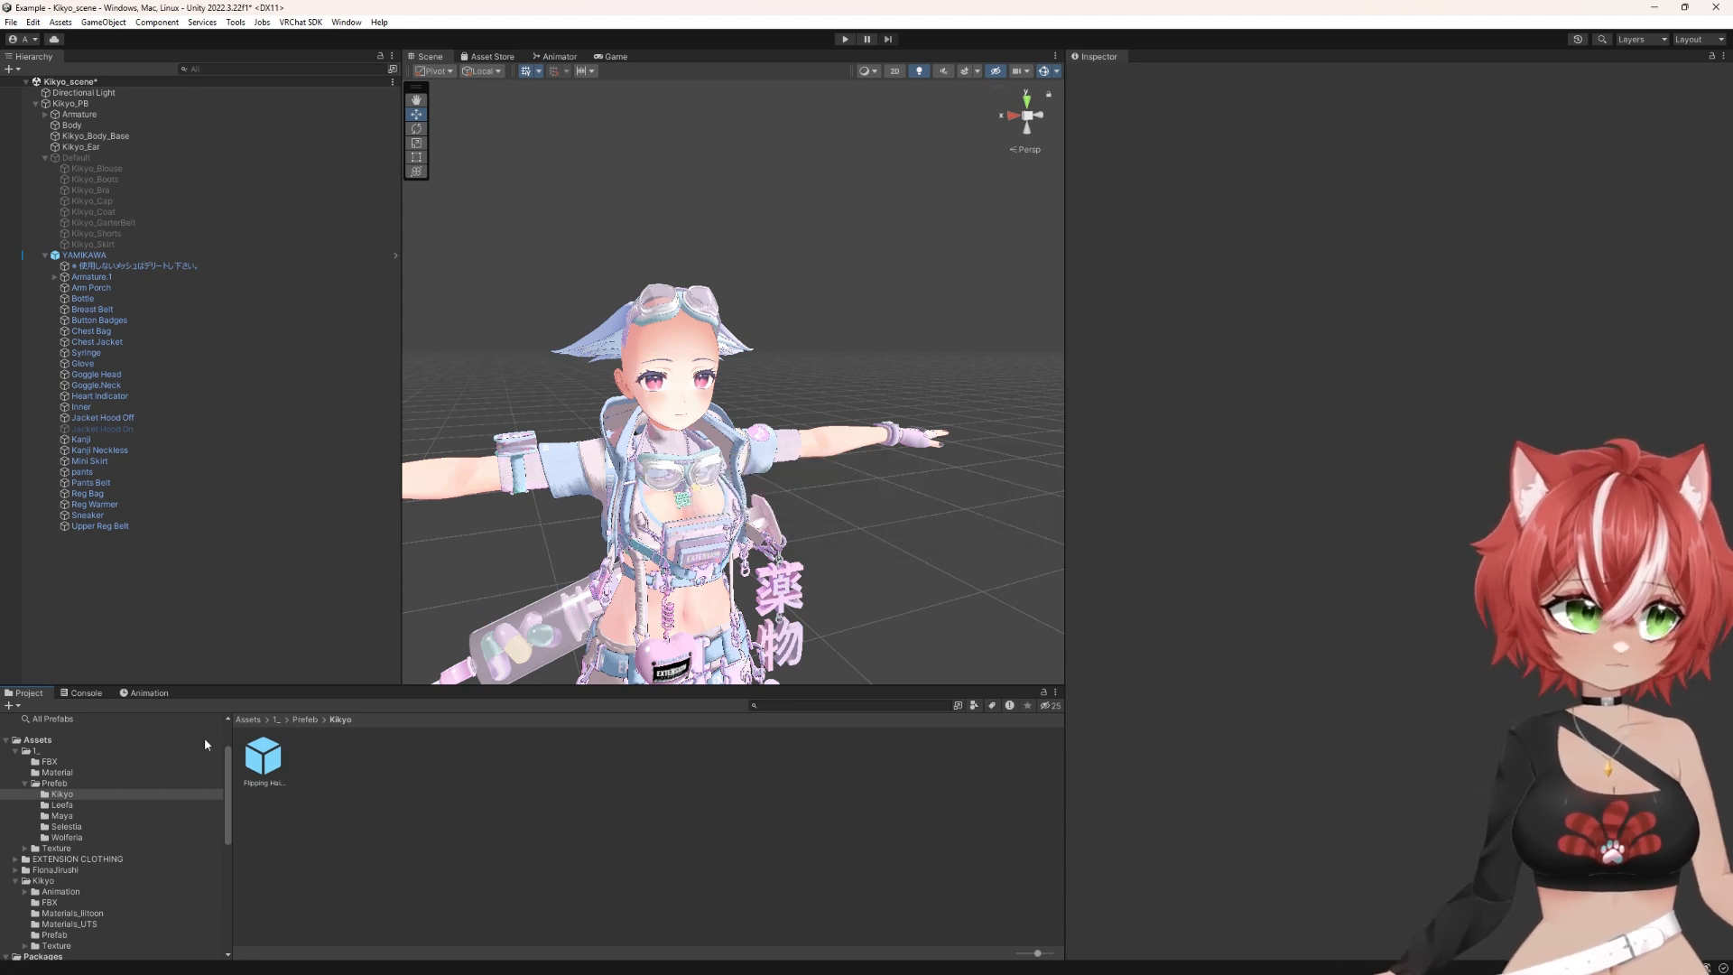
{"action": "left_click", "coordinate": [14, 750]}
{"action": "left_click", "coordinate": [17, 783]}
{"action": "left_click", "coordinate": [16, 773]}
{"action": "left_click", "coordinate": [31, 783]}
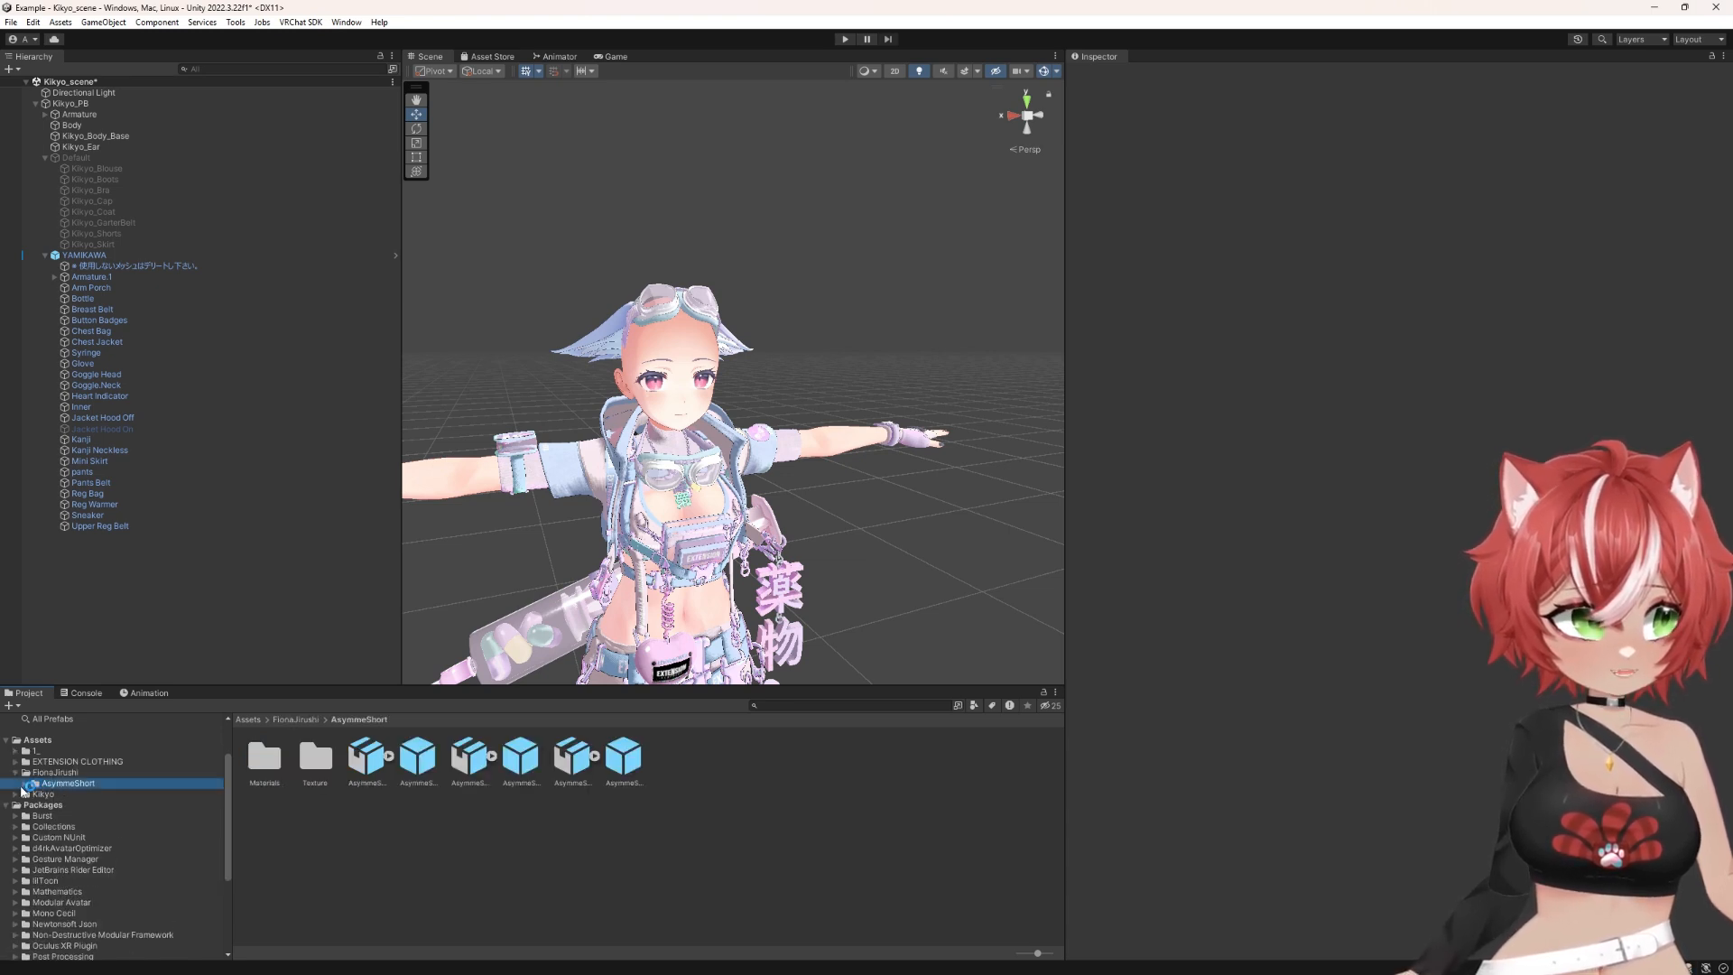
Step: Preview the AsymmeShort models and prefabs and add the AsymmeShort_Kikyo prefab to the Kikyo_PB avatar
{"action": "left_click", "coordinate": [365, 763]}
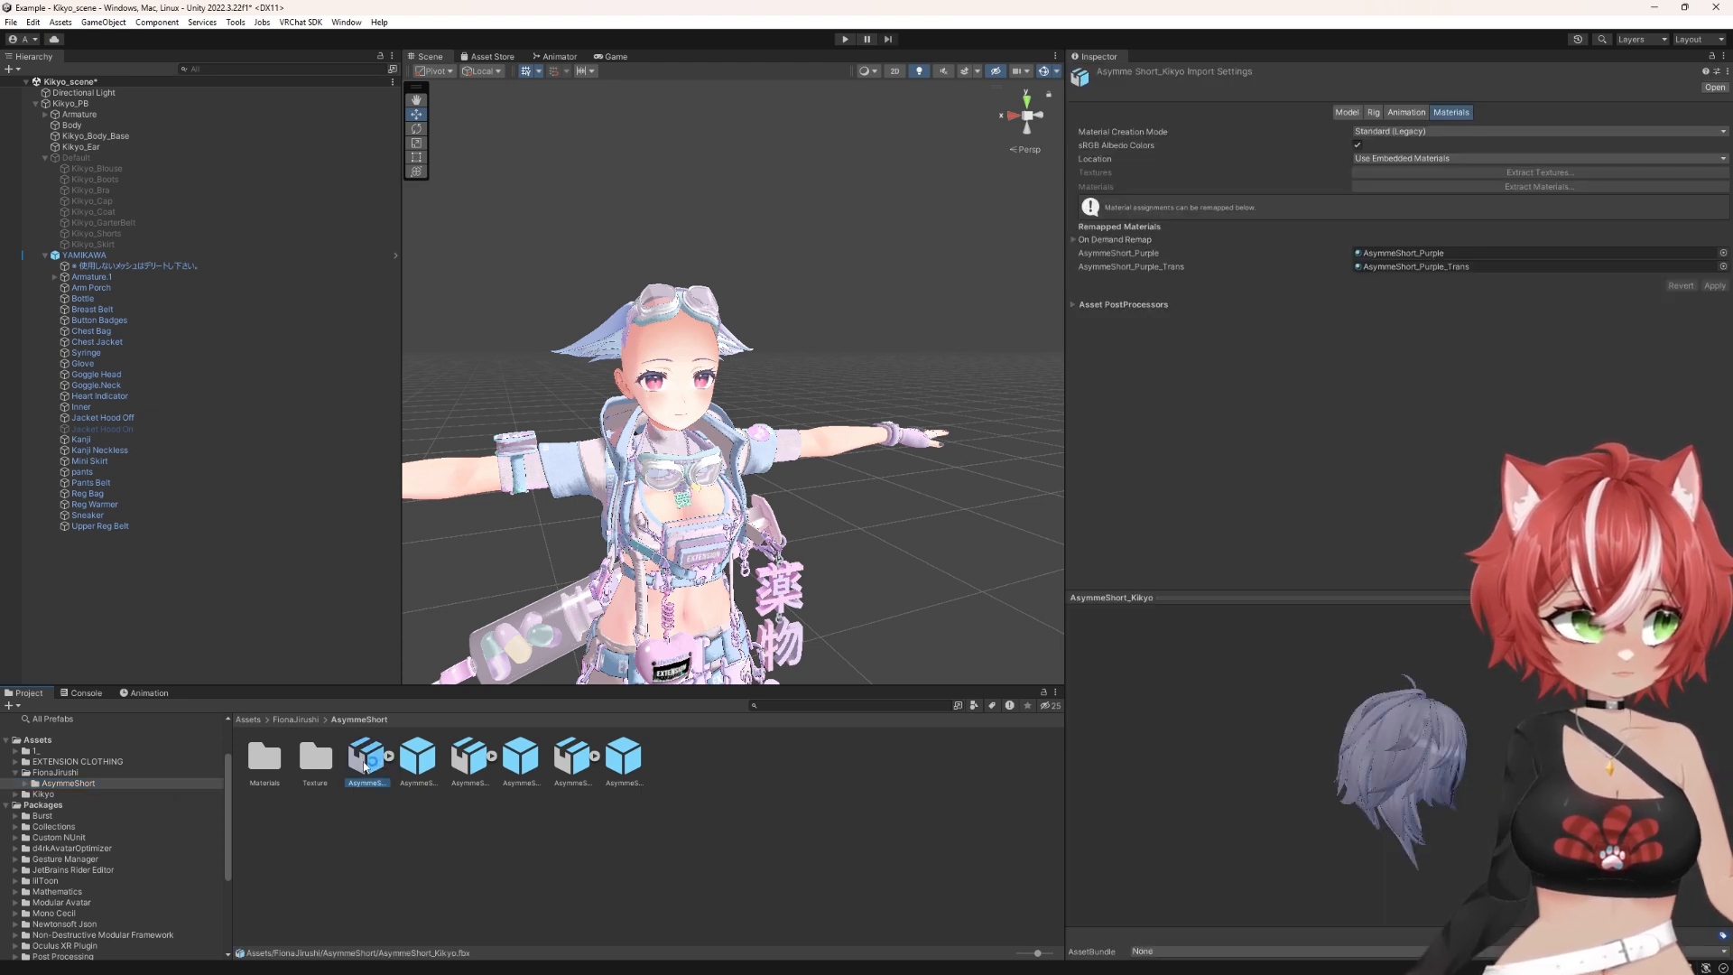
{"action": "left_click", "coordinate": [418, 761]}
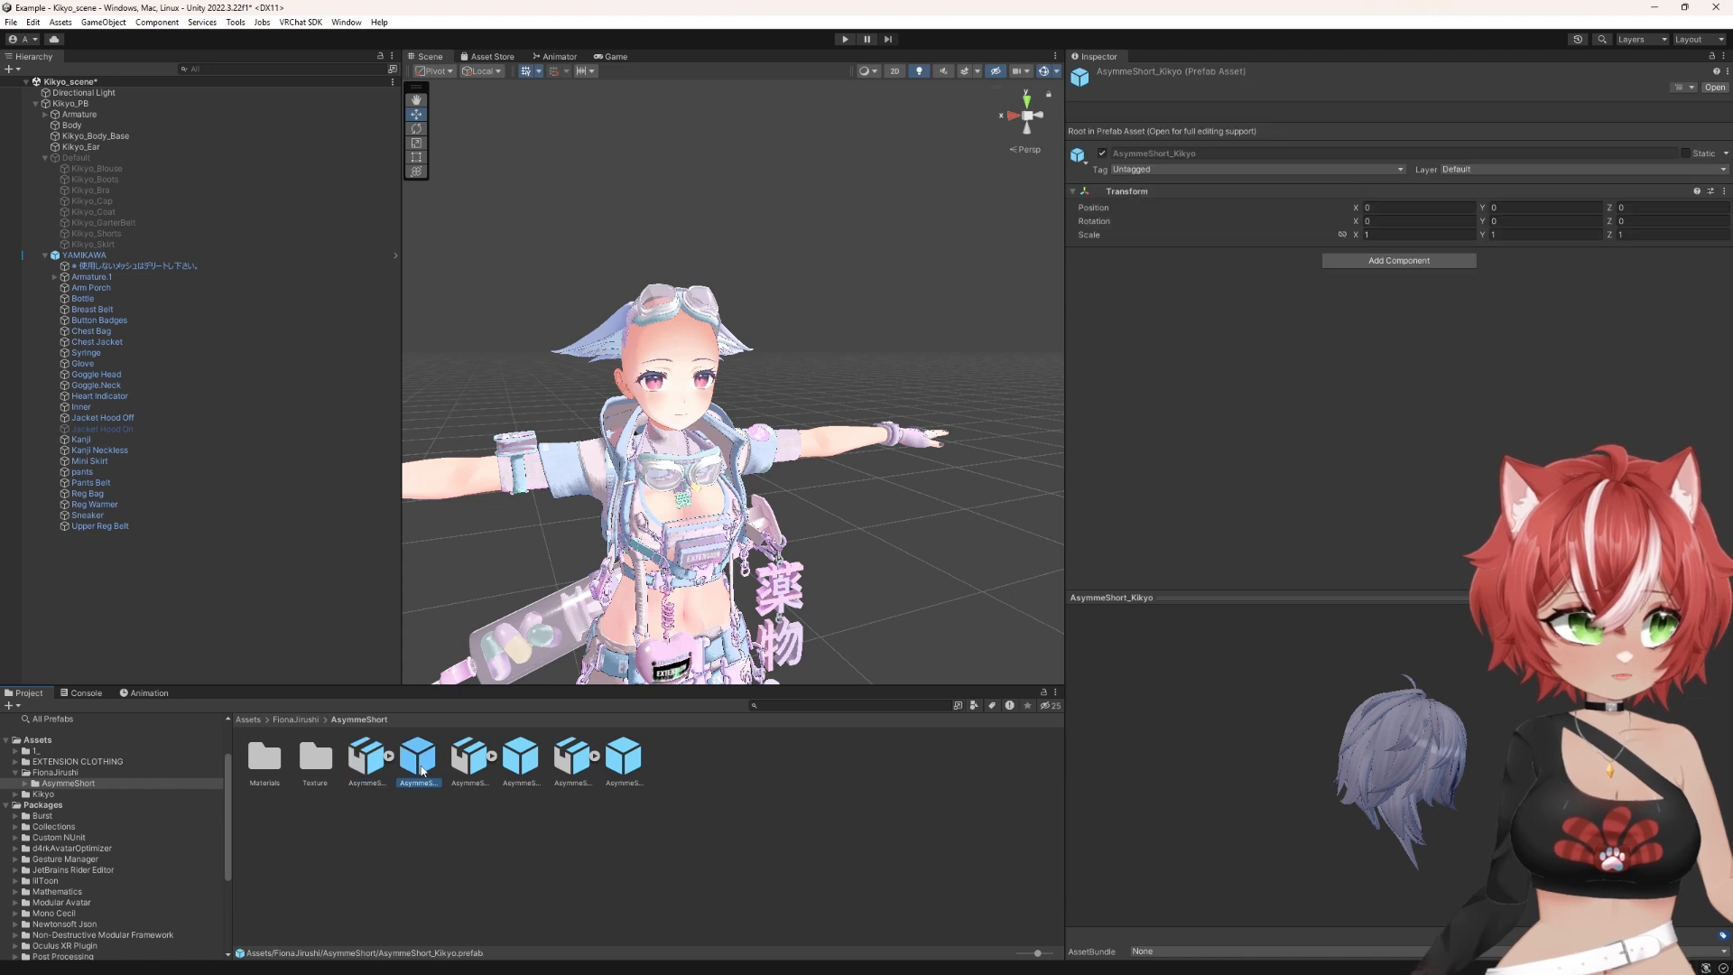
{"action": "left_click", "coordinate": [520, 760]}
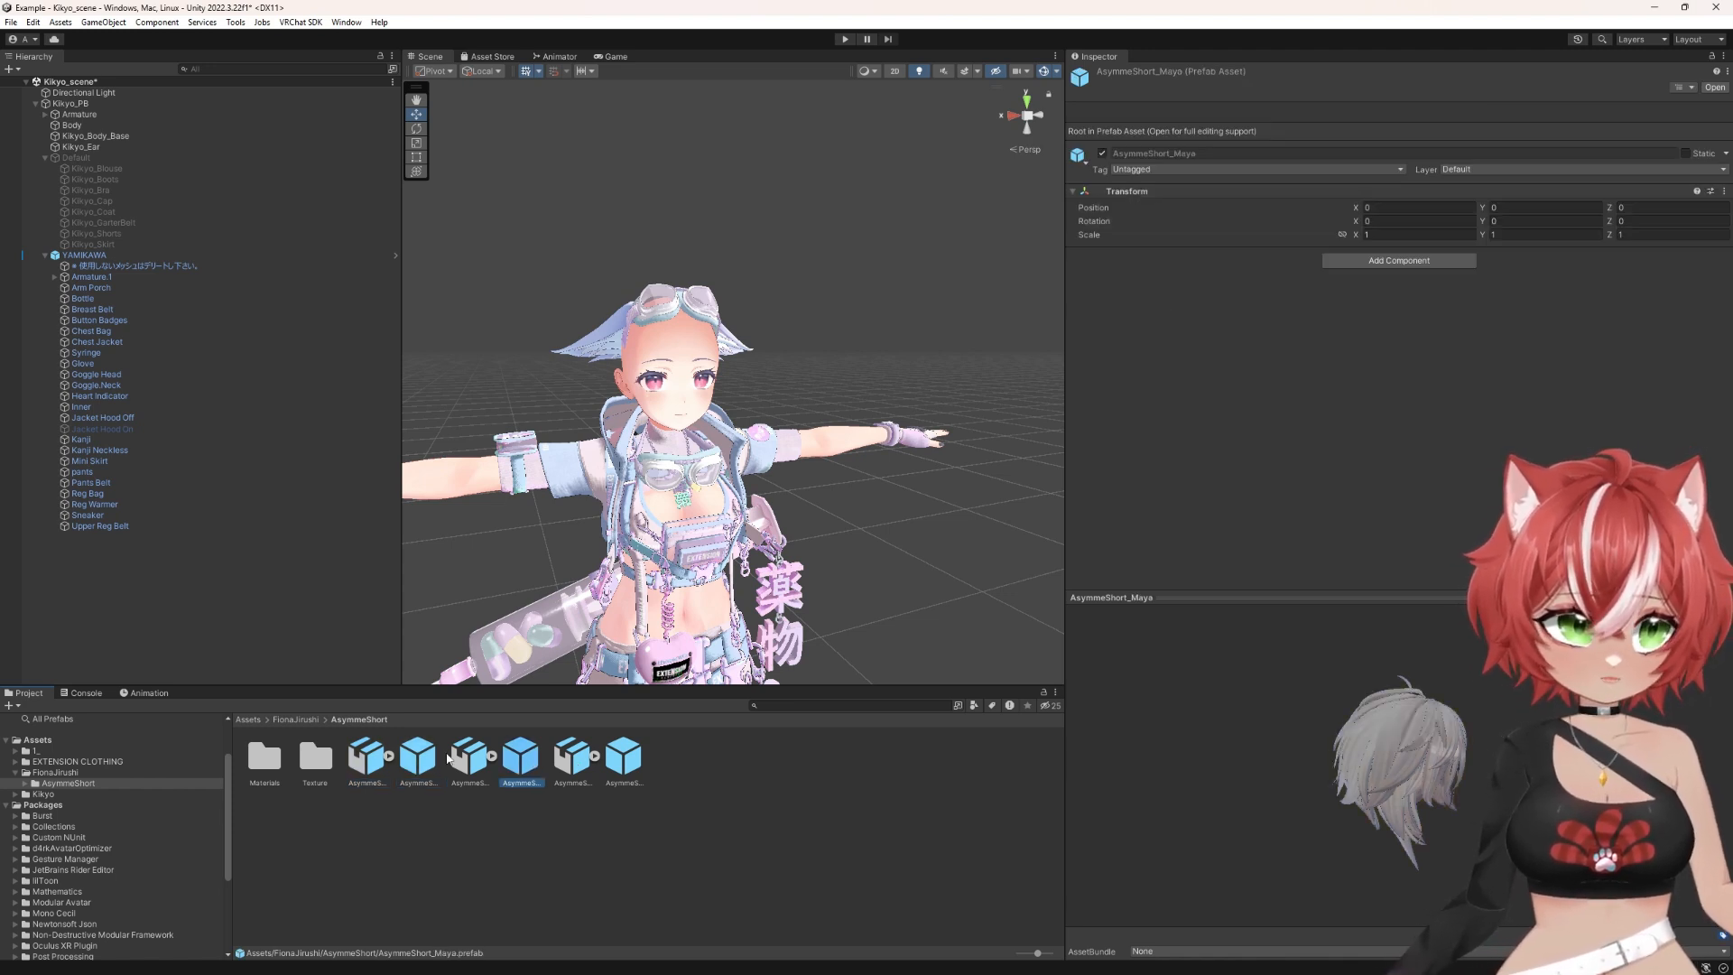
{"action": "left_click", "coordinate": [421, 761]}
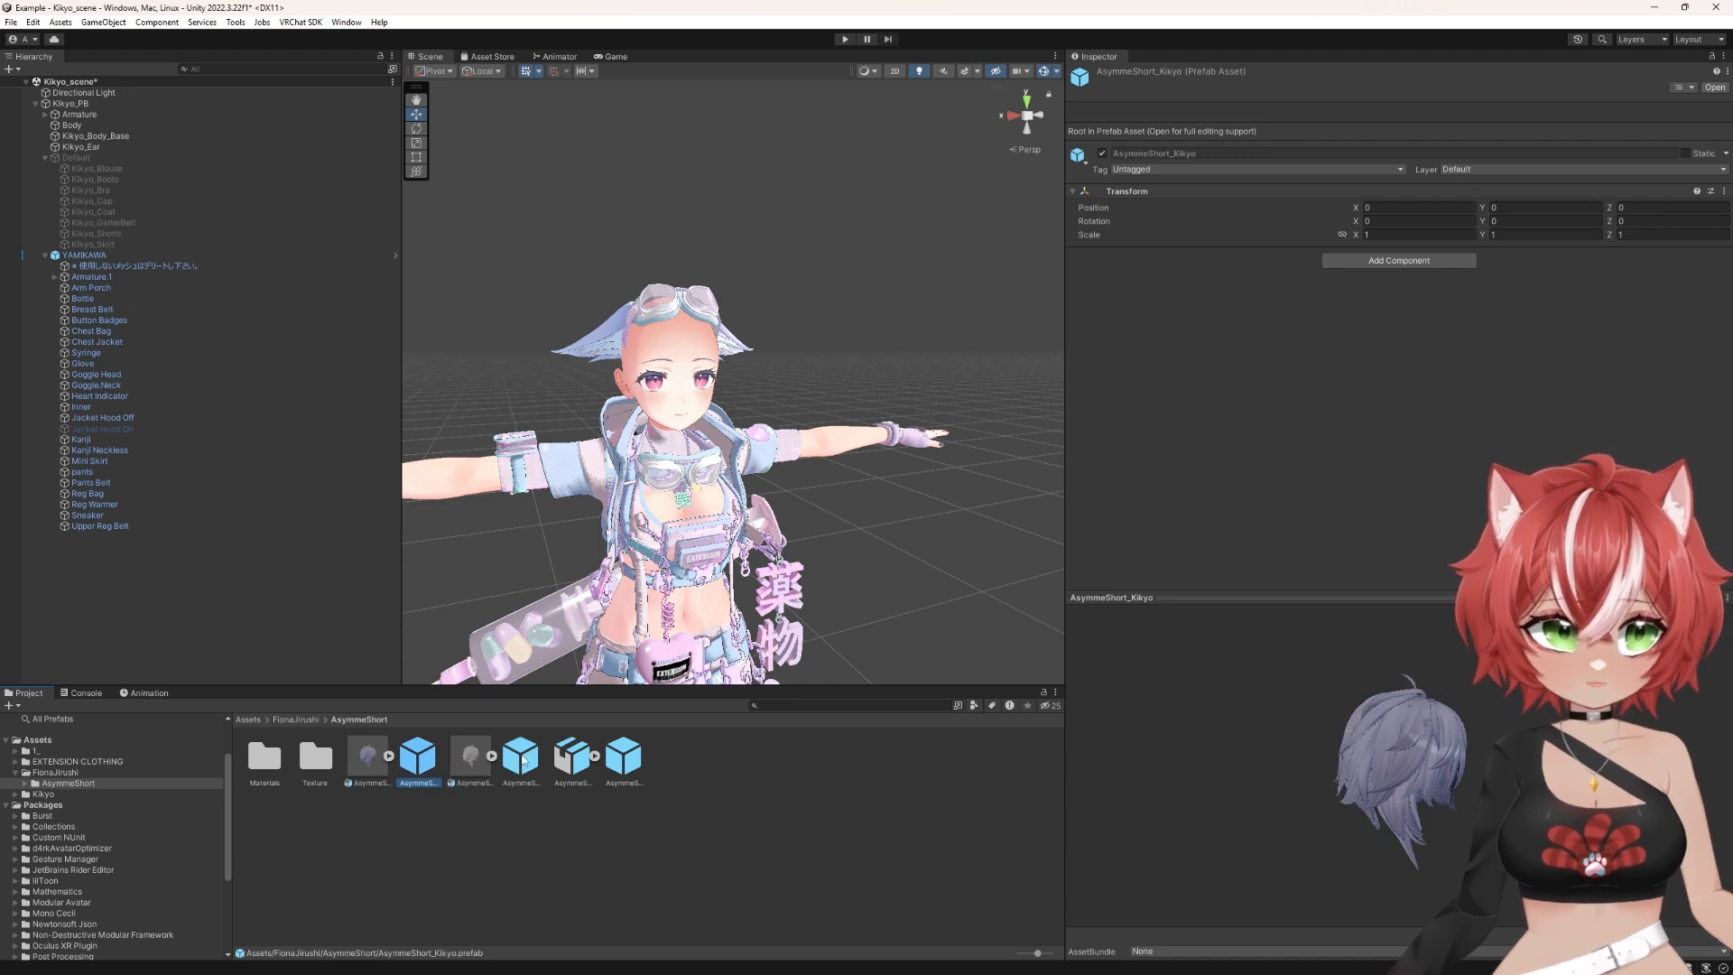
{"action": "left_click", "coordinate": [508, 761]}
{"action": "left_click", "coordinate": [377, 767]}
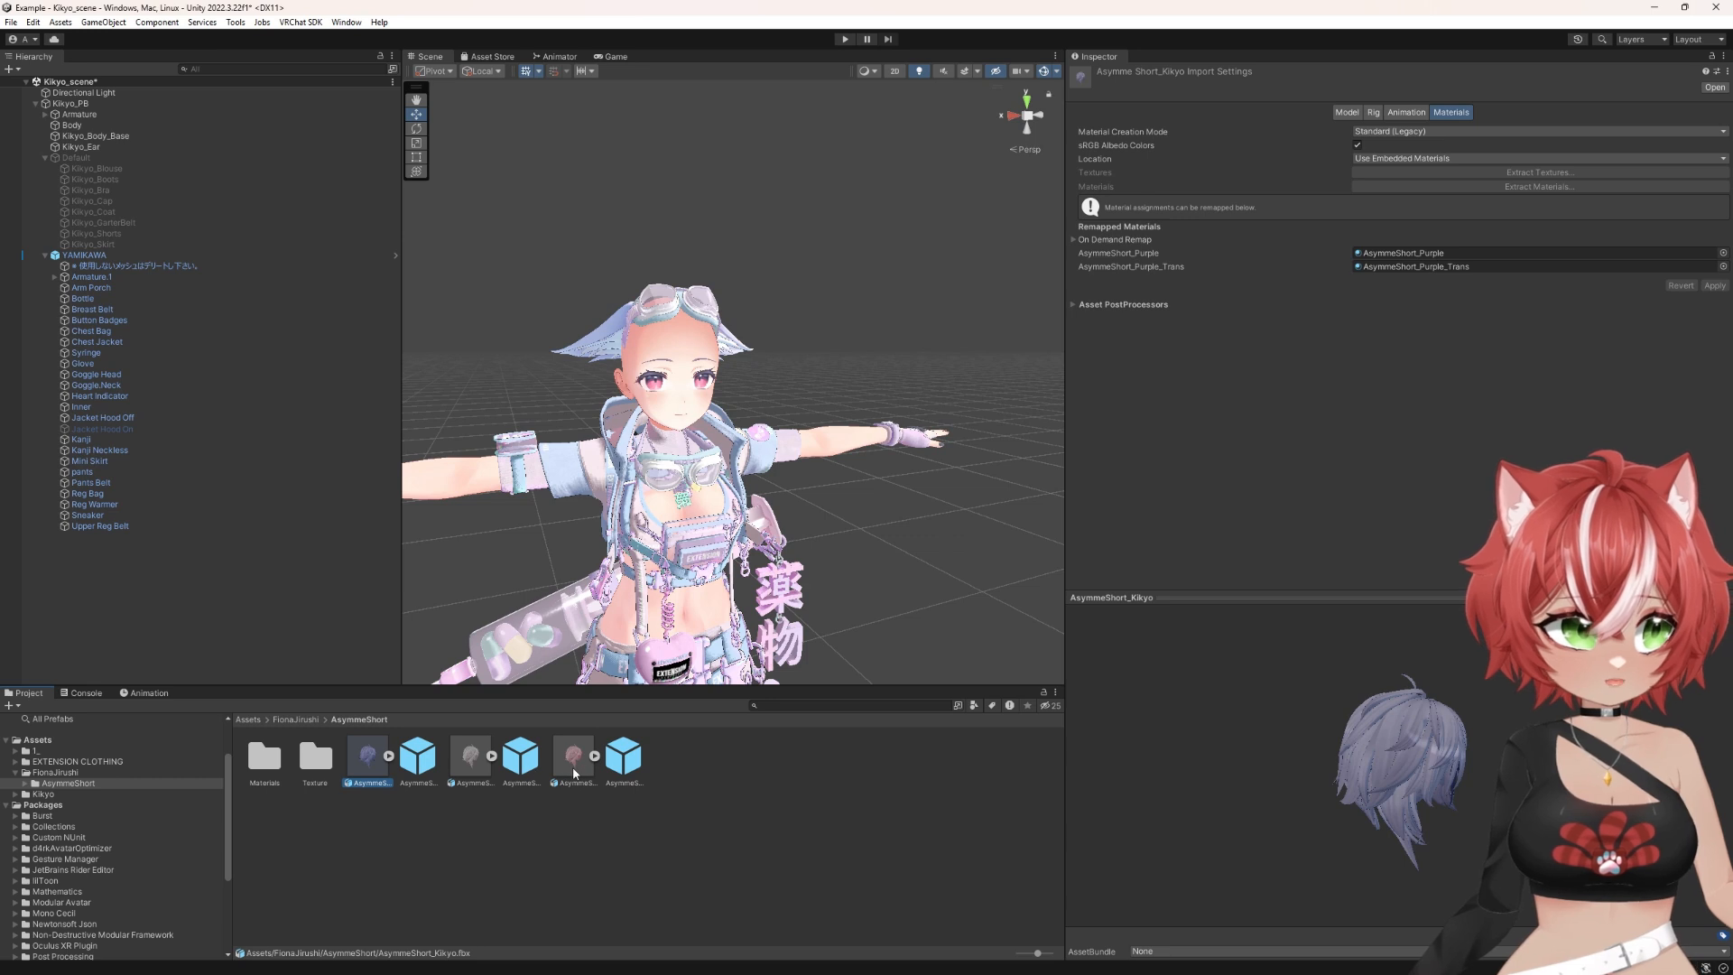
{"action": "left_click", "coordinate": [423, 768]}
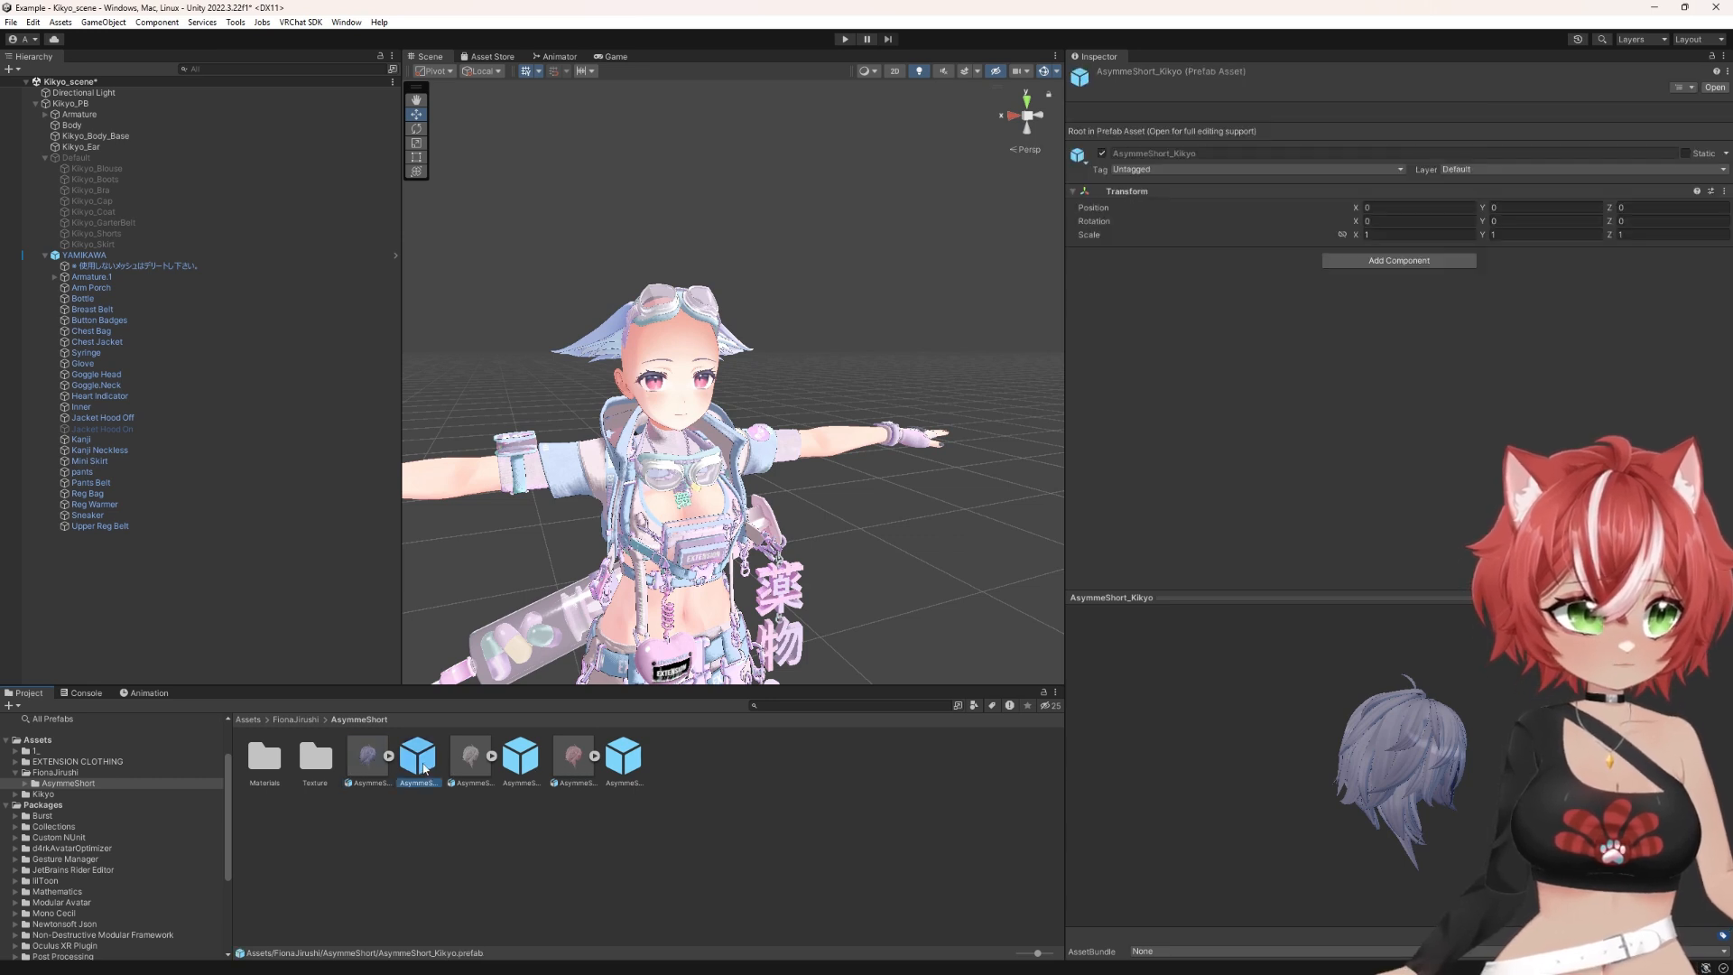
{"action": "left_click_drag", "start_coordinate": [390, 767], "coordinate": [71, 109]}
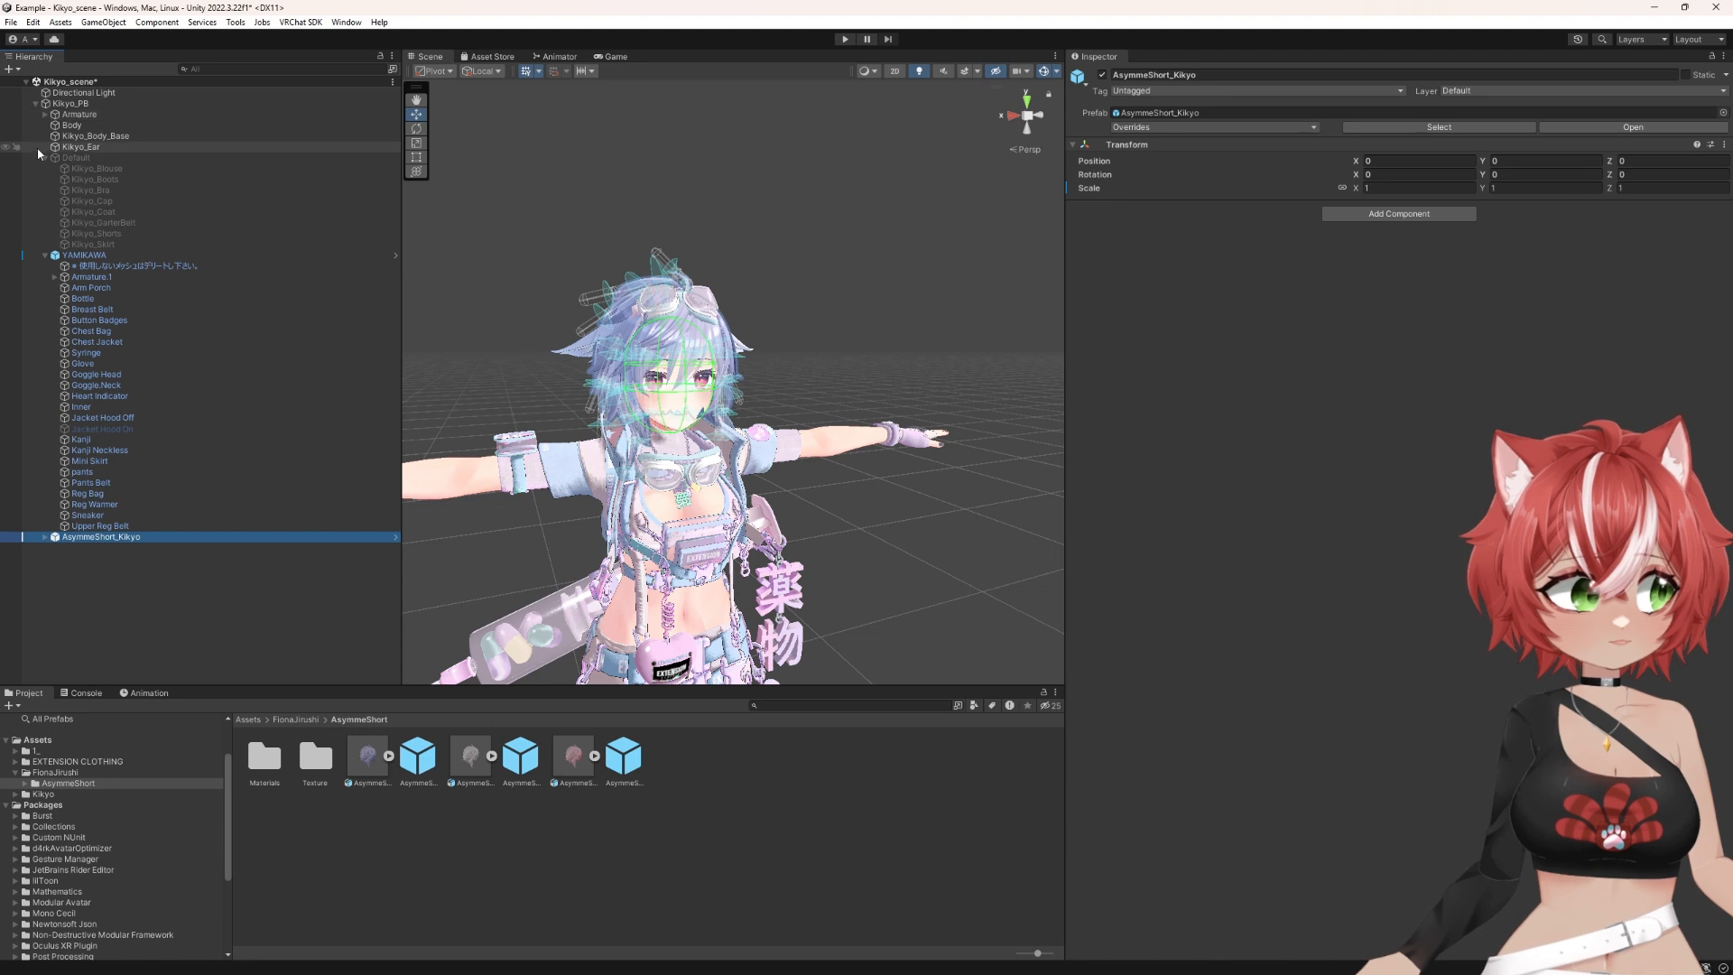
Step: Collapse the YAMIKAWA outfit's hierarchy and expand the AsymmeShort_Kikyo hair's child objects
{"action": "left_click", "coordinate": [45, 255]}
{"action": "left_click", "coordinate": [129, 258]}
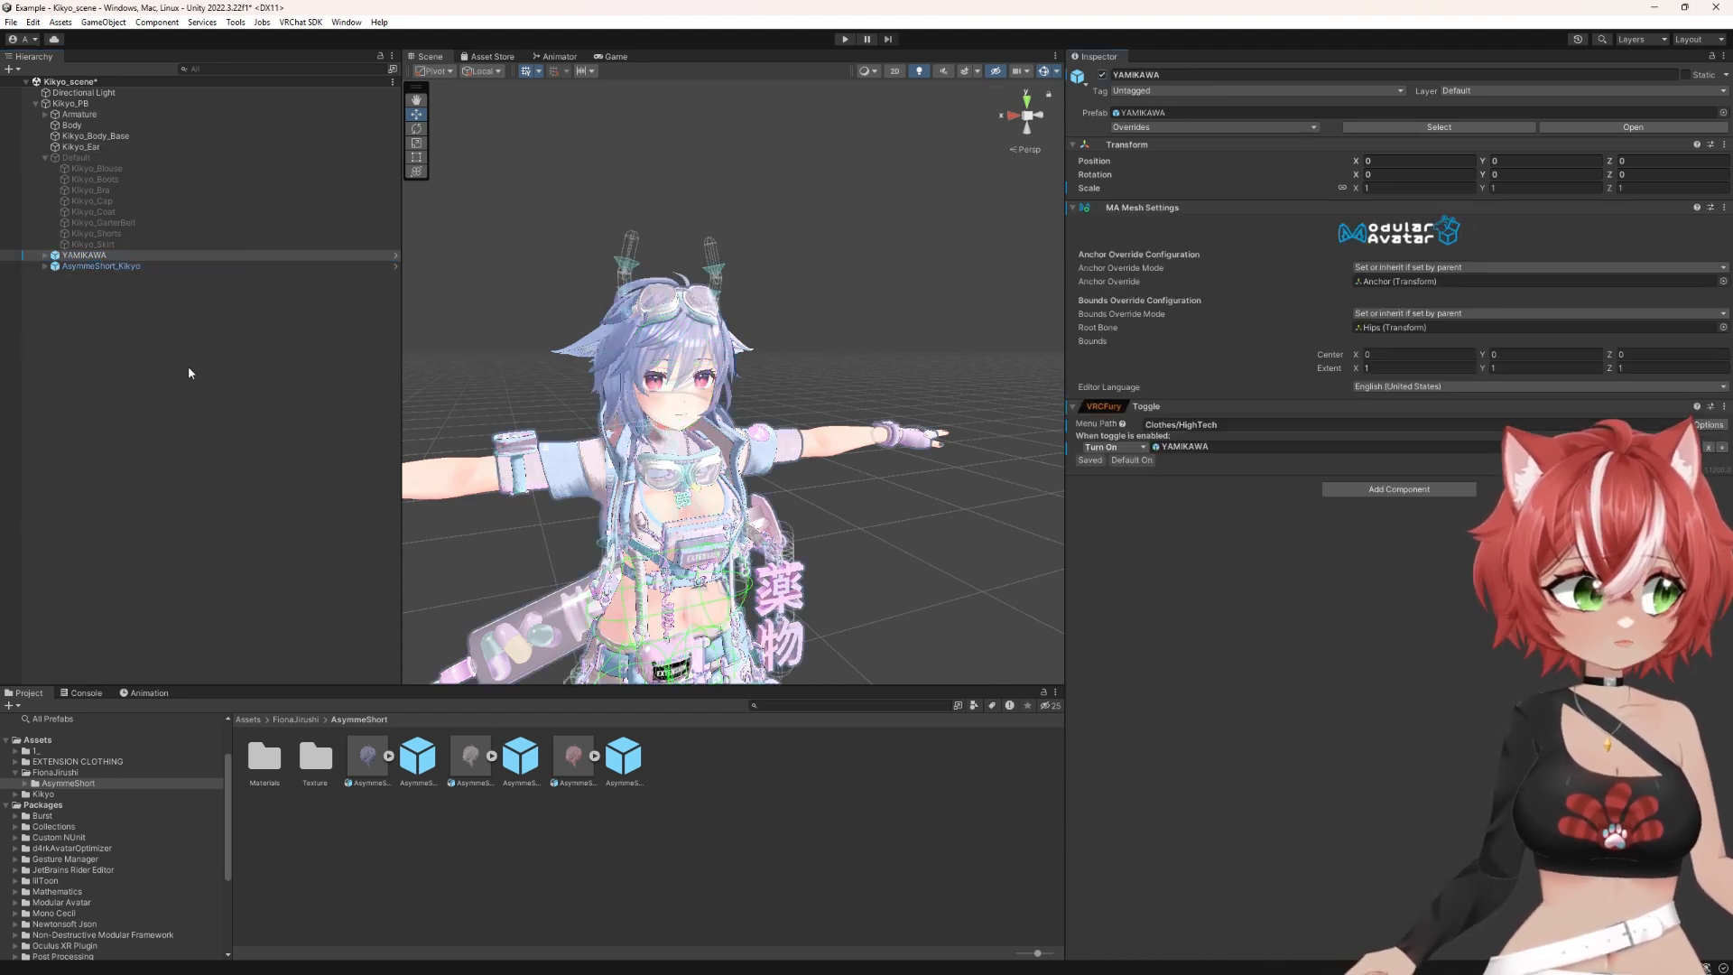
{"action": "left_click", "coordinate": [119, 267]}
{"action": "right_click_drag", "start_coordinate": [533, 410], "coordinate": [403, 374]}
{"action": "left_click", "coordinate": [45, 267]}
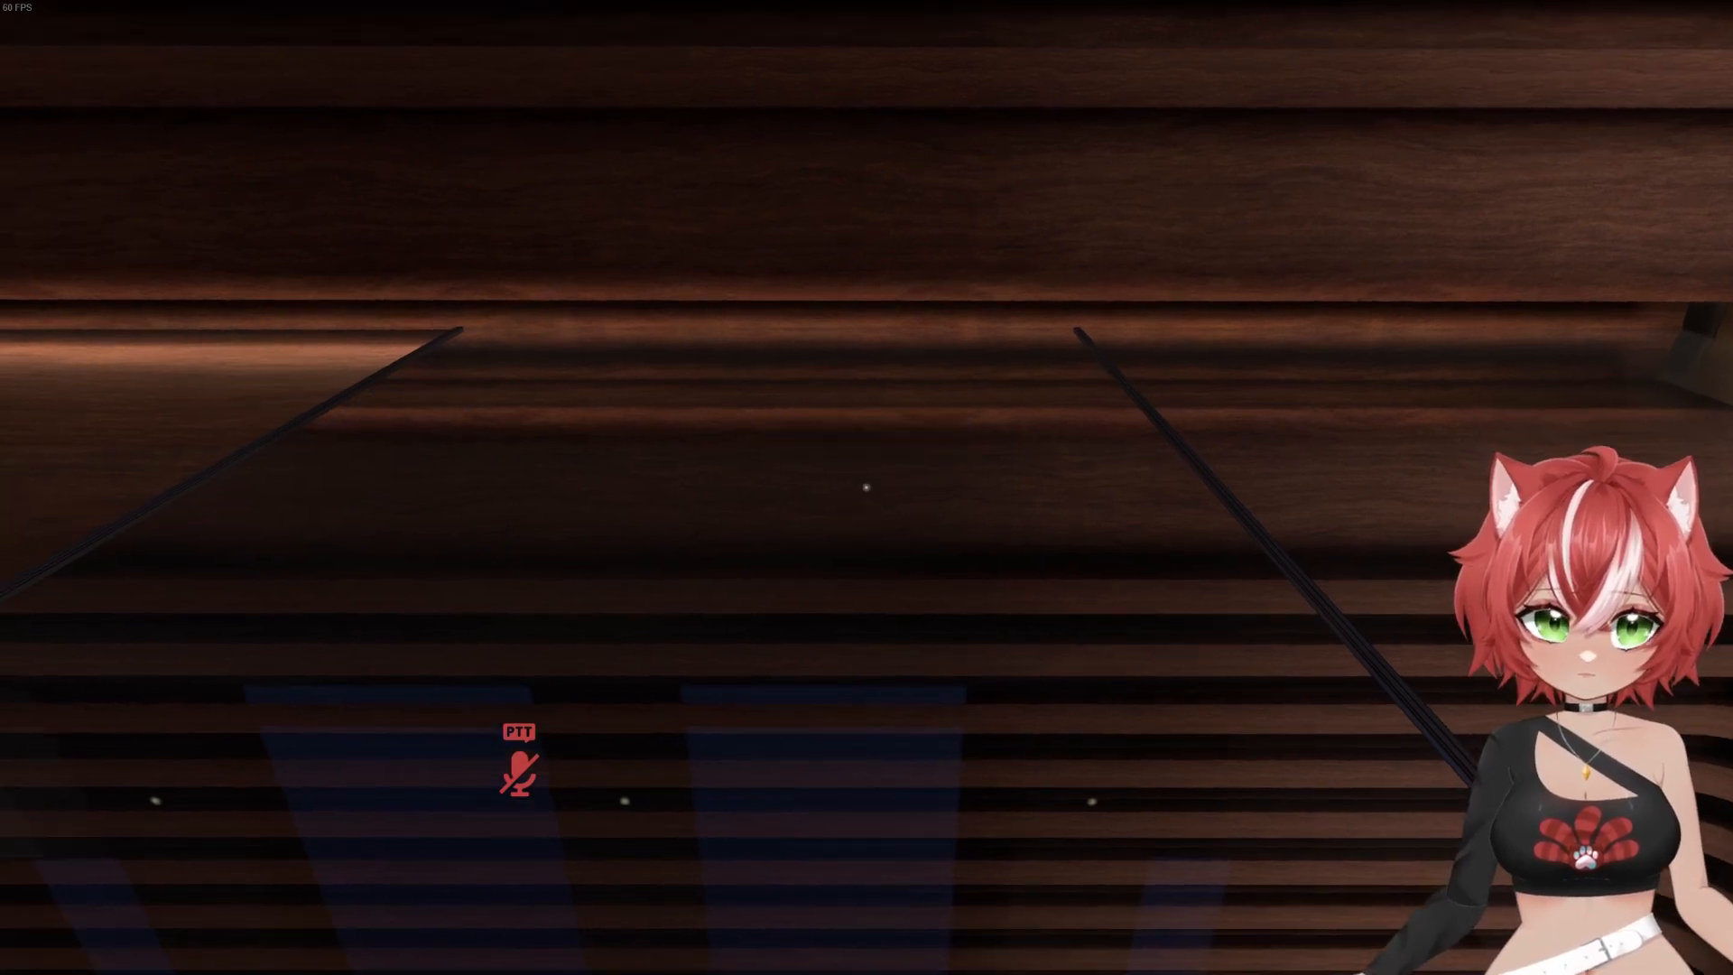
Step: Switch to VRChat and examine in the mirror how the new hair behaves while the avatar walks and crouches
{"action": "key", "text": "s"}
{"action": "key", "text": "c"}
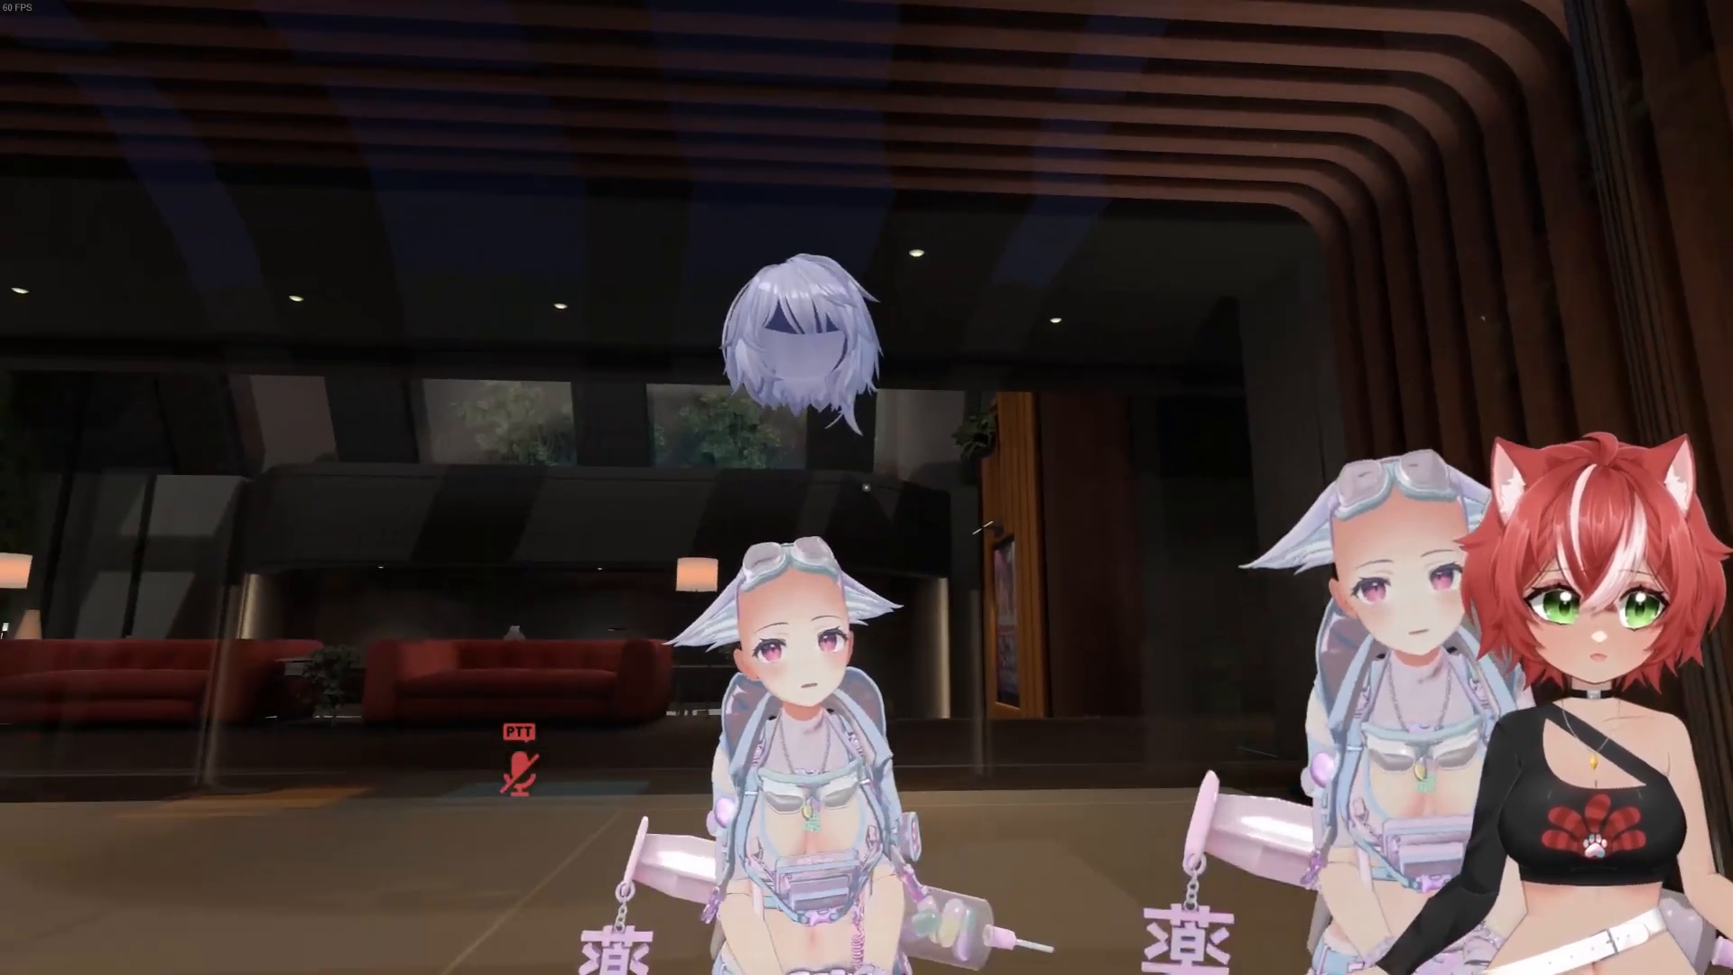
{"action": "key", "text": "d"}
{"action": "key", "text": "a"}
{"action": "key", "text": "w"}
{"action": "key", "text": "s"}
{"action": "key", "text": "w"}
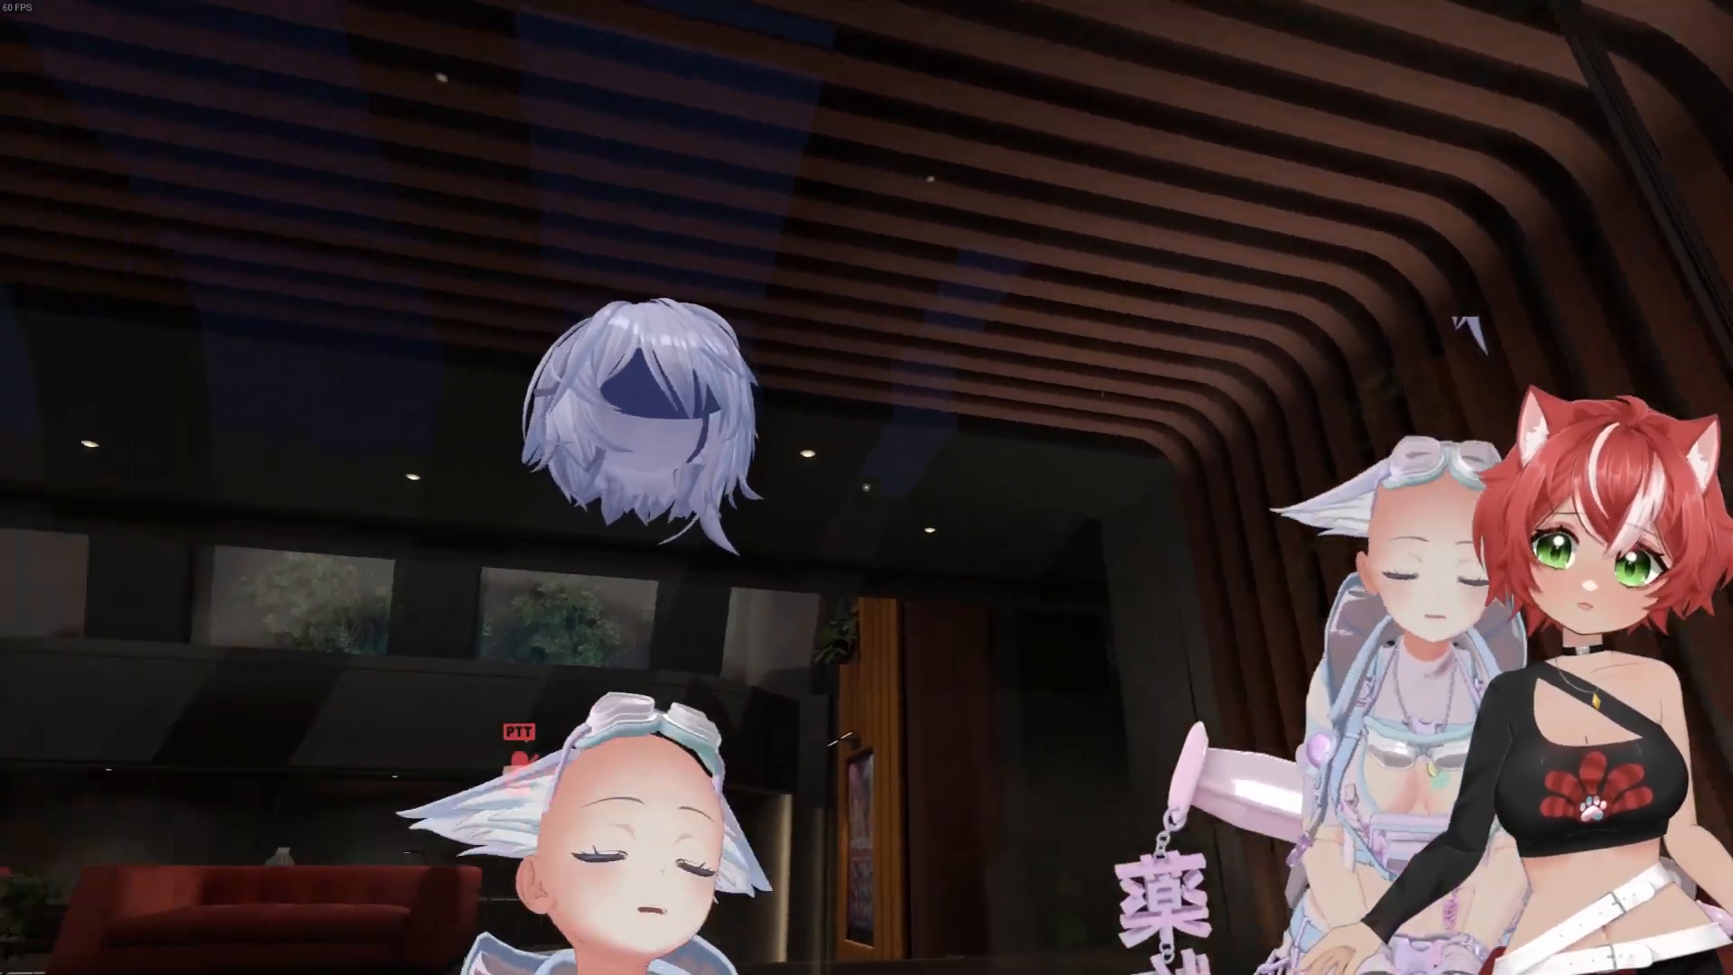
{"action": "key", "text": "c"}
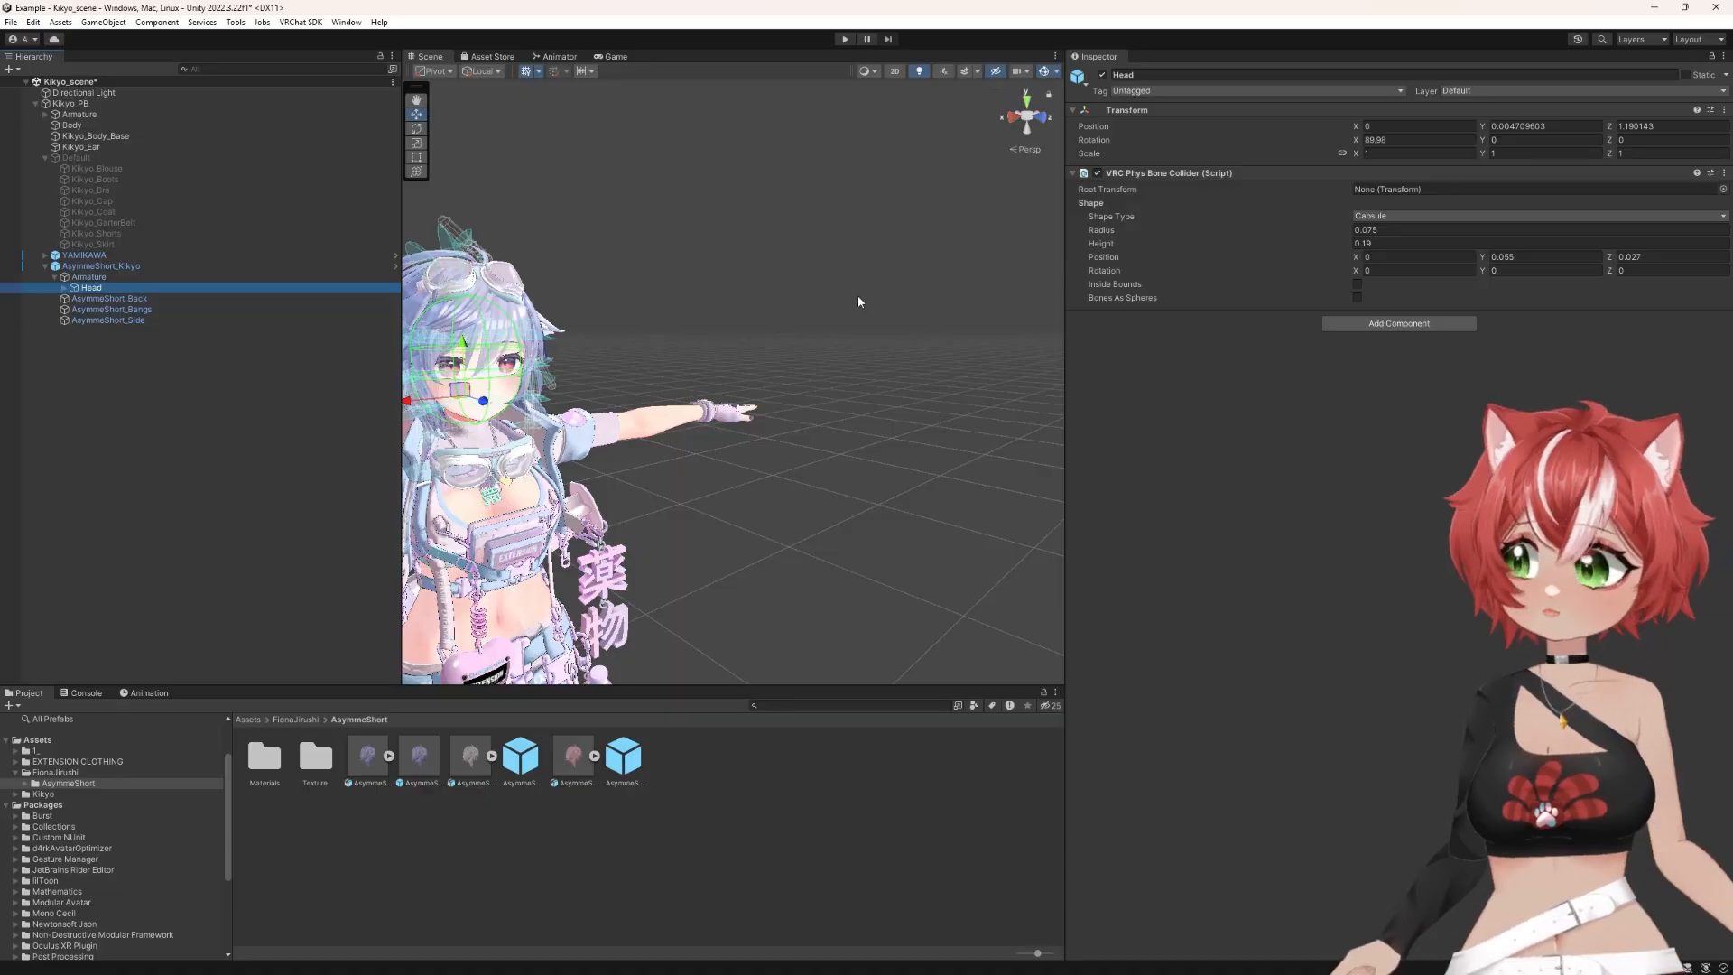
Step: Add a VRCFury Armature Link to the AsymmeShort_Kikyo hair's Head bone and link it to the avatar's Head
{"action": "left_click", "coordinate": [1370, 327]}
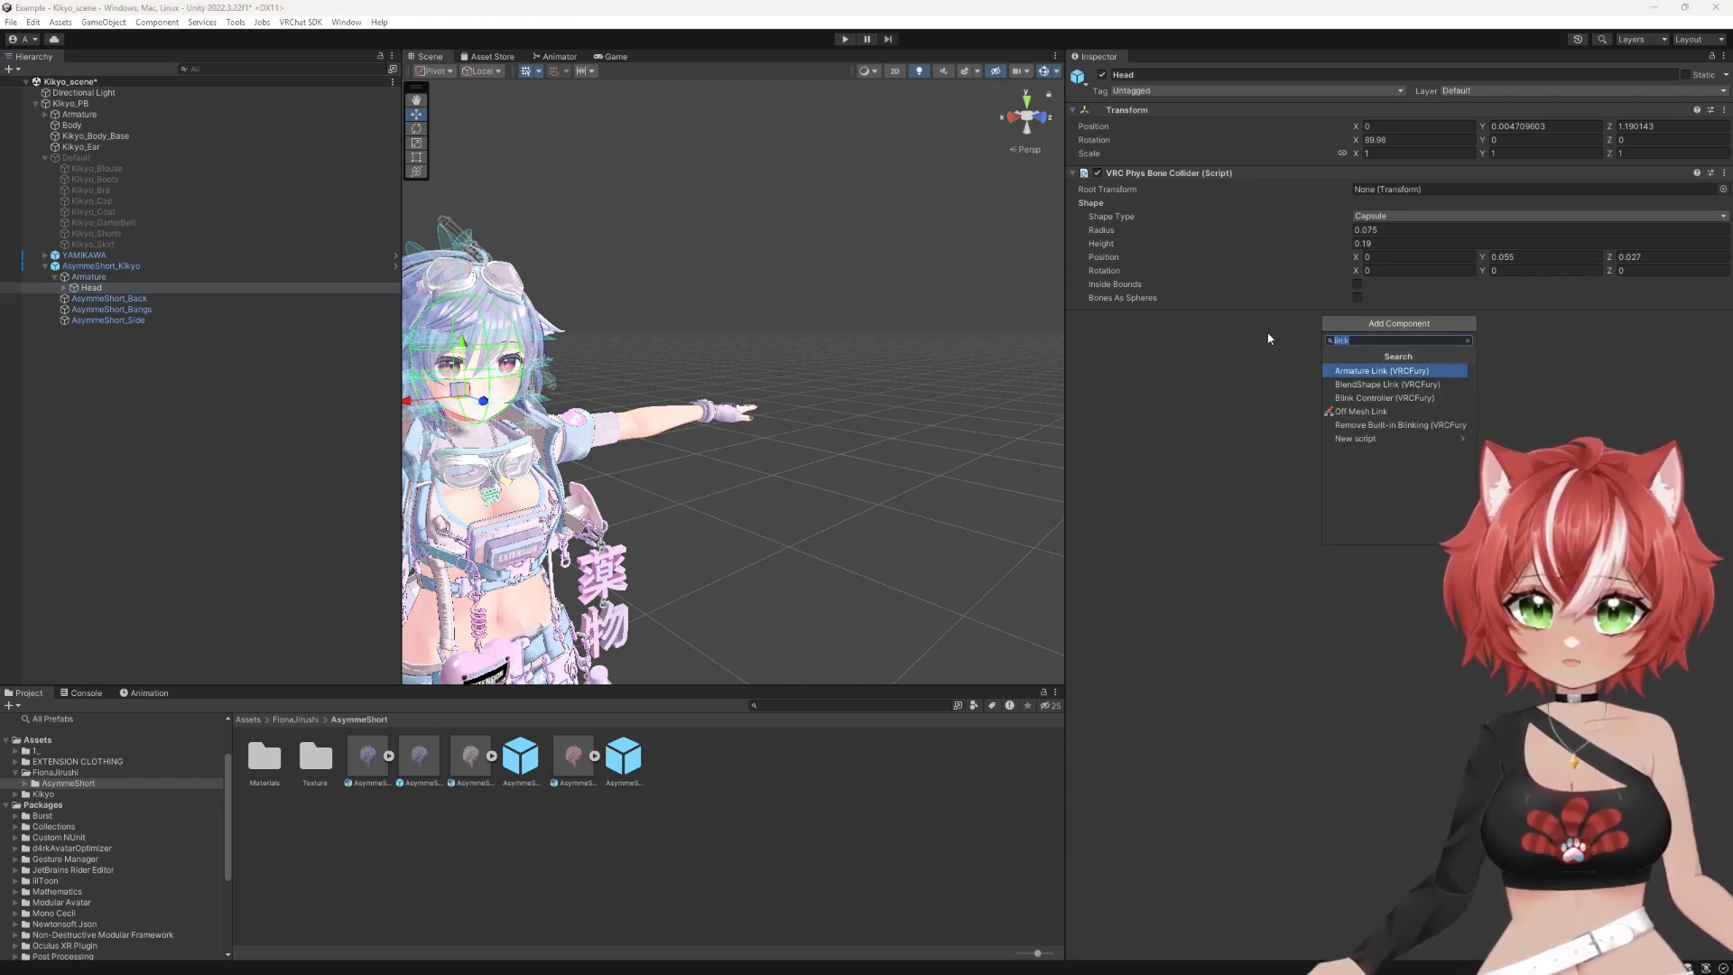
{"action": "type", "text": "link"}
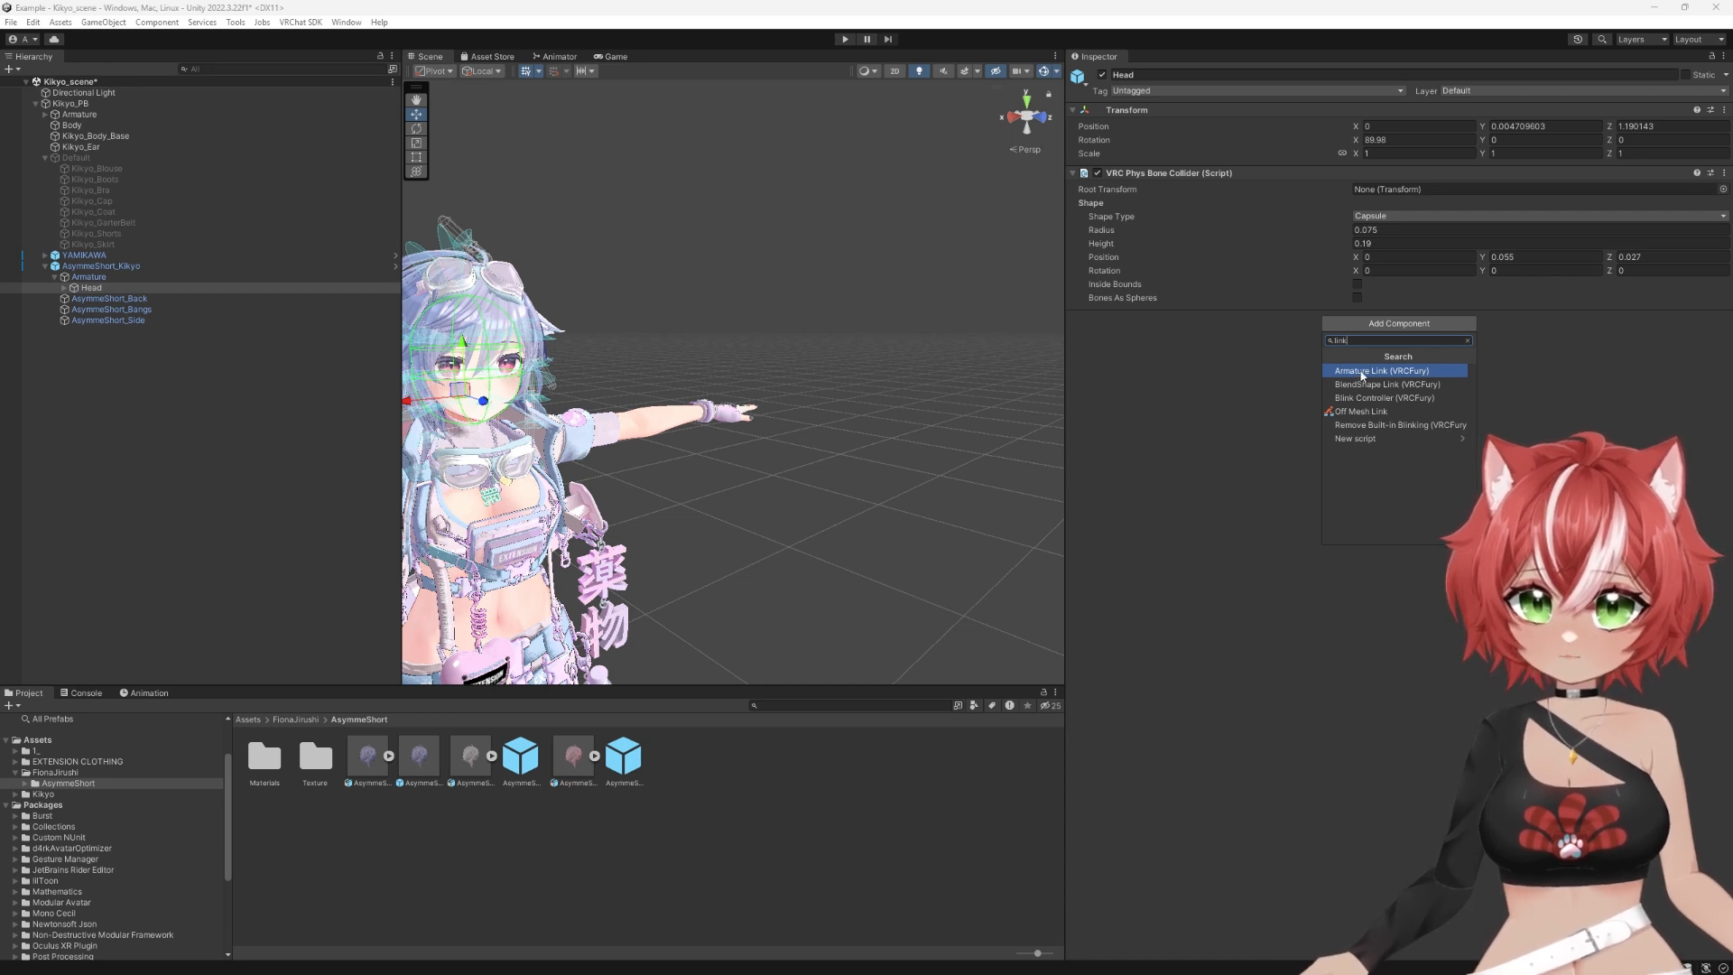
{"action": "left_click", "coordinate": [1361, 374]}
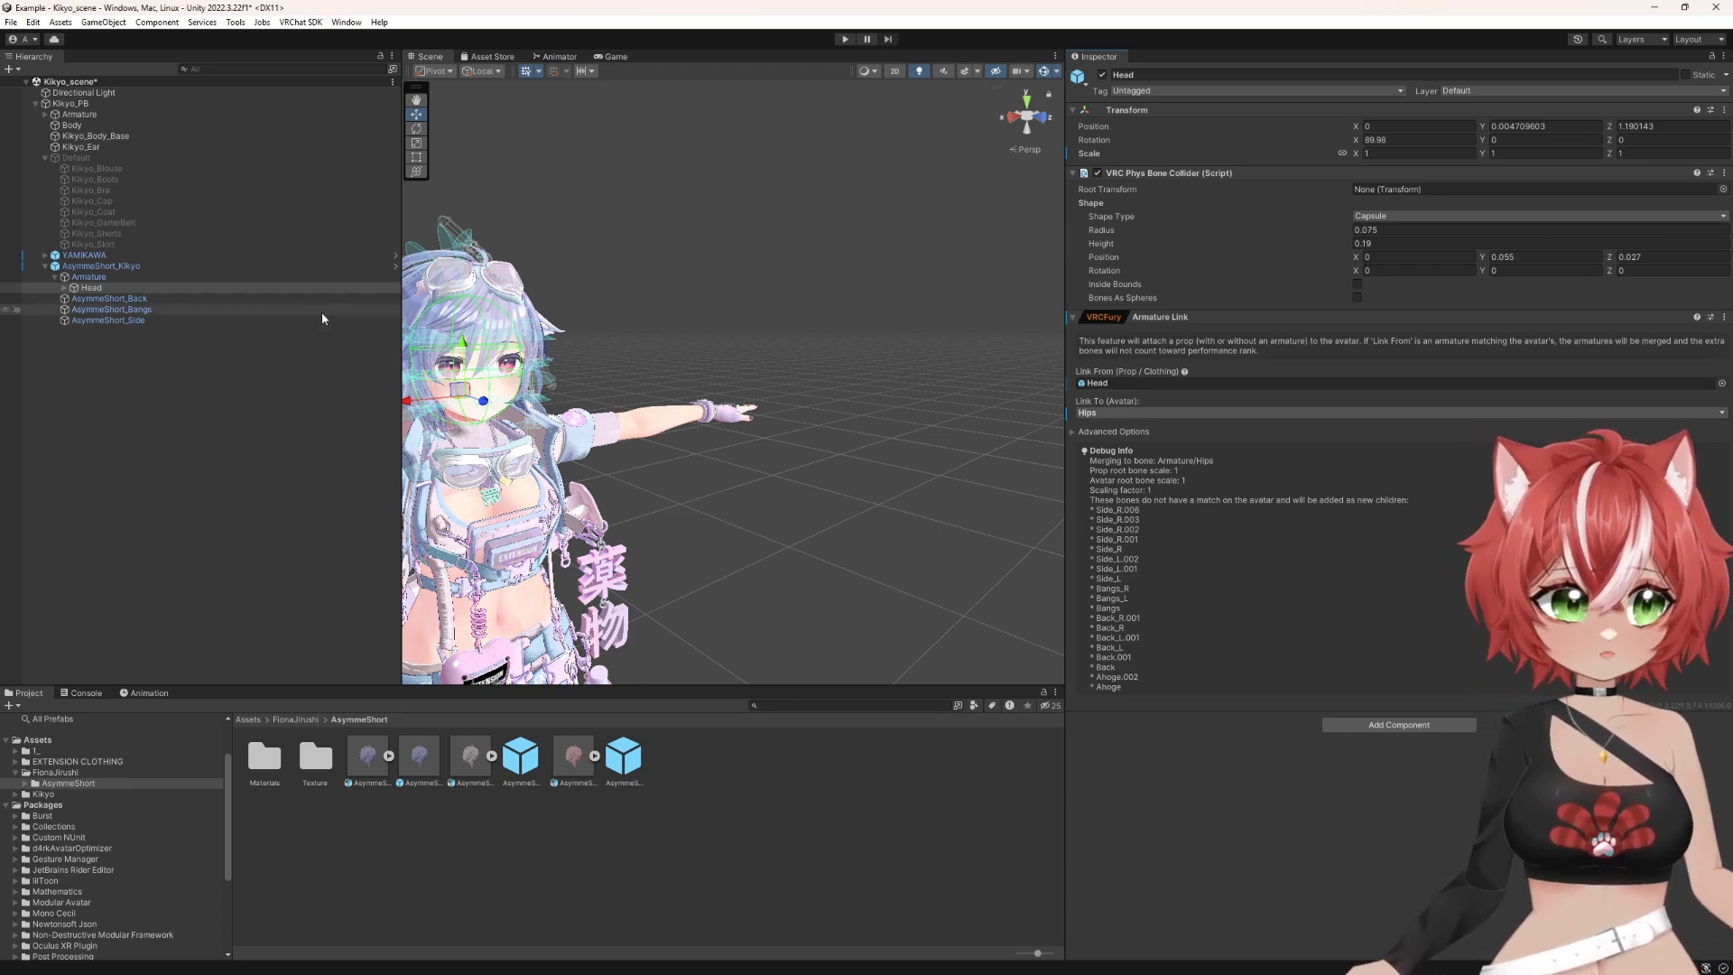
{"action": "left_click", "coordinate": [1103, 414]}
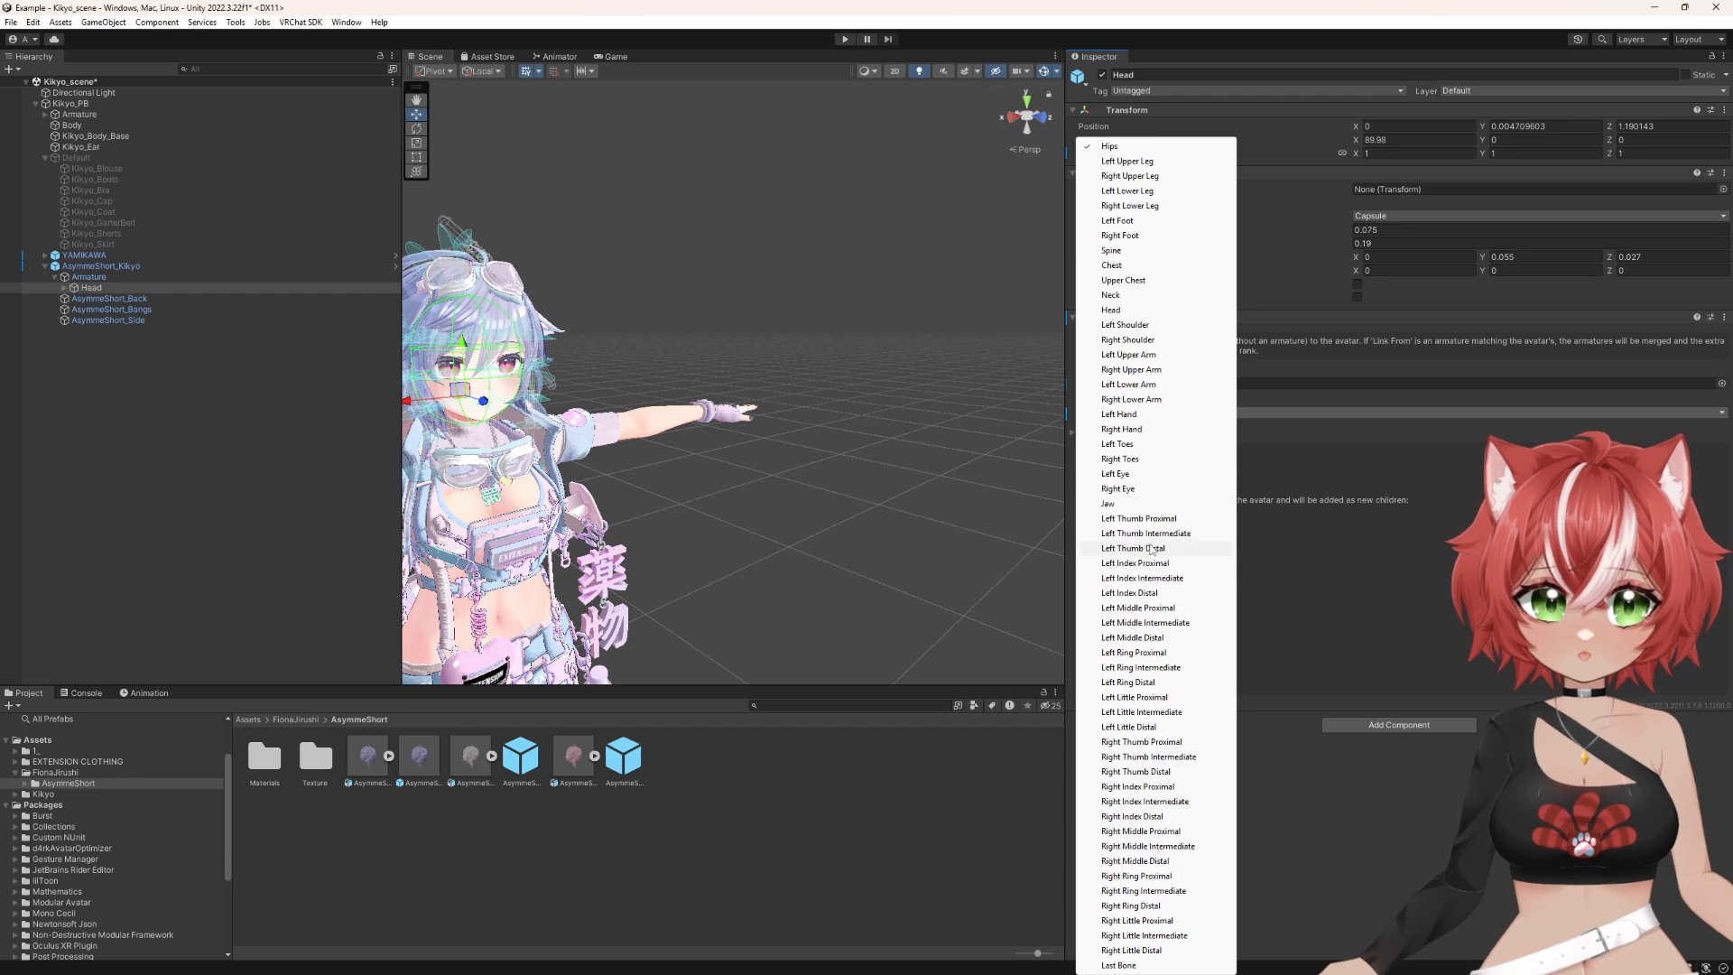
{"action": "left_click", "coordinate": [1111, 309]}
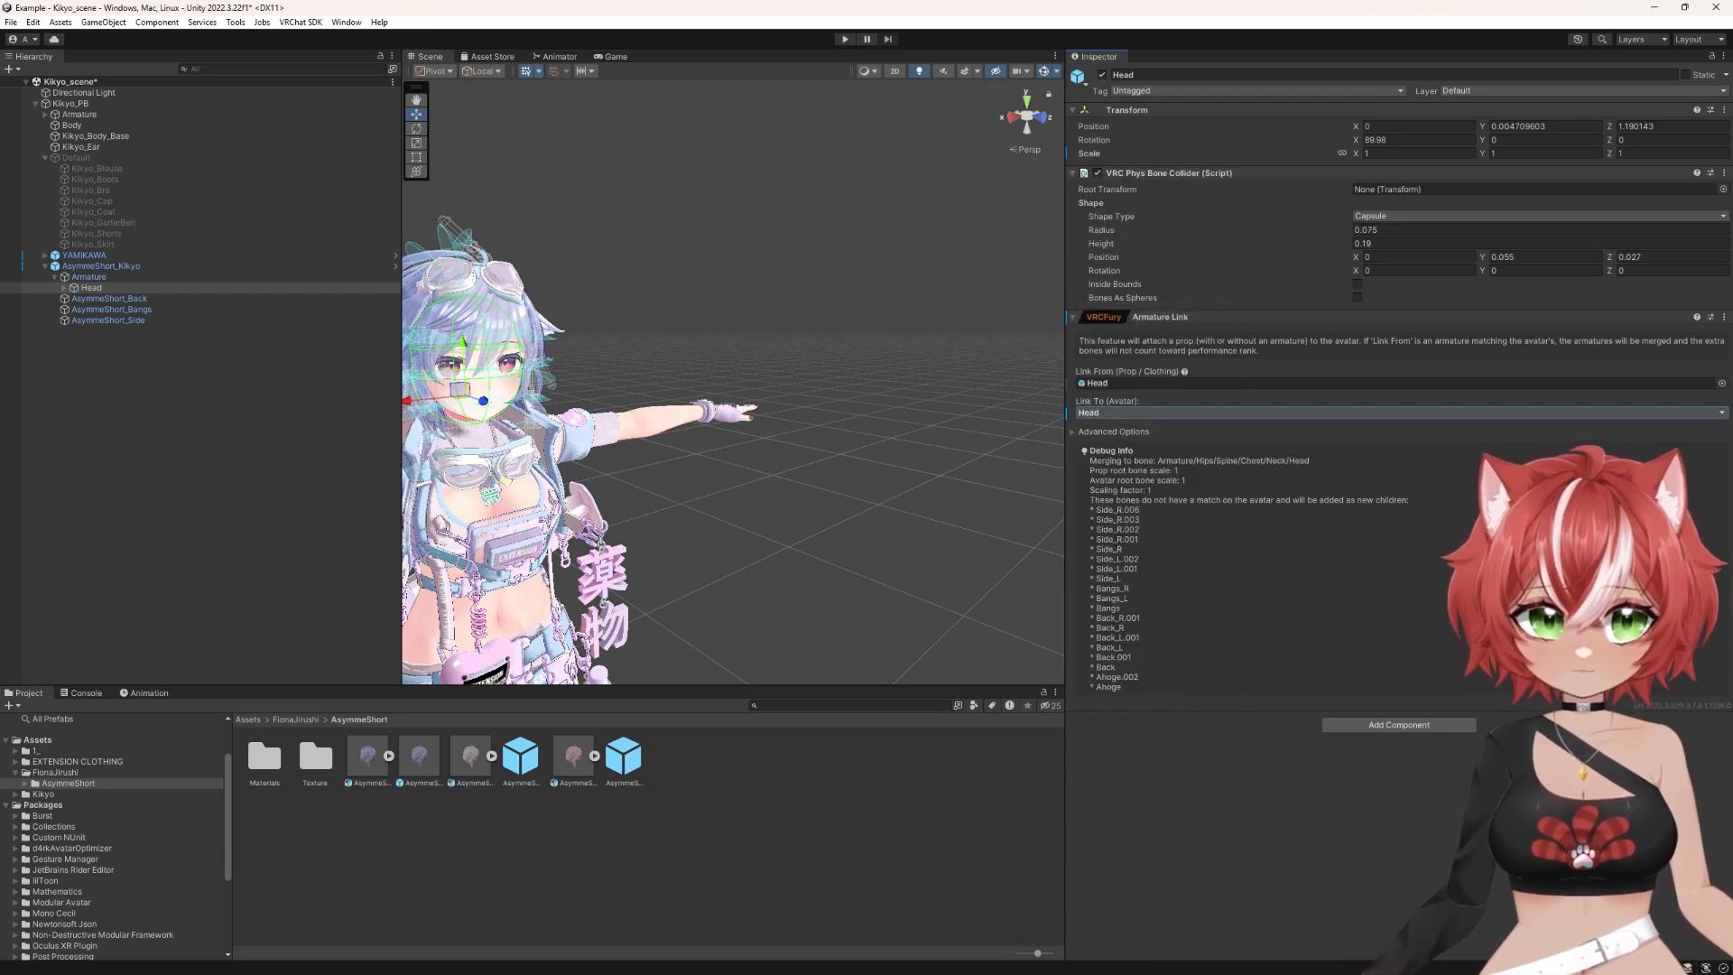